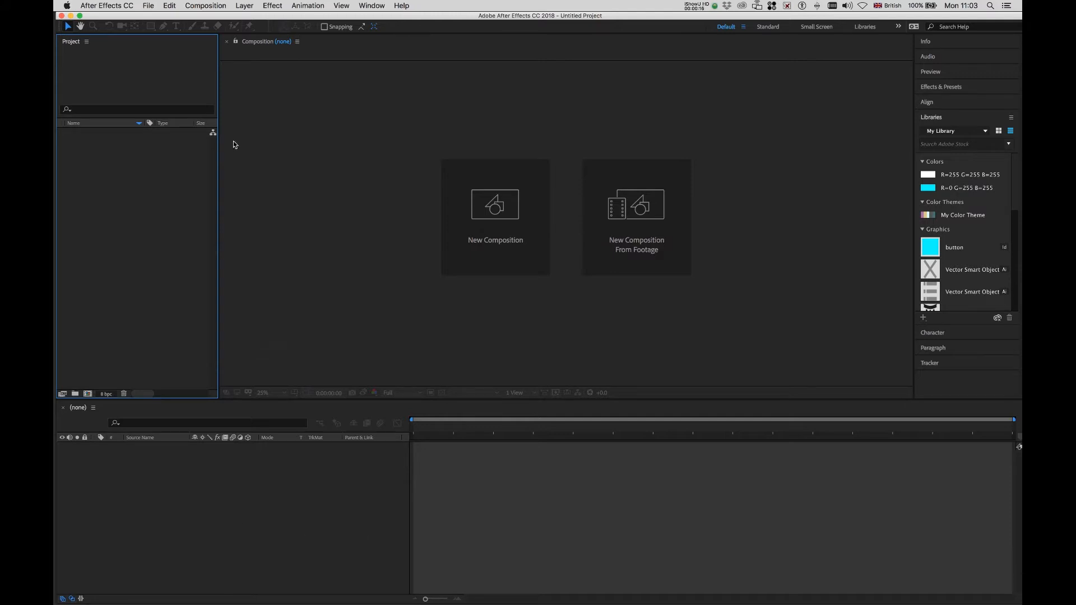
click(147, 6)
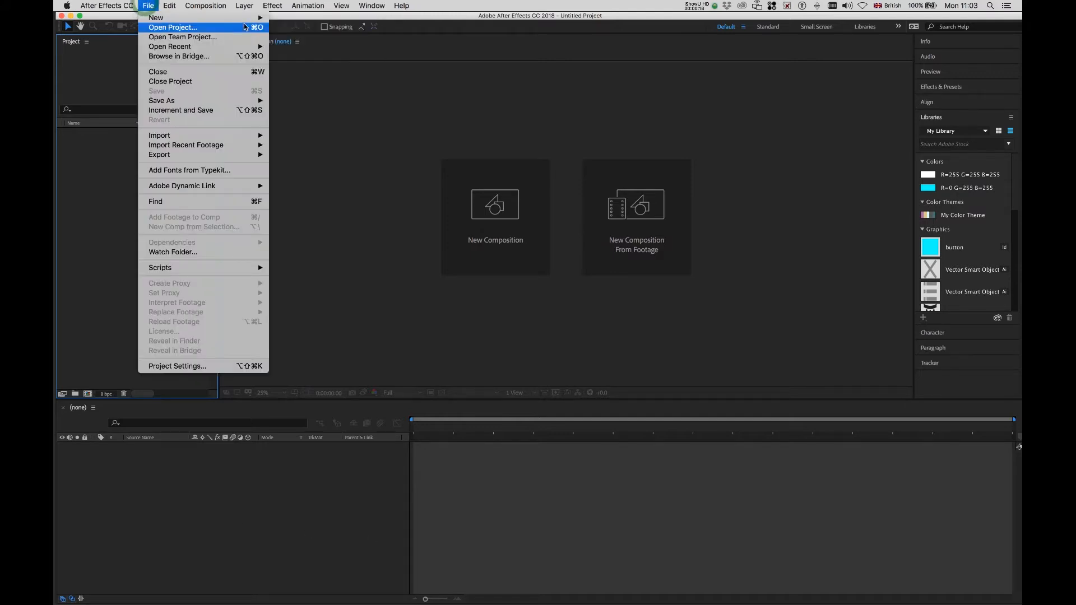
mouse_move(259, 21)
click(302, 21)
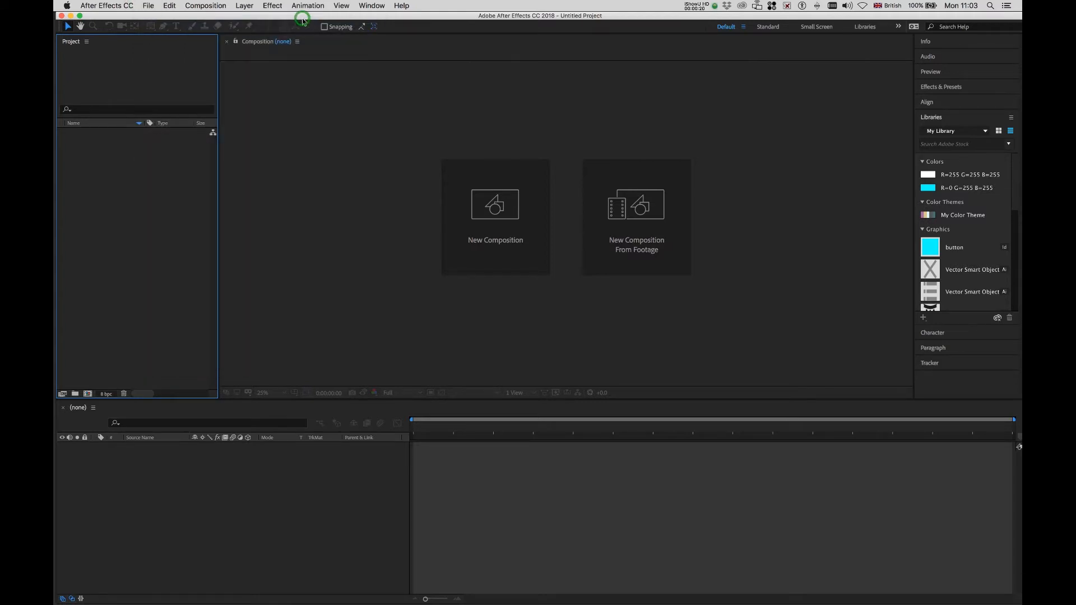
Create a 1920 × 1080 px composition named animated-typo at 30 frames per second with a 10-second duration.
click(209, 6)
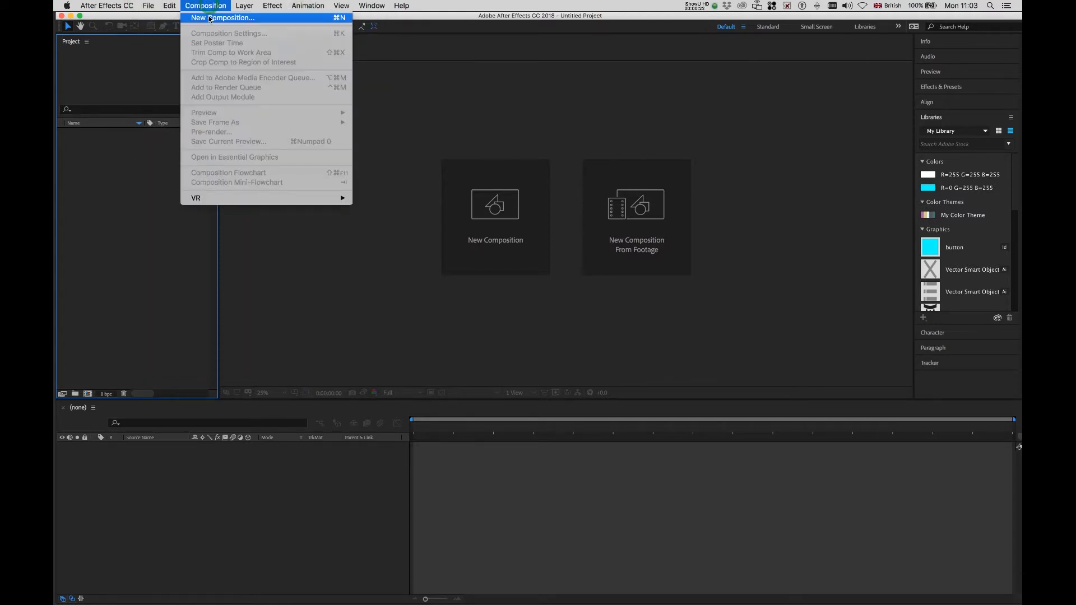
click(209, 18)
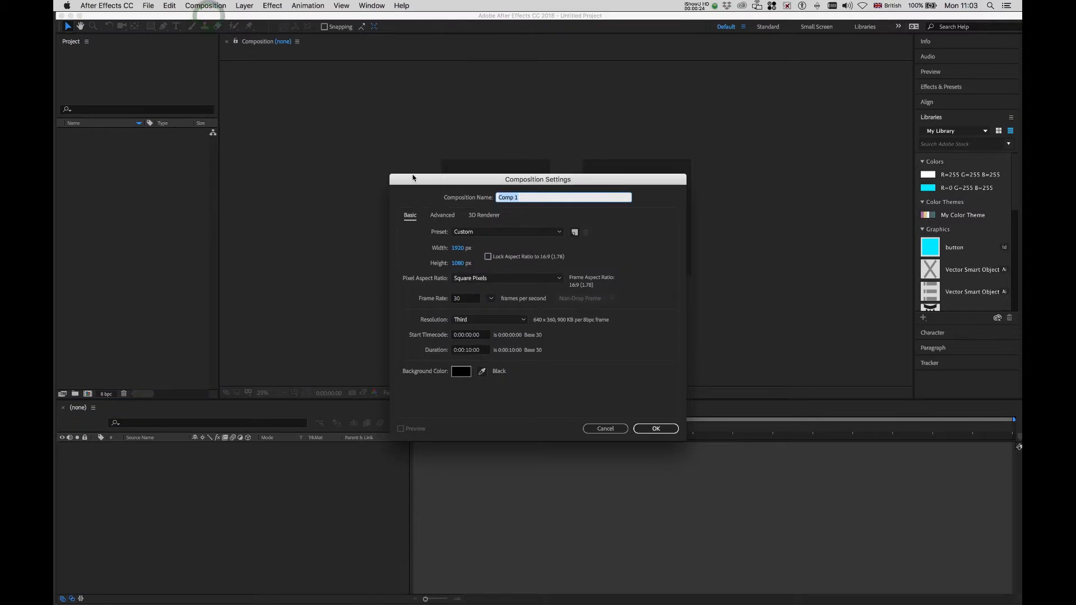
drag(531, 196, 469, 183)
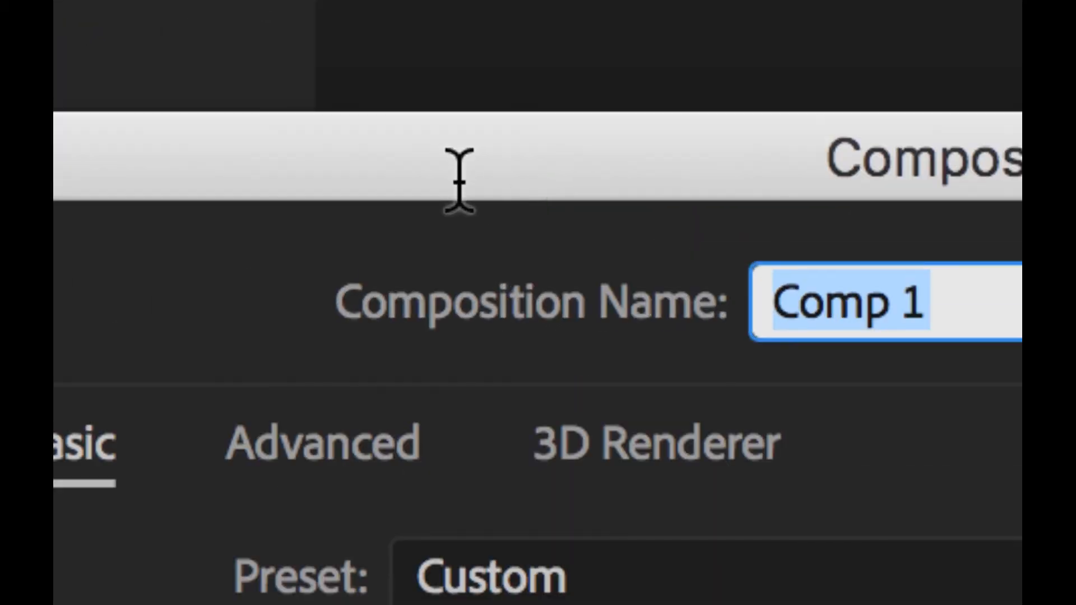
text(animated)
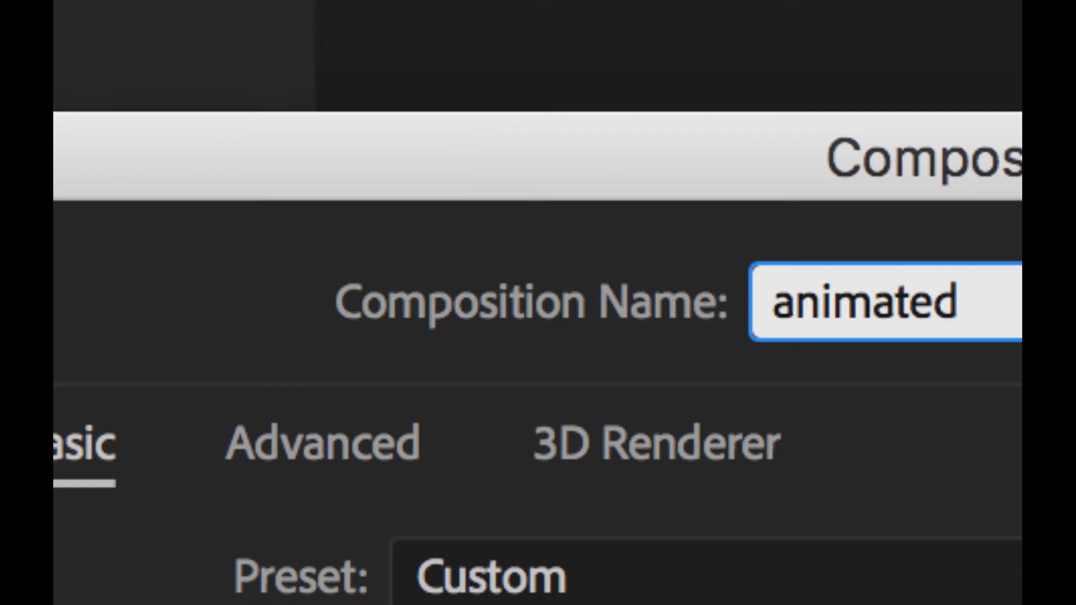
text(-typ)
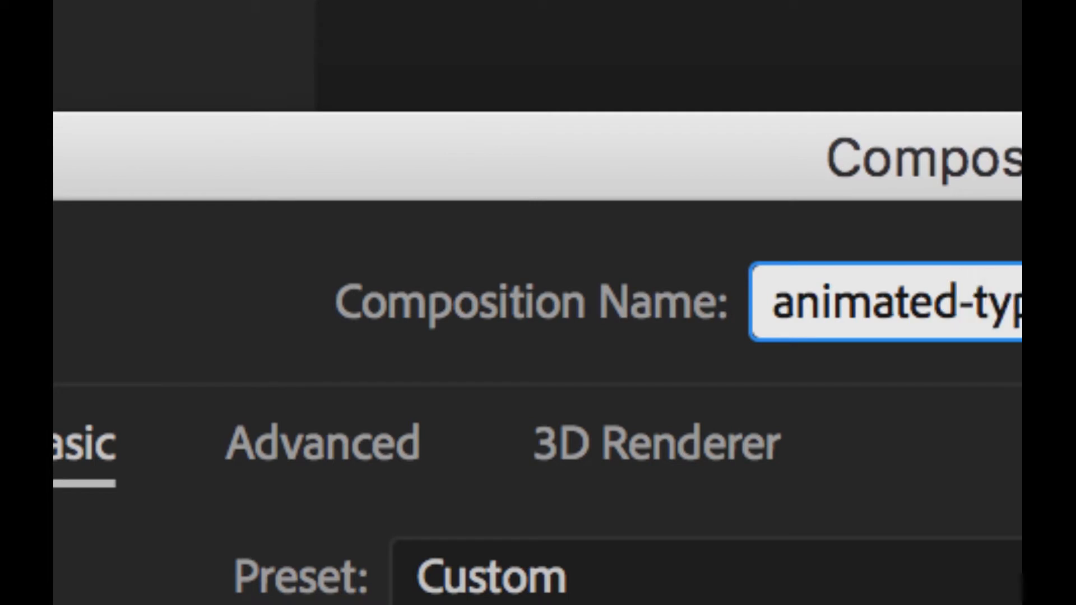
text(o)
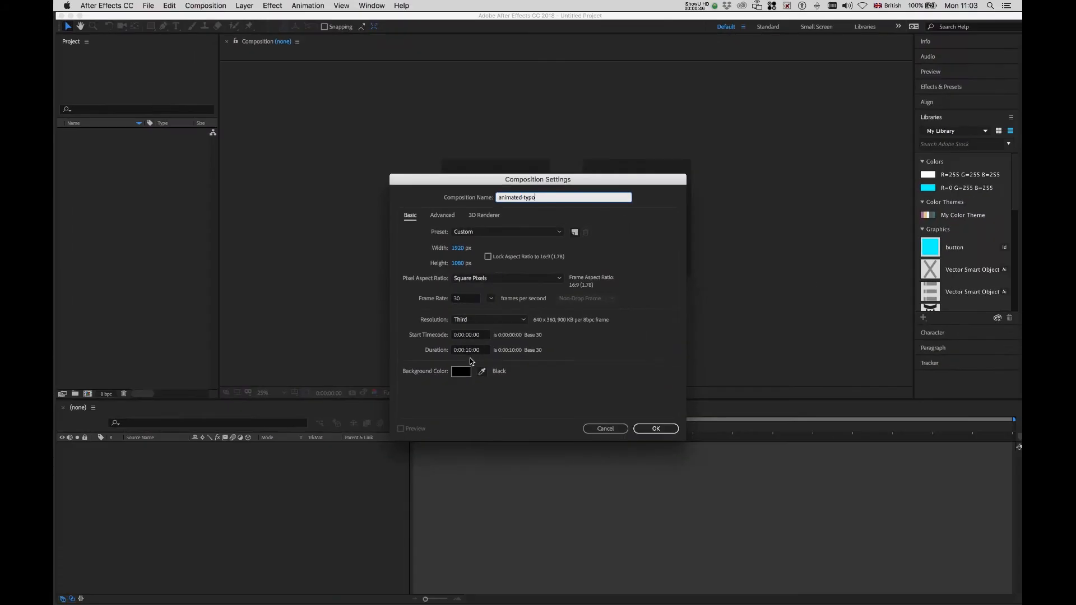
click(476, 387)
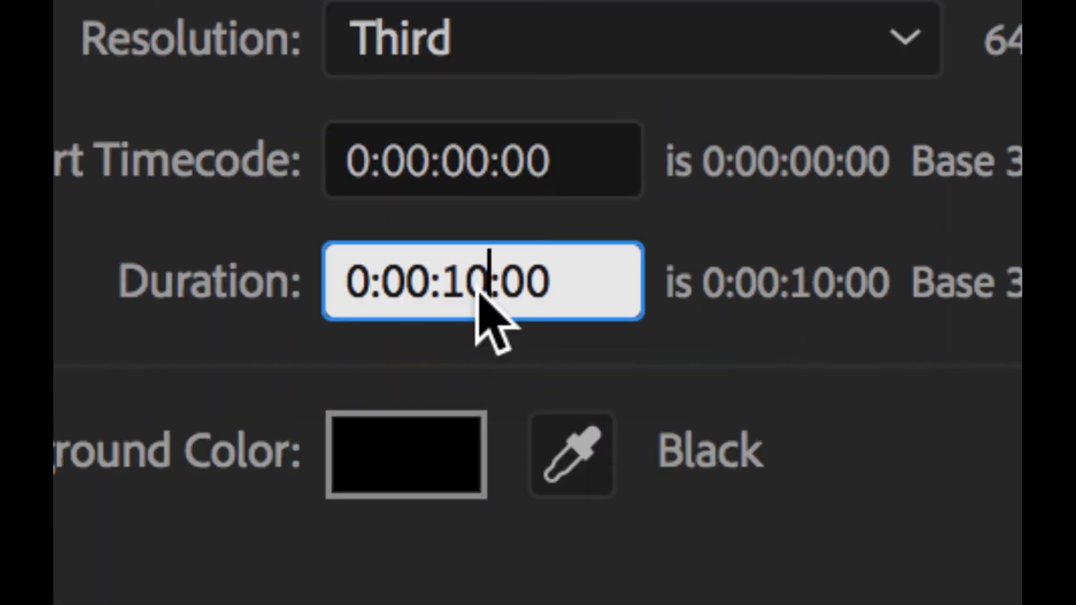
double_click(478, 289)
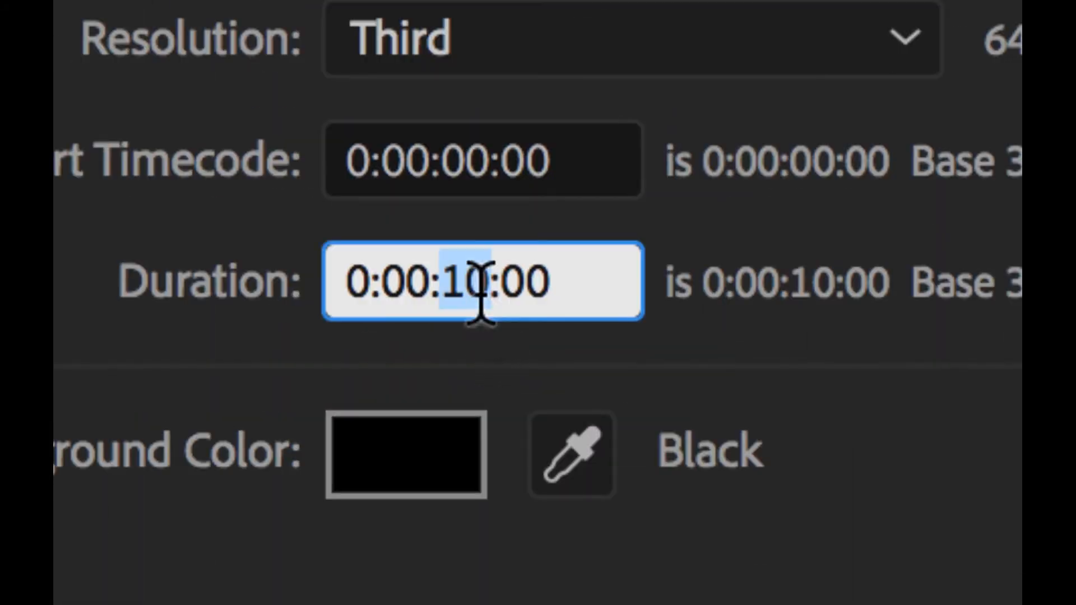
click(569, 339)
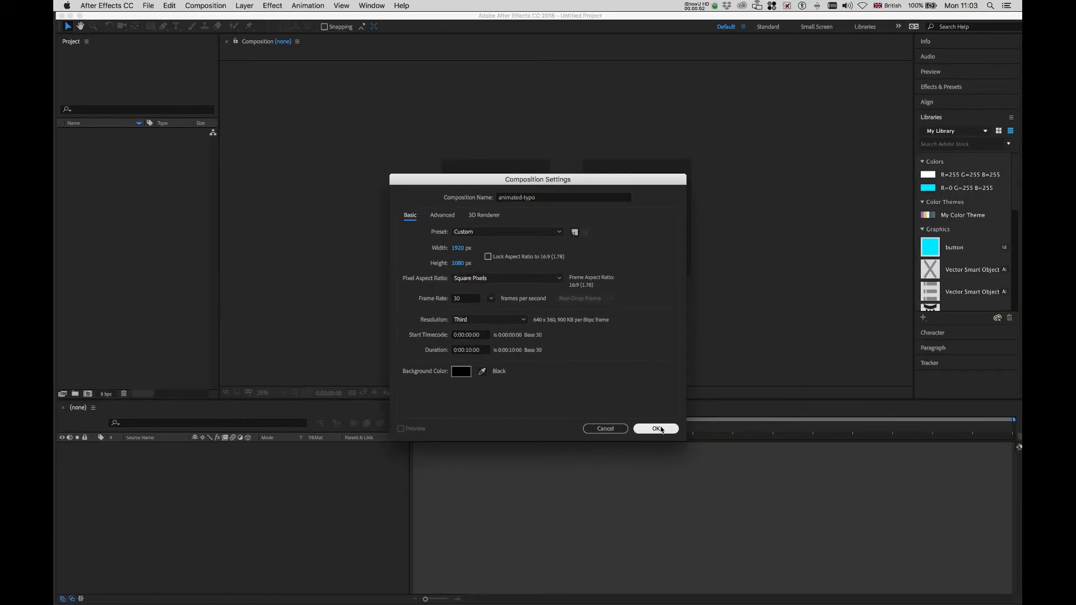
click(656, 428)
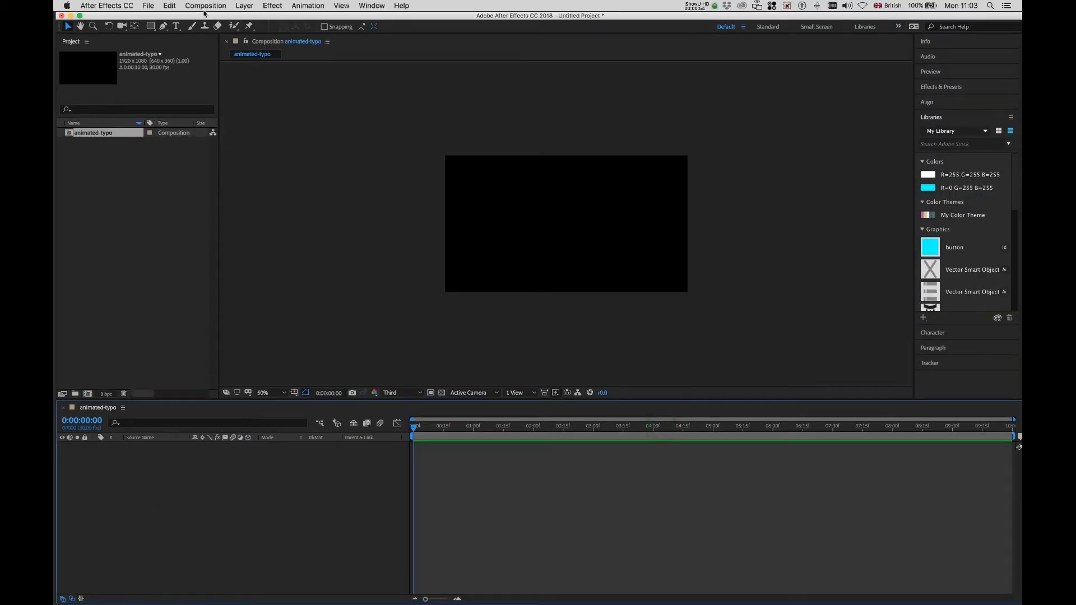
Add a solid layer named background to the composition and colour it dark gray 353535.
click(244, 6)
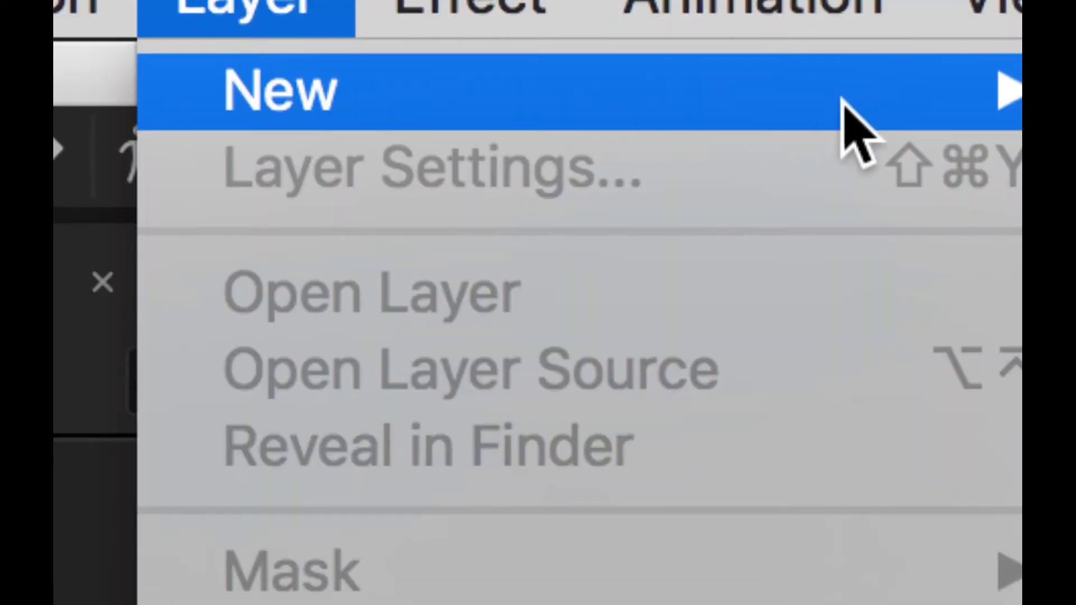
mouse_move(843, 101)
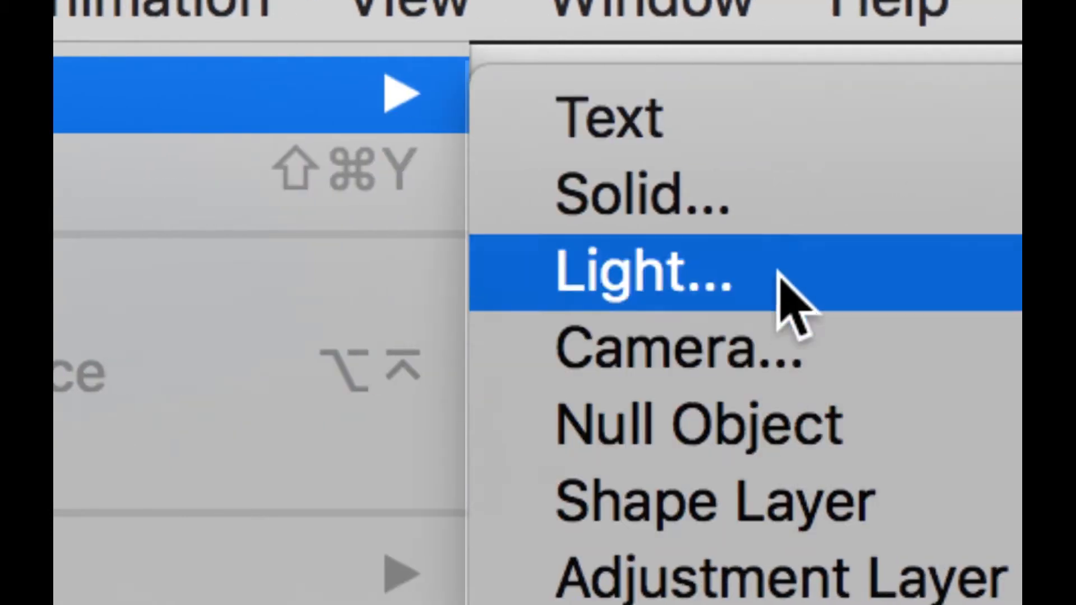
click(790, 194)
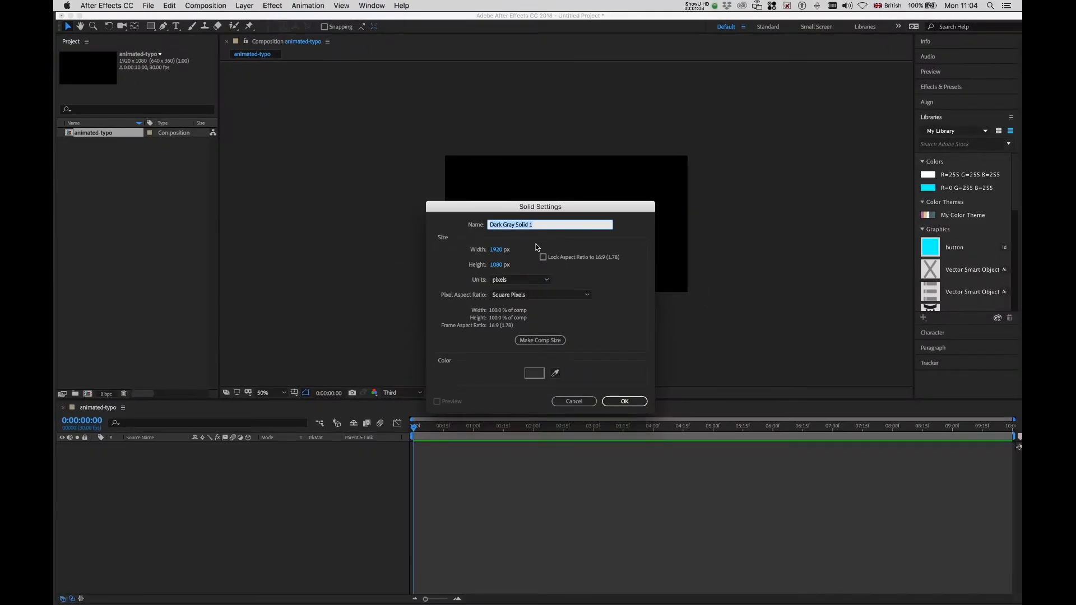
drag(546, 223, 433, 220)
text(background)
click(532, 376)
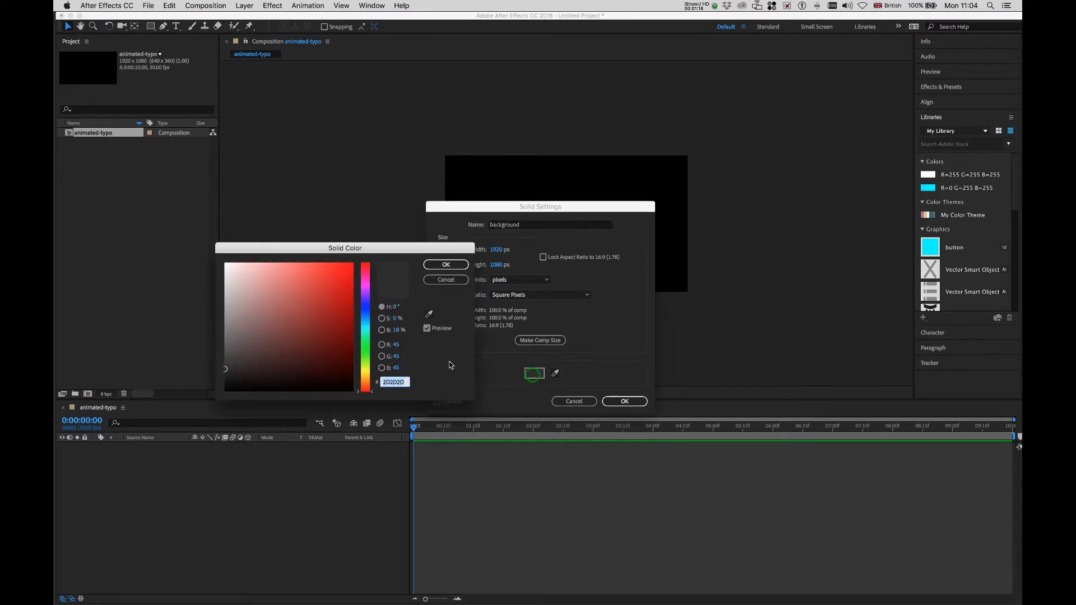
drag(254, 353, 223, 365)
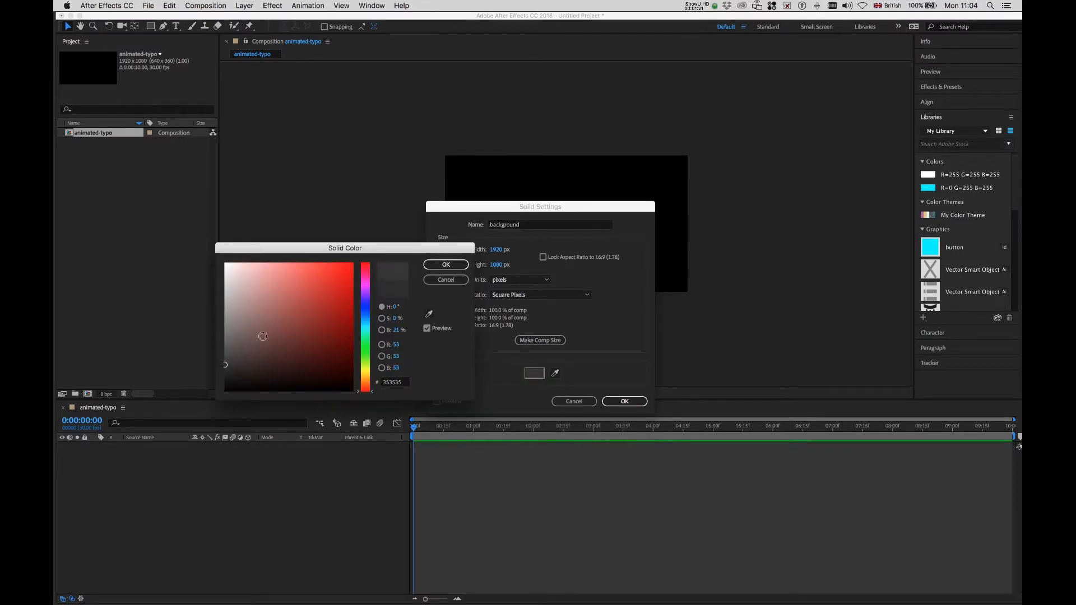
click(442, 265)
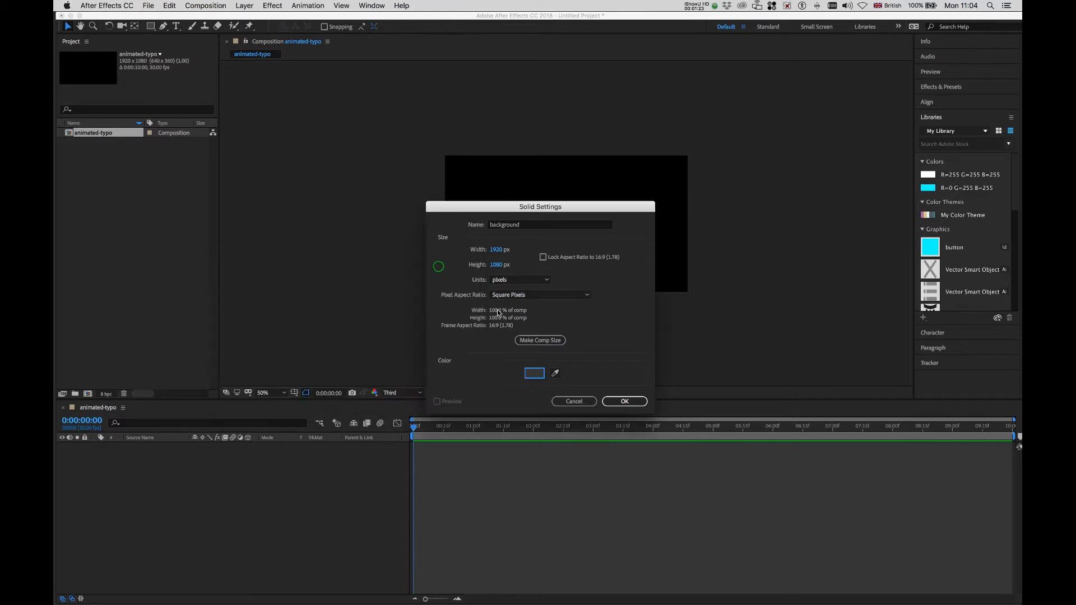
click(636, 402)
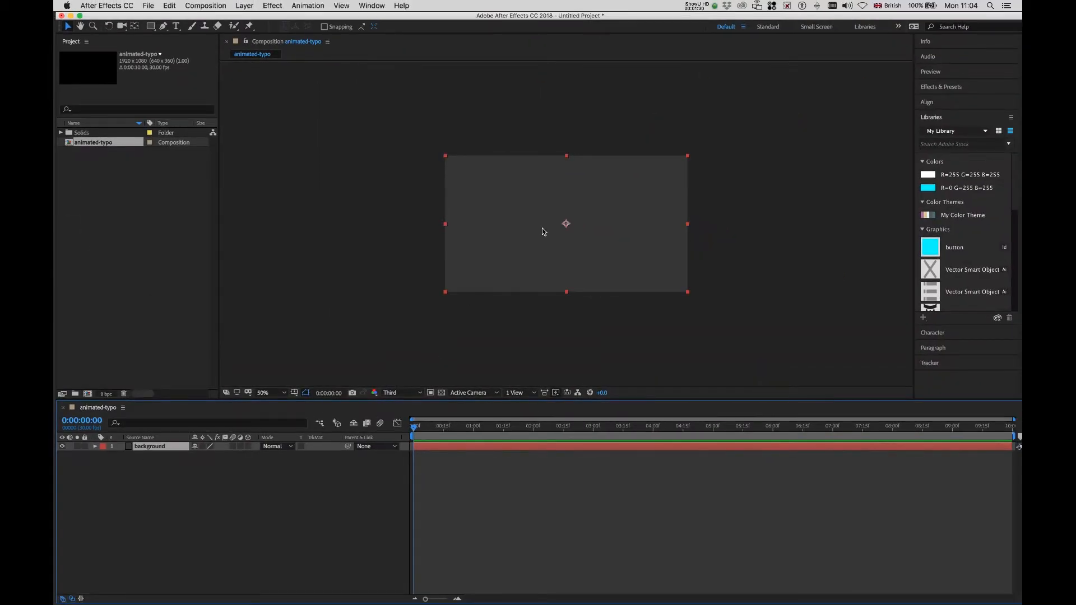
Import the video file under.mp4 from the KT folder with its own composition created.
click(148, 6)
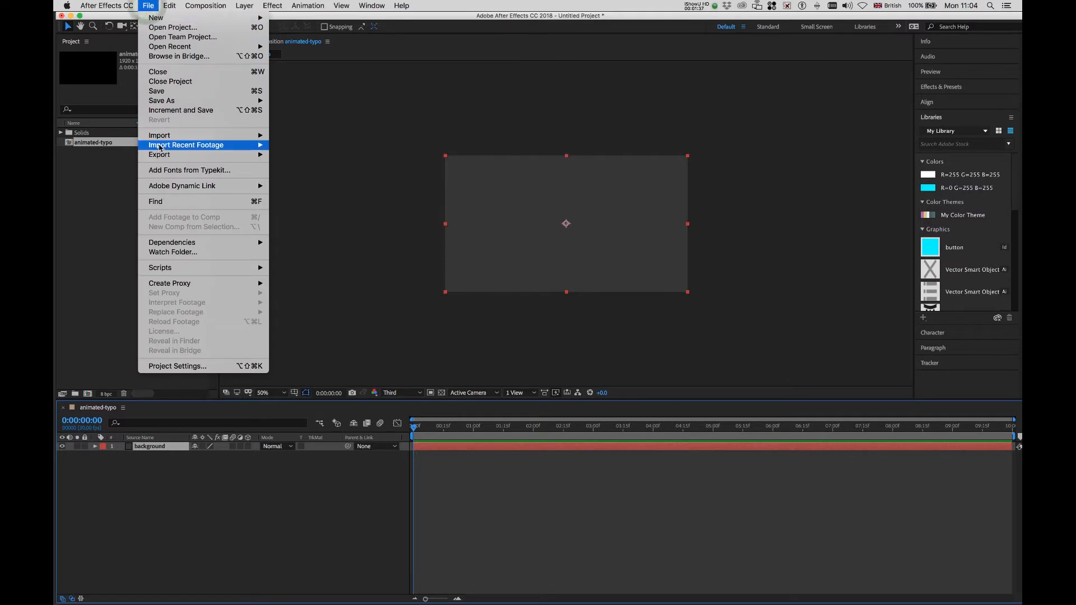
mouse_move(159, 137)
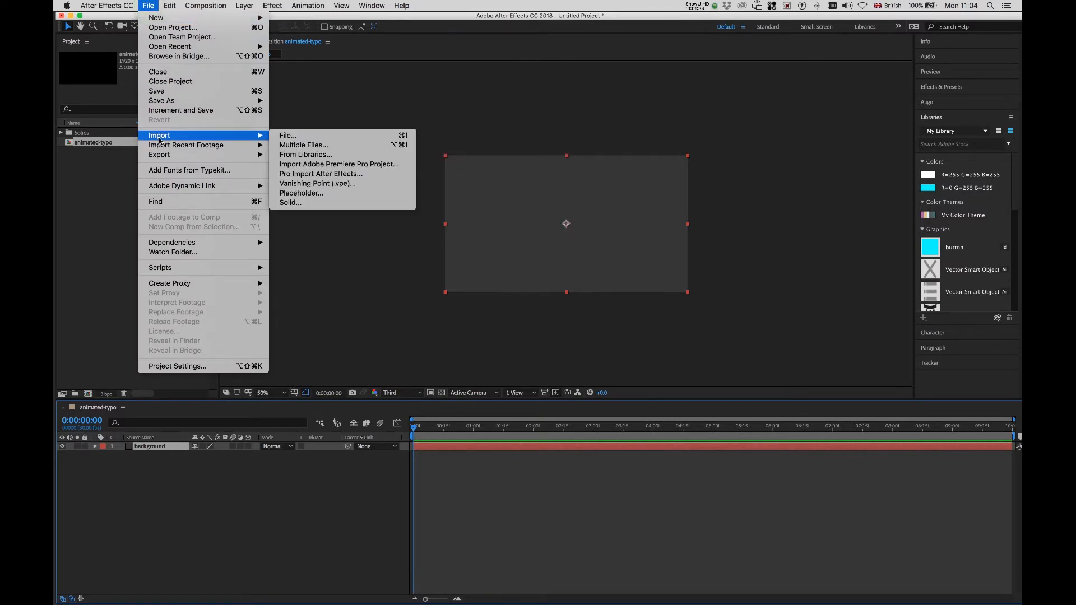
click(293, 136)
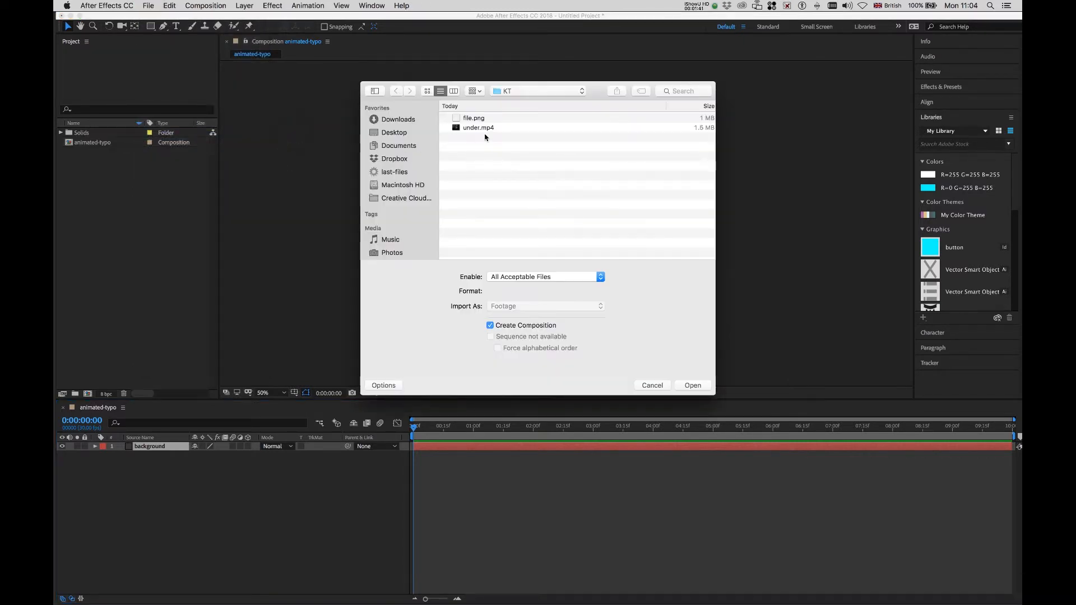
click(481, 129)
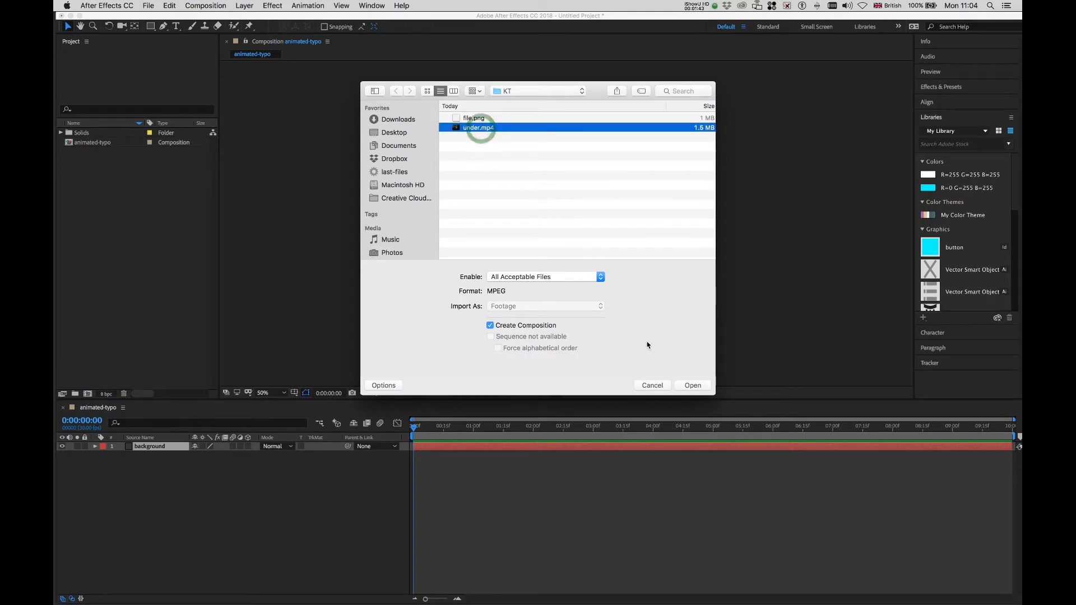
click(693, 387)
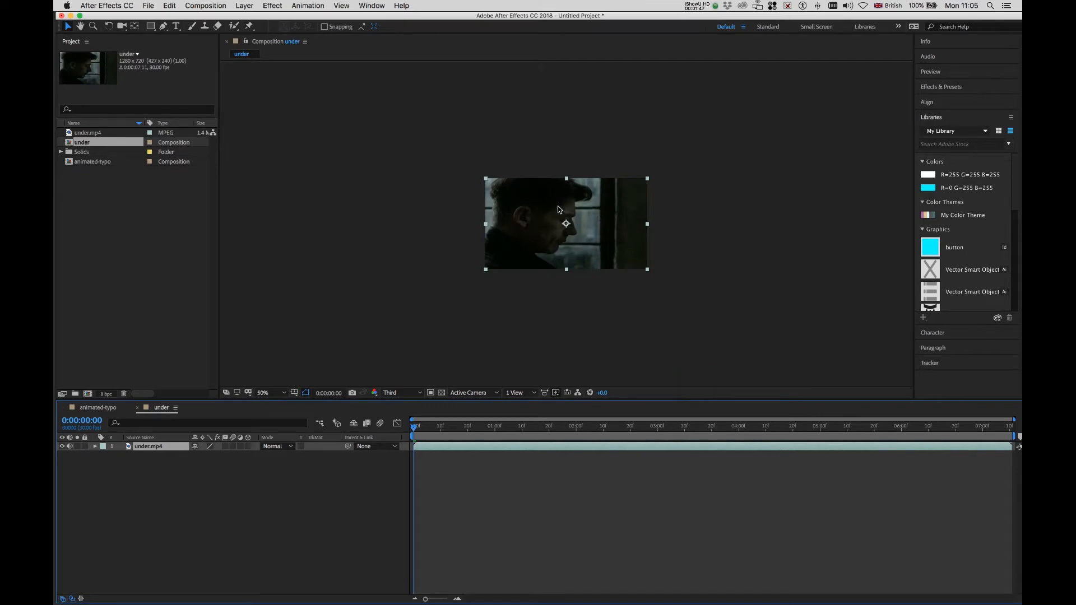
Place the under.mp4 footage in the animated-typo composition's timeline, beneath the background layer.
click(104, 409)
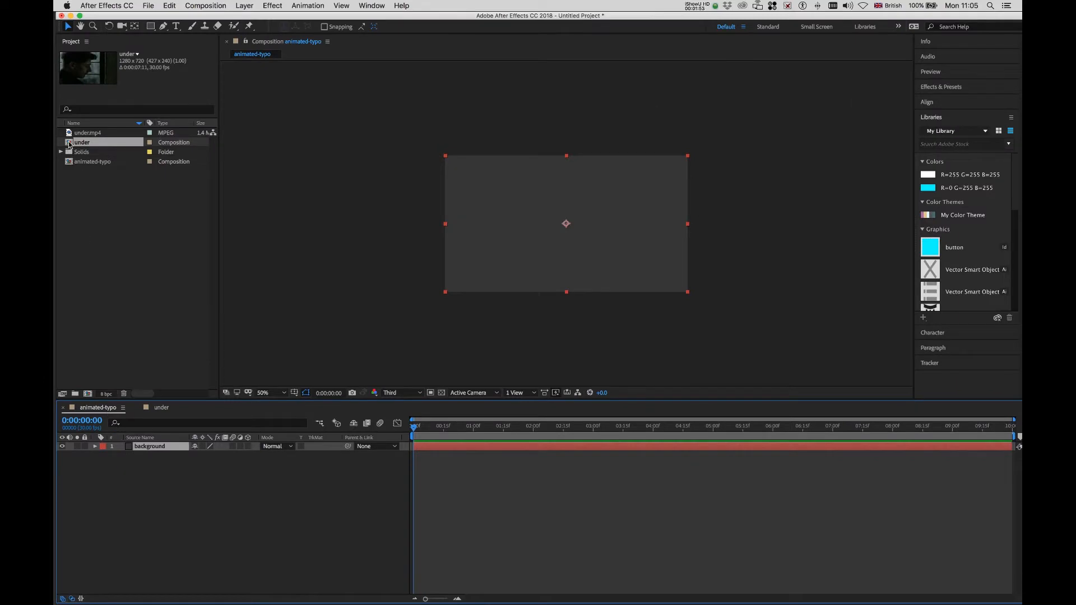
drag(69, 135, 130, 481)
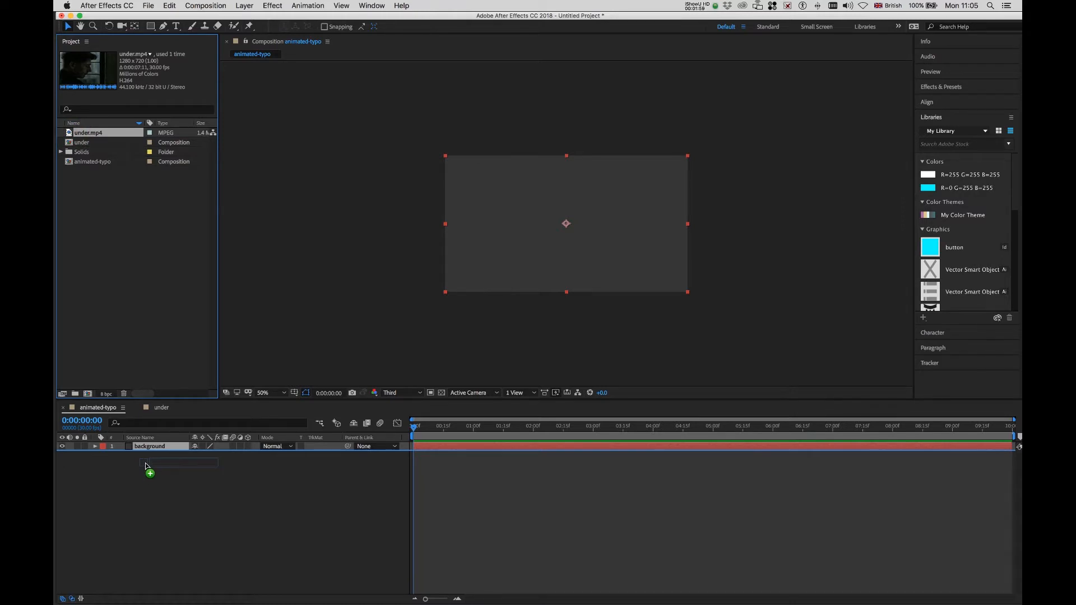
drag(146, 463, 145, 463)
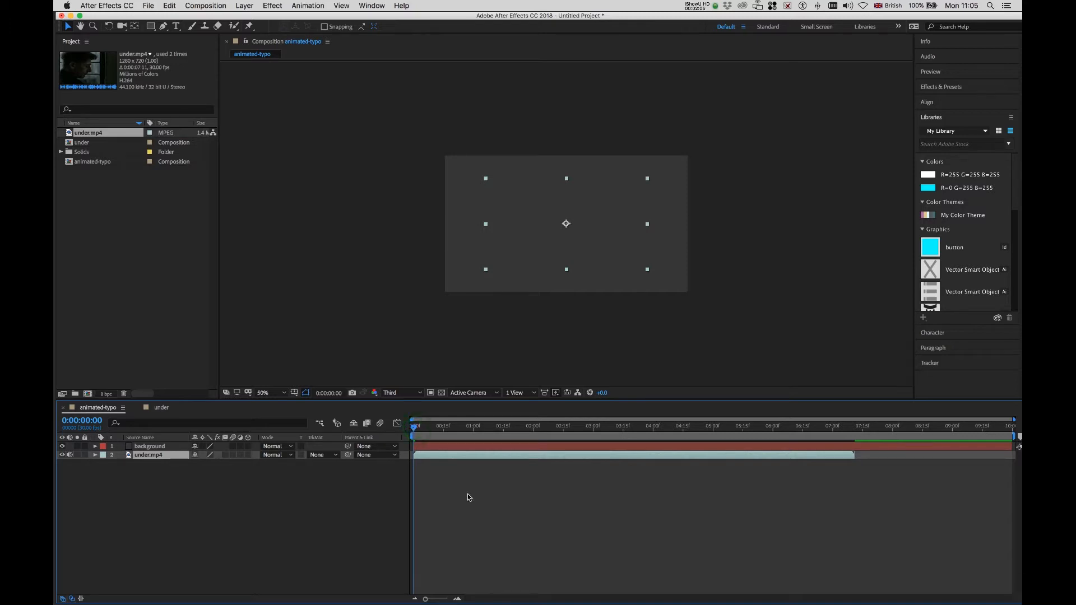
Play a preview of the animated-typo composition to hear the clip's sound, and return the playhead to the start.
key(space)
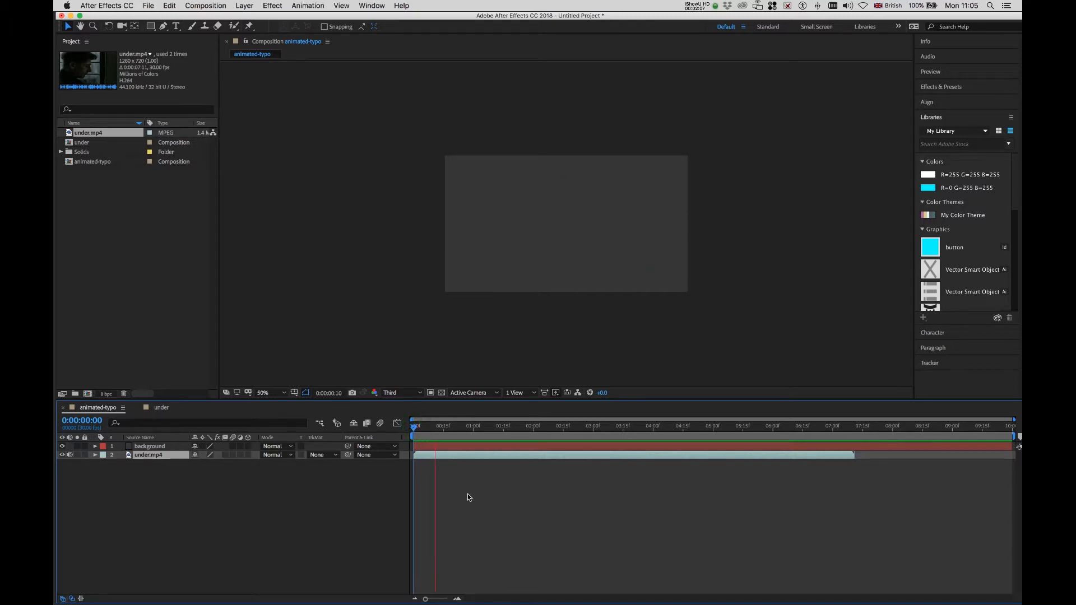
key(space)
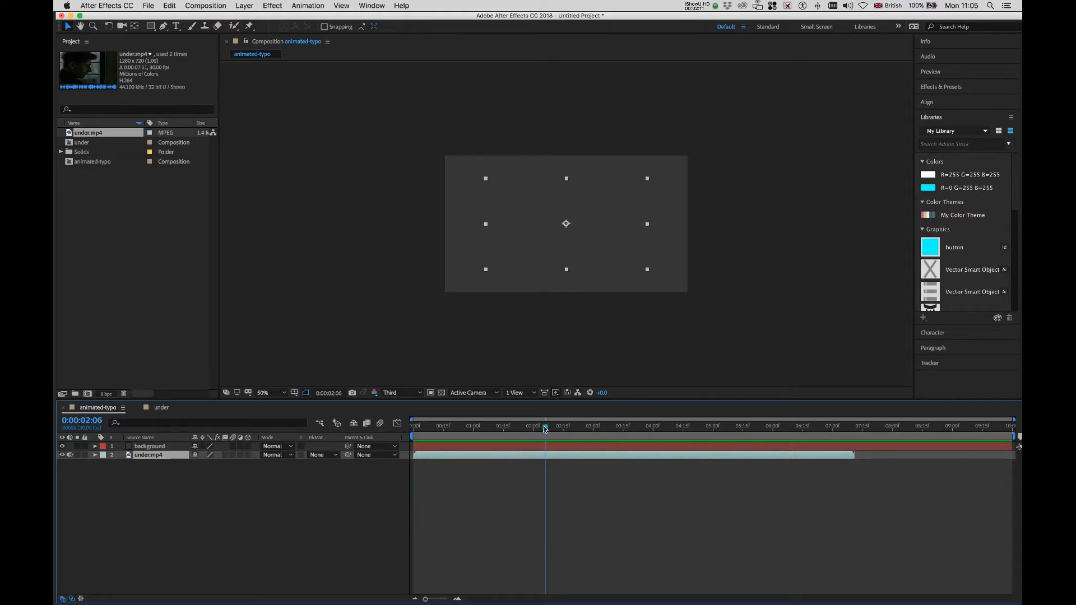
drag(543, 425, 413, 426)
Set the Audio Levels of the under.mp4 layer to +12 dB.
click(95, 455)
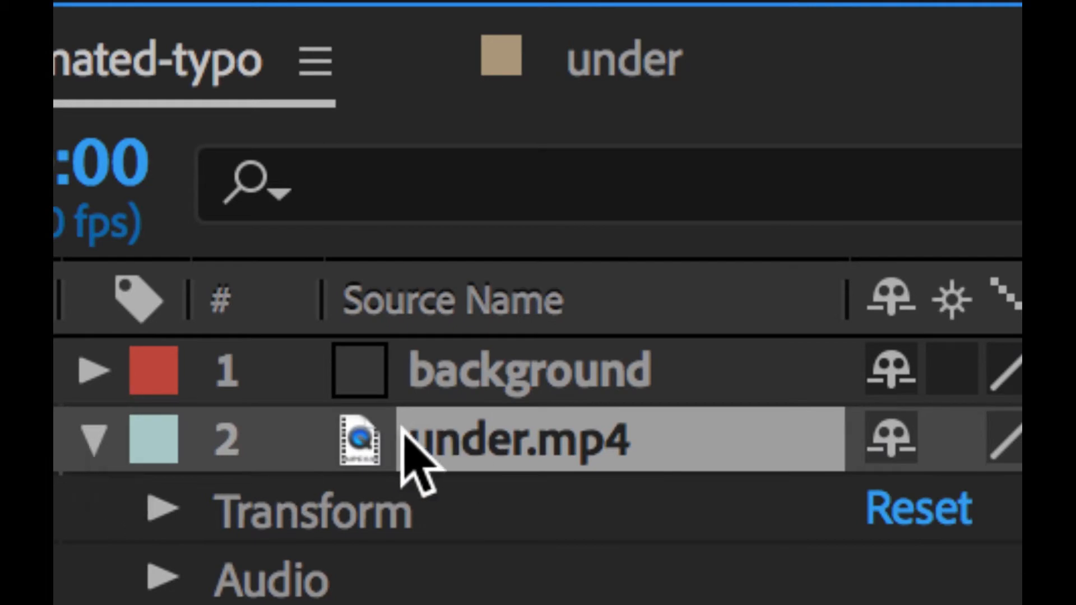
click(163, 574)
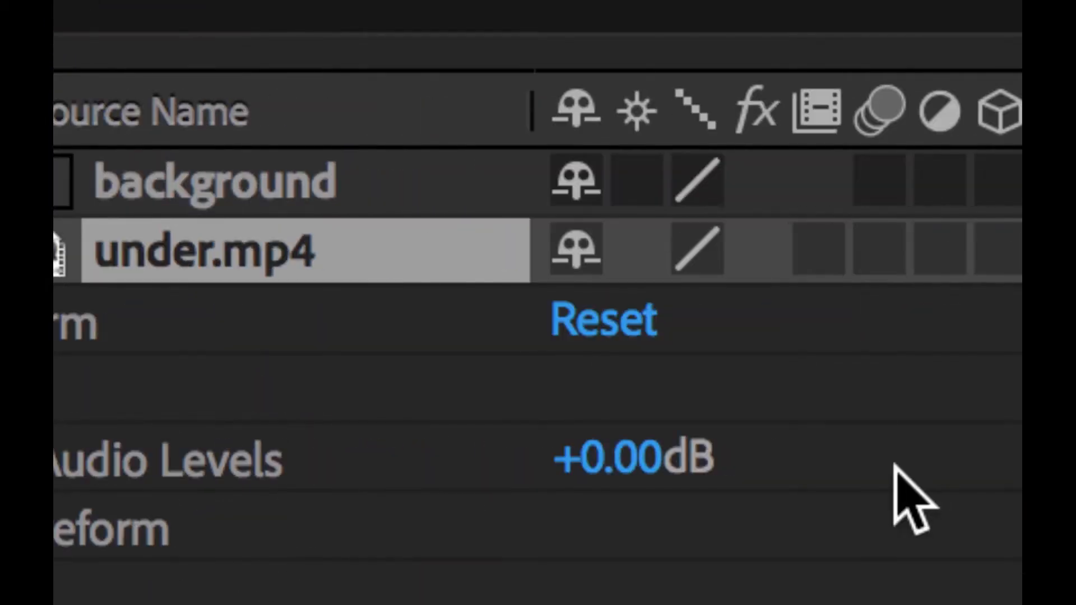
click(597, 456)
text(12)
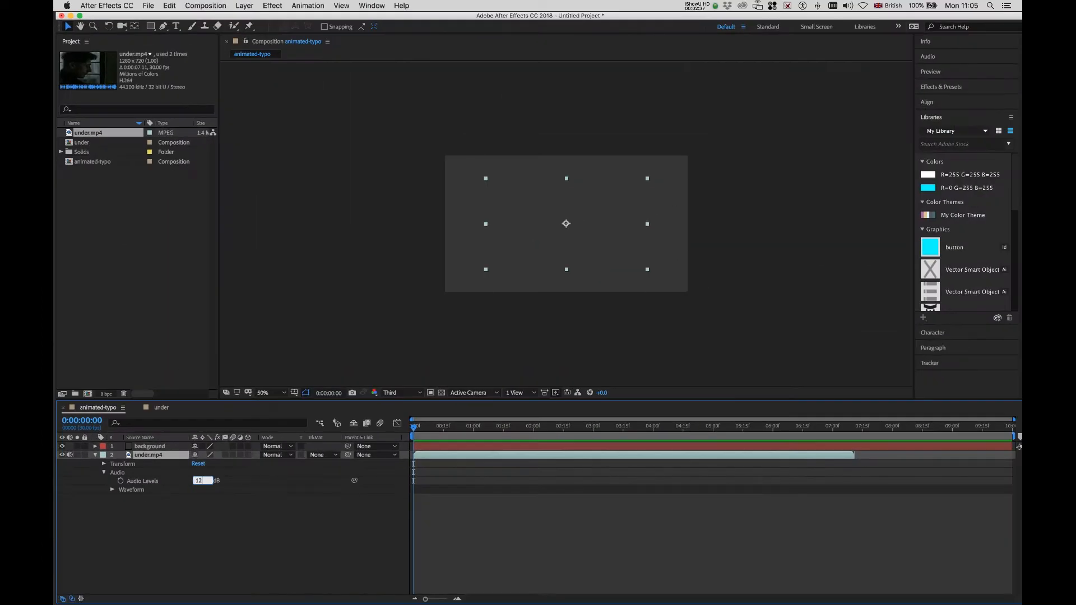
key(Return)
Preview the composition with the raised audio level, and collapse the under.mp4 layer's properties.
key(space)
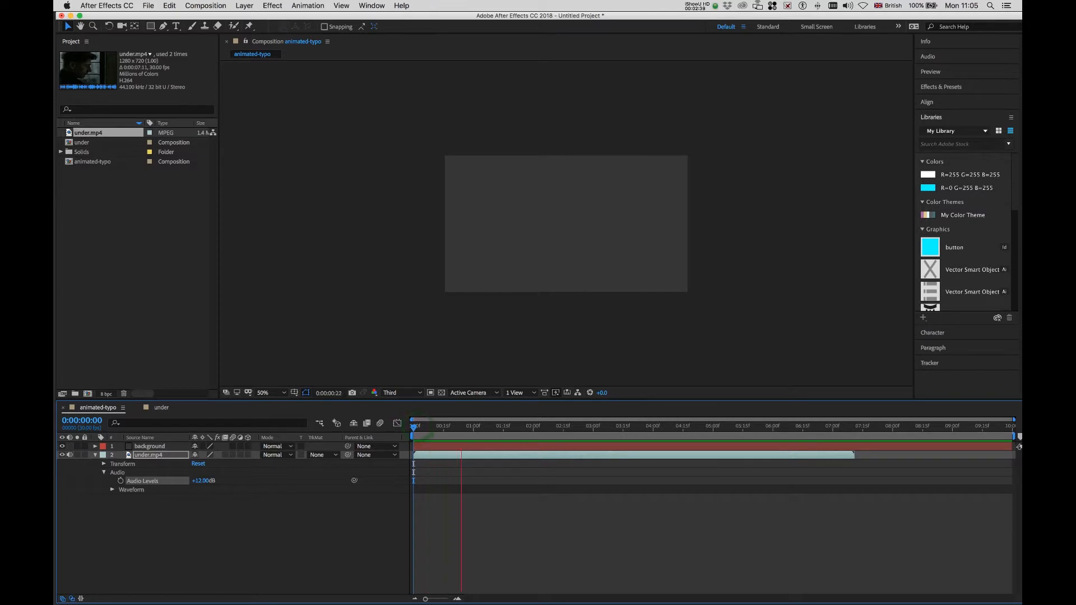
key(space)
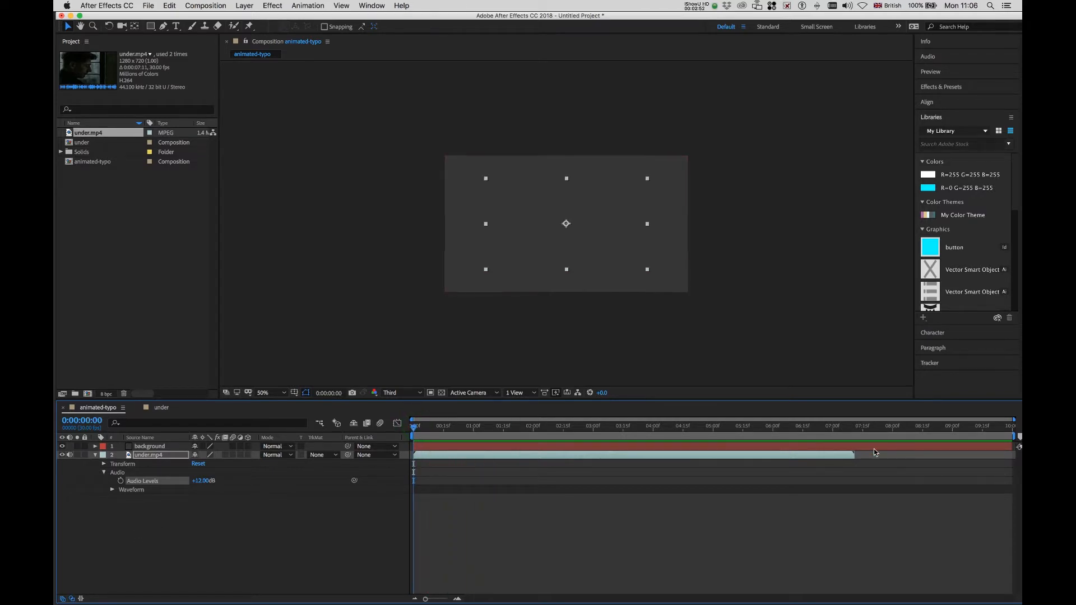
click(96, 455)
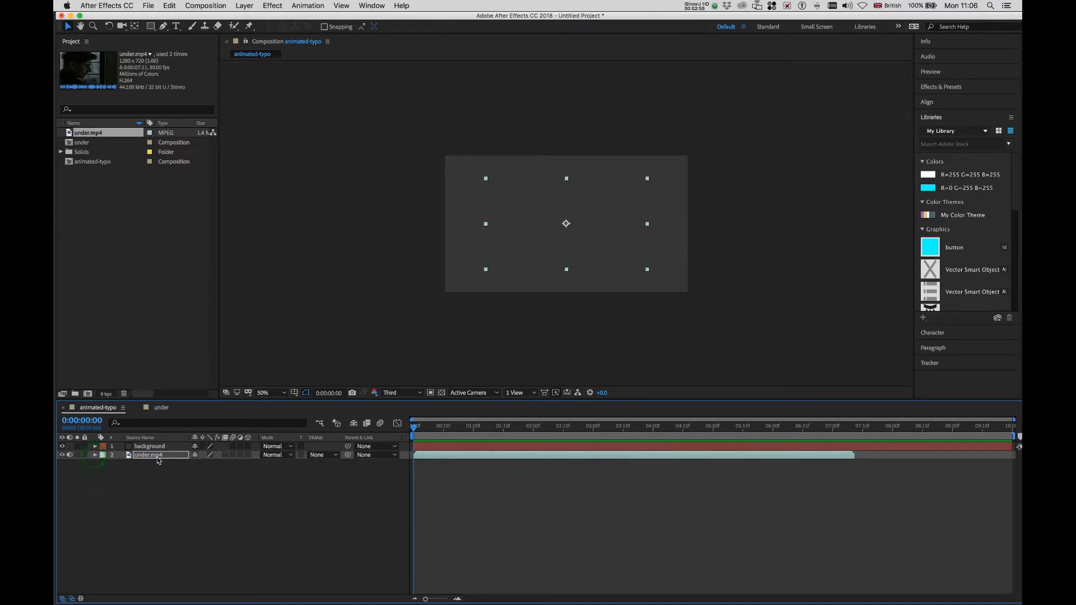
End the work area at 0:00:07:11, where the under.mp4 clip finishes, and trim the composition to the work area.
click(788, 434)
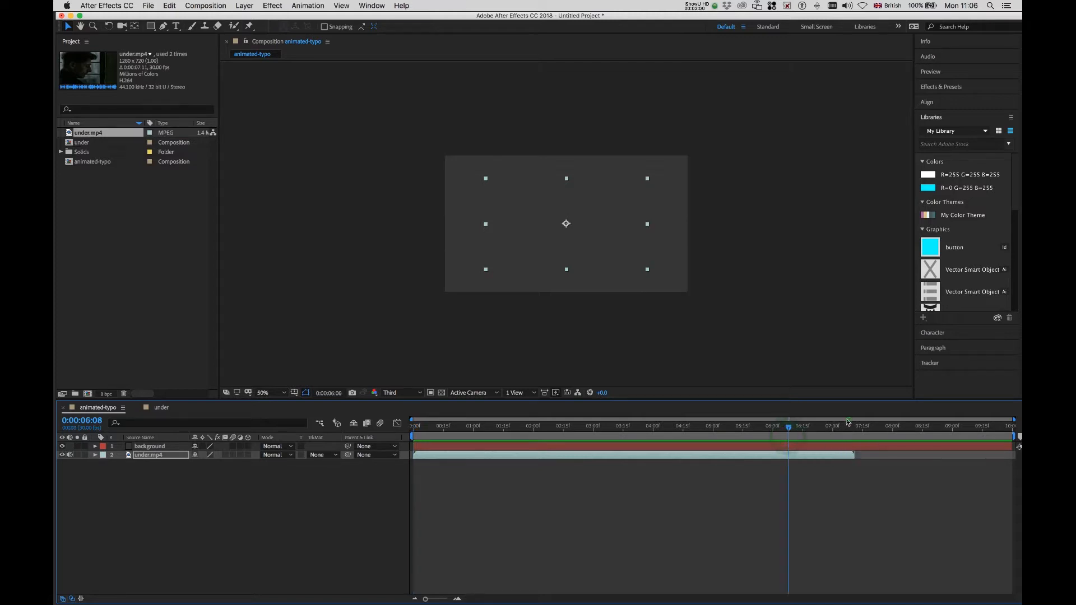
drag(846, 432, 854, 433)
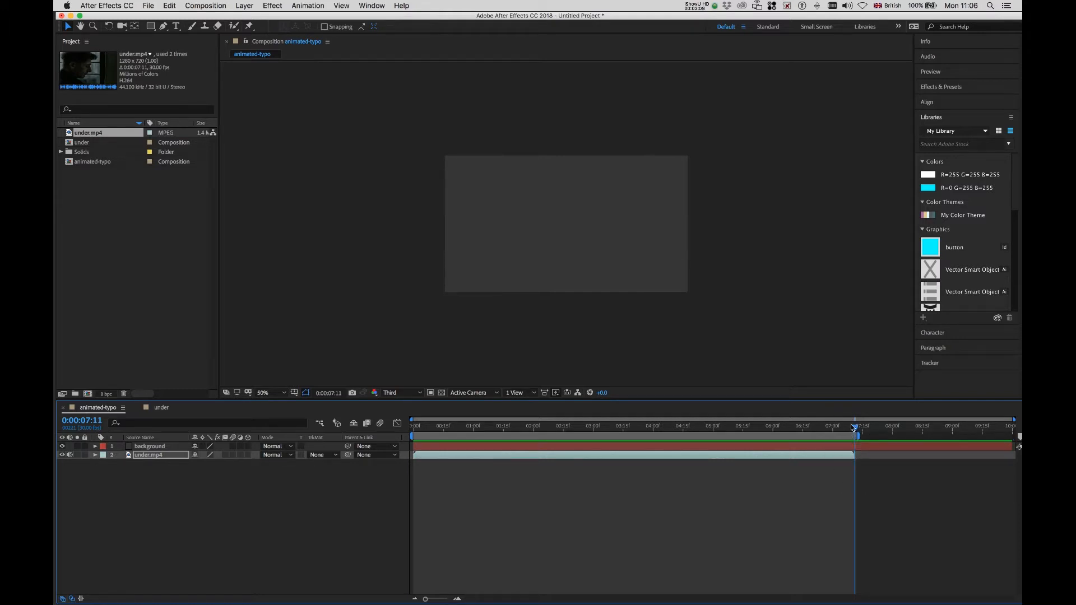
right_click(718, 436)
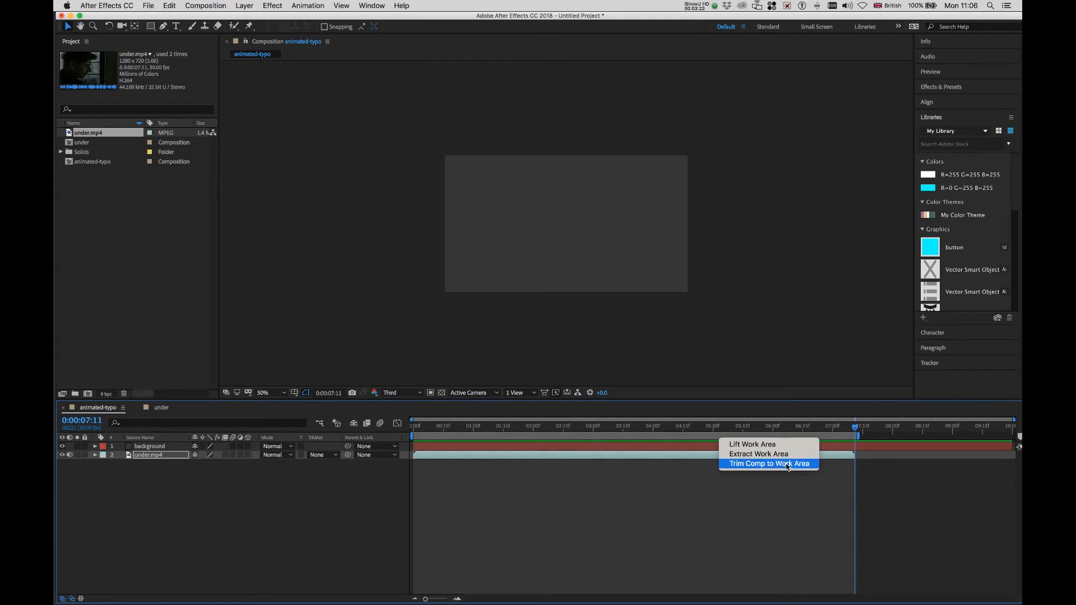
click(788, 465)
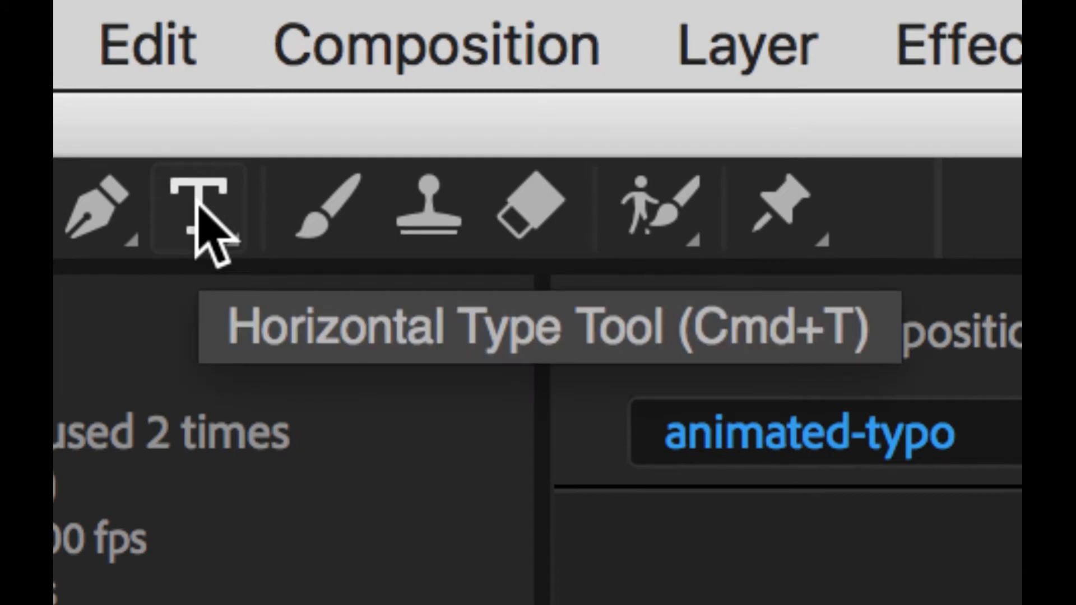
Add a white Flama Condensed Extrabold text layer at 108 px reading "NDER" and move it above the background layer.
click(201, 213)
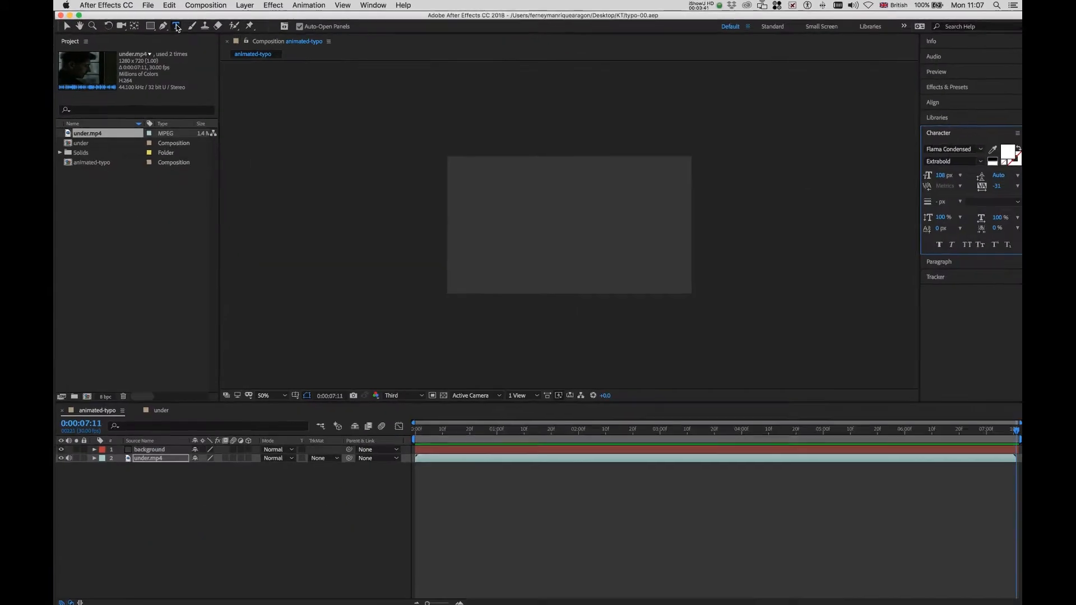
click(483, 181)
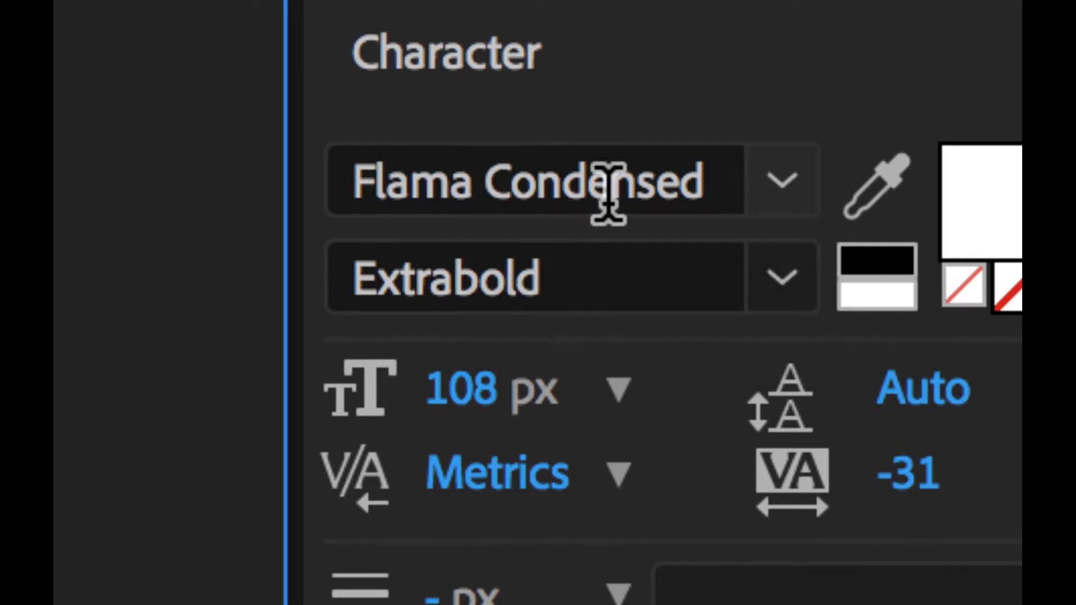
click(877, 293)
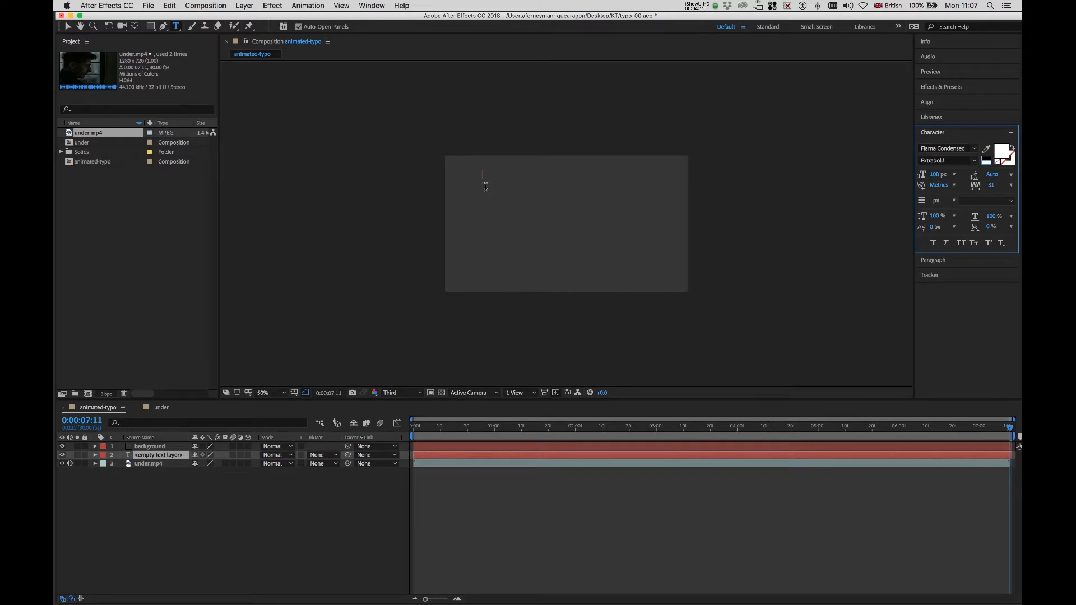
text(NDER)
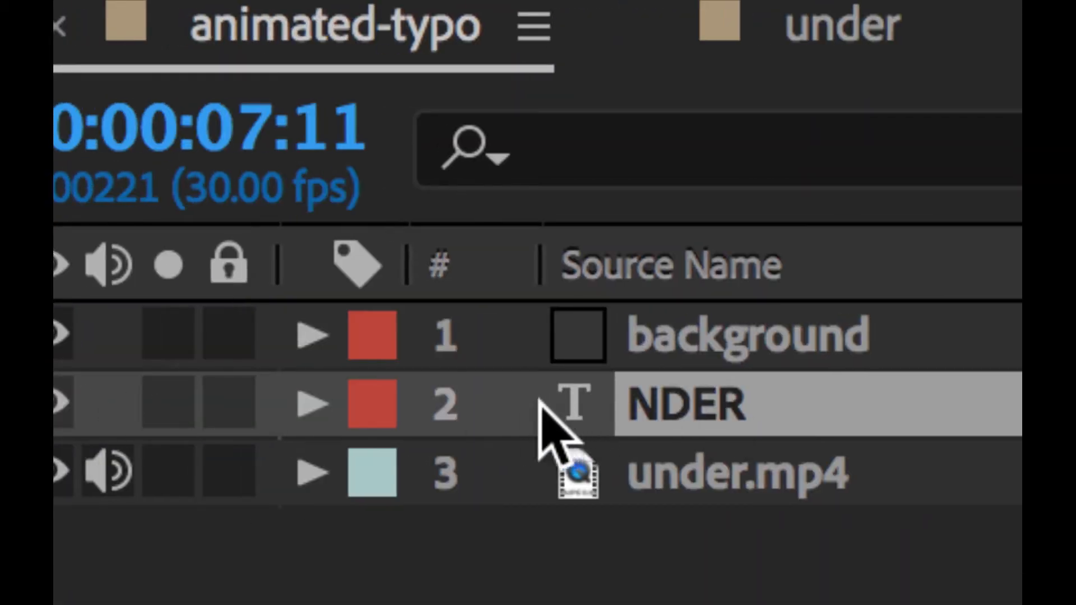
drag(540, 408, 567, 307)
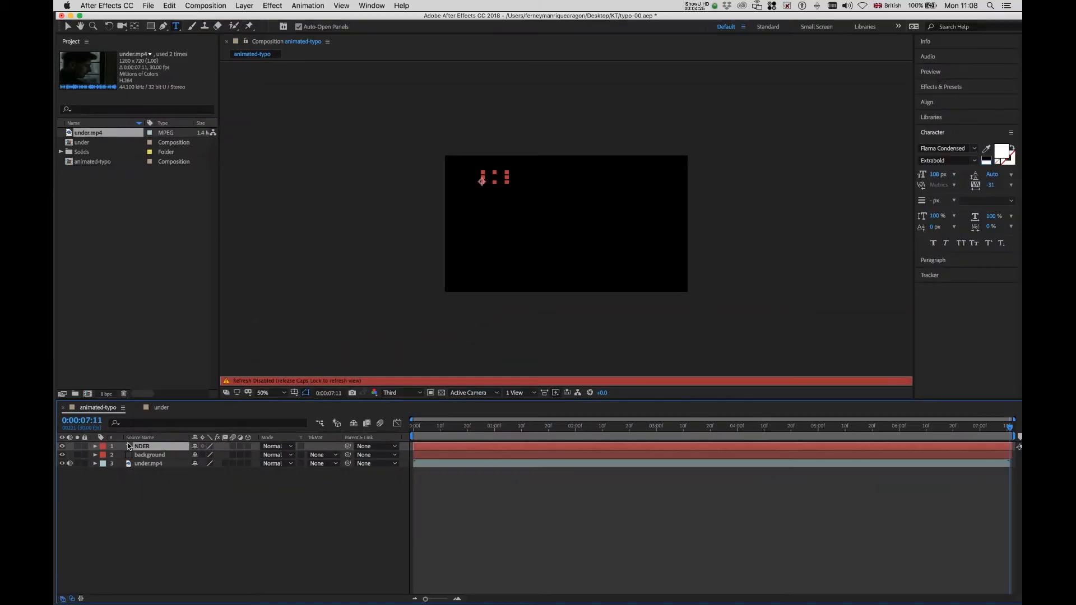
key(Caps_Lock)
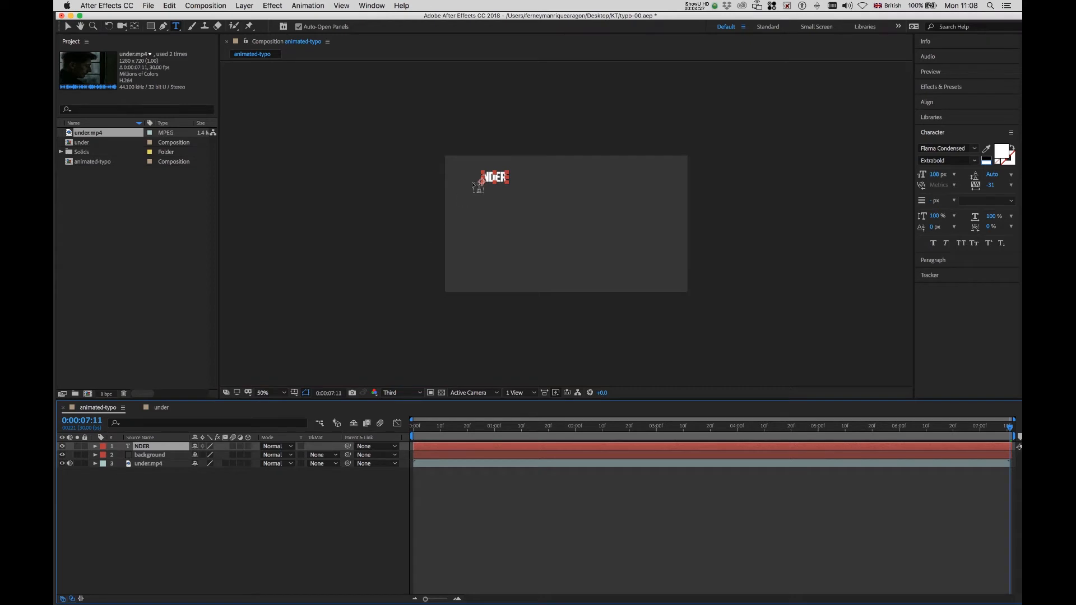
Complete the text layer so it reads "UNDER THE SPREADING CHESTNUT TREE I SOLD YOU AND YOU SOLD ME" on four lines.
click(477, 185)
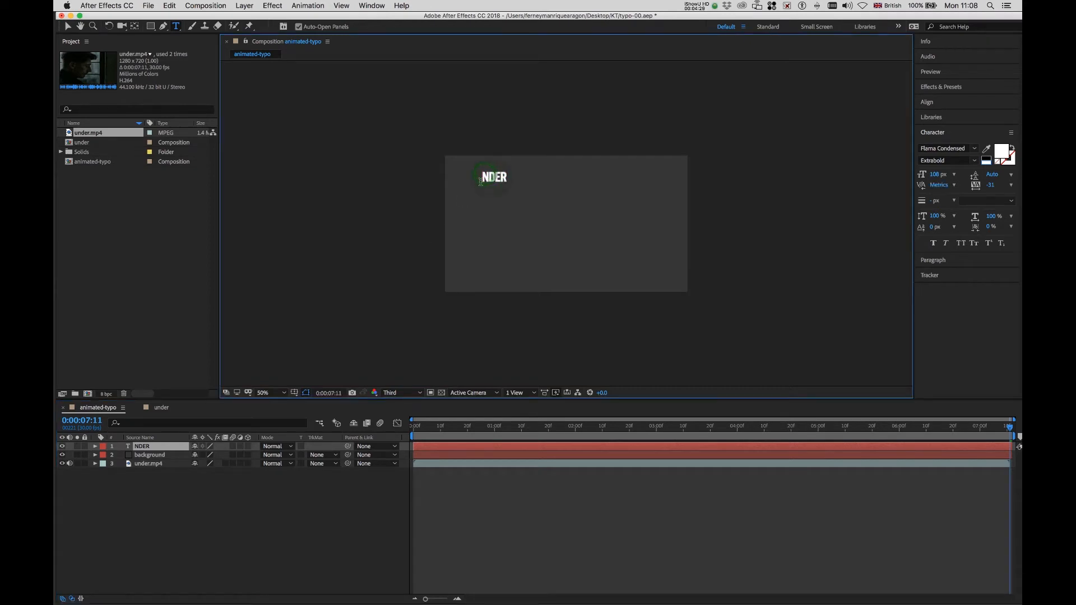
text(U)
click(513, 176)
text(THE SPREADING CHESTNUT TREE I SOLD YOU AND YOU SOLD ME)
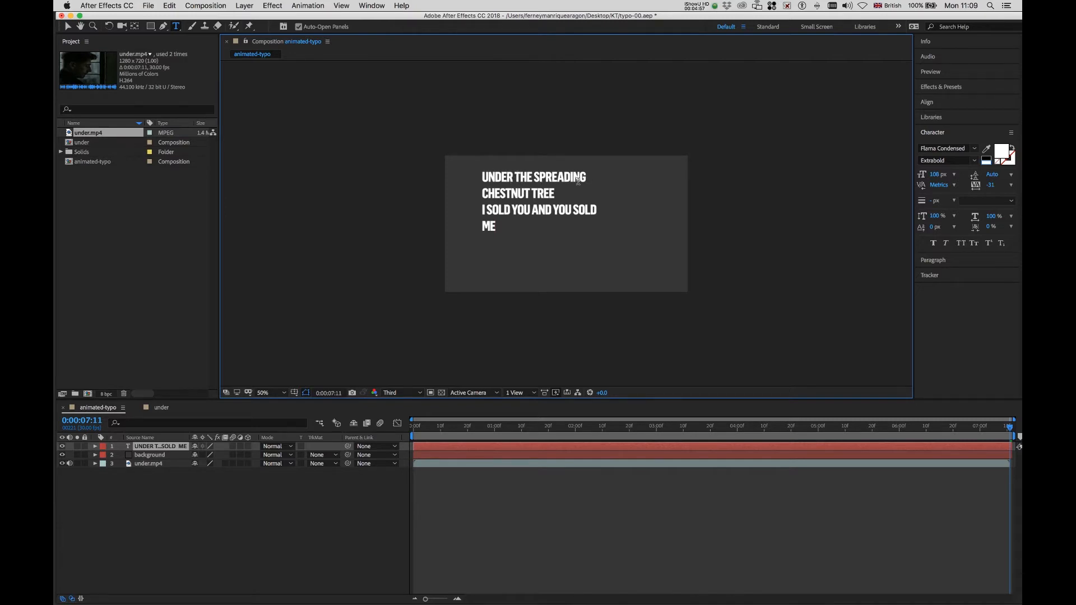
Remove UNDER from the lyric text and create it as a separate text layer near the frame's lower-left corner.
double_click(513, 176)
key(BackSpace)
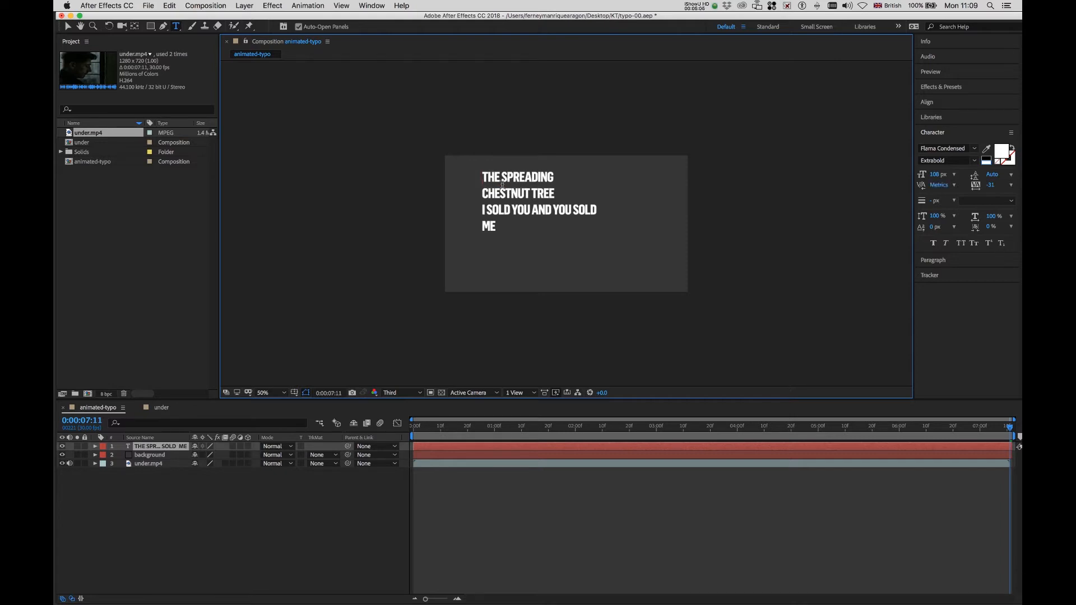
click(66, 27)
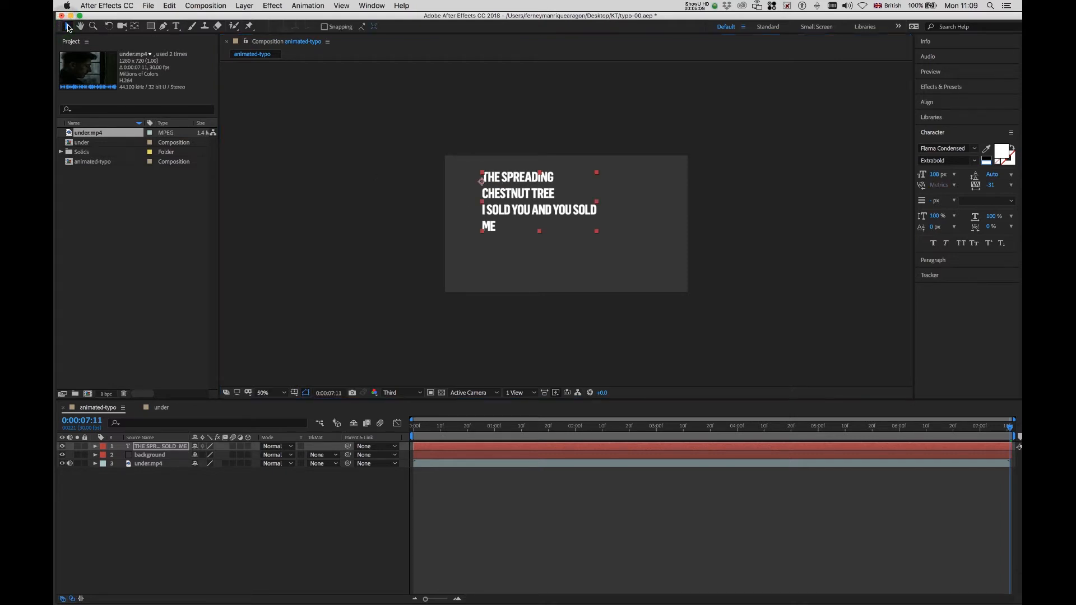
click(176, 26)
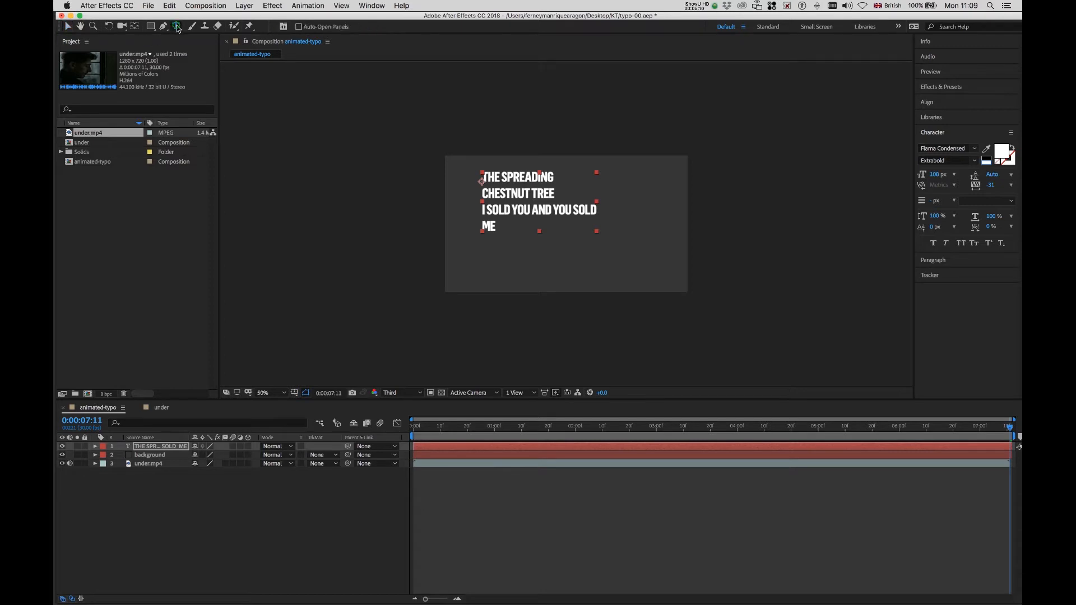
click(503, 256)
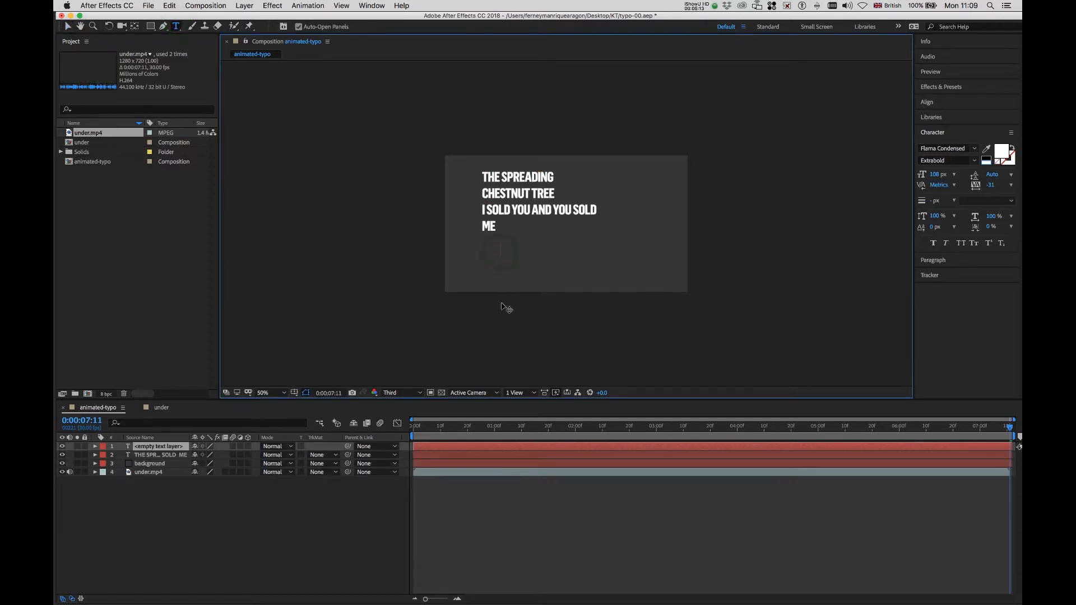
text(UNDER)
click(67, 27)
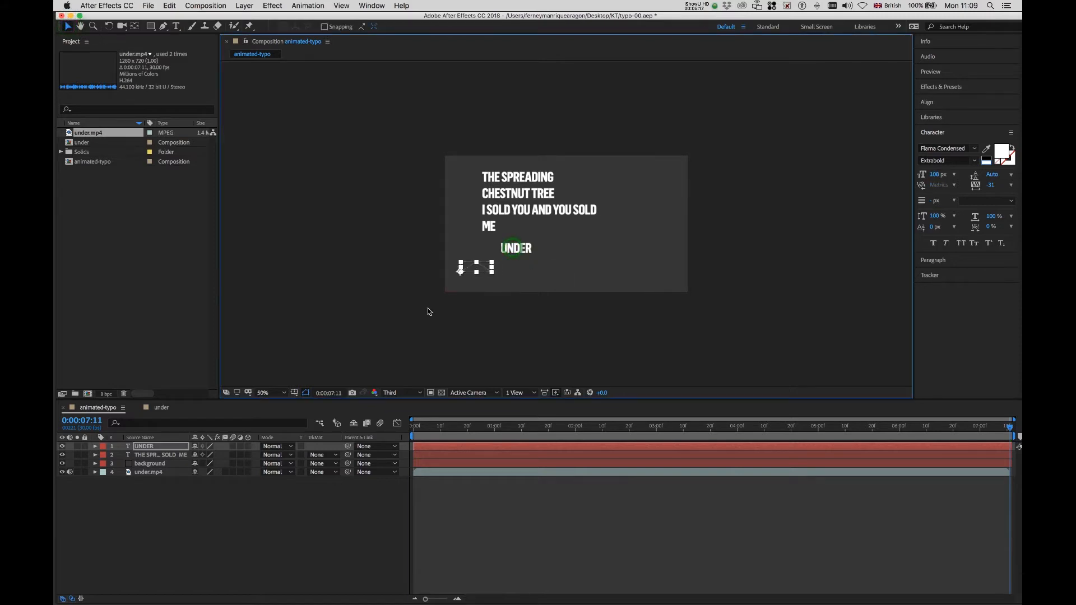
key(Caps_Lock)
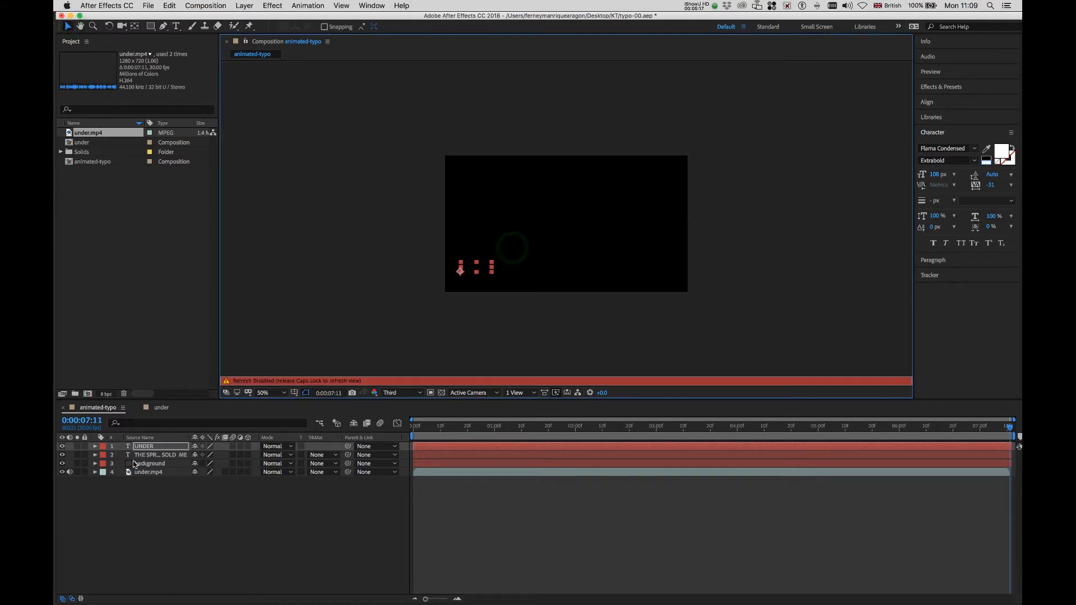
Reset the Default workspace to its saved layout and re-enable the viewer refresh.
double_click(98, 413)
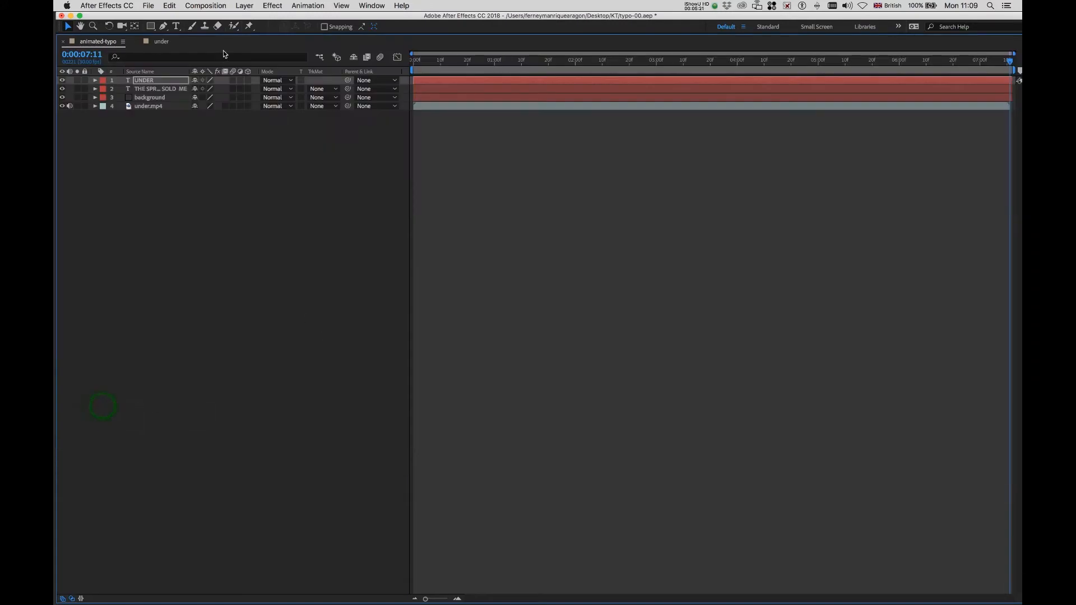
click(371, 5)
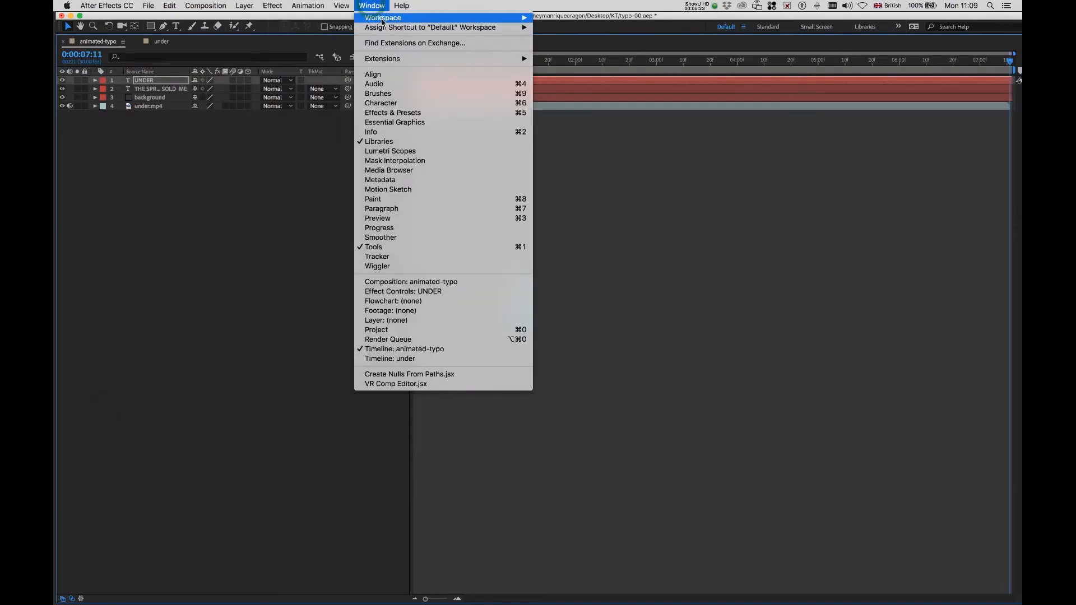
mouse_move(397, 19)
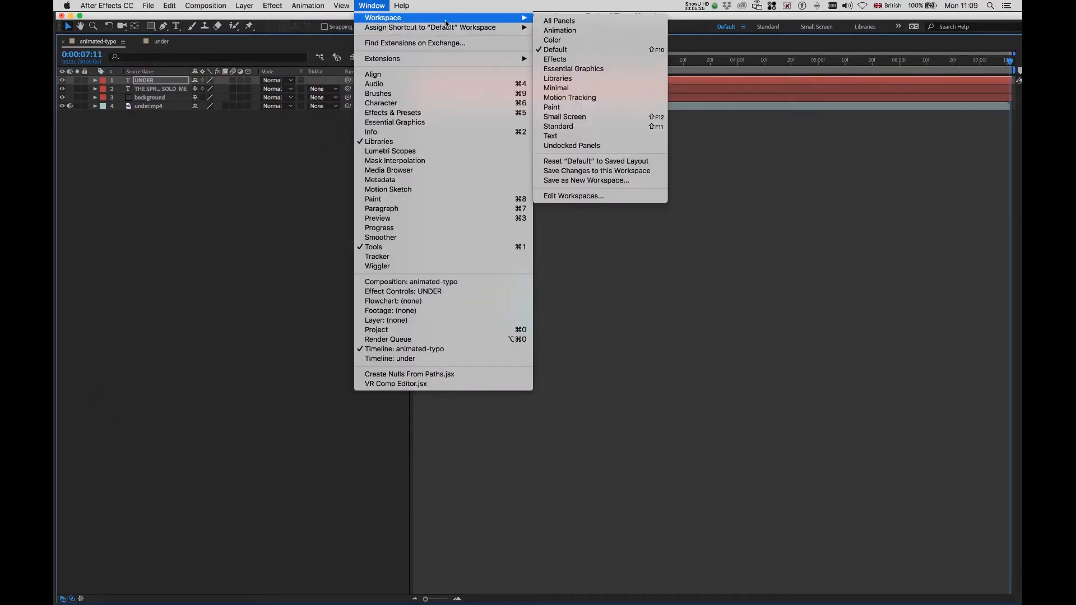
mouse_move(466, 27)
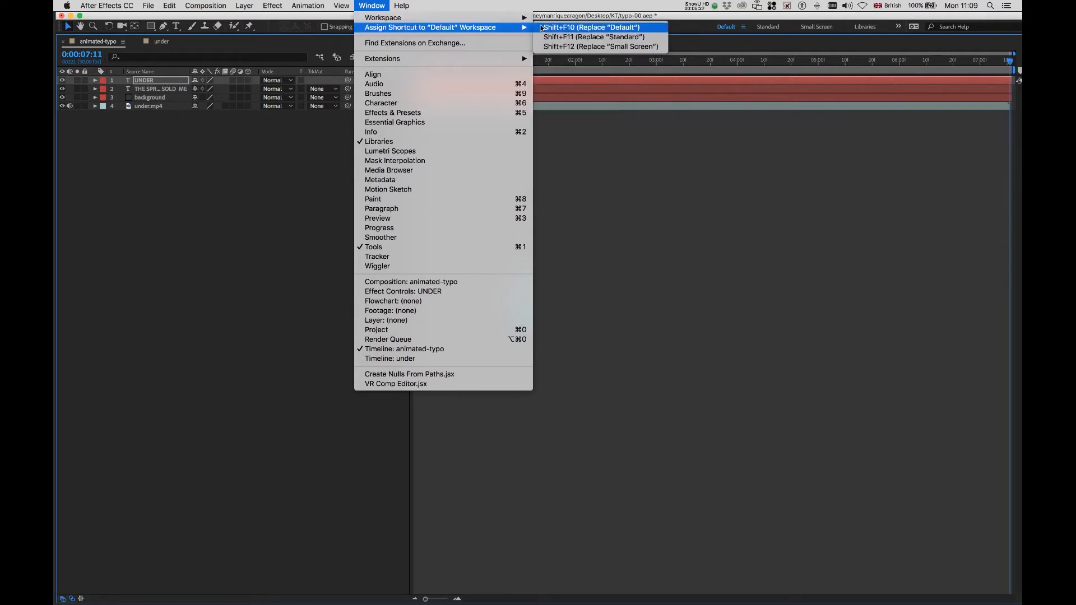
mouse_move(519, 18)
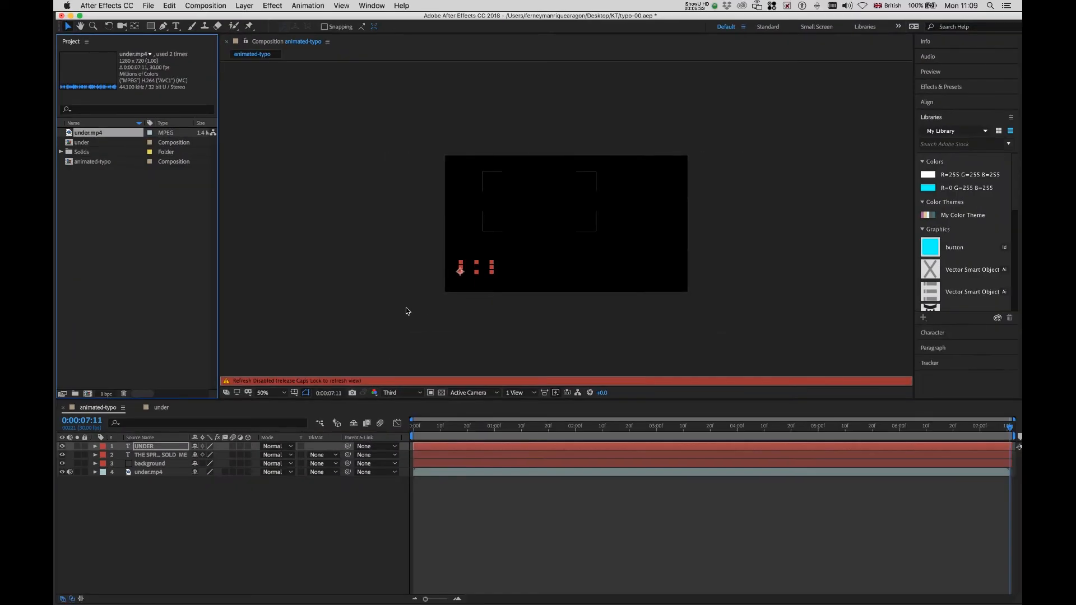
key(Caps_Lock)
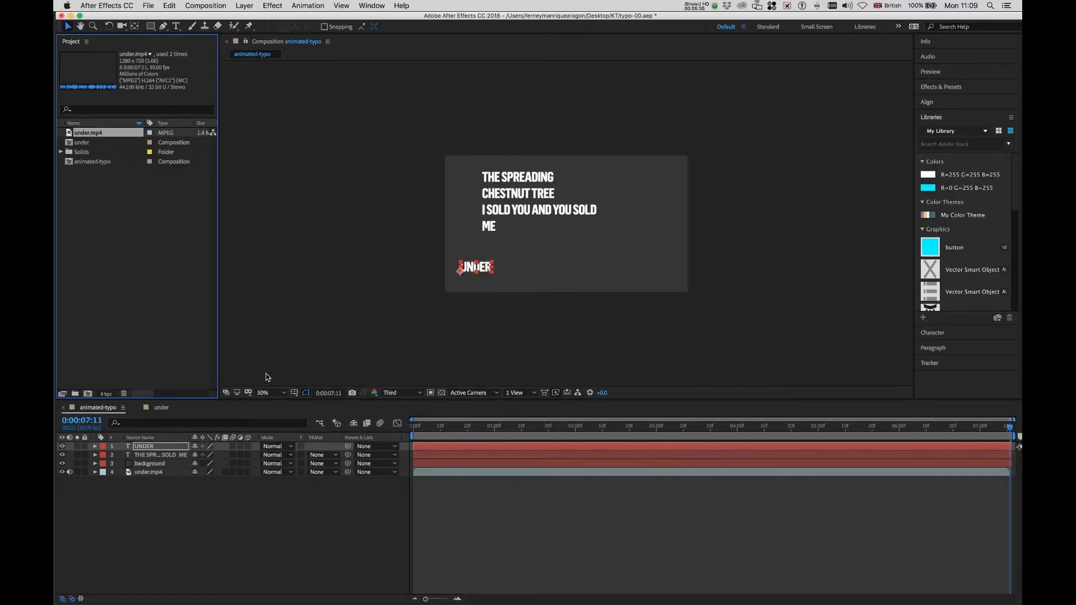
click(414, 298)
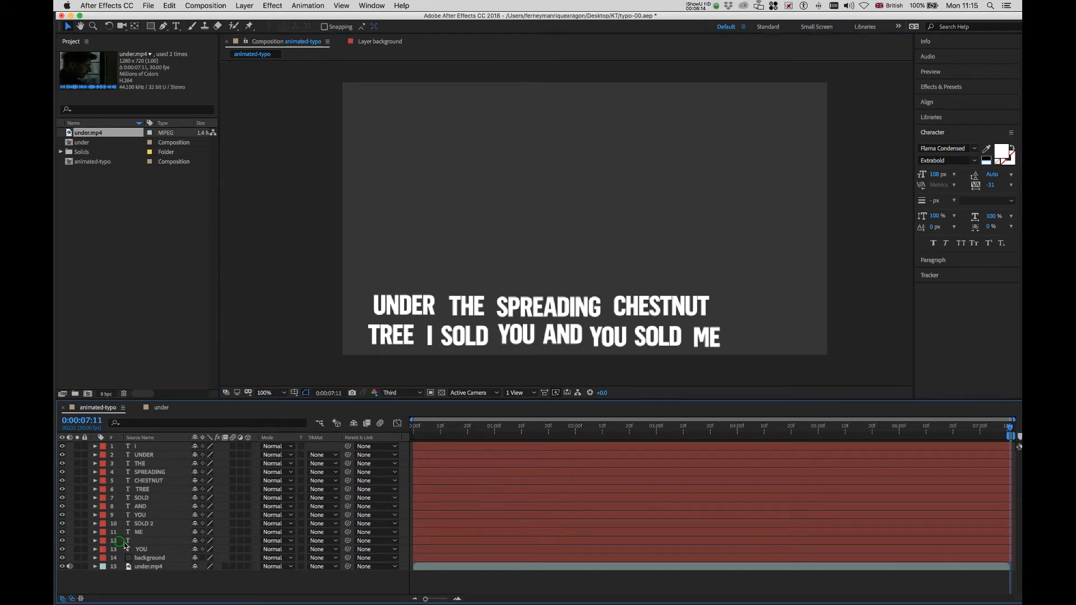
Delete the empty text layer between the ME and YOU layers.
click(133, 541)
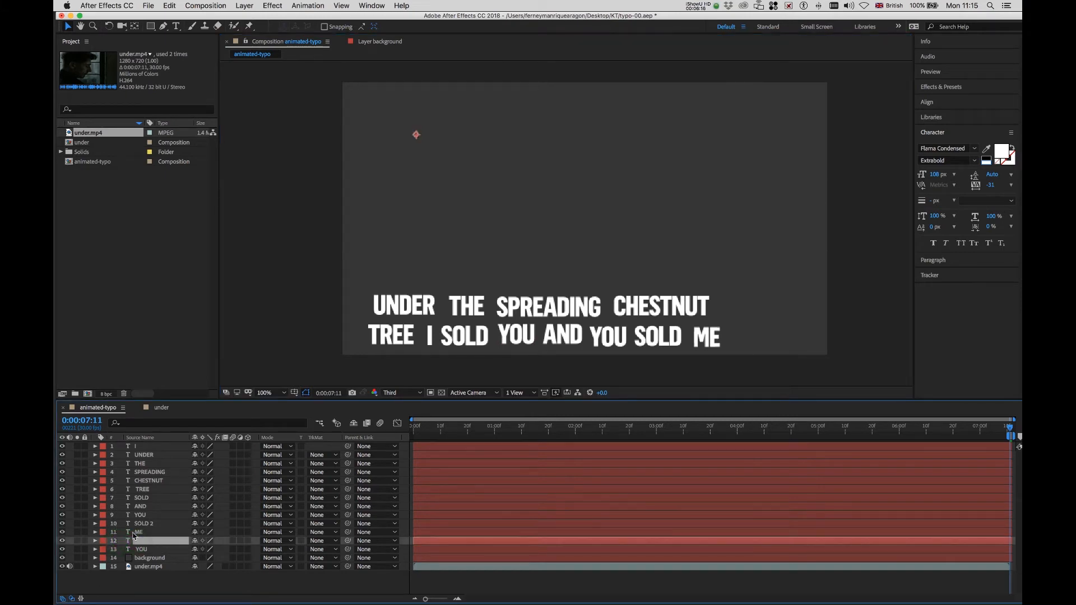
key(Delete)
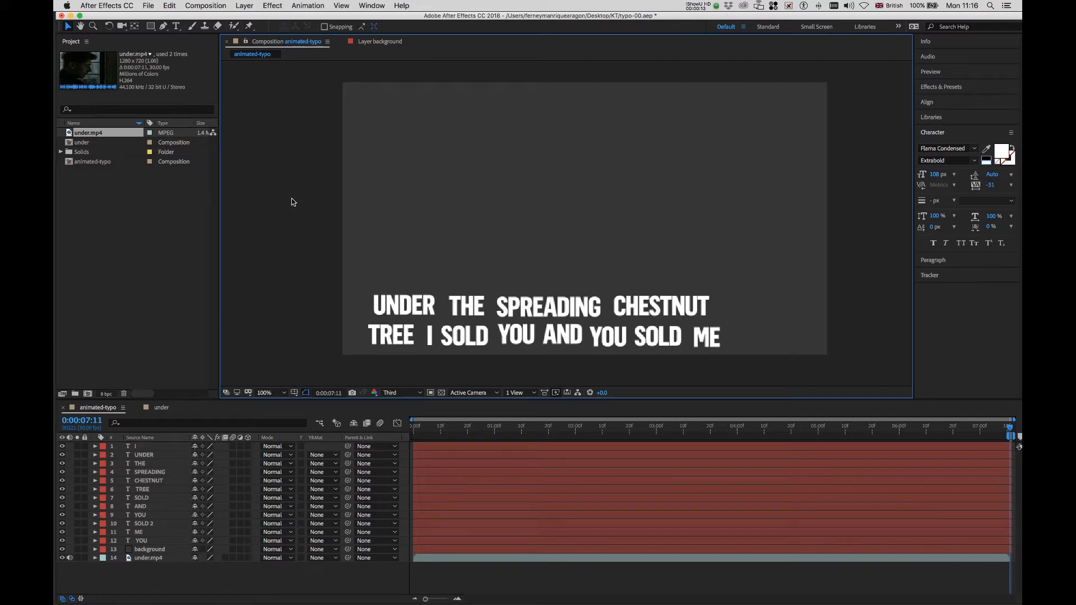
Show the rulers and place a vertical and a horizontal guide through the background layer's centre point.
key(super+r)
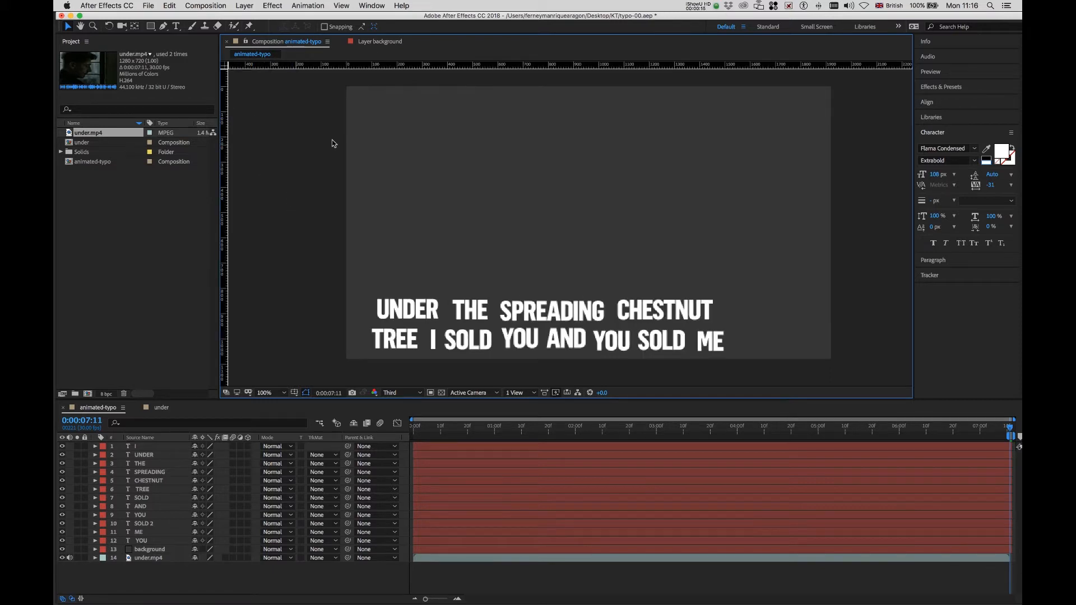
click(432, 136)
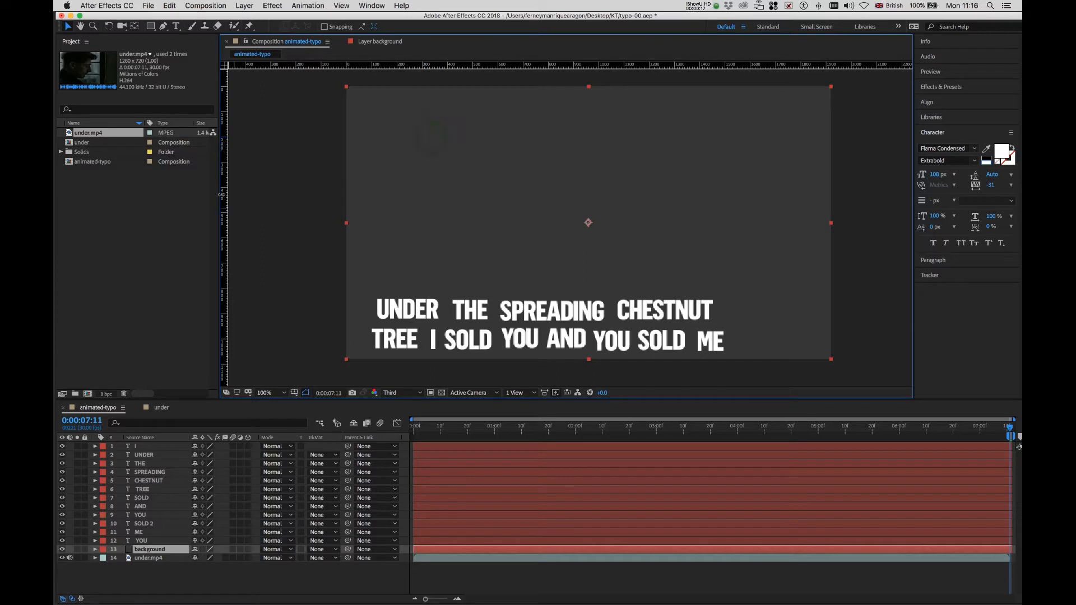
drag(225, 190, 588, 230)
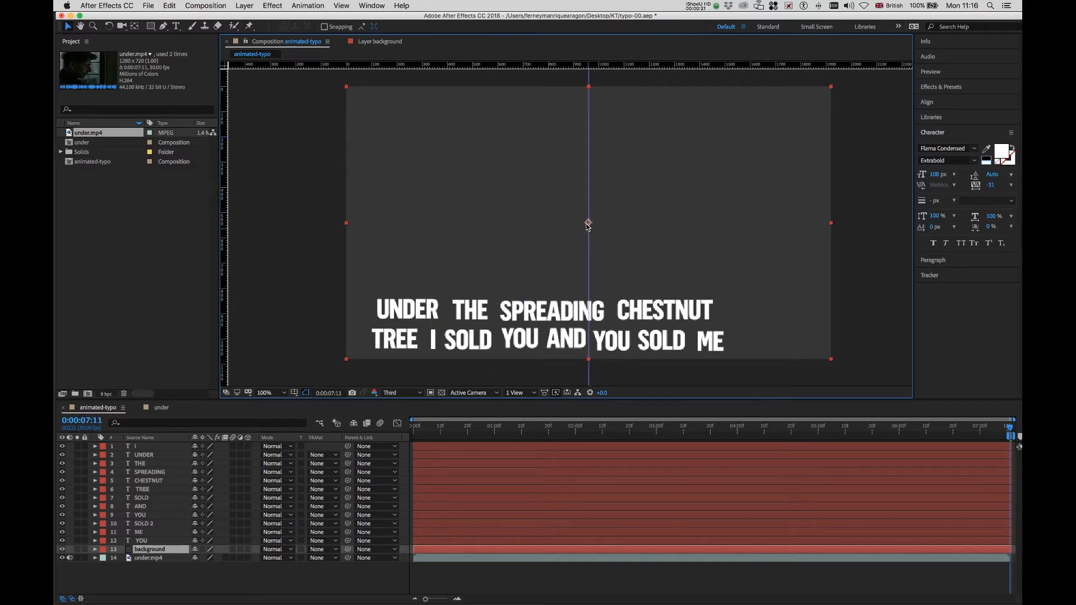
drag(545, 63, 582, 223)
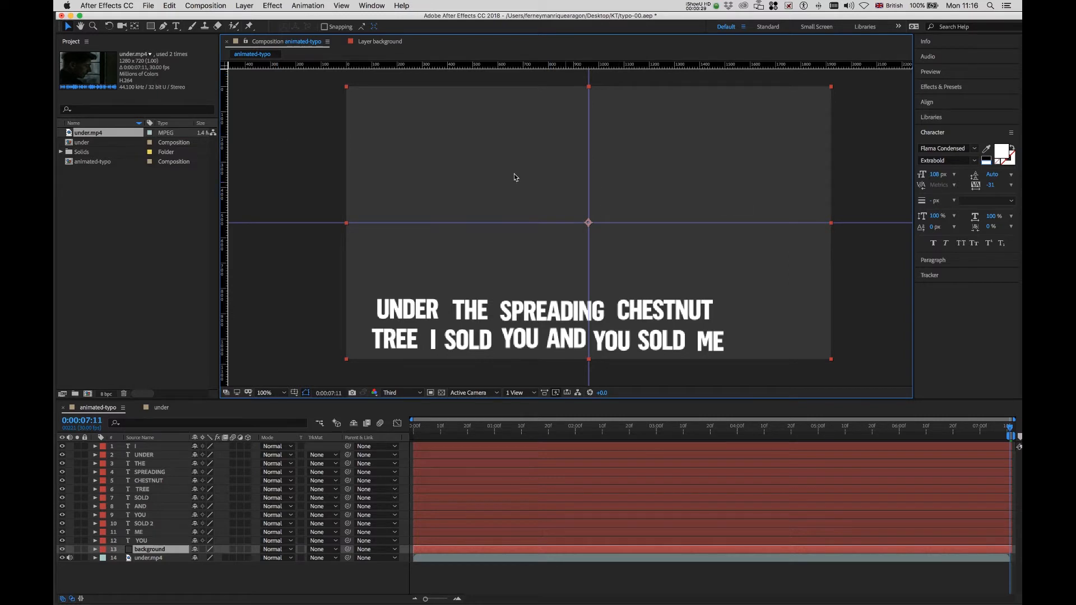
click(320, 305)
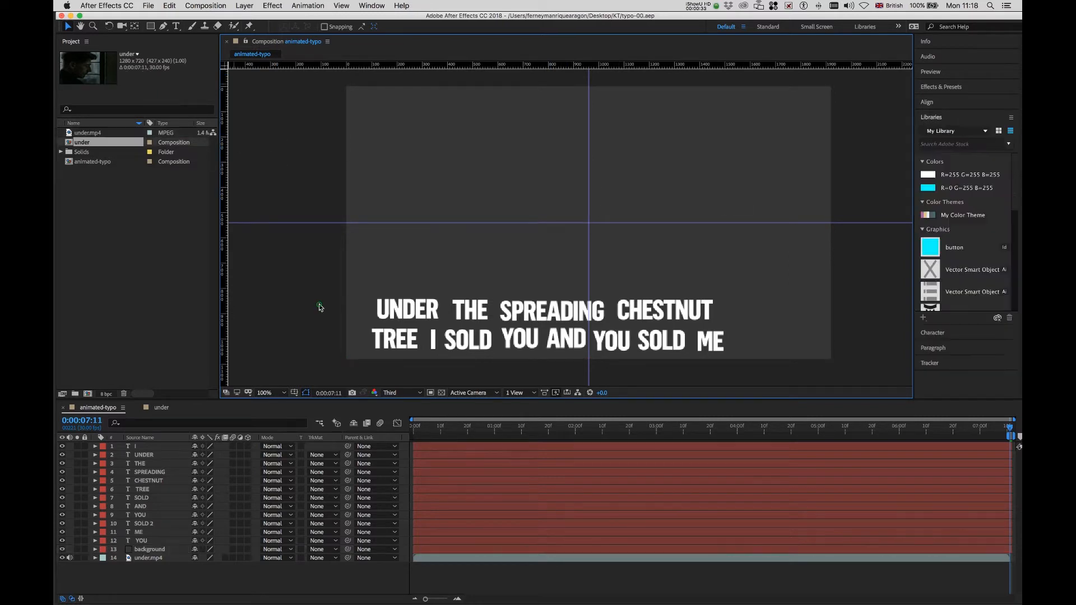
Enlarge the word UNDER to about 560 px wide and place it at the frame's top, centred on the vertical guide.
click(395, 311)
drag(395, 313, 529, 115)
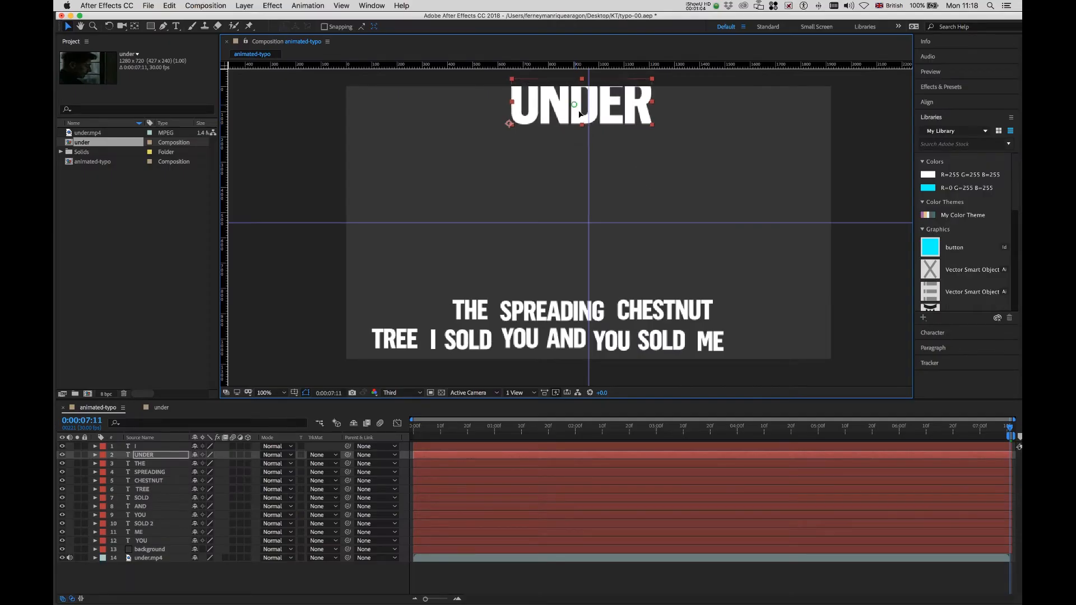
drag(574, 104, 580, 120)
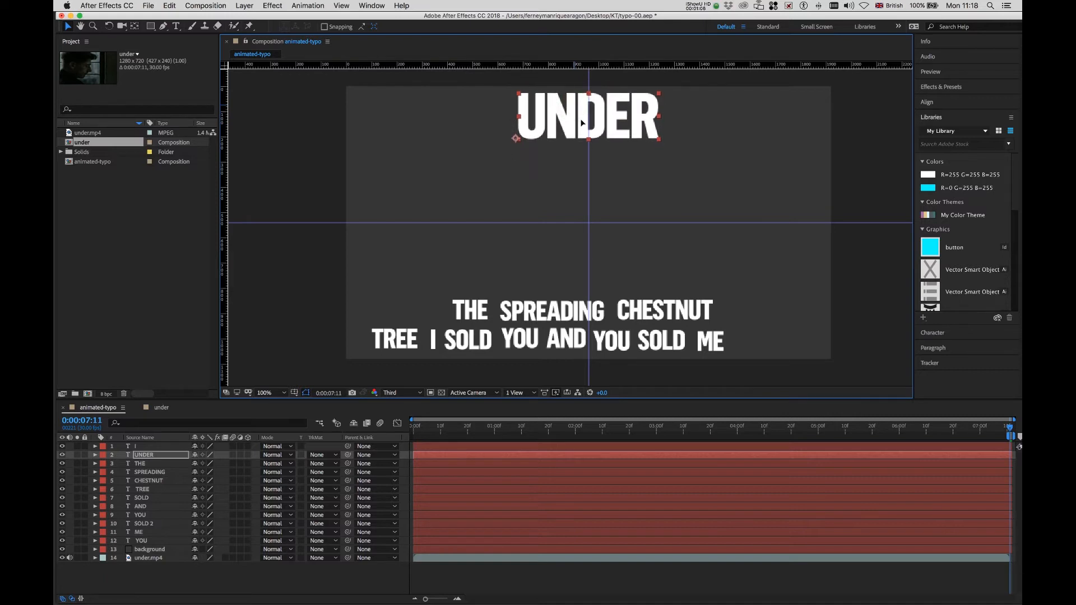
click(307, 170)
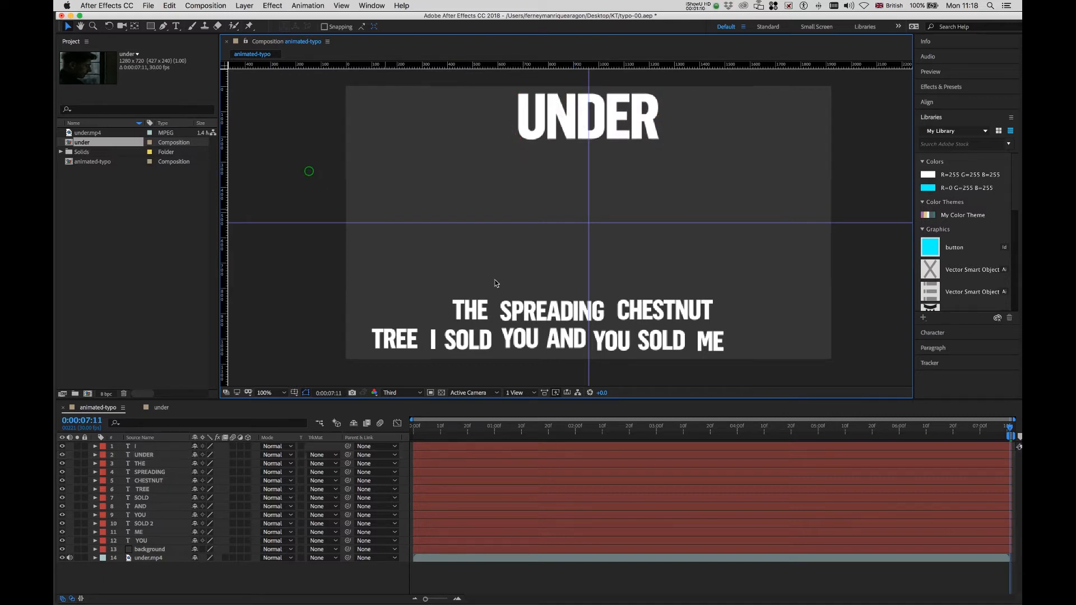
Set the word THE's rotation to -90° and place it directly beside the right edge of UNDER.
drag(471, 317, 666, 179)
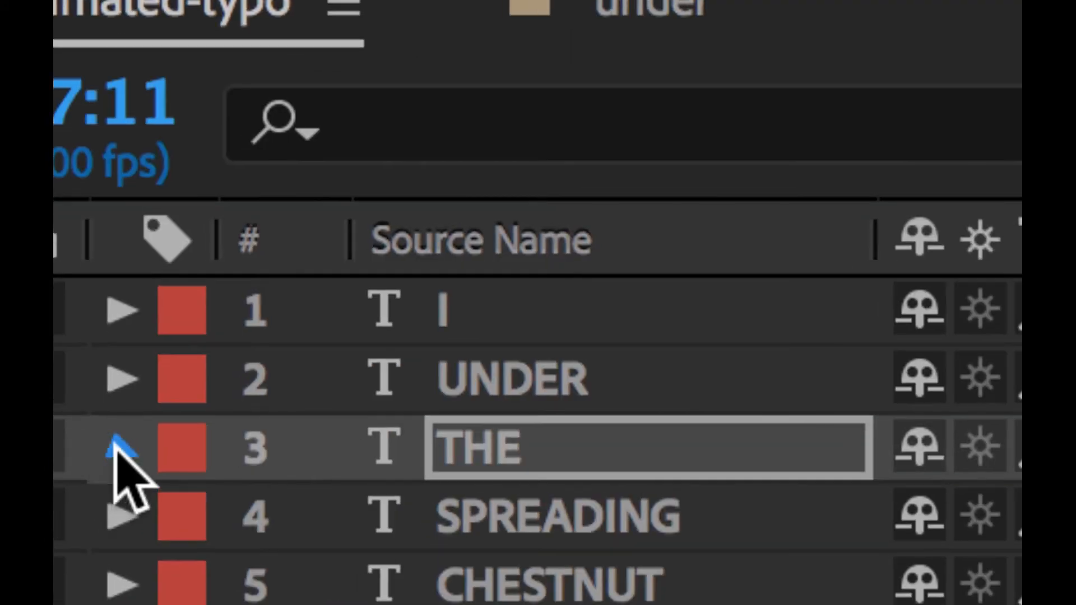
click(94, 464)
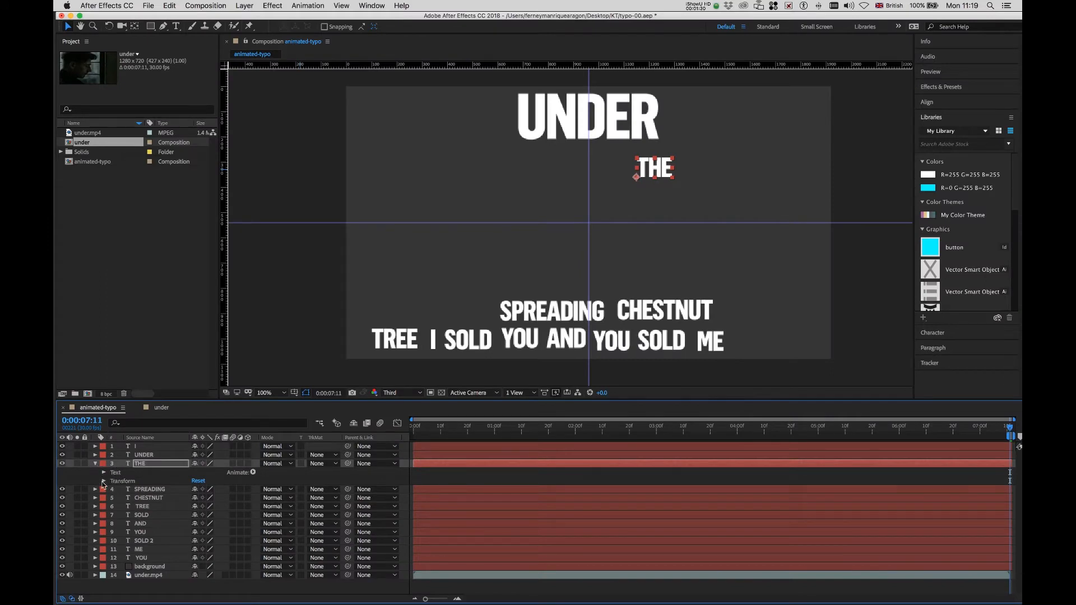
click(103, 482)
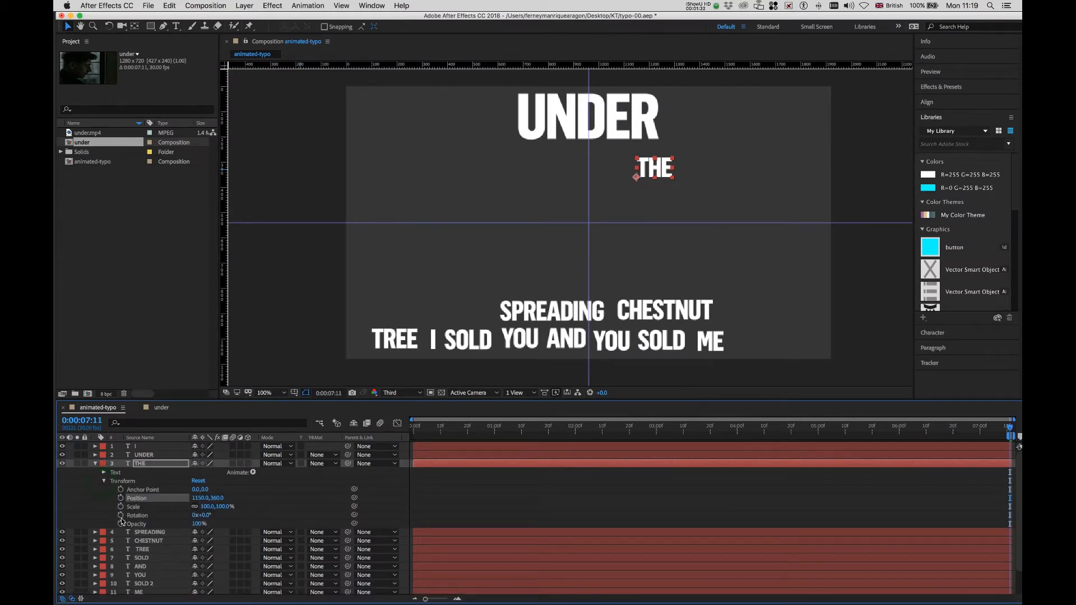
click(205, 515)
key(Return)
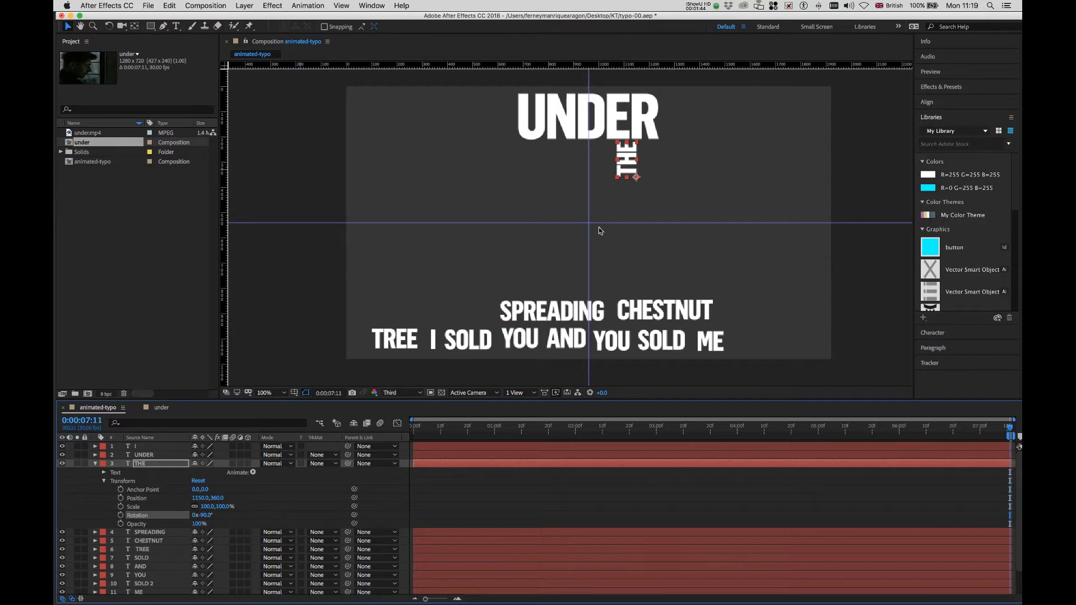
click(96, 464)
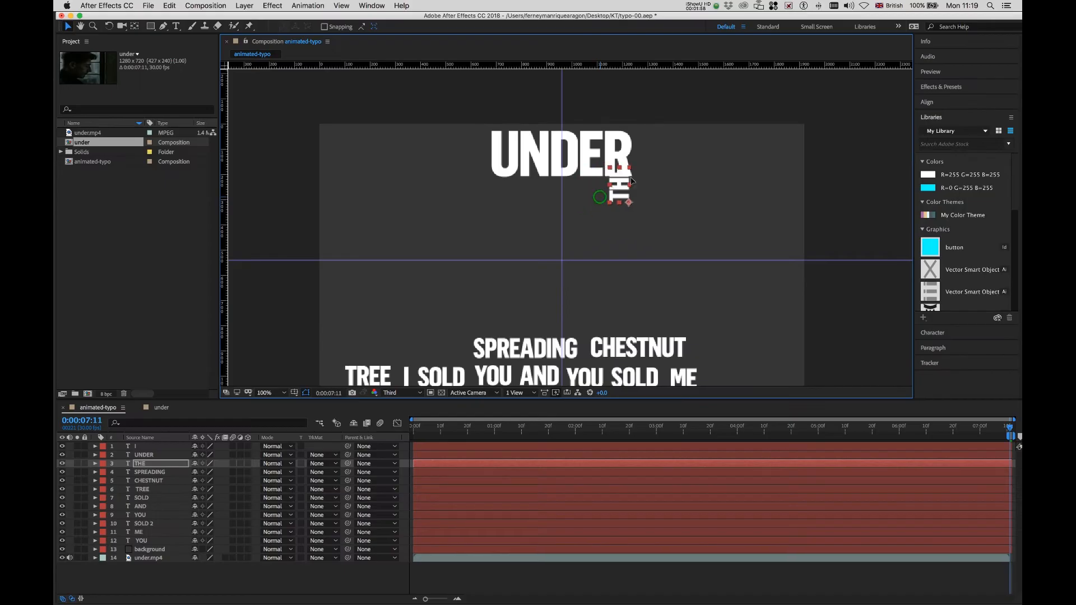
drag(653, 155, 650, 152)
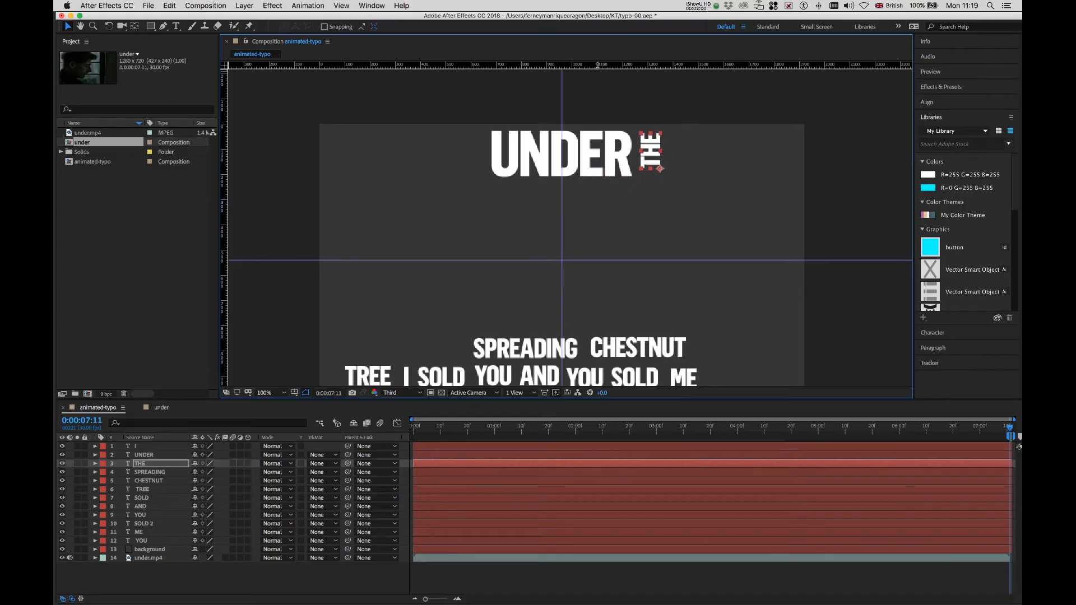
Add horizontal guides at UNDER's upper and lower edges and scale THE to fill the height between them.
drag(596, 64, 608, 131)
drag(600, 65, 619, 178)
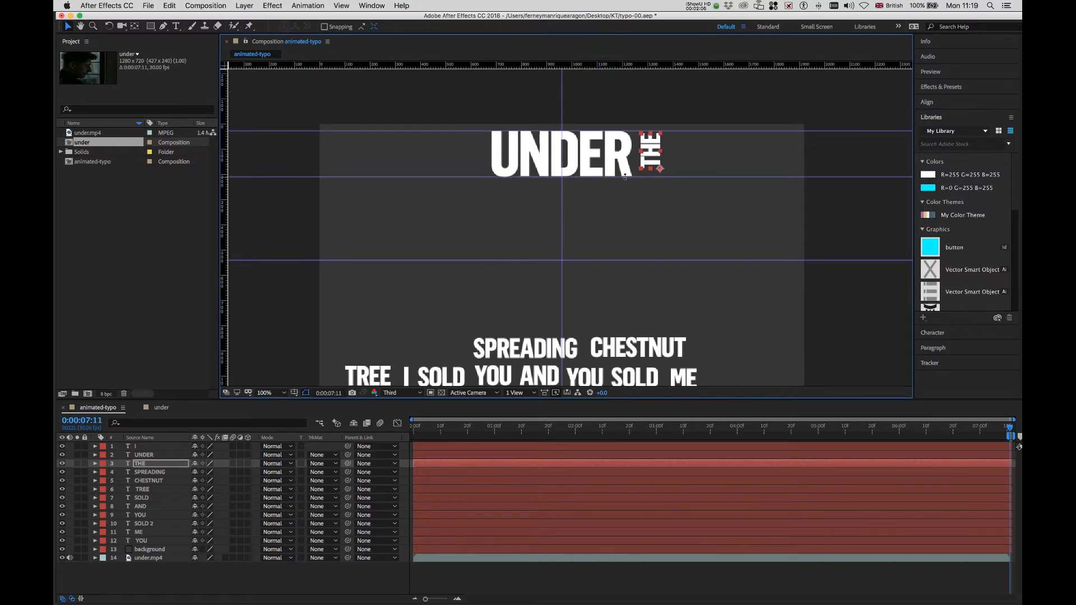
key(period)
key(space)
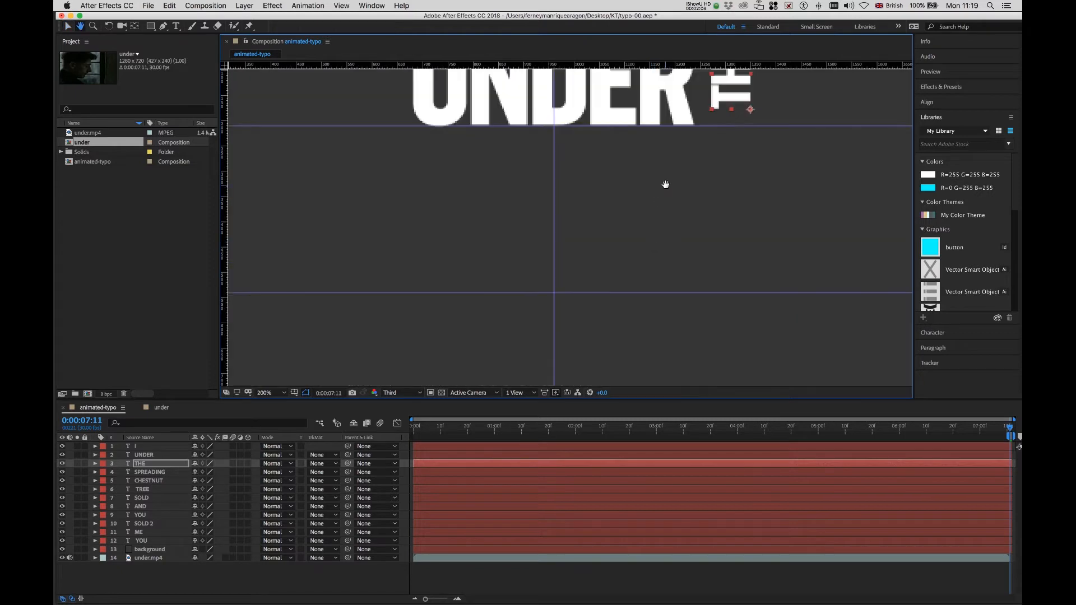
drag(665, 183, 447, 383)
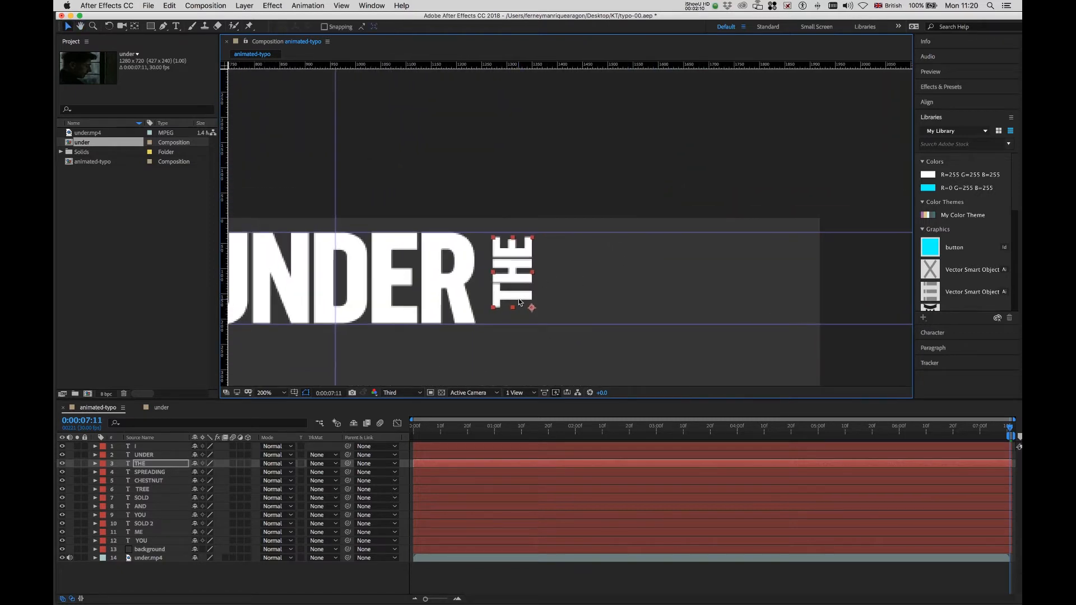
drag(519, 303, 521, 320)
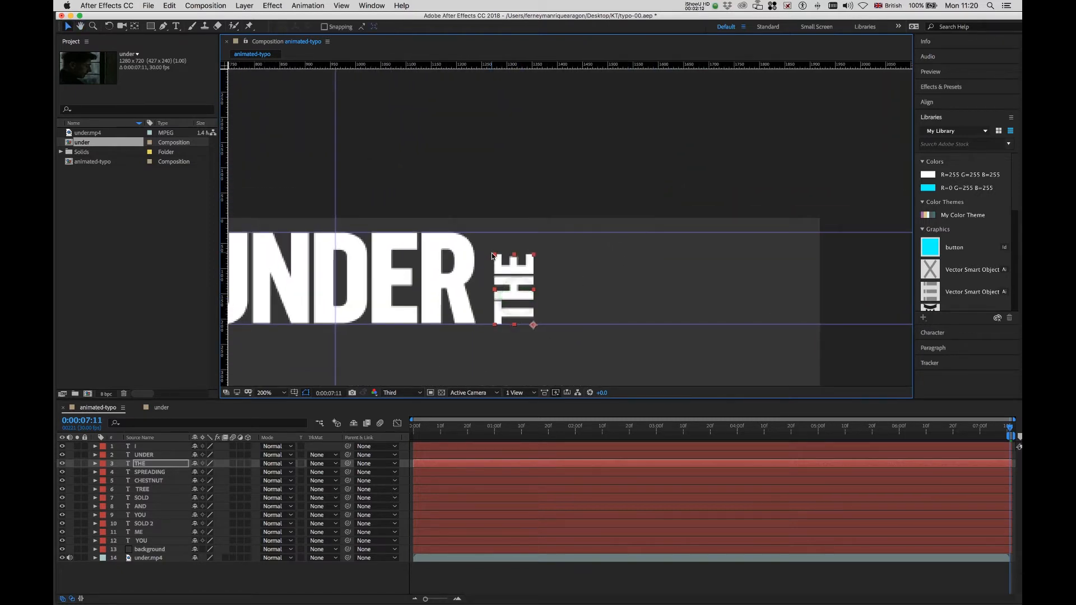
drag(495, 255, 482, 231)
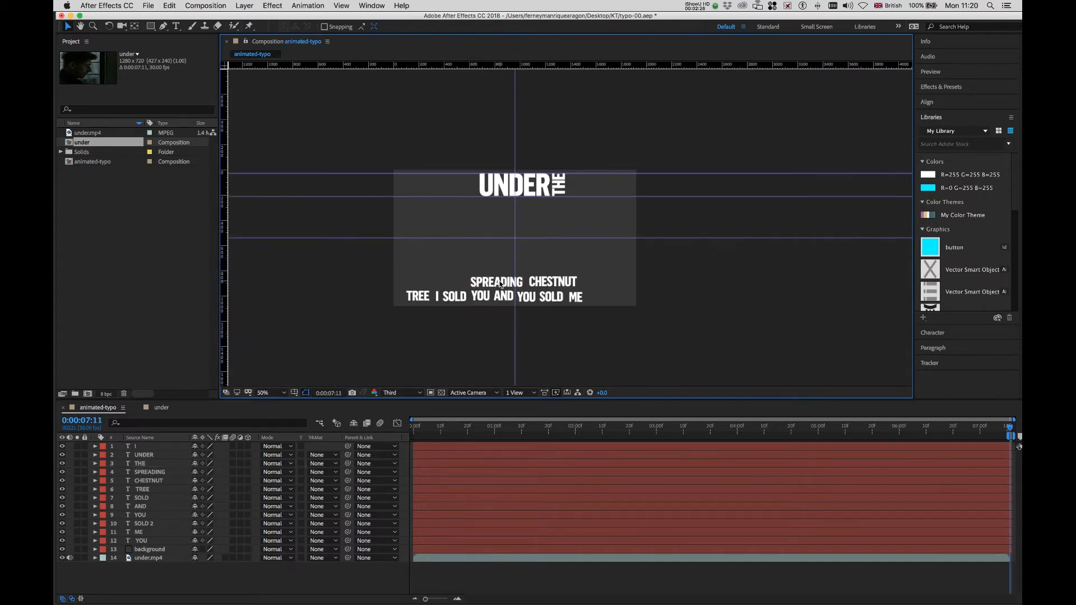
Move the word SPREADING up from the lower rows to just beneath UNDER.
click(497, 283)
drag(488, 278, 500, 217)
key(slash)
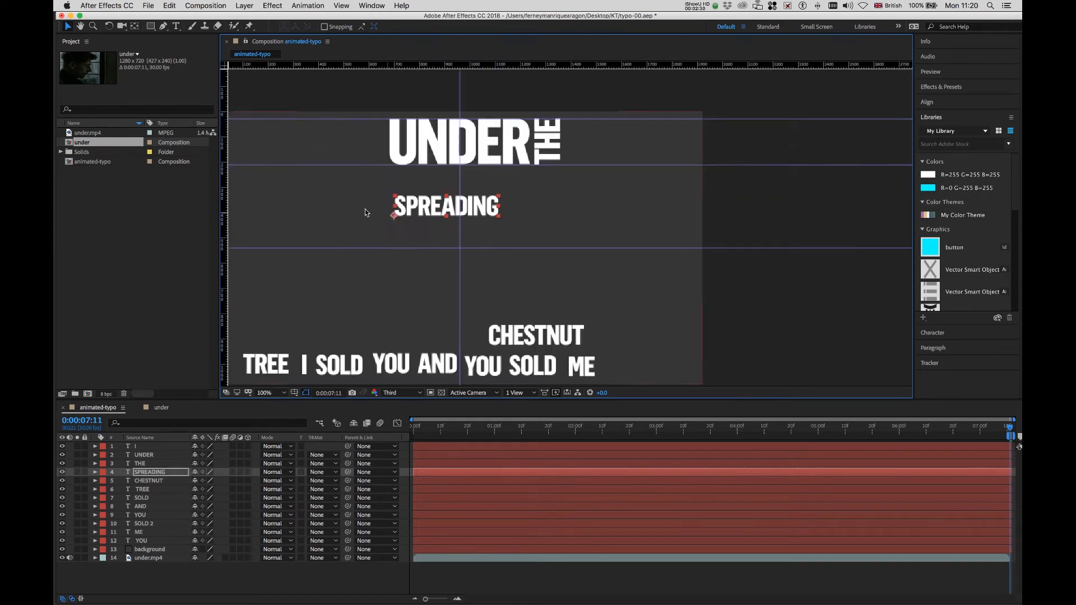
Place vertical guides at UNDER's left edge and THE's right side, and align THE to the right-hand guide.
drag(223, 140, 388, 150)
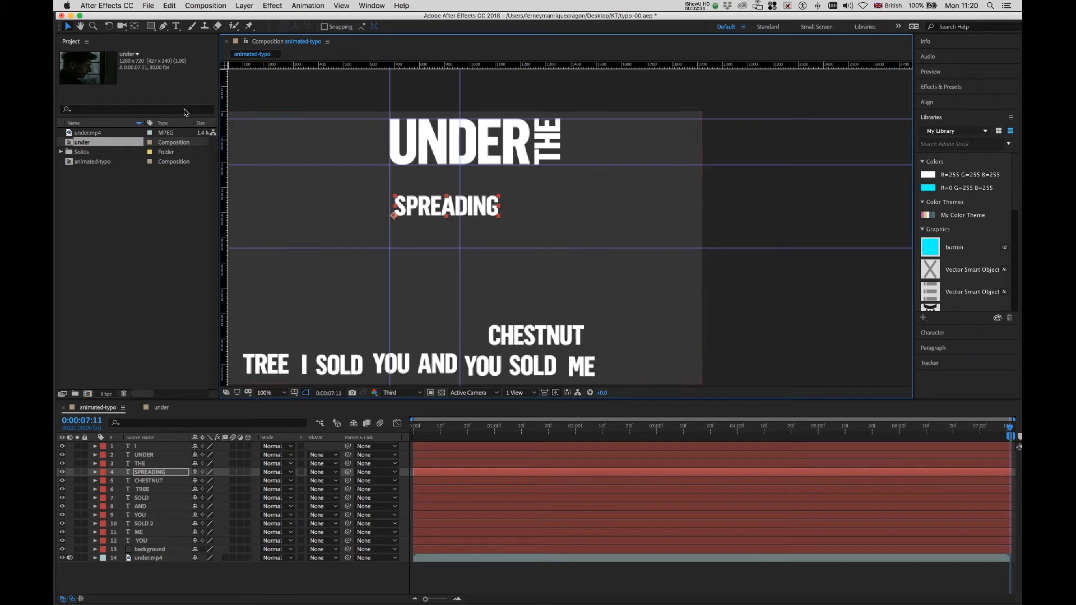
drag(224, 141, 564, 209)
click(544, 142)
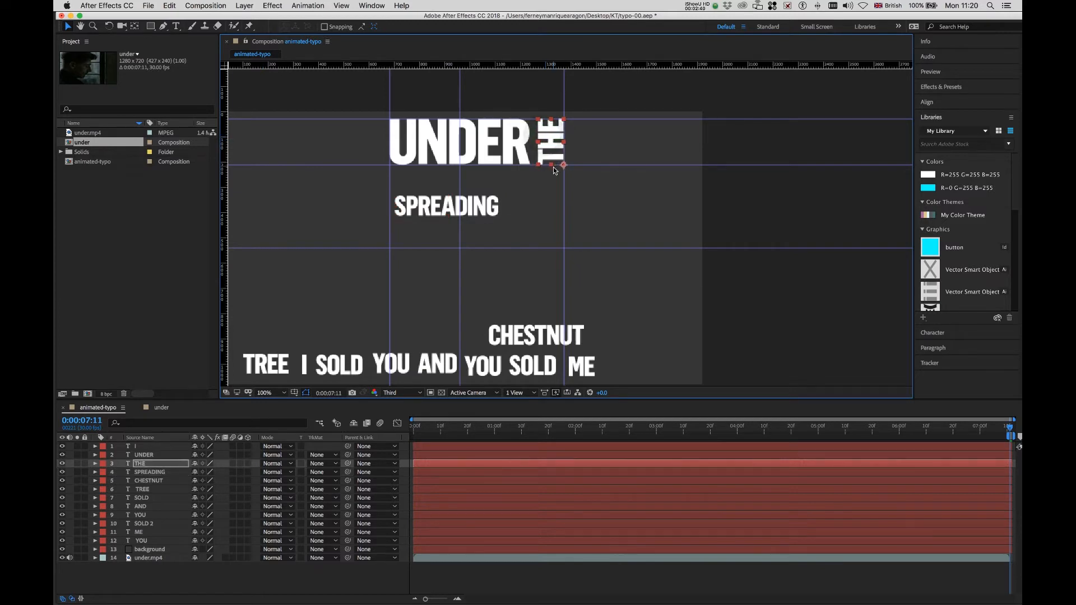
click(766, 227)
Align SPREADING to the left-hand guide, scale it to span the outer vertical guides, and position it just below UNDER.
click(412, 200)
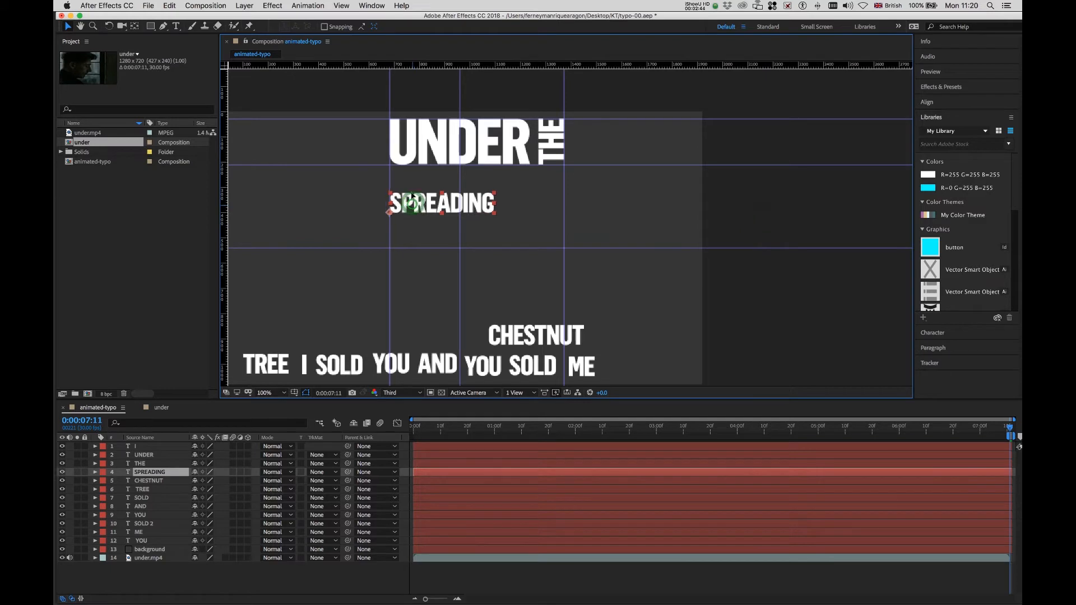
drag(412, 197, 413, 173)
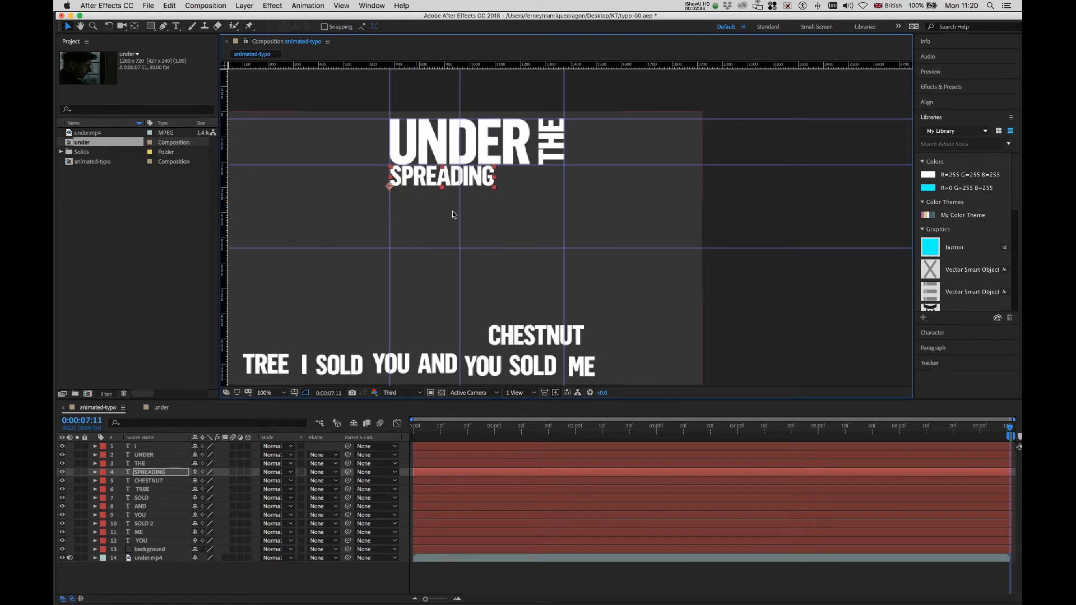
key(Down)
key(Down)
key(Down)
key(Down)
key(Down)
key(Down)
key(Down)
key(Down)
key(Down)
key(Down)
key(Down)
key(Down)
drag(495, 193, 564, 245)
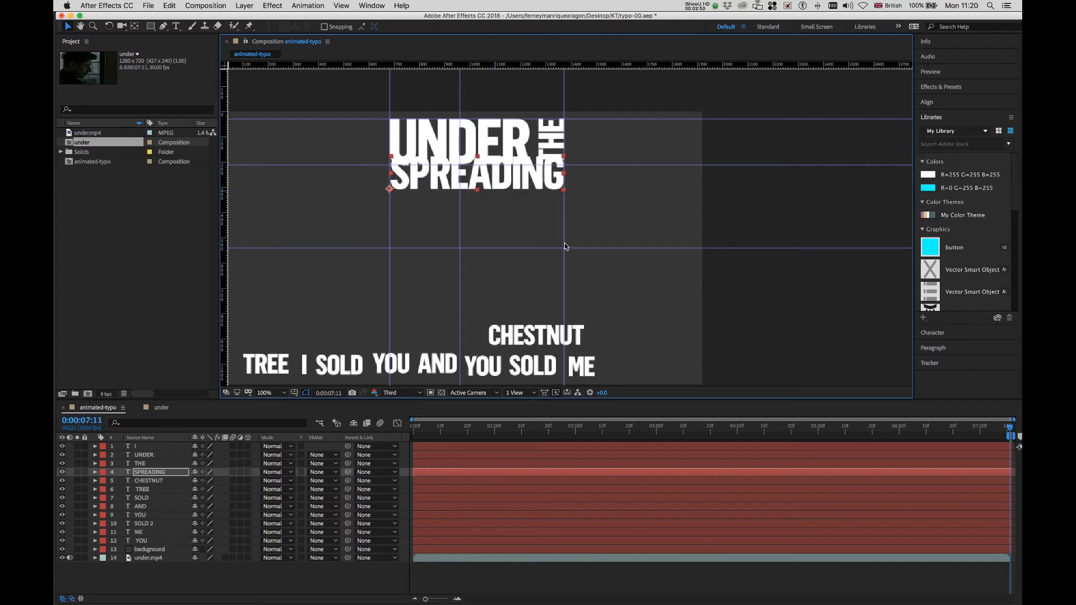
drag(496, 181, 506, 200)
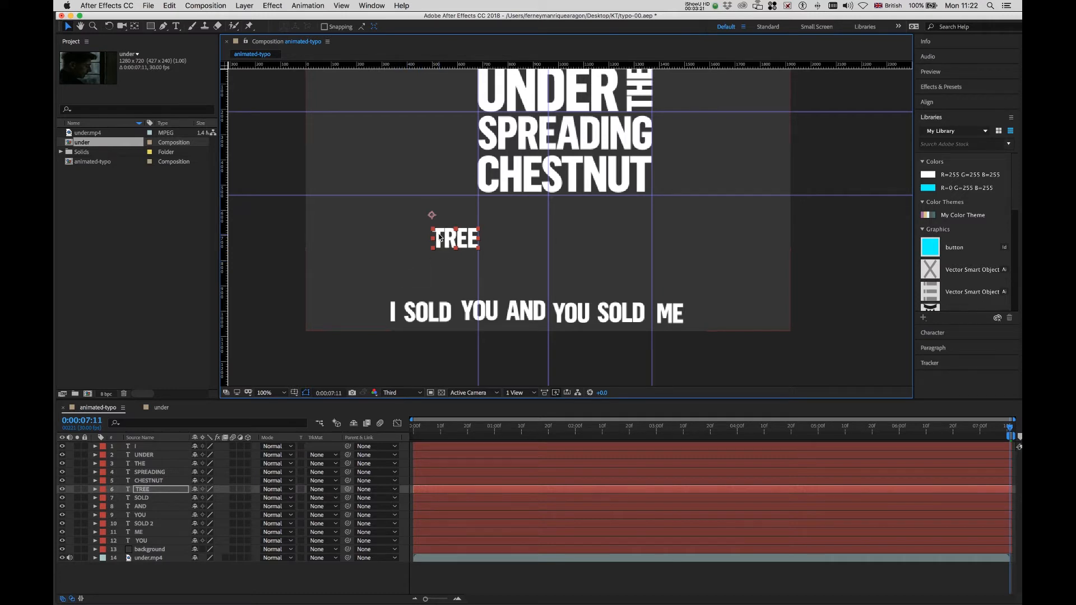
Move the word TREE into the empty area left of the text block and shift its anchor point to its lower-left corner.
drag(440, 238, 381, 249)
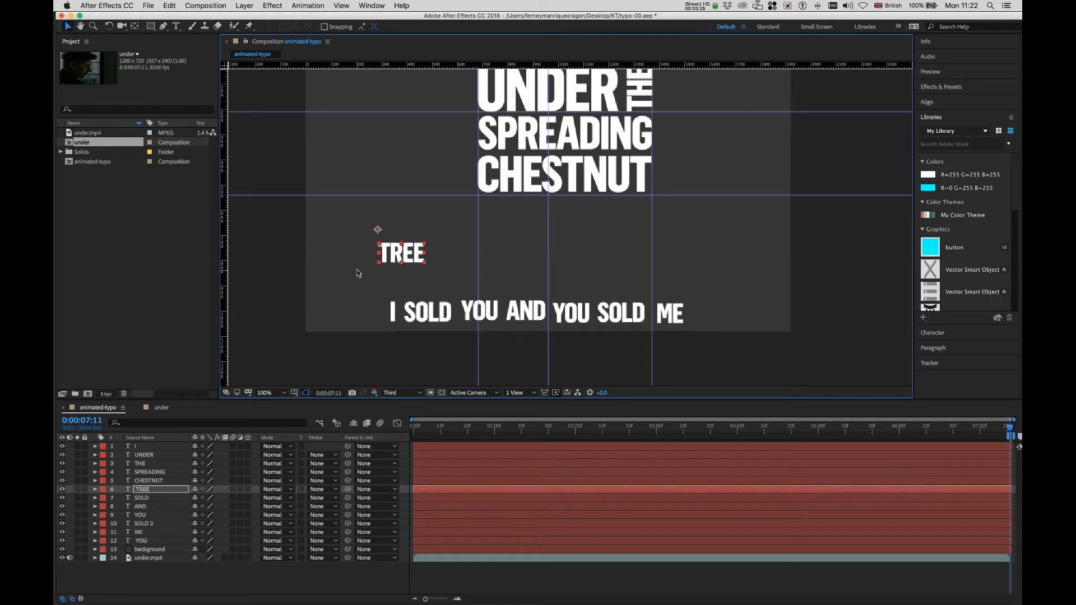
key(period)
key(space)
drag(312, 270, 522, 262)
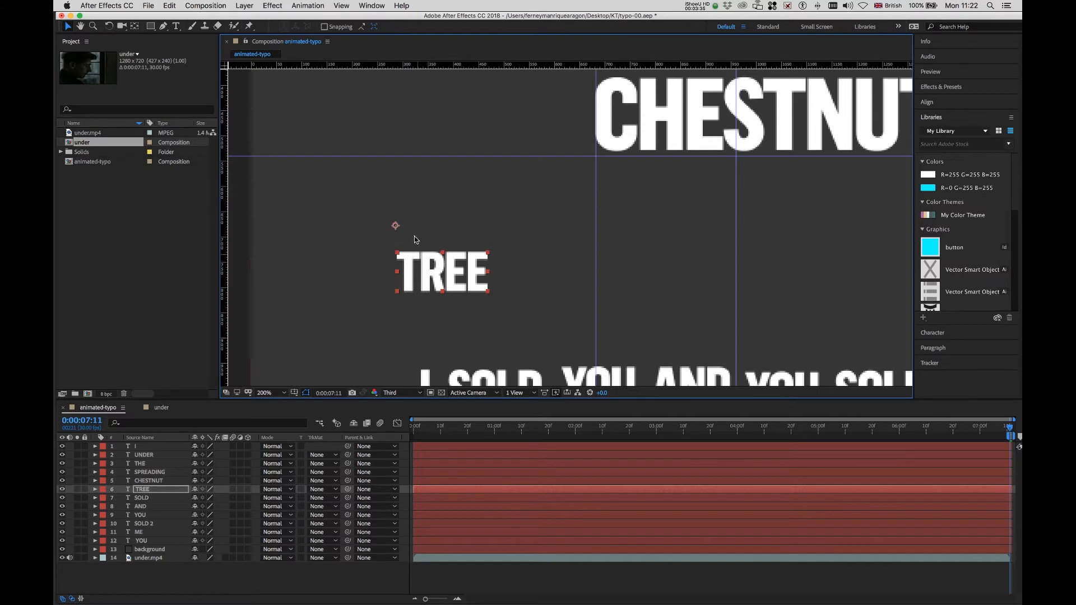
key(comma)
drag(511, 189, 496, 227)
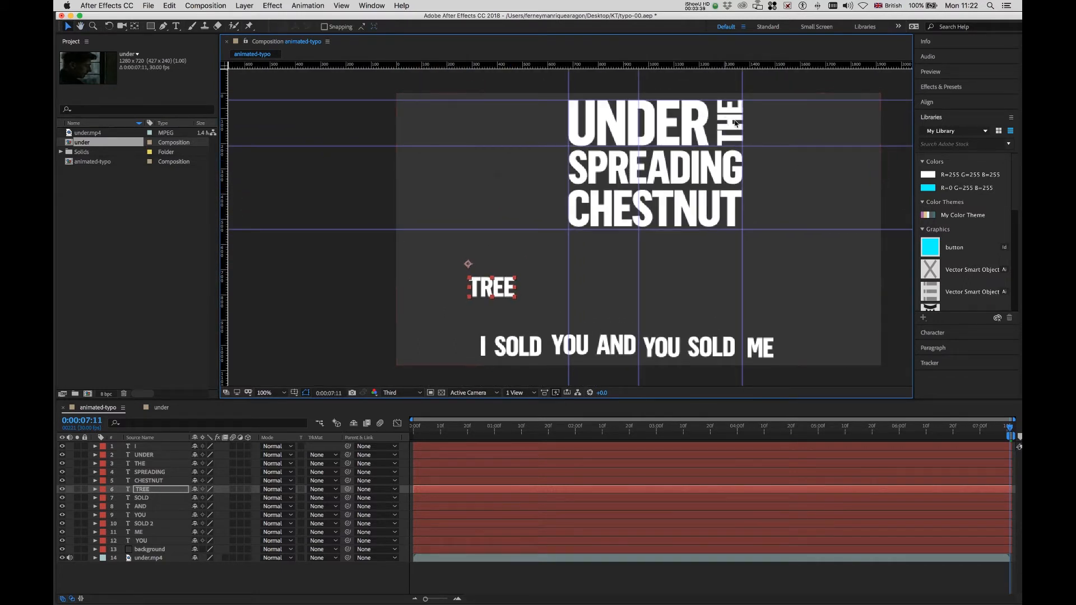
key(period)
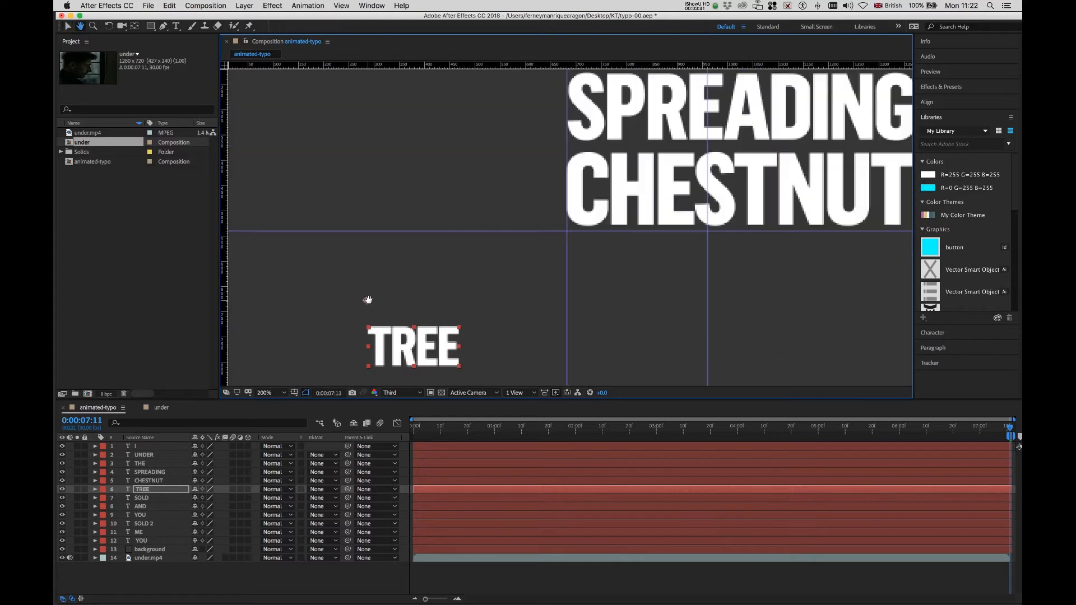
drag(365, 277, 390, 239)
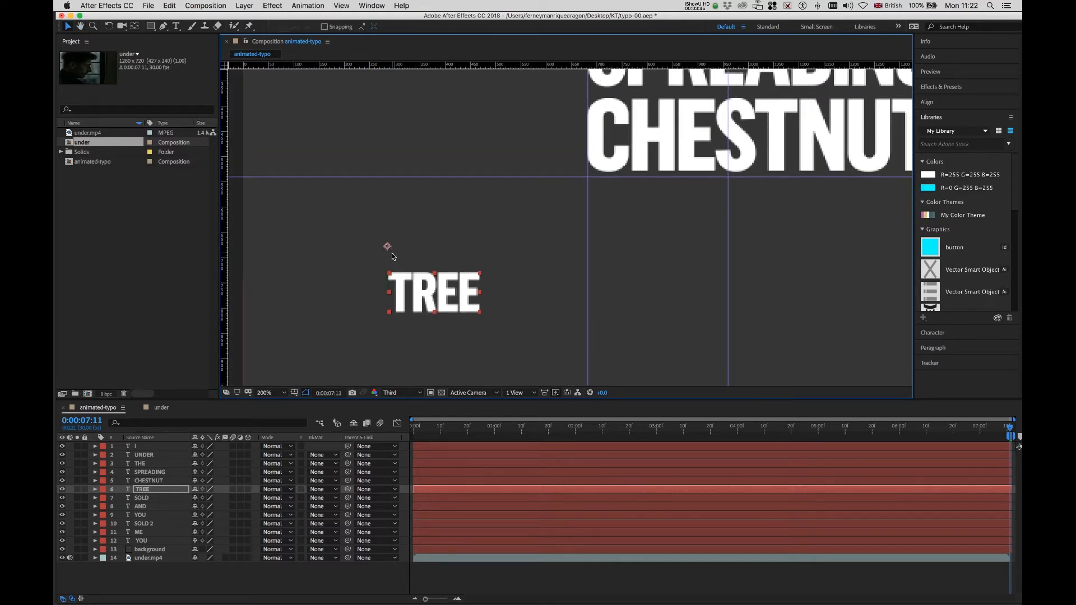
key(y)
drag(387, 247, 389, 314)
key(period)
key(space)
drag(379, 271, 487, 171)
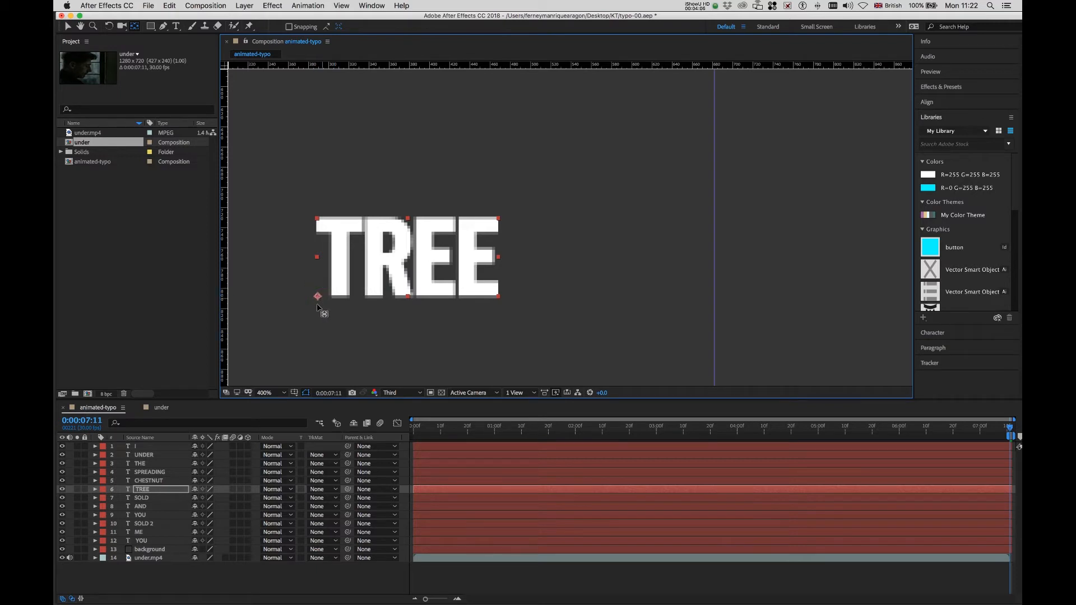
Set the TREE layer's rotation to -90°.
click(94, 490)
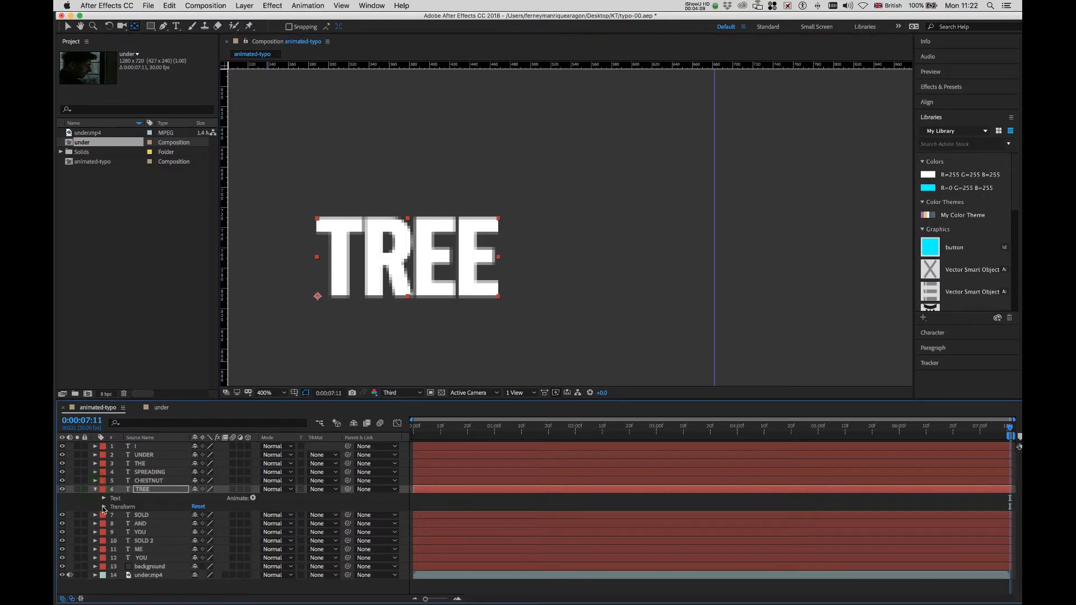
click(104, 506)
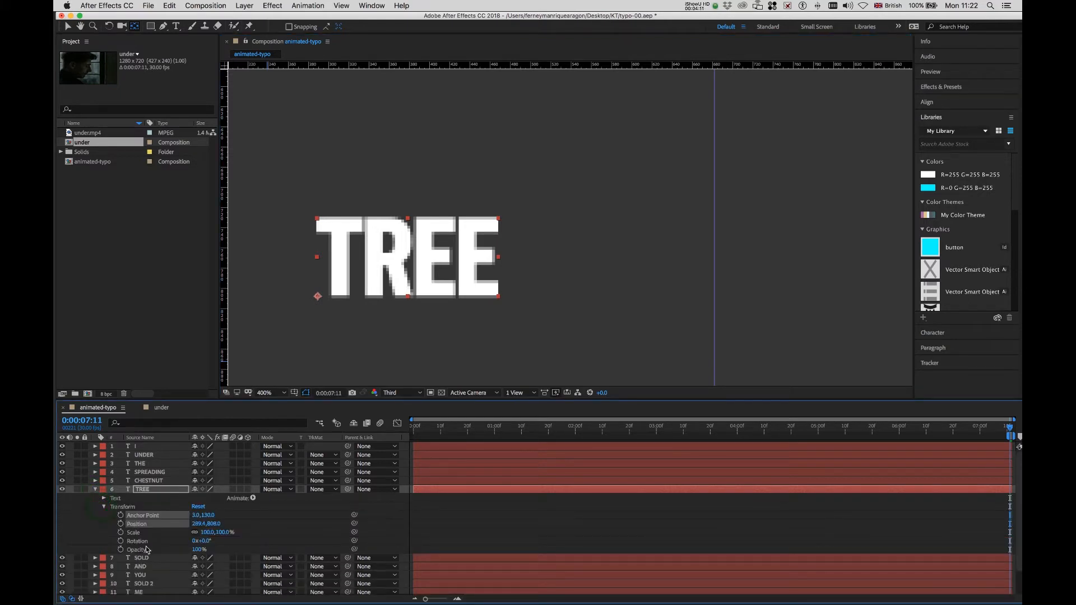
click(204, 542)
text(90)
key(Return)
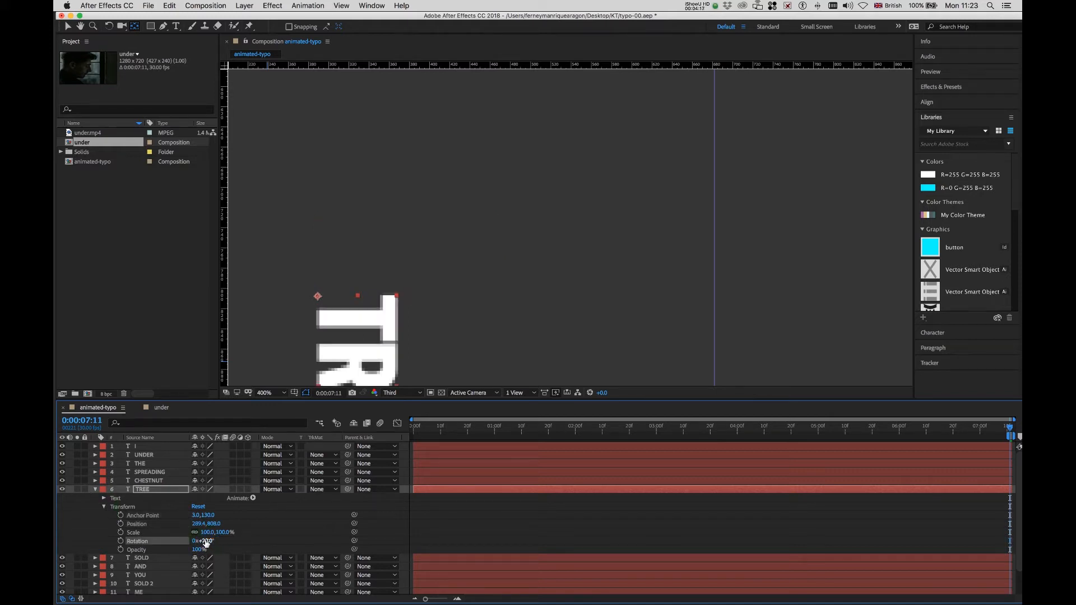
click(205, 542)
text(-90)
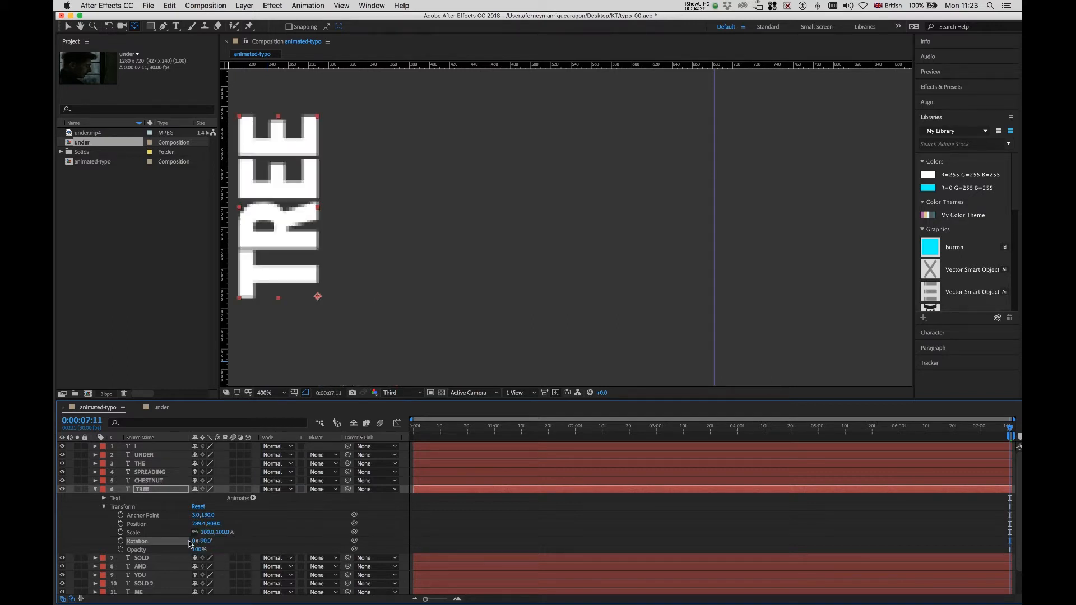
click(94, 489)
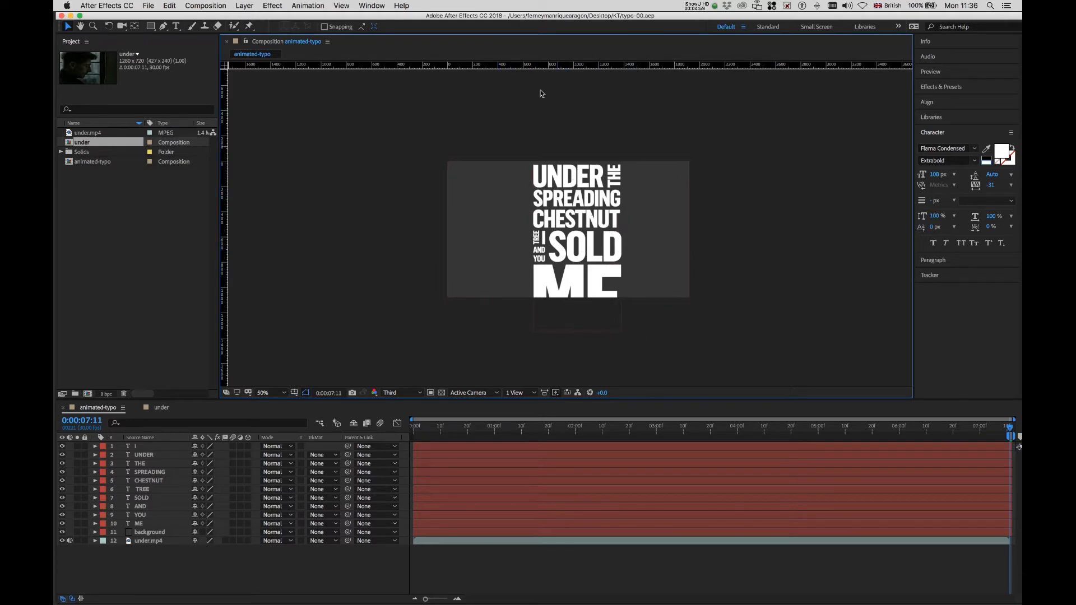
Show the guides and create a new null object layer.
key(super+semicolon)
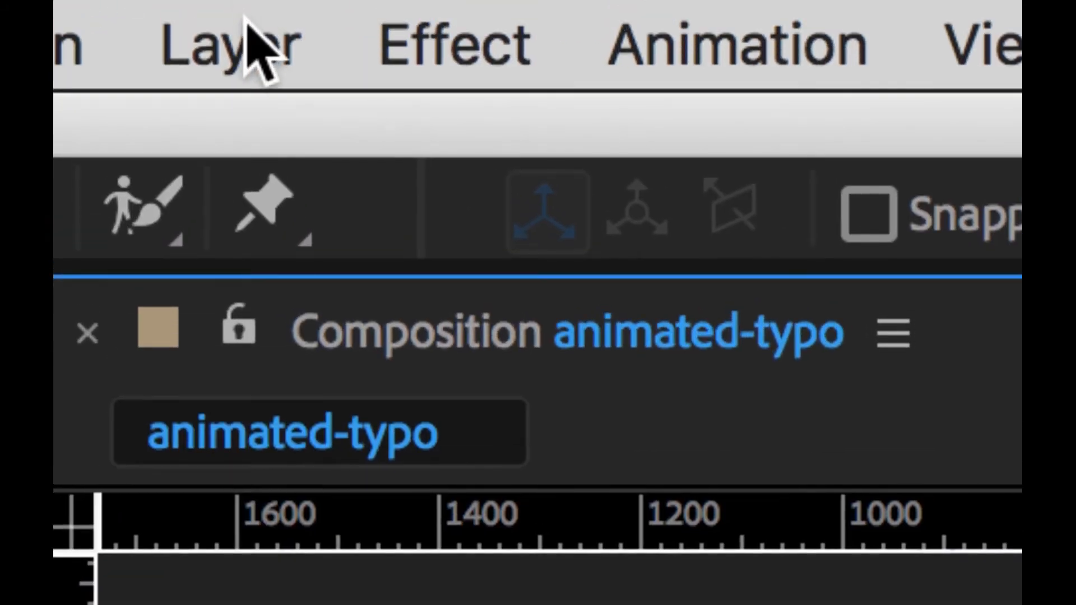
click(245, 5)
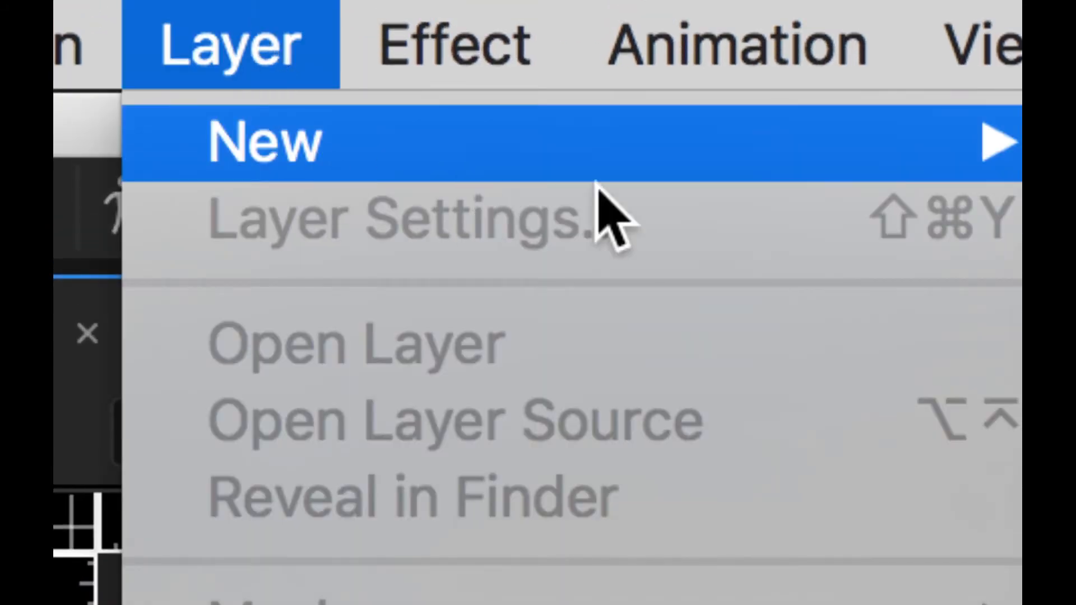
mouse_move(992, 160)
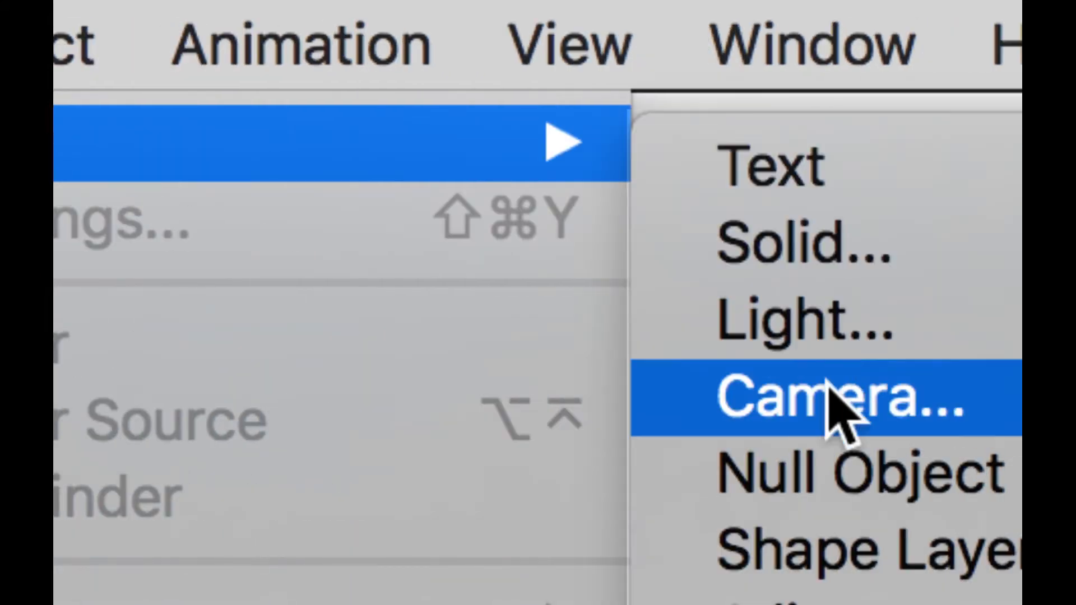
click(854, 482)
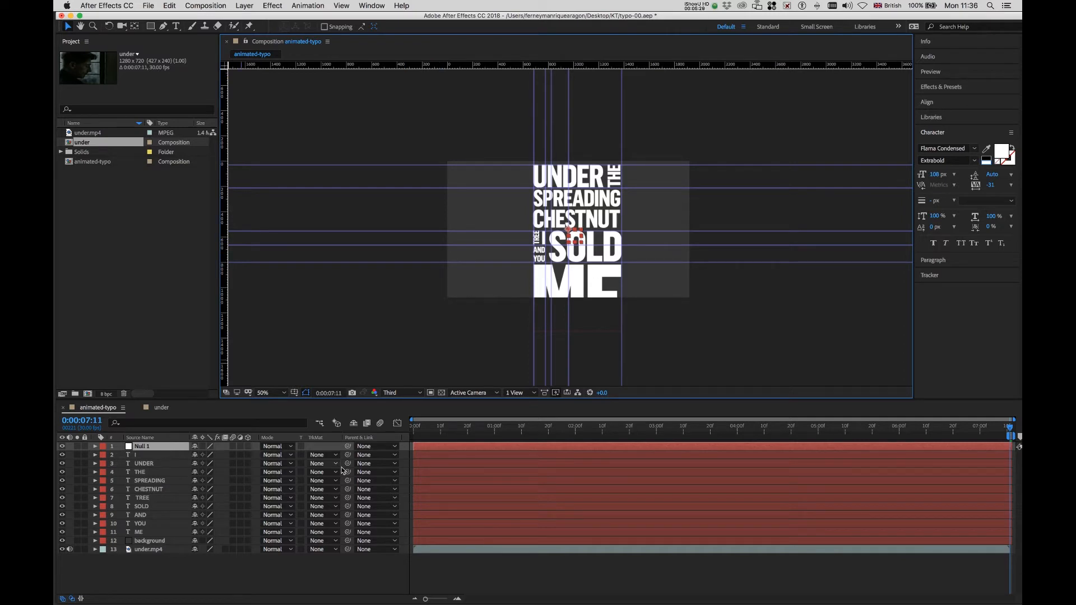
Parent all ten text layers, from I through ME, to the Null 1 layer.
click(153, 455)
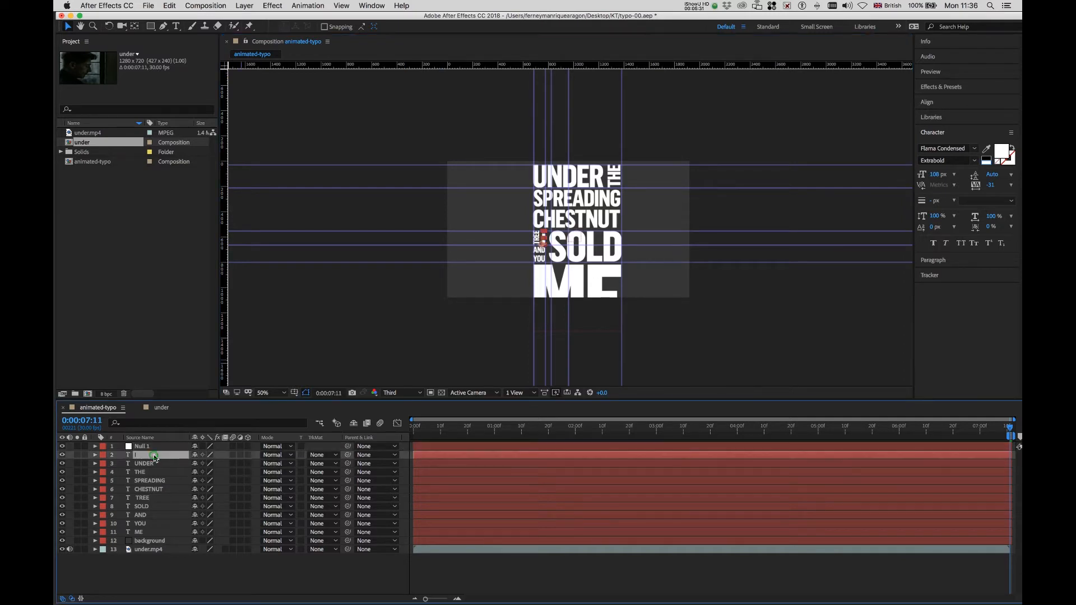
shift+click(157, 533)
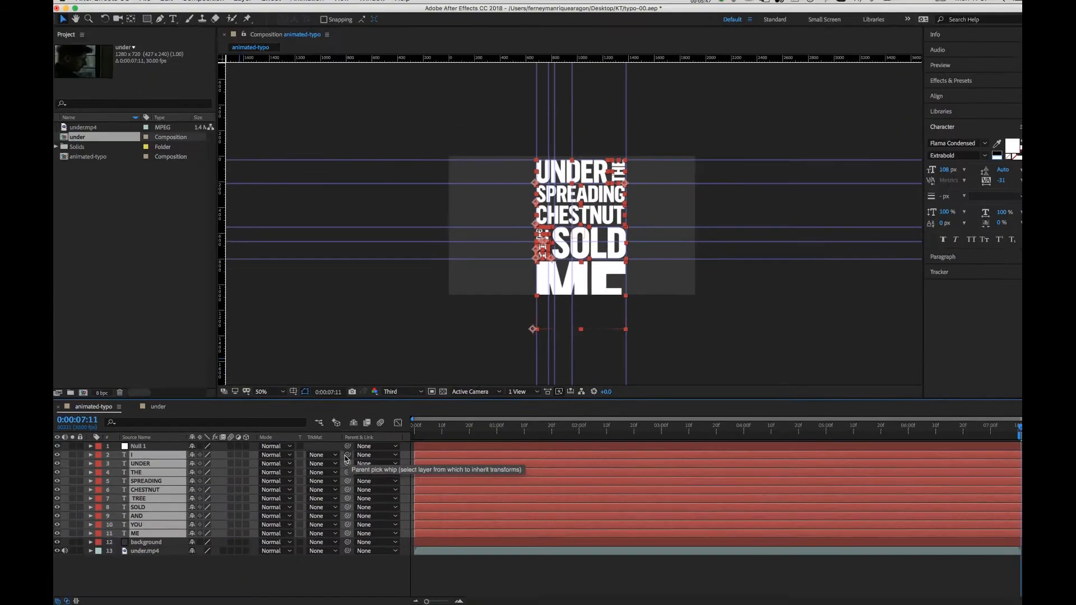
drag(348, 458, 147, 447)
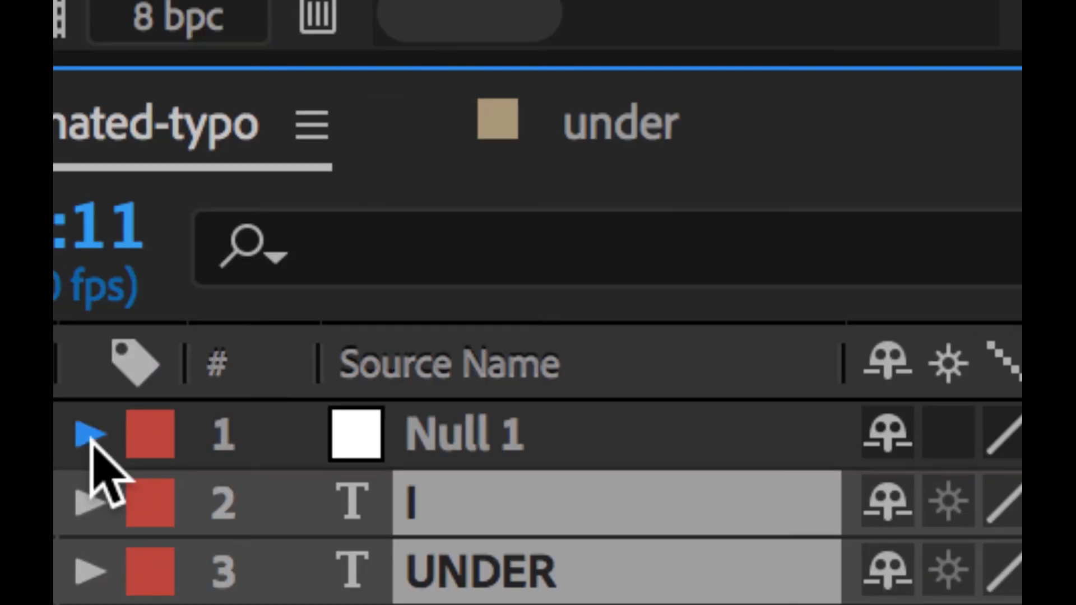
Set the scale of Null 1 to 69% to shrink the whole text block.
click(91, 440)
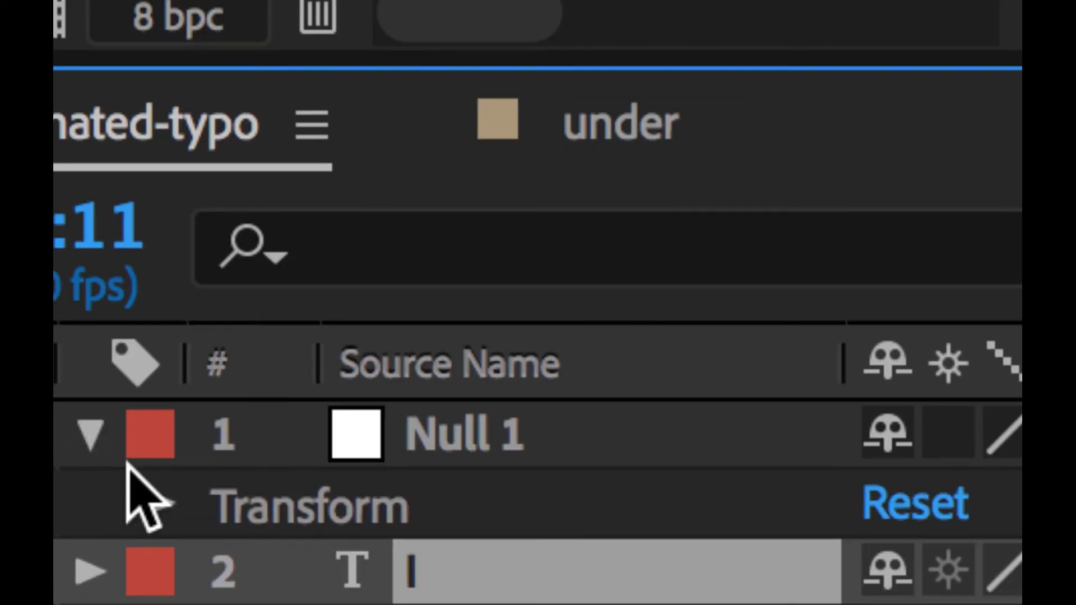
click(152, 505)
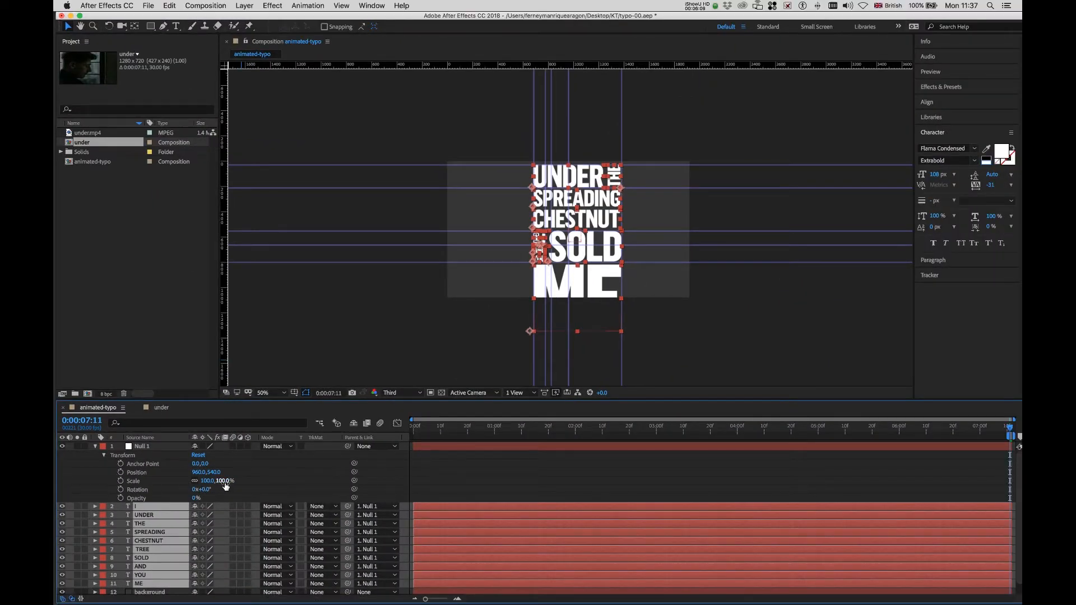
drag(223, 481, 203, 478)
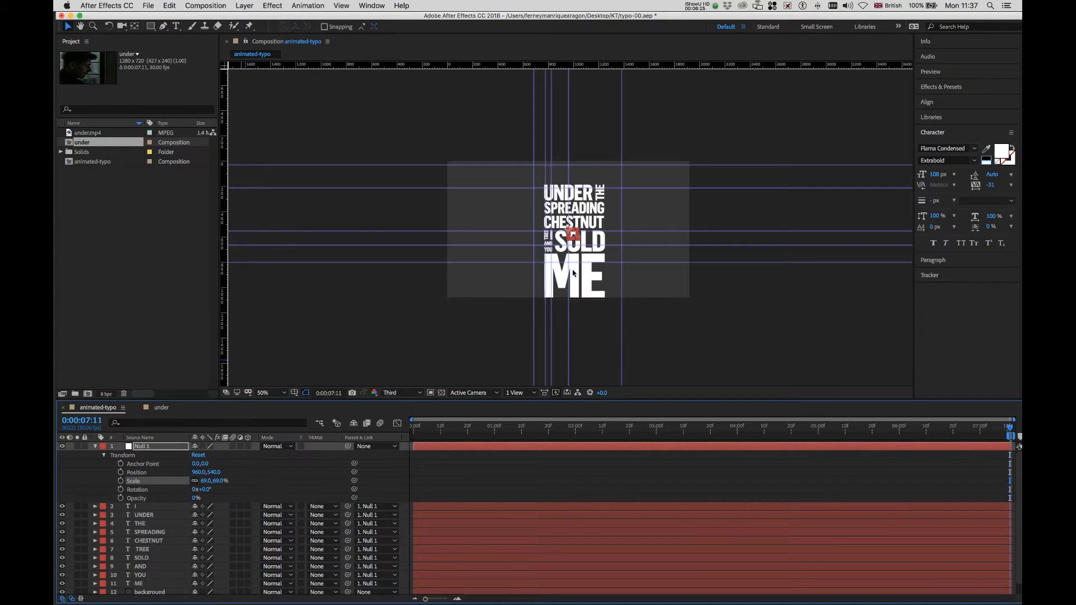
Move Null 1 to position 925.5, 444.0 to centre the text block in the frame, and hide the guides.
click(575, 273)
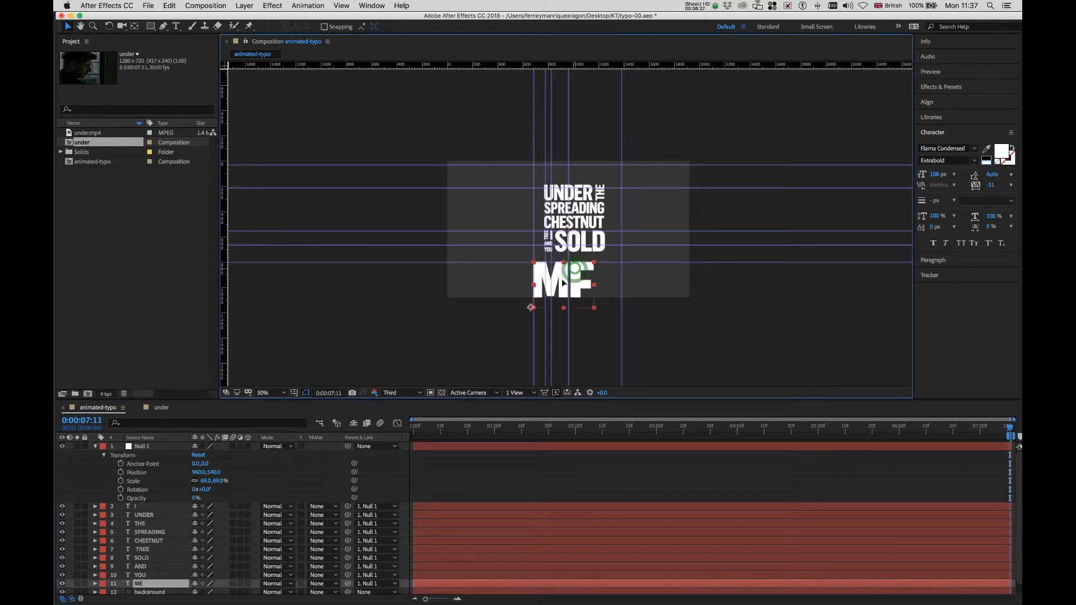
click(158, 447)
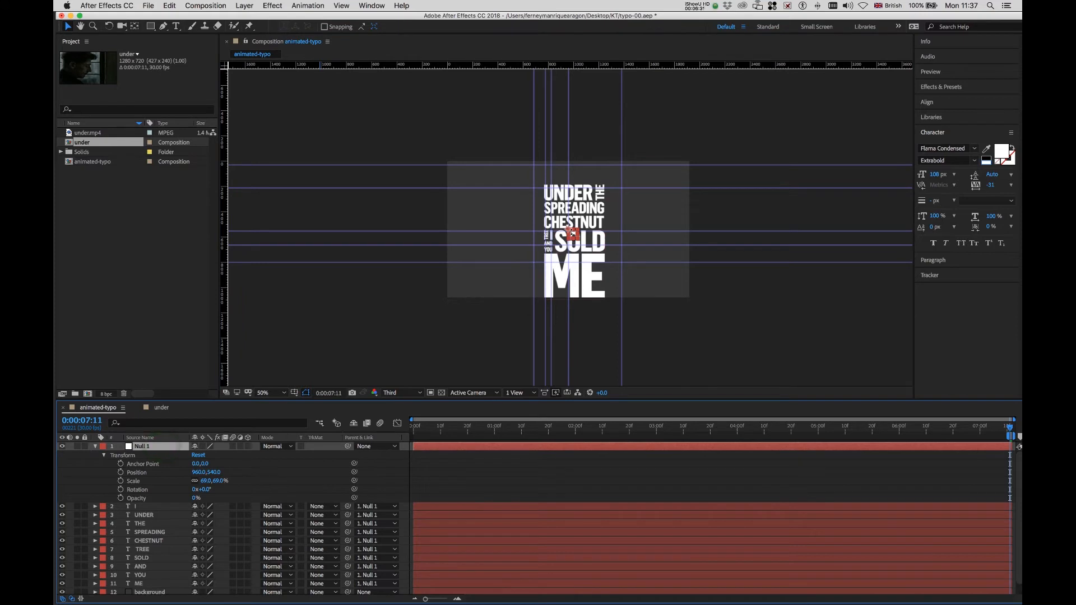
drag(573, 235, 569, 221)
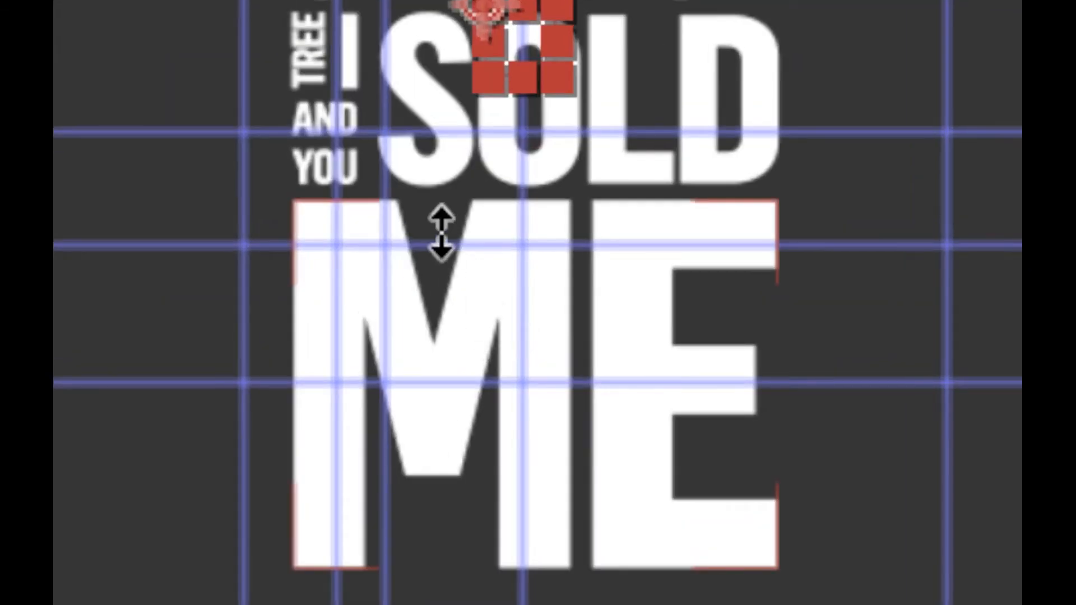
drag(439, 233, 481, 364)
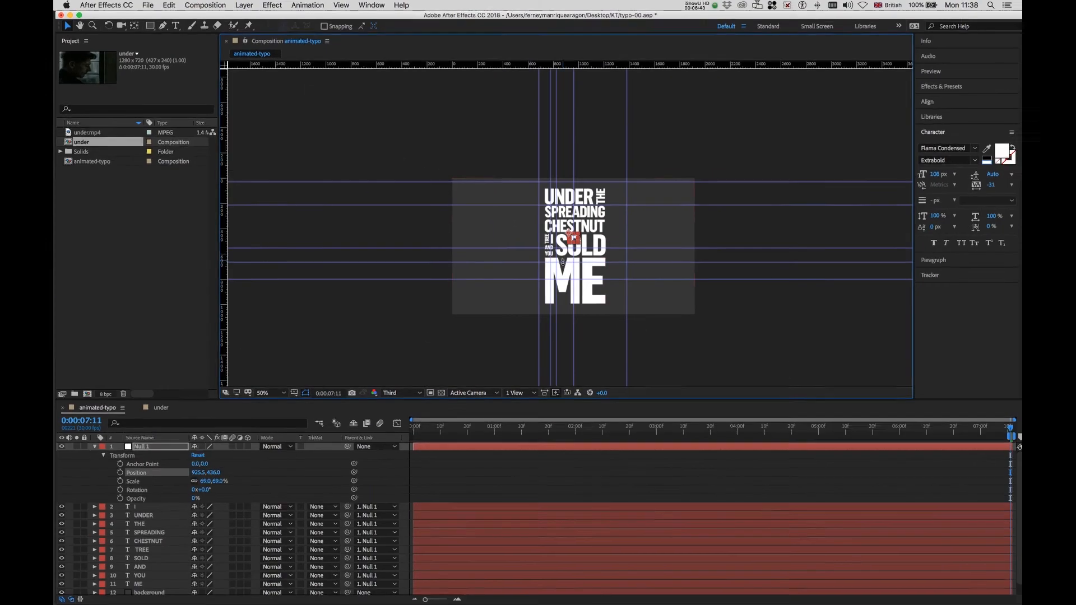
key(Down)
key(Down)
key(Down)
key(Down)
key(Down)
key(Down)
key(Down)
key(Down)
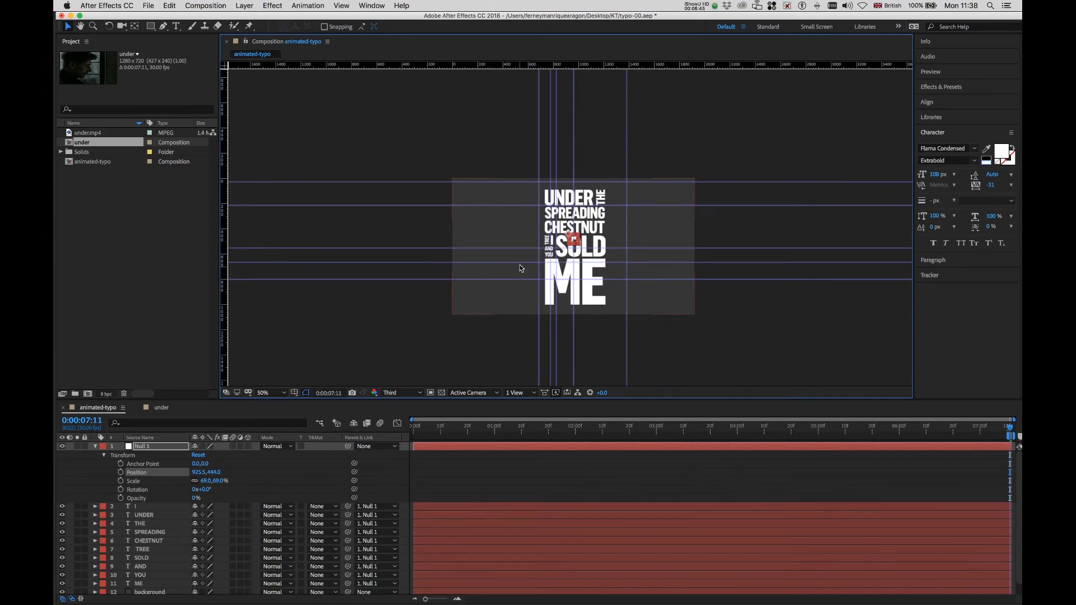
key(super+semicolon)
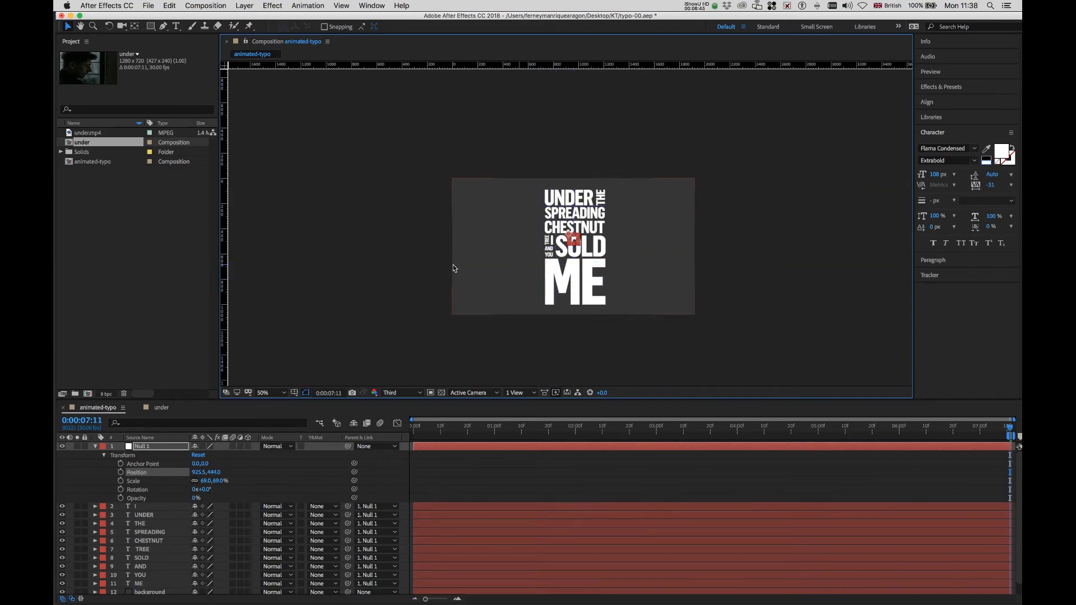
Collapse the transform properties of Null 1 and delete that null layer.
click(96, 447)
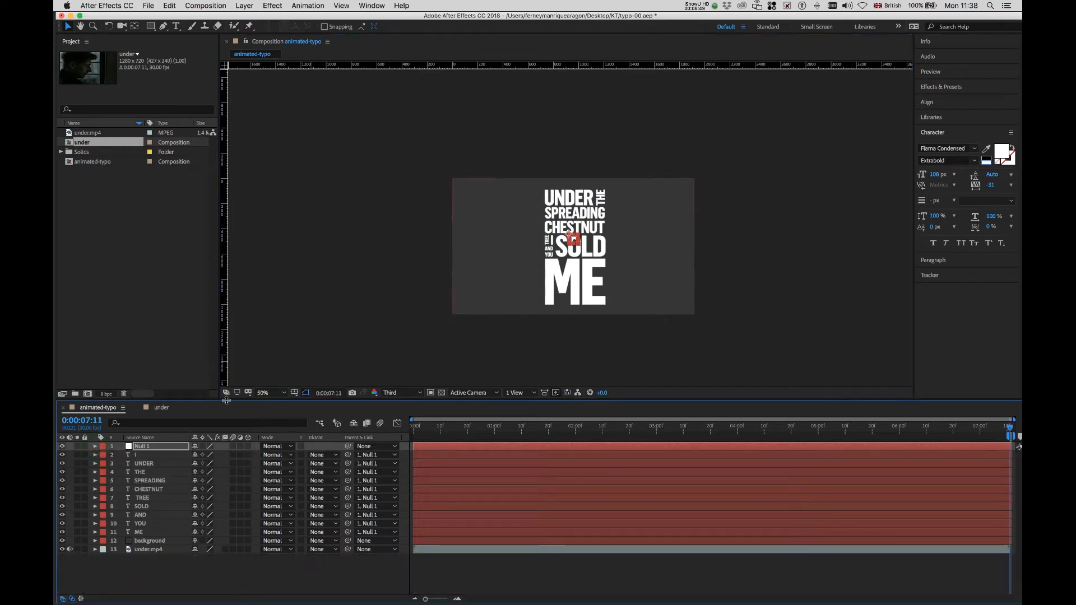
click(129, 449)
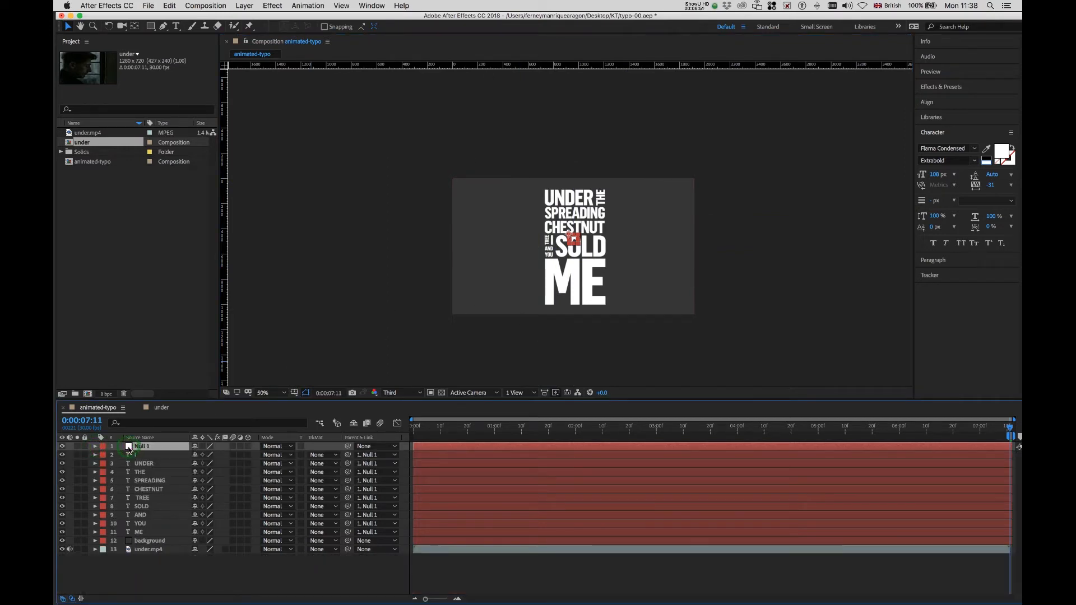
key(Delete)
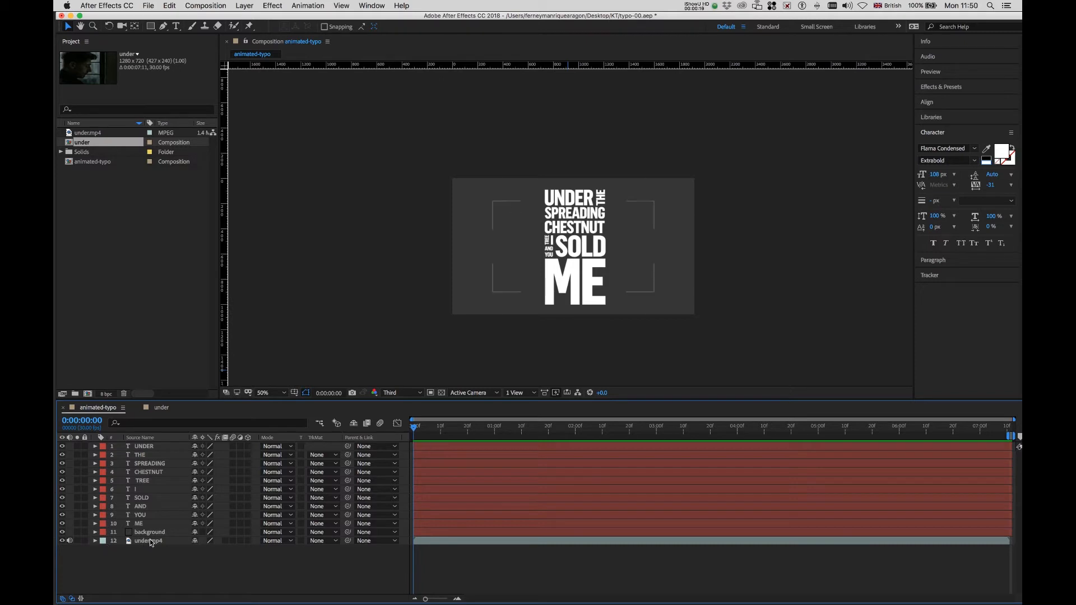
Display the audio waveform of the under.mp4 layer in the timeline.
click(443, 541)
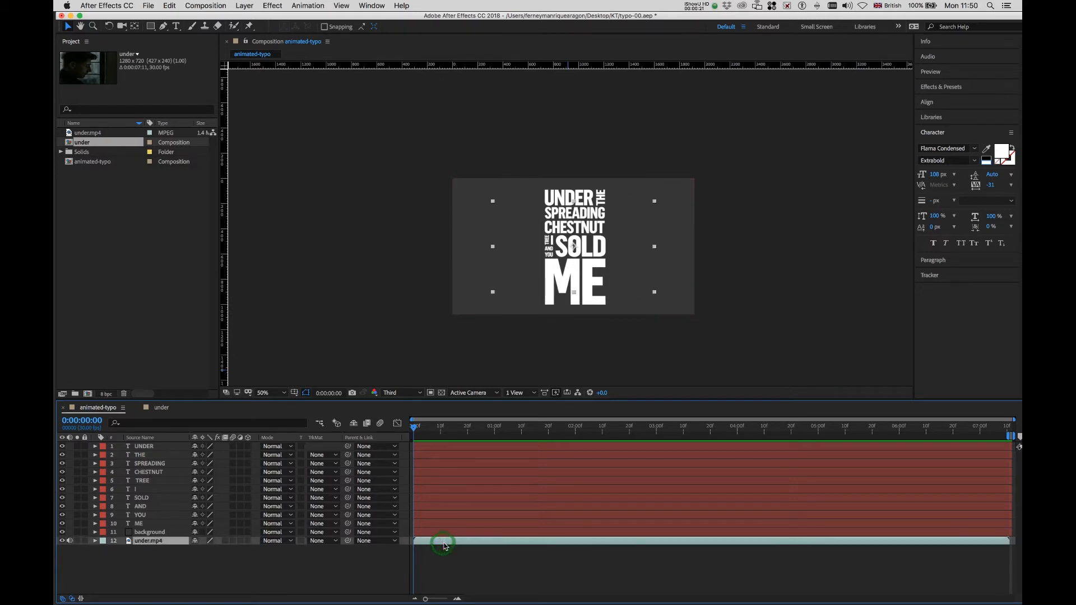
key(l)
key(l)
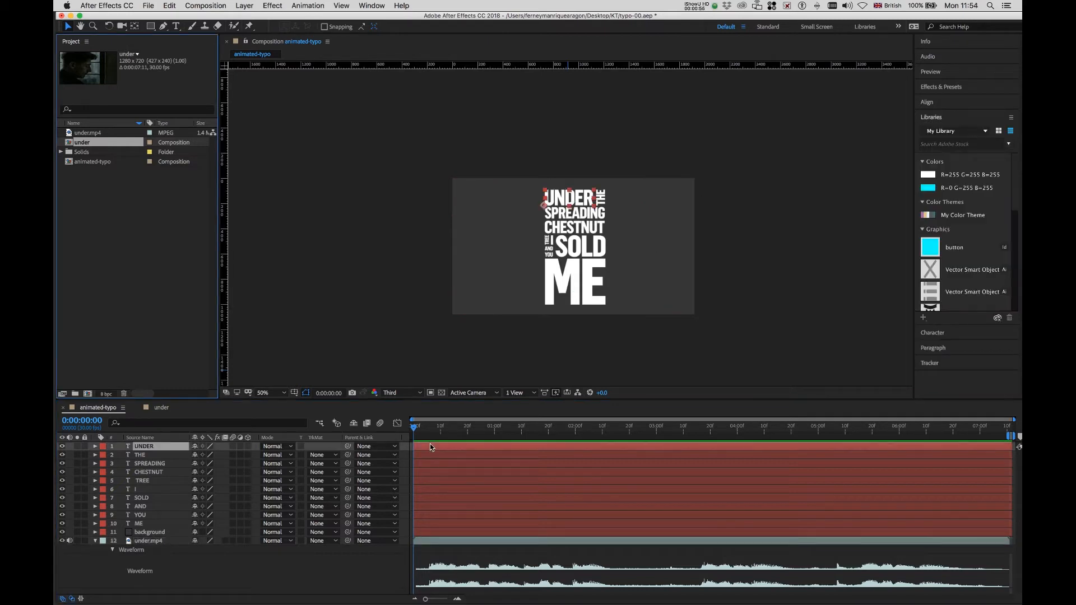
Play back the audio and trim the start of the UNDER layer to 0:00:00:06 where the speech begins.
key(space)
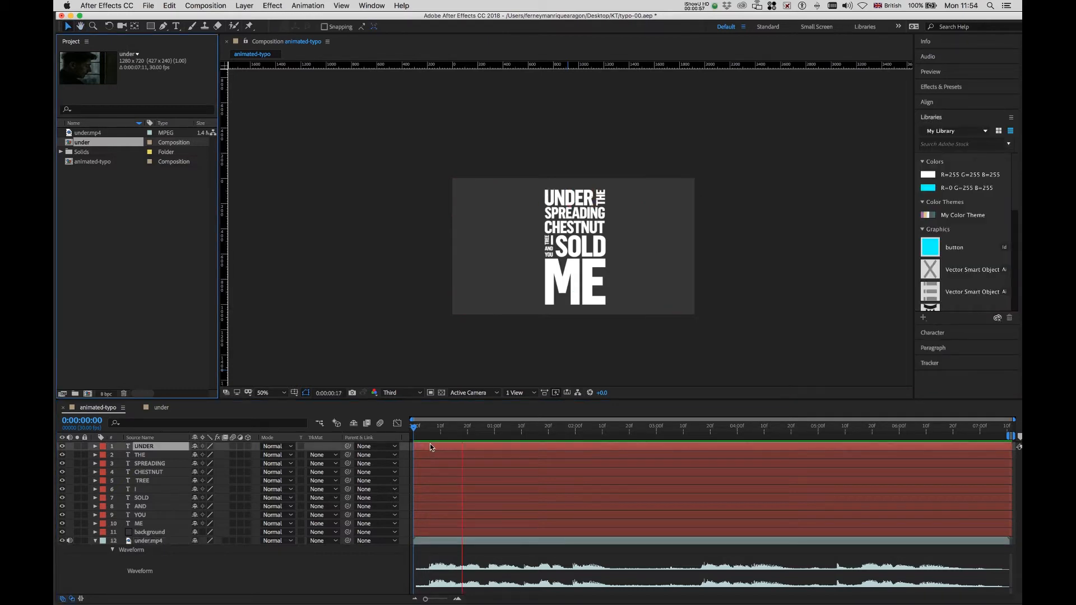
drag(506, 425, 411, 434)
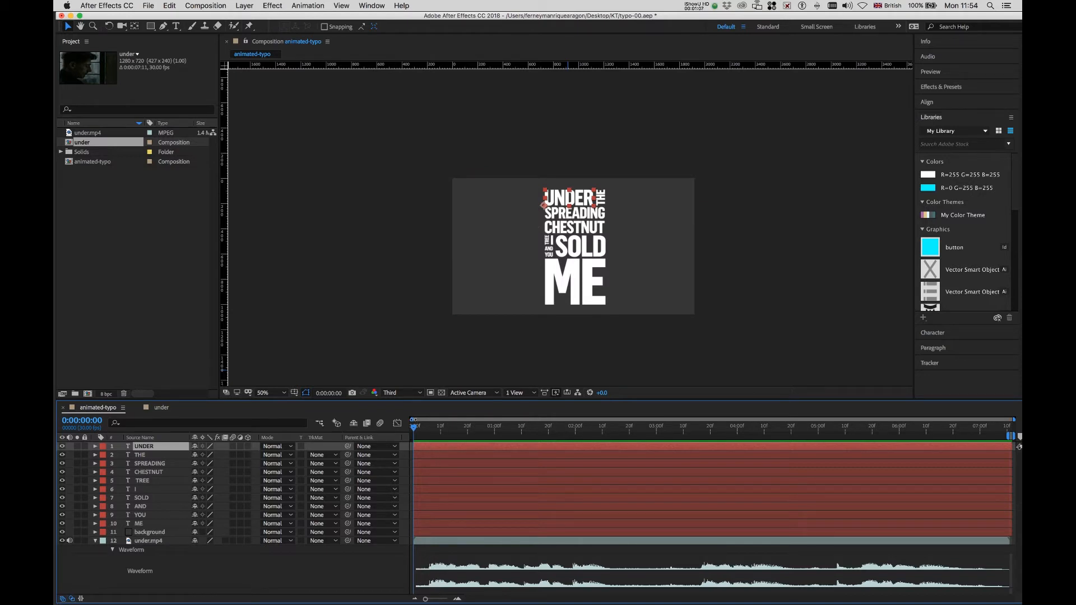
click(413, 426)
click(419, 427)
drag(421, 429, 427, 432)
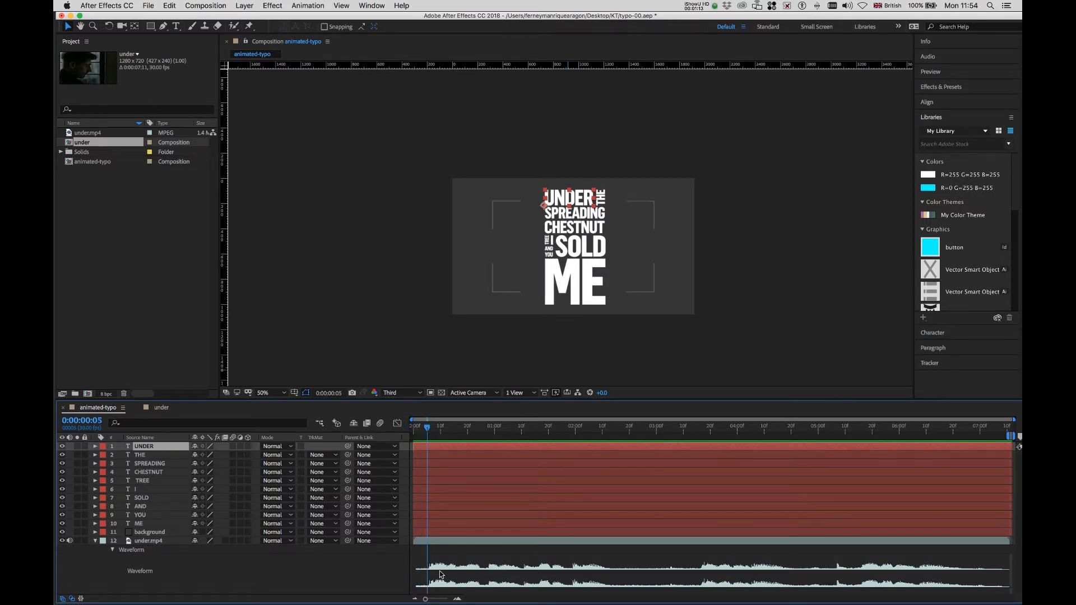
click(430, 430)
mouse_move(429, 429)
mouse_down()
mouse_move(420, 430)
mouse_move(430, 430)
mouse_up()
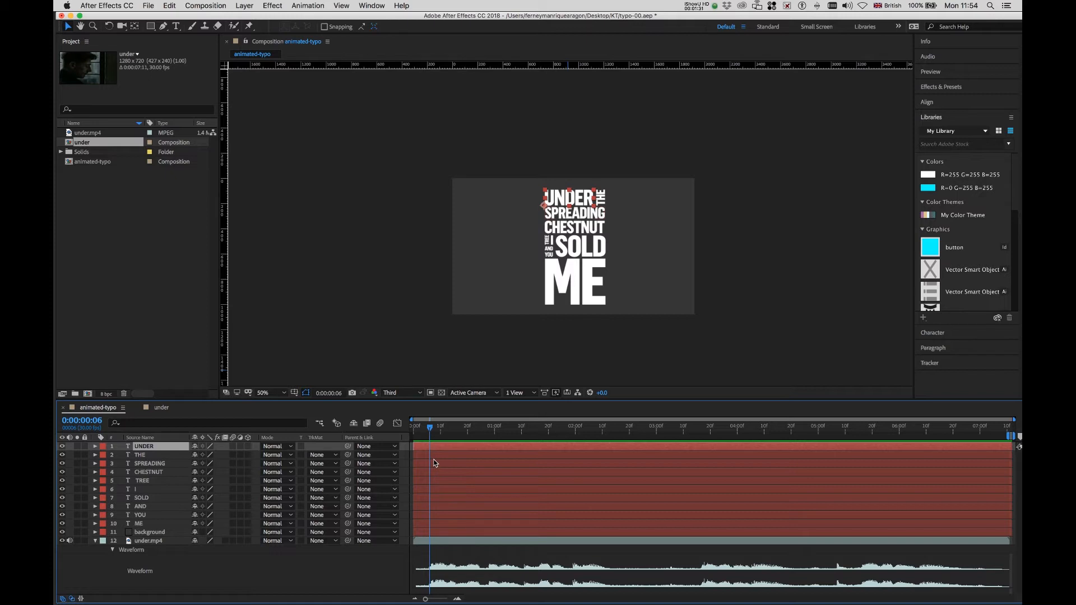
key(alt+bracketleft)
drag(430, 437, 405, 431)
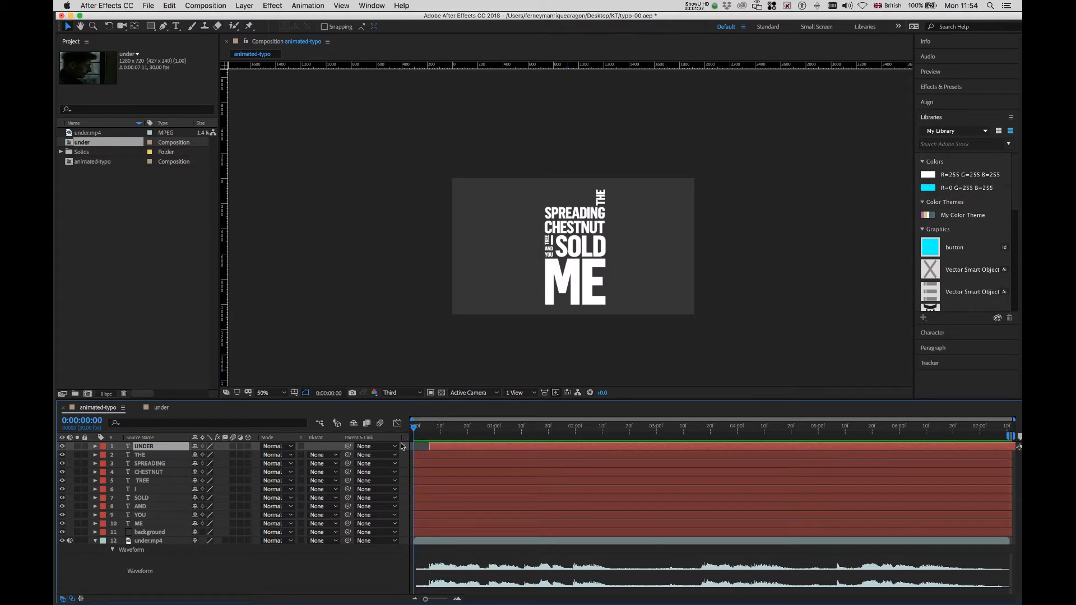
Preview the timing of UNDER, move that layer's in point to 0:00:00:09, and play it back from the start.
key(space)
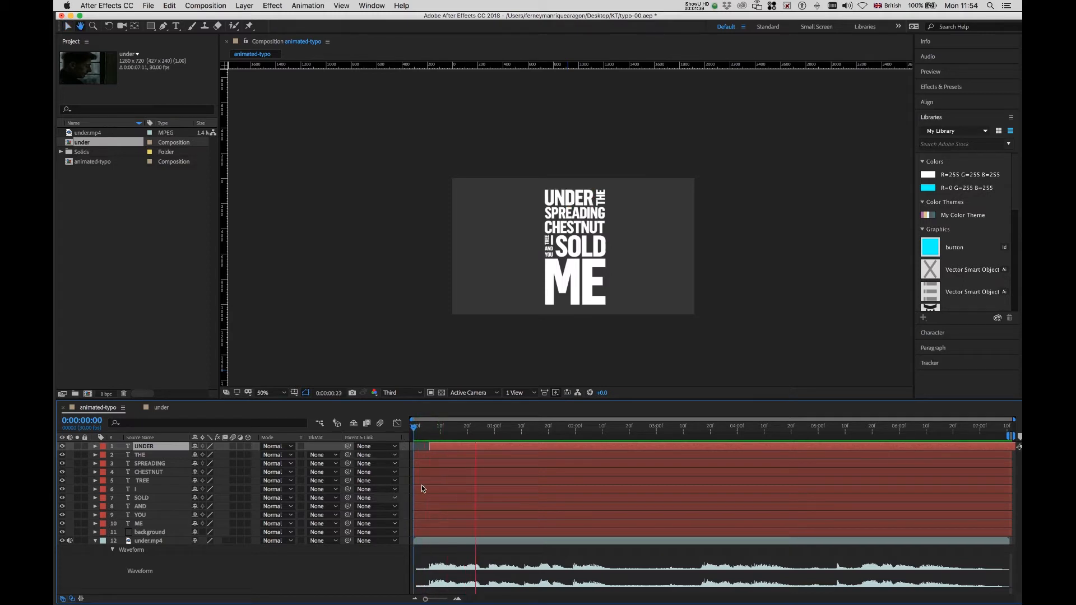
key(space)
drag(479, 429, 436, 437)
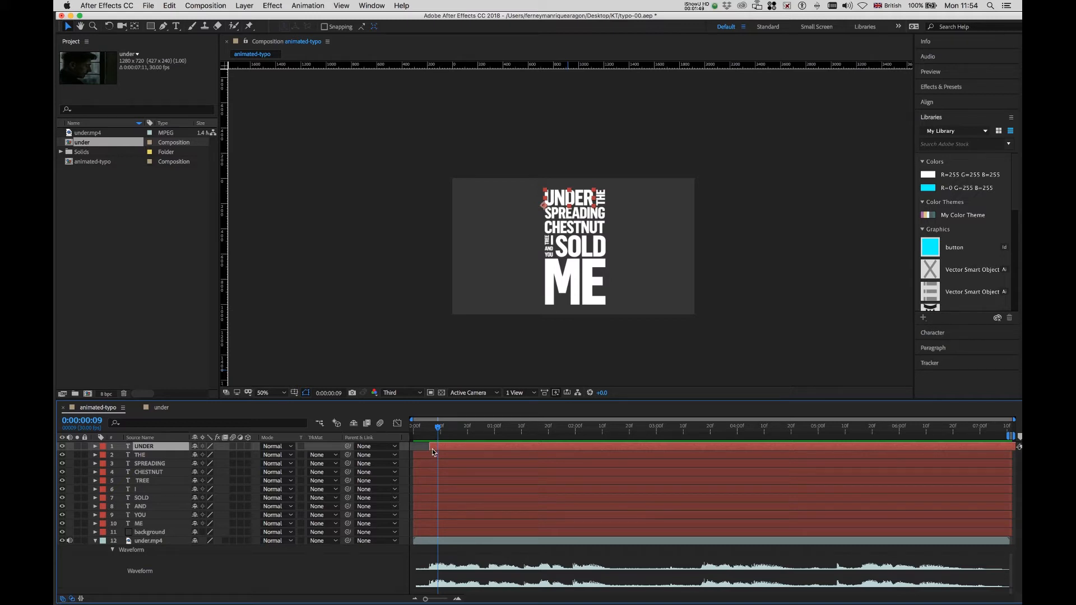
drag(430, 448, 405, 429)
key(space)
click(489, 427)
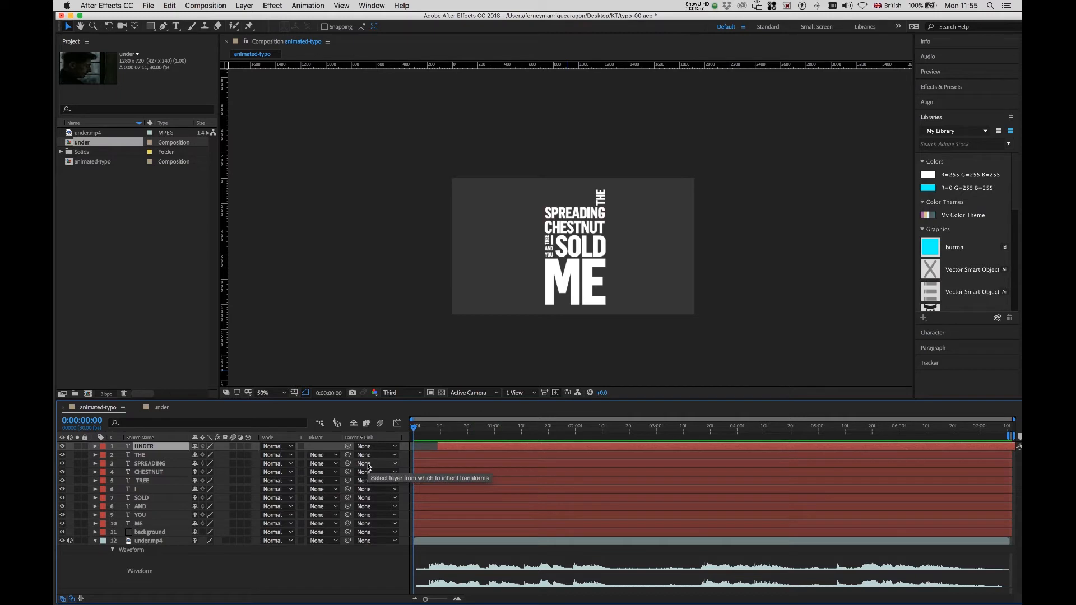
Locate the spoken word by playback, trim the start of the THE layer to it, and preview the timing.
key(space)
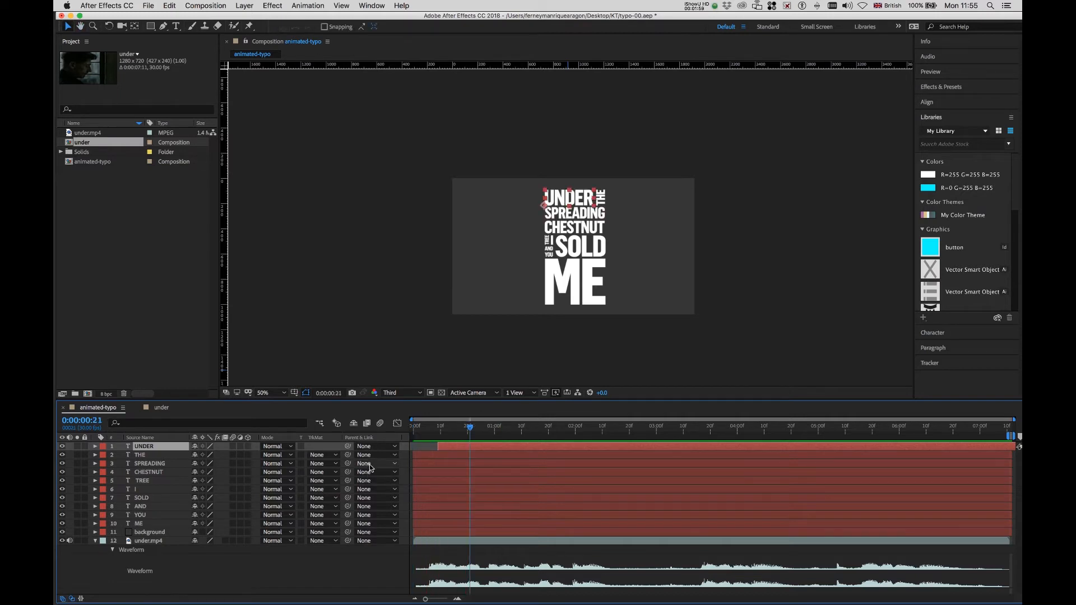
drag(469, 427, 387, 432)
click(452, 456)
key(space)
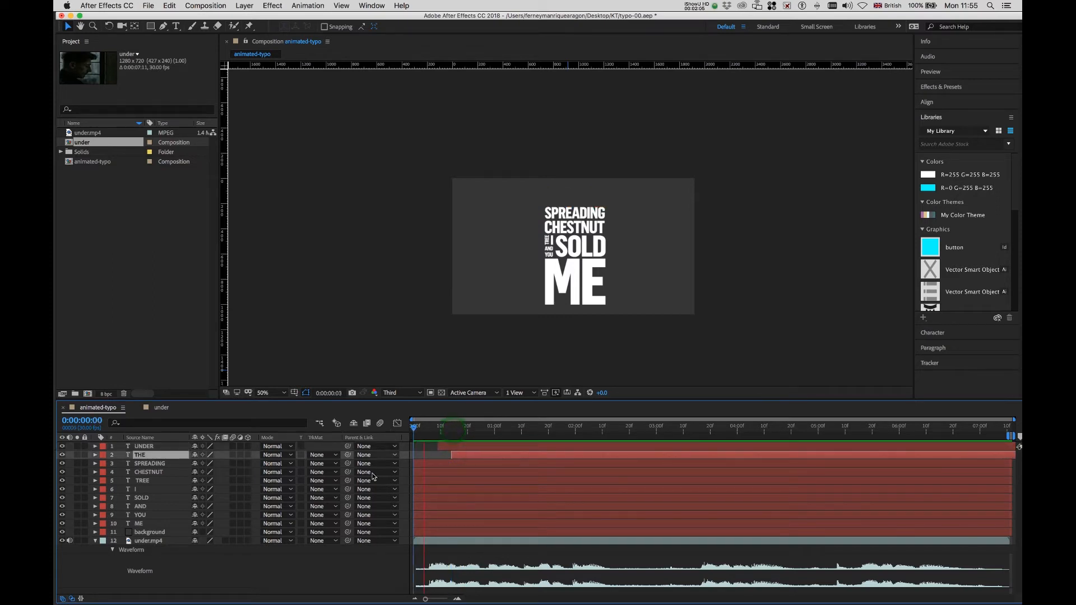
key(space)
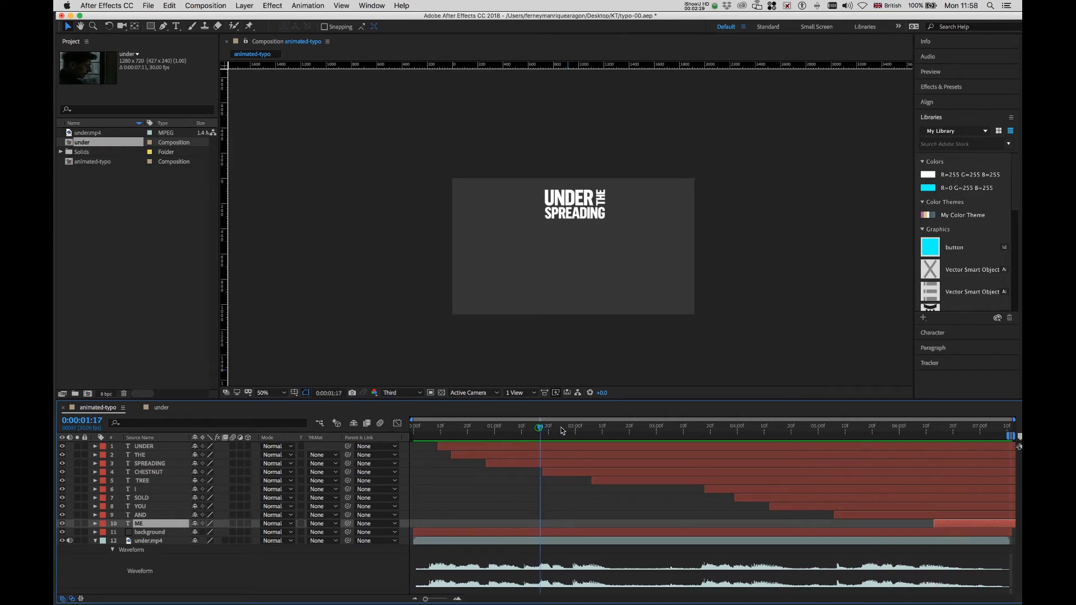
Scrub through the staggered word layers, return to 0:00:00:00, and hide the waveform of under.mp4.
drag(538, 430, 792, 485)
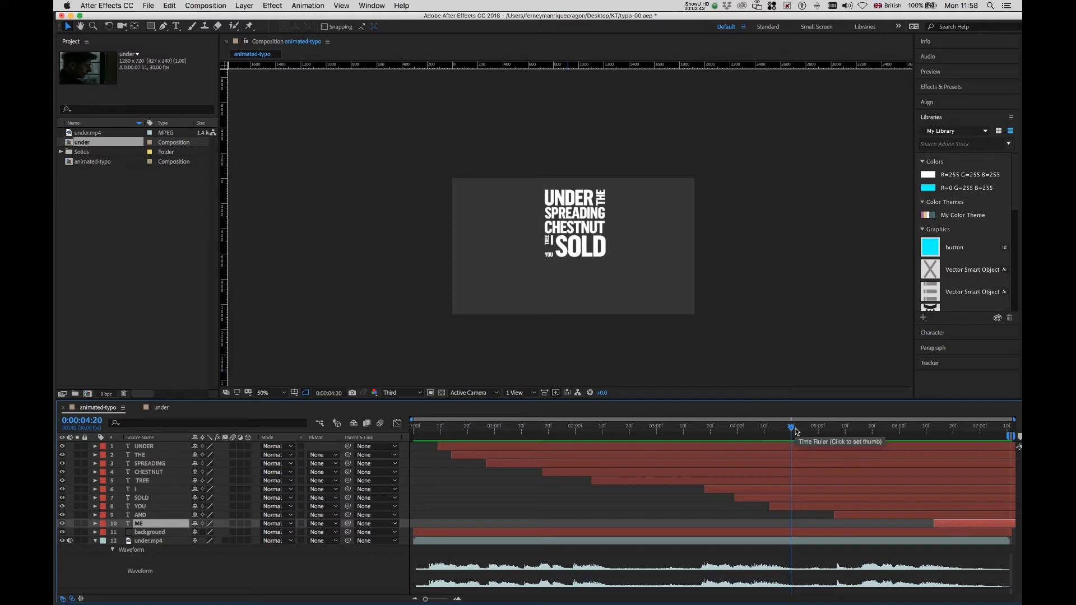
drag(792, 430, 412, 422)
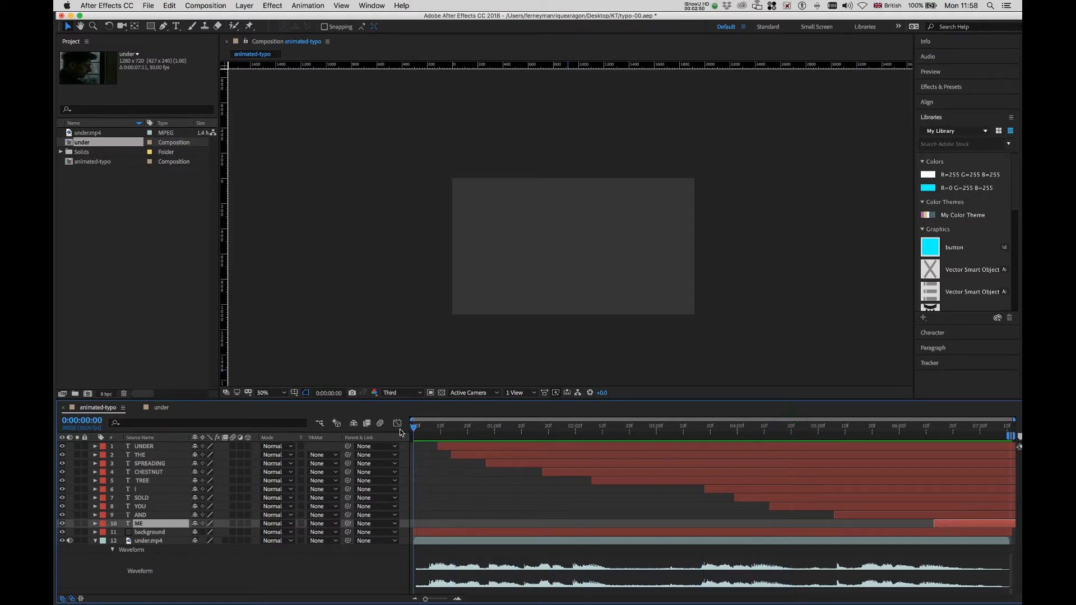
click(495, 543)
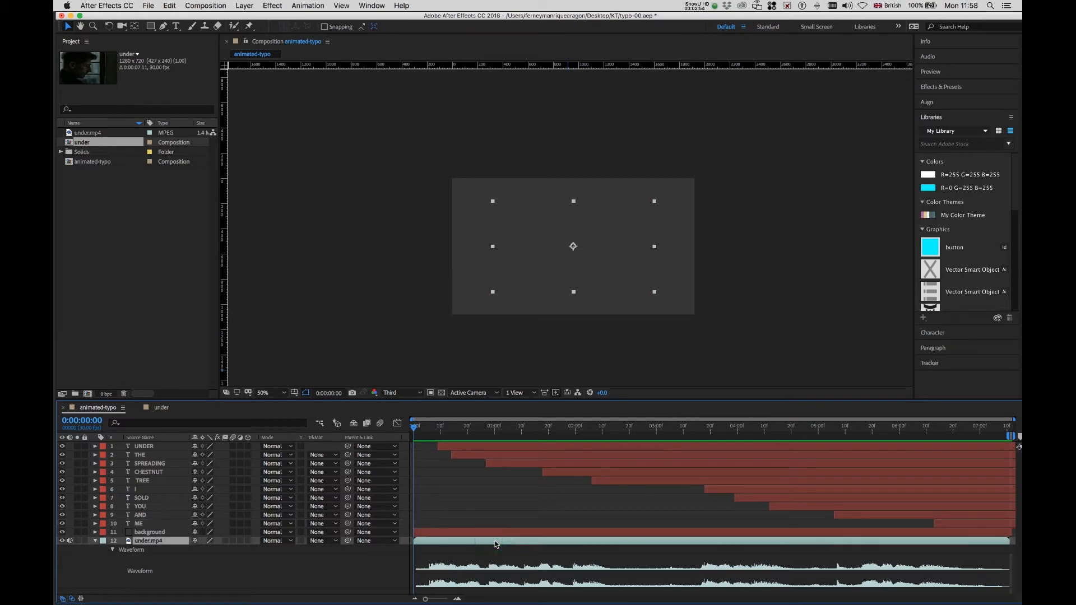
key(l)
key(l)
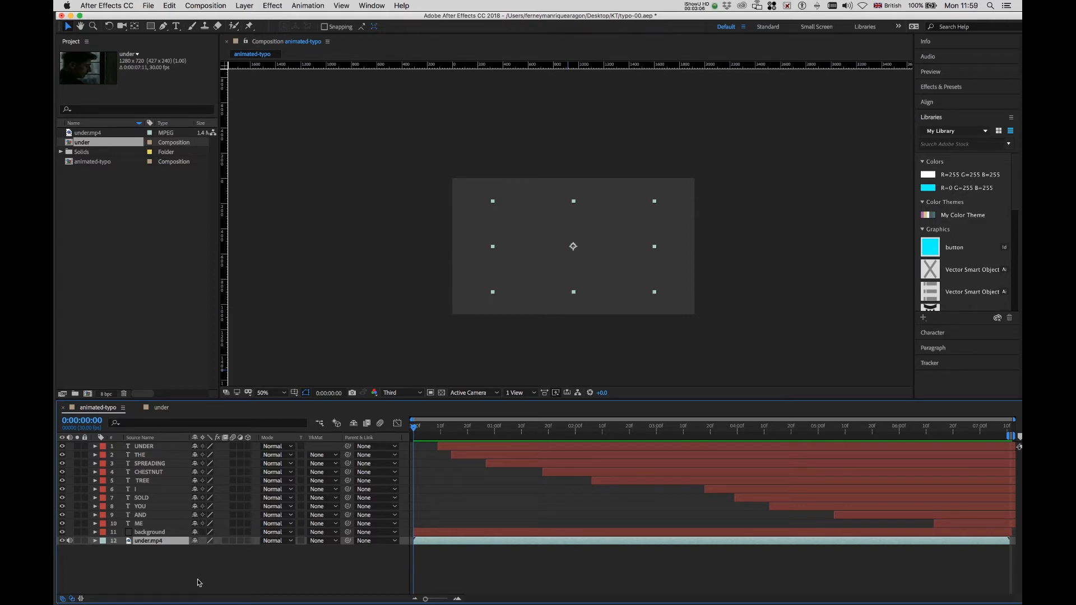
Create a new null object layer directly above under.mp4 and open it in the layer viewer.
click(250, 7)
mouse_move(248, 18)
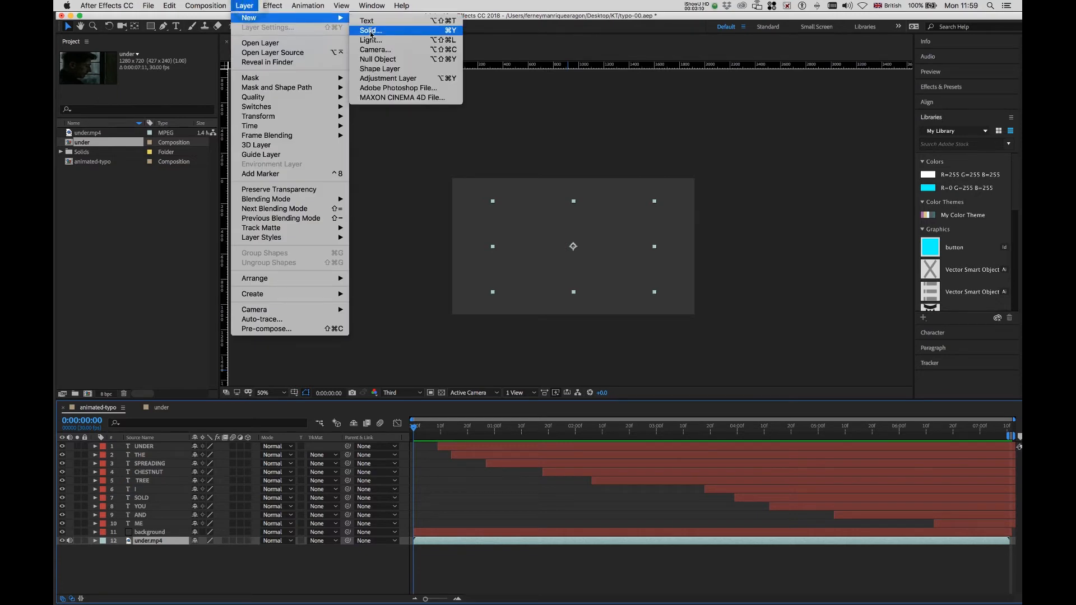
click(378, 59)
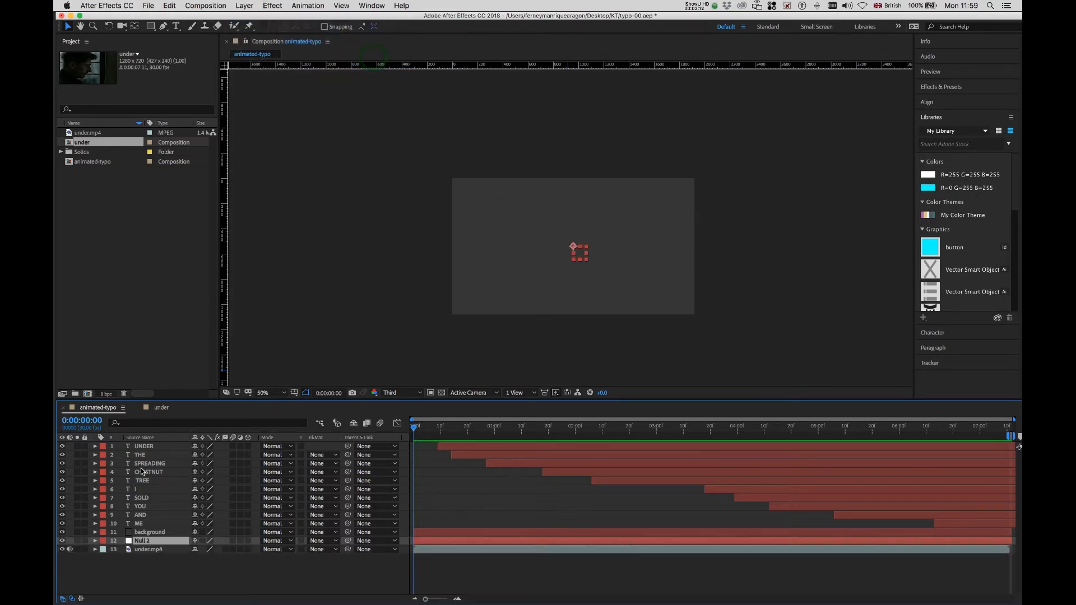
double_click(142, 542)
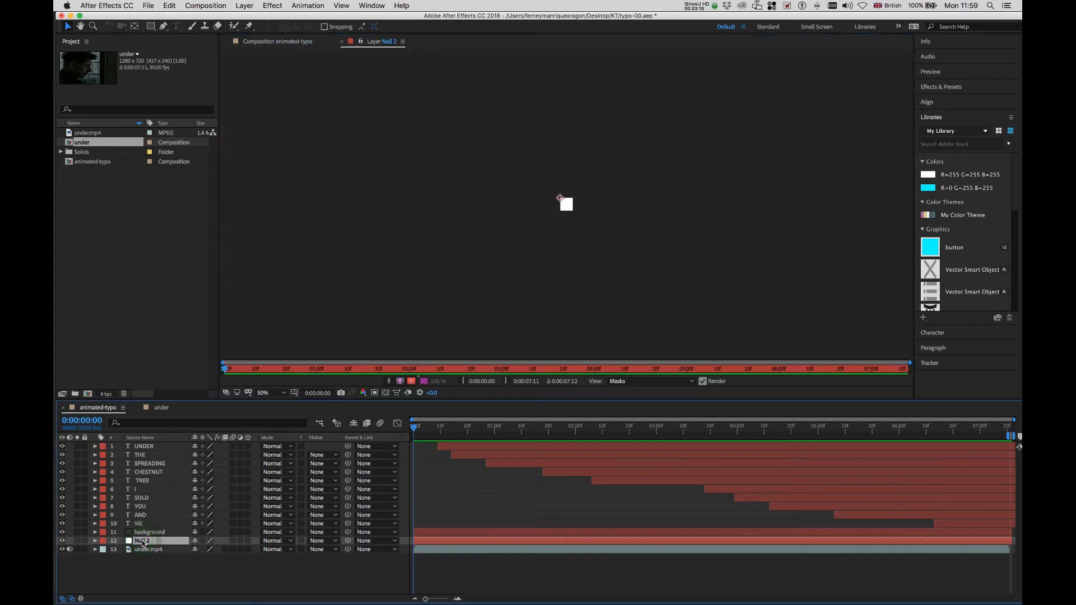
Return to the animated-typo composition view and rename the null layer as animation.
click(161, 407)
click(98, 407)
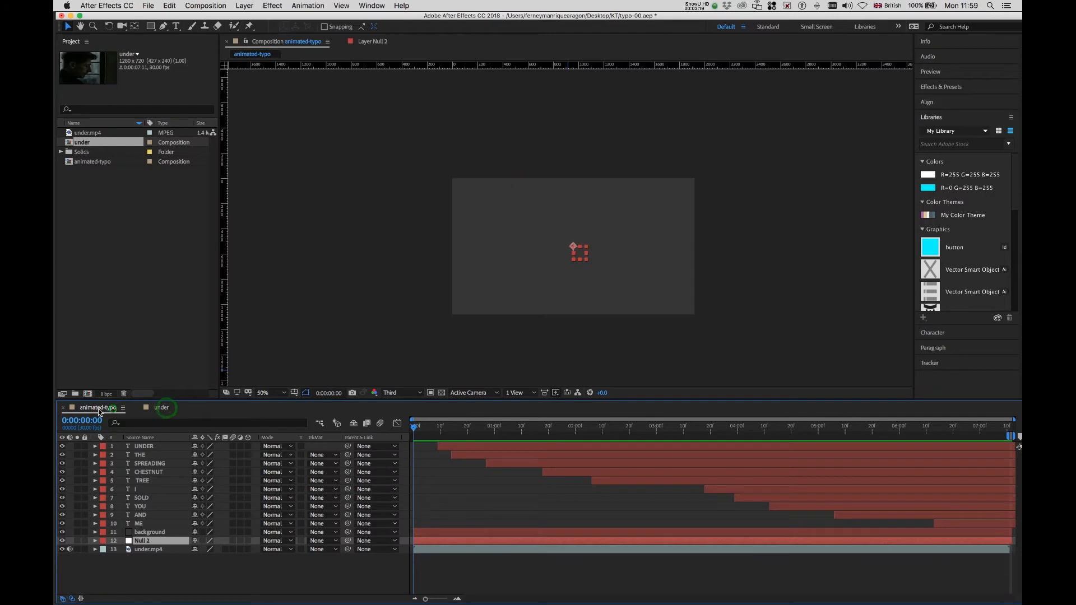
right_click(141, 543)
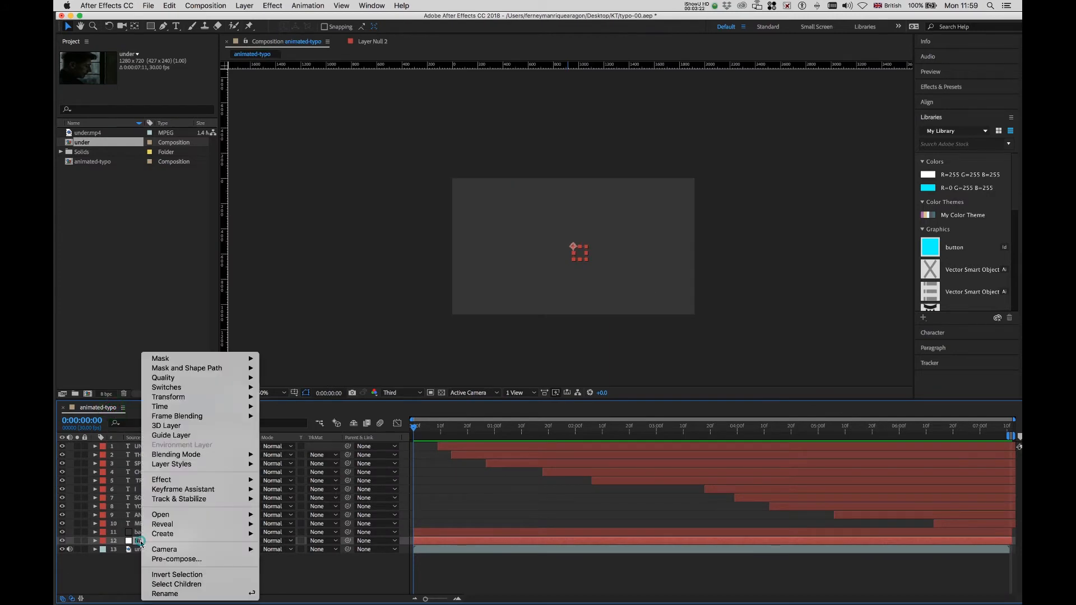
click(172, 593)
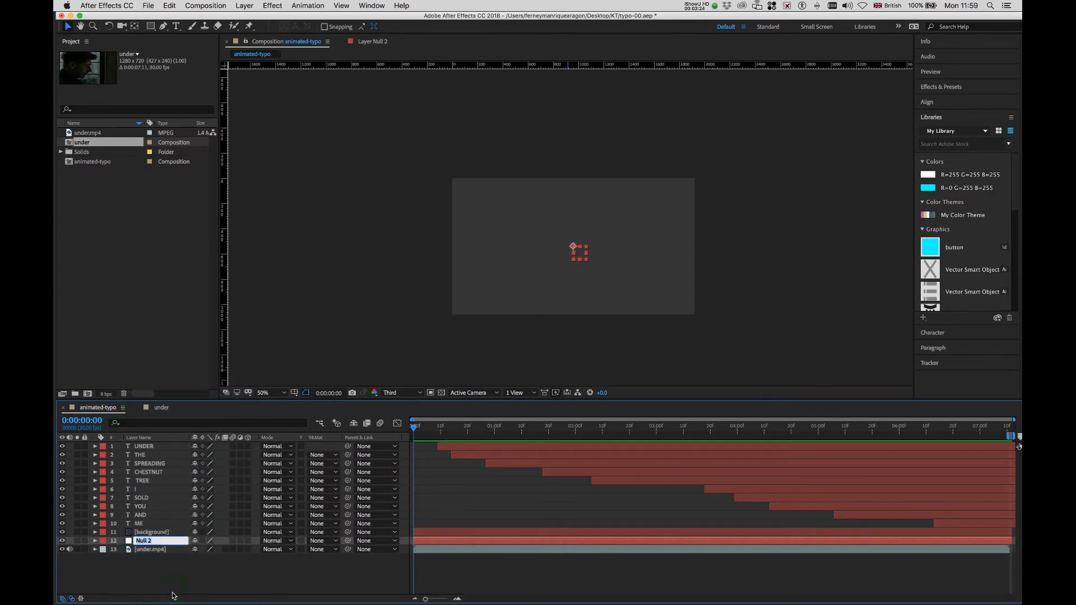
text(animation)
key(Return)
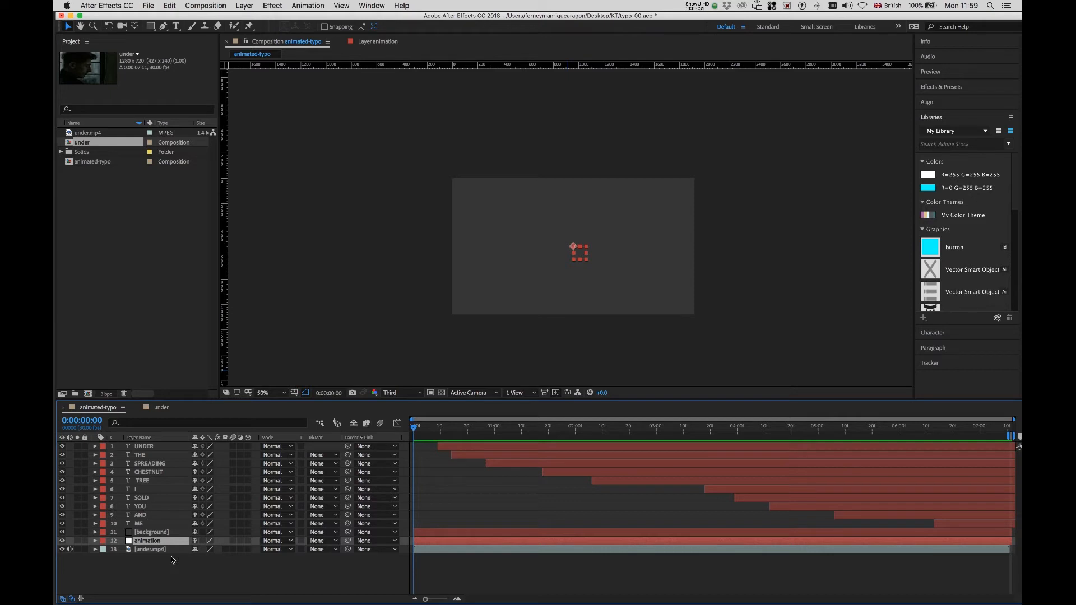
Delete the composition named under from the project.
click(71, 144)
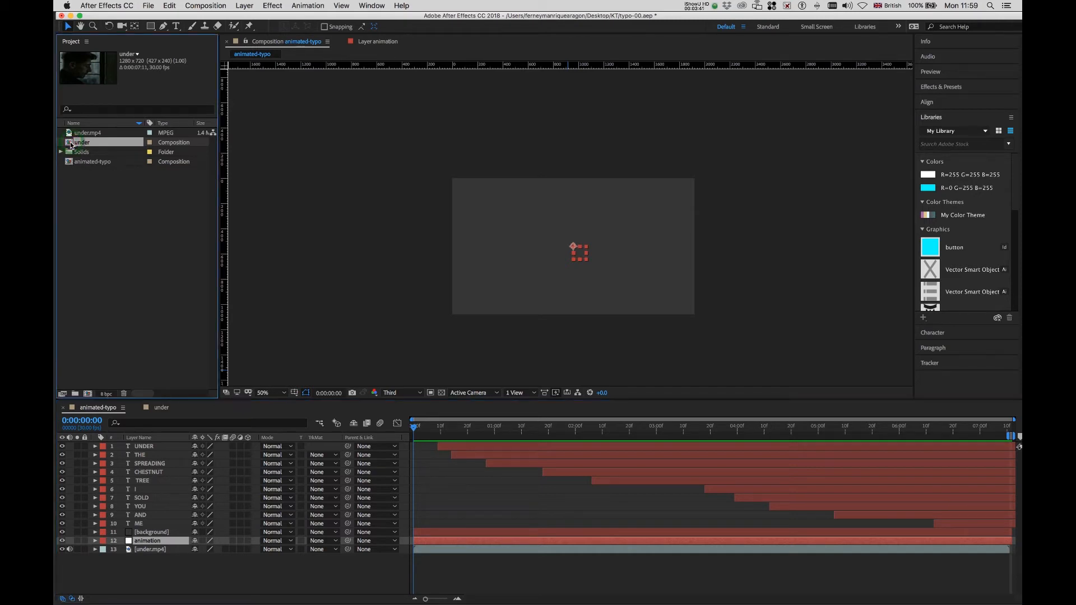
key(Delete)
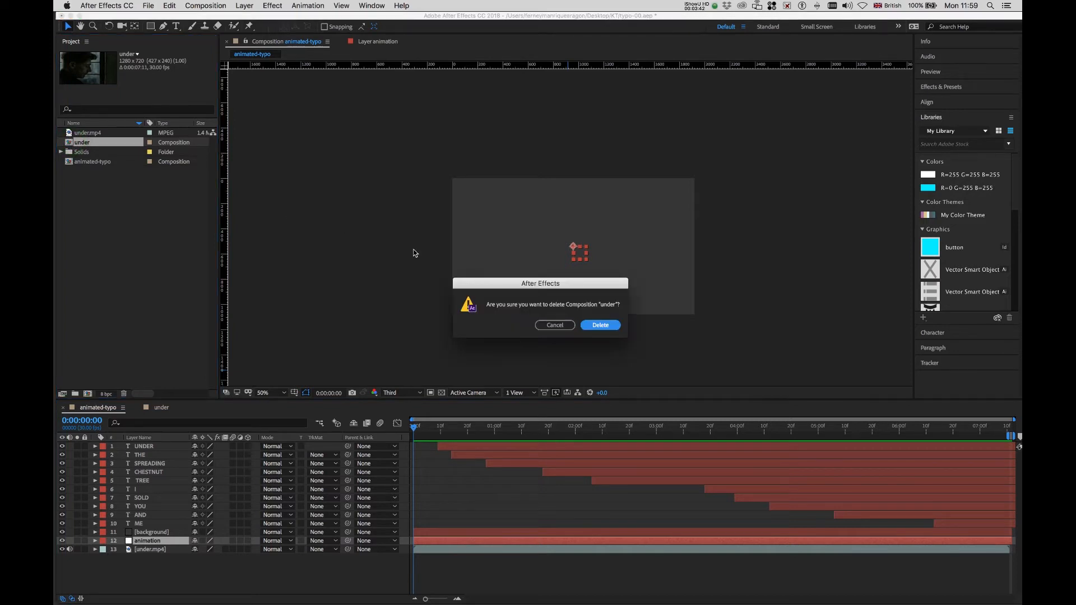
click(601, 323)
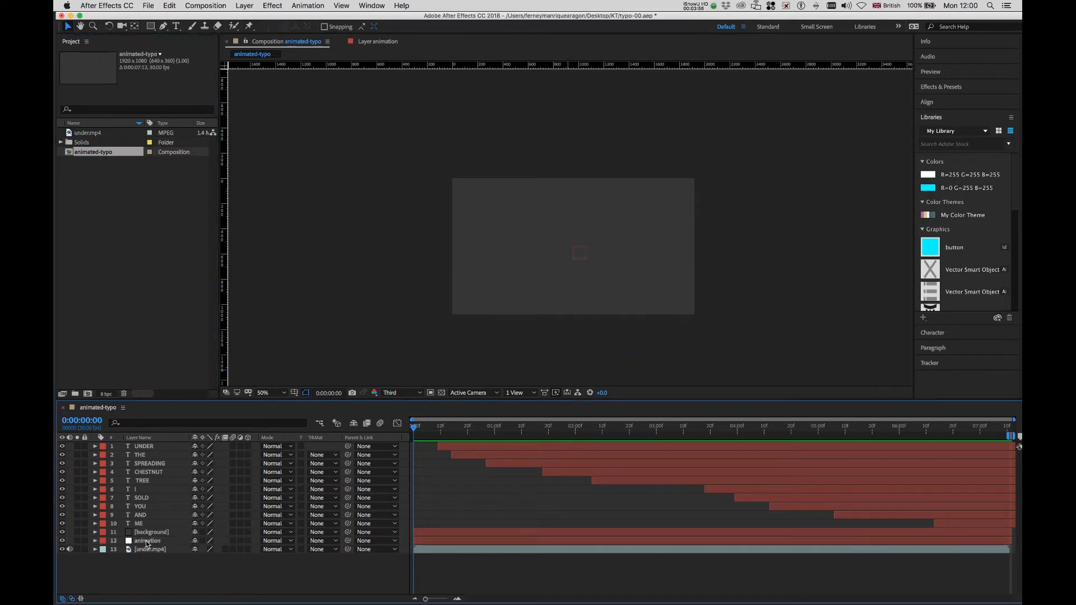
Move the animation null above all other layers and parent the text layers UNDER through ME to it.
click(148, 541)
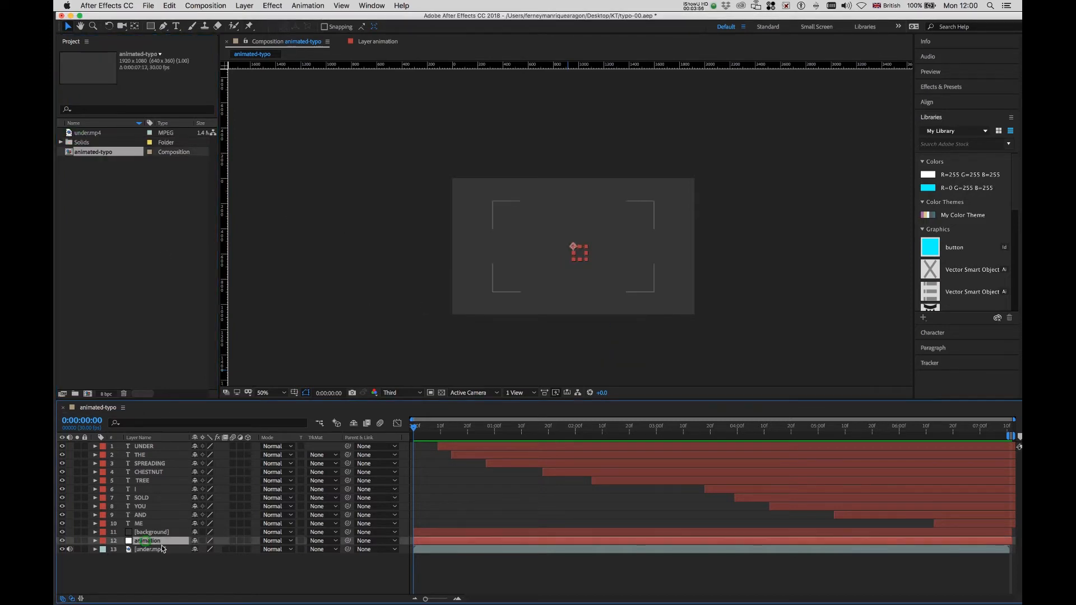
drag(170, 540, 172, 443)
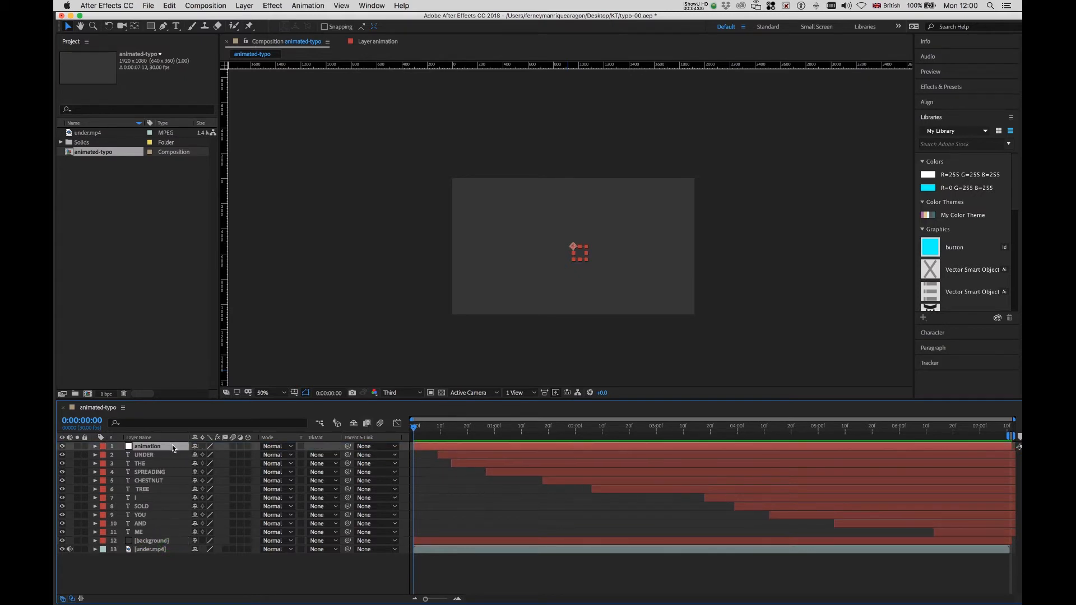
click(165, 457)
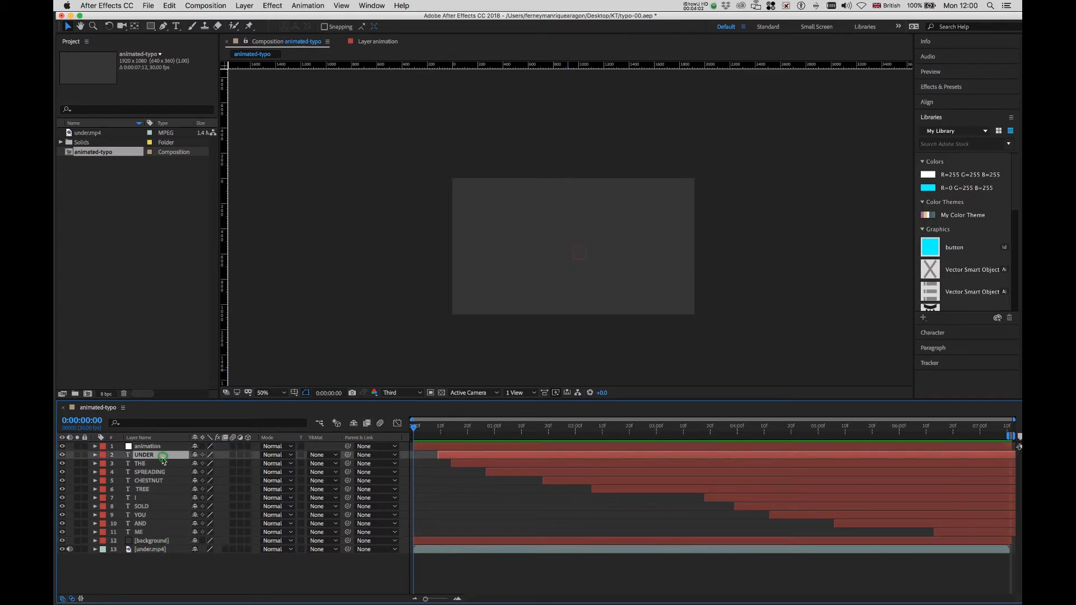
shift+click(165, 531)
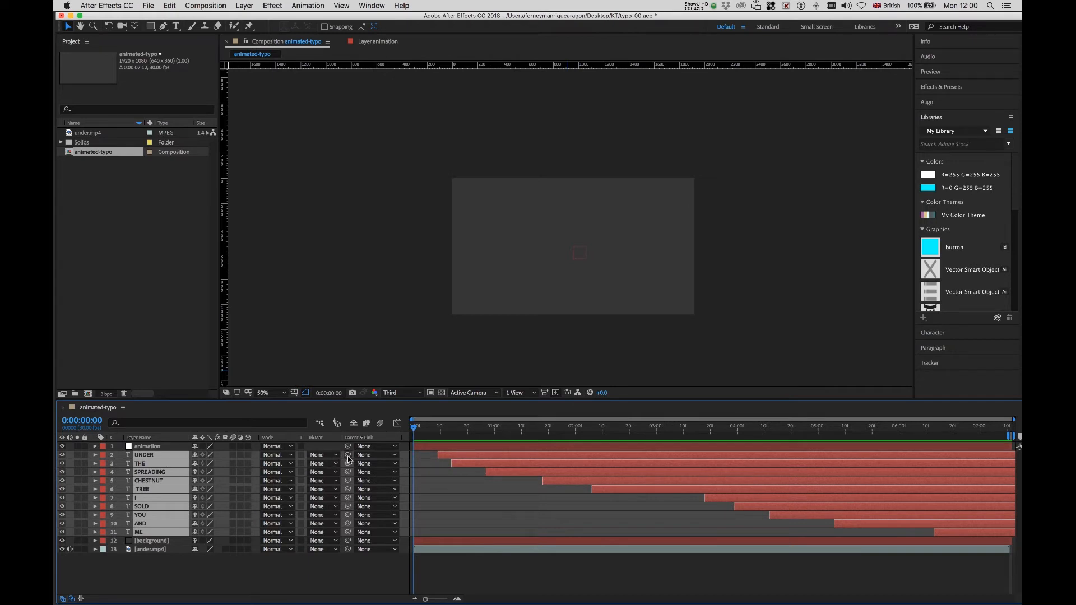
drag(348, 457, 146, 449)
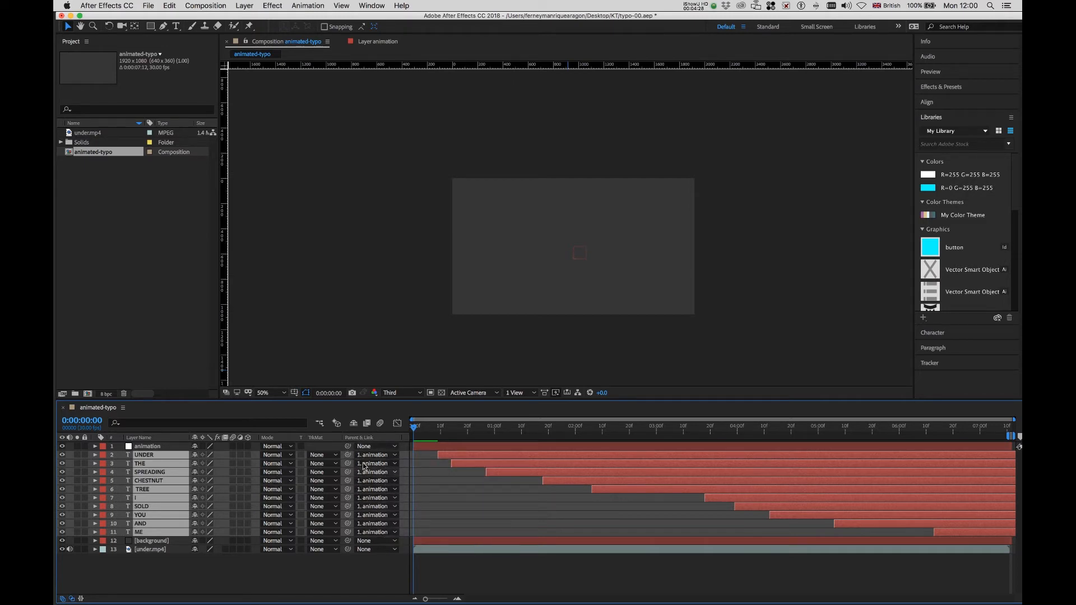
right_click(384, 440)
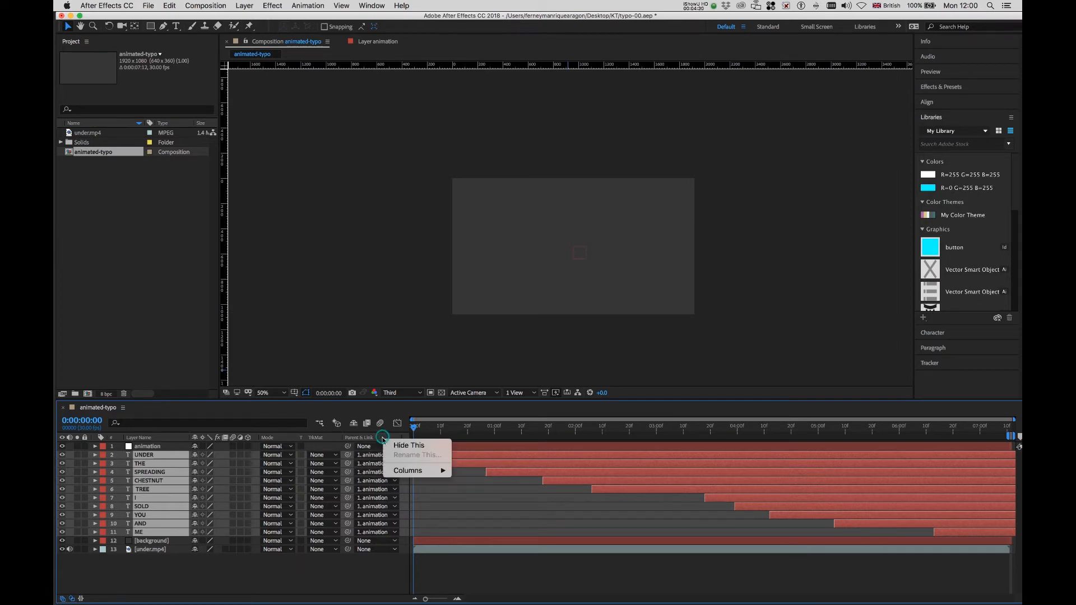
mouse_move(412, 470)
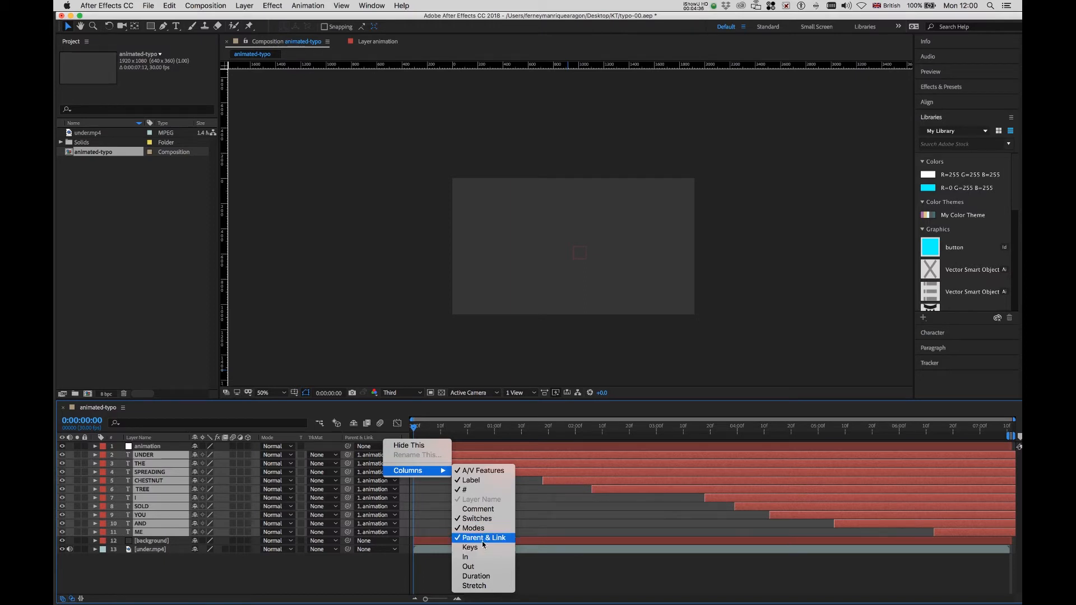
click(426, 573)
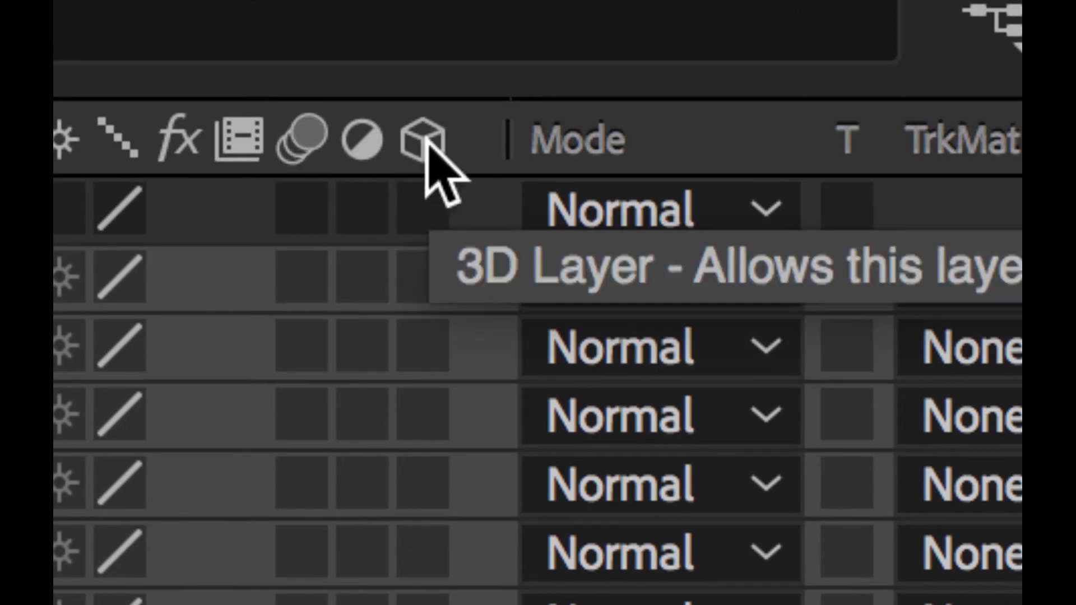
Make the animation null and all text layers 3D, and enable motion blur for these layers and the composition.
click(424, 195)
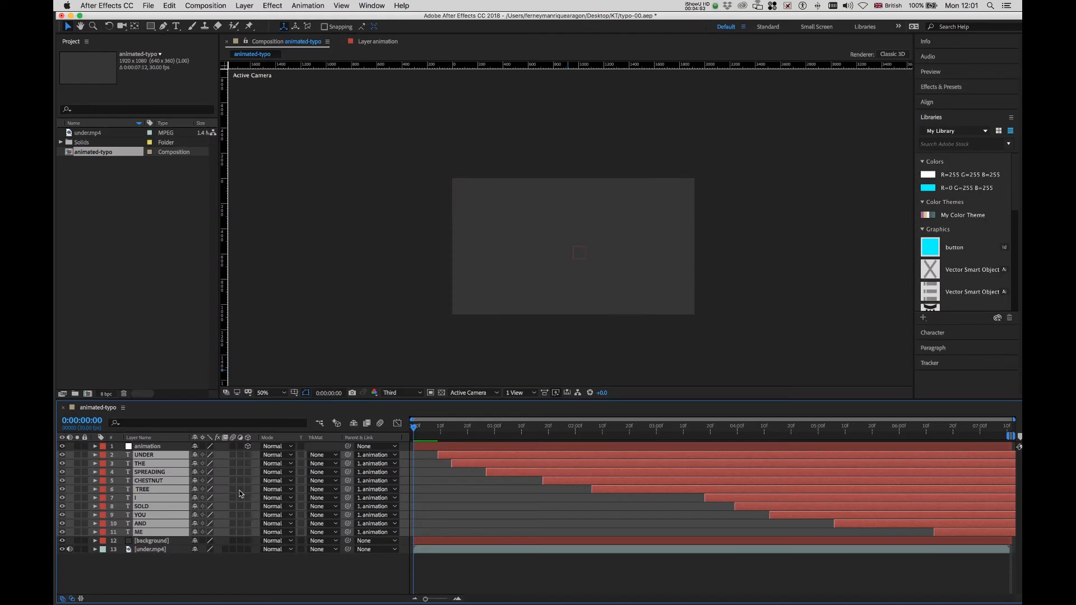
drag(250, 455, 248, 536)
drag(234, 446, 240, 531)
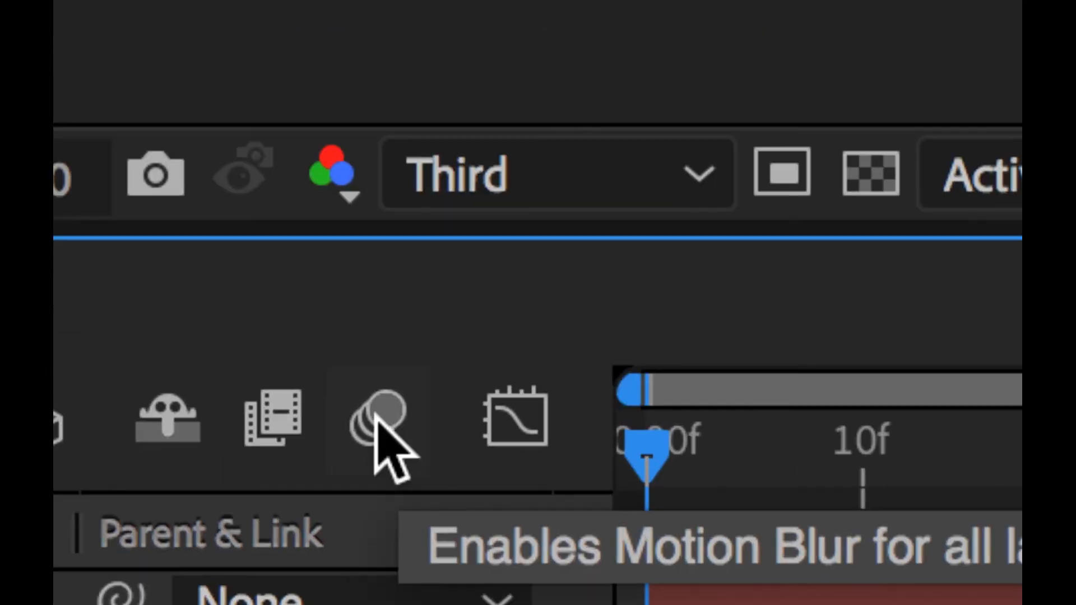
click(381, 424)
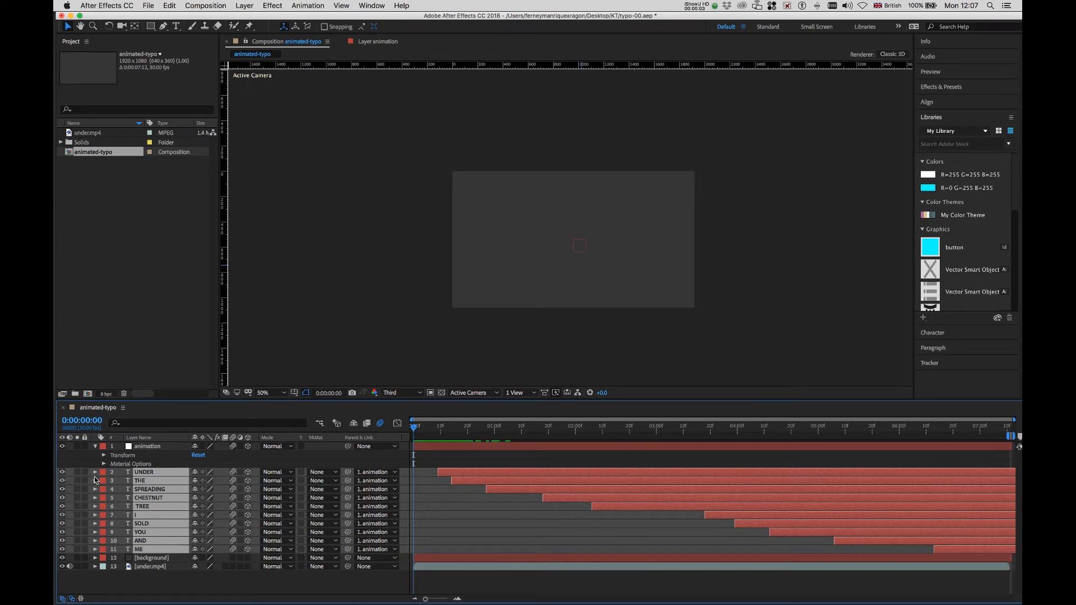
At 0:00:03:03, move the animation null straight down to about Y 1556 so the text block sits below the frame.
click(94, 446)
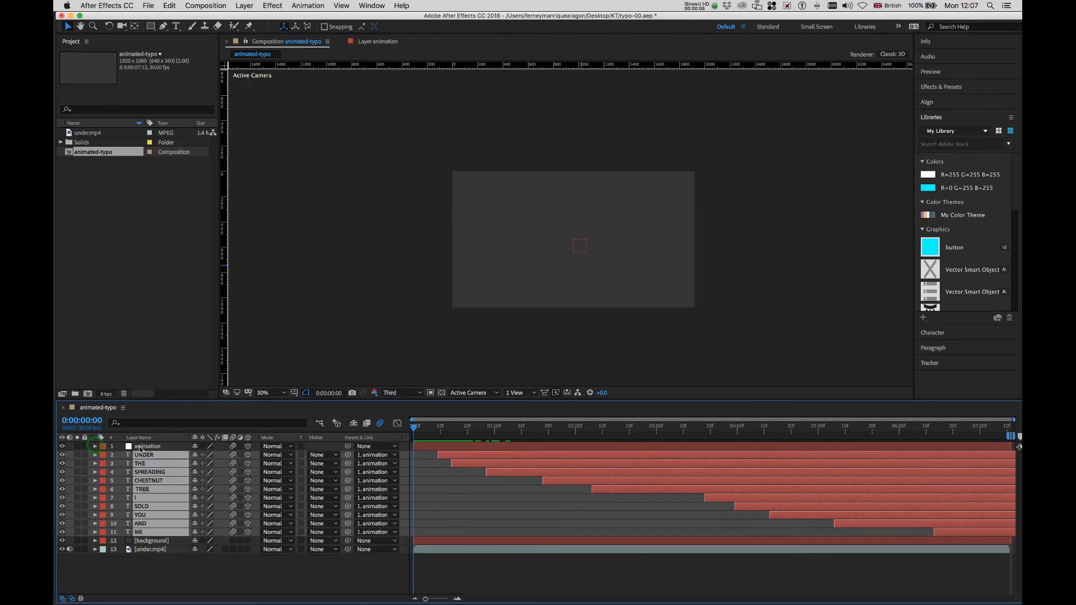
click(147, 446)
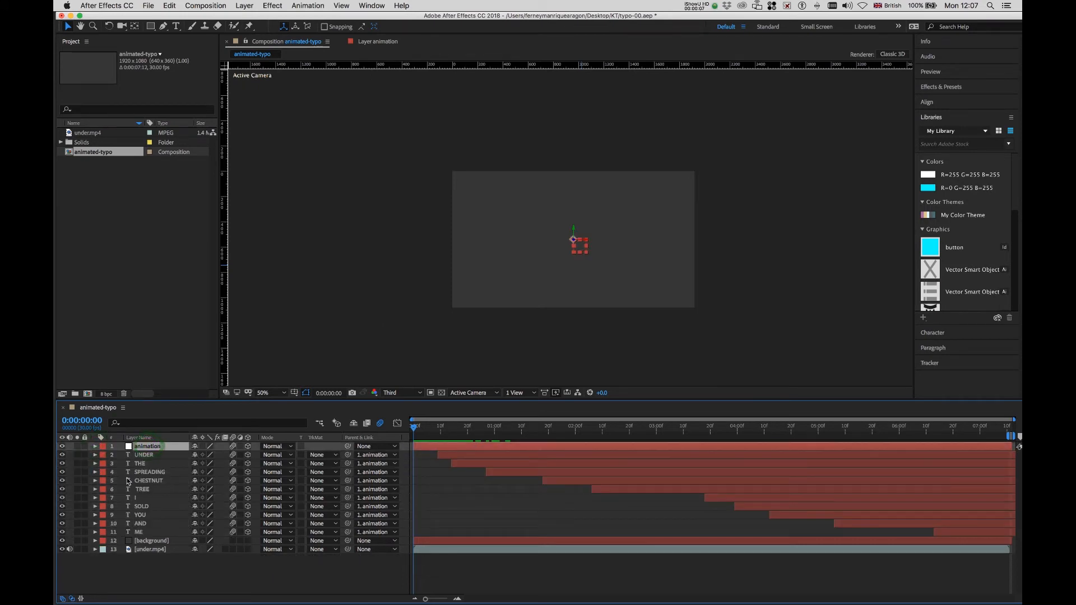
drag(417, 431, 666, 466)
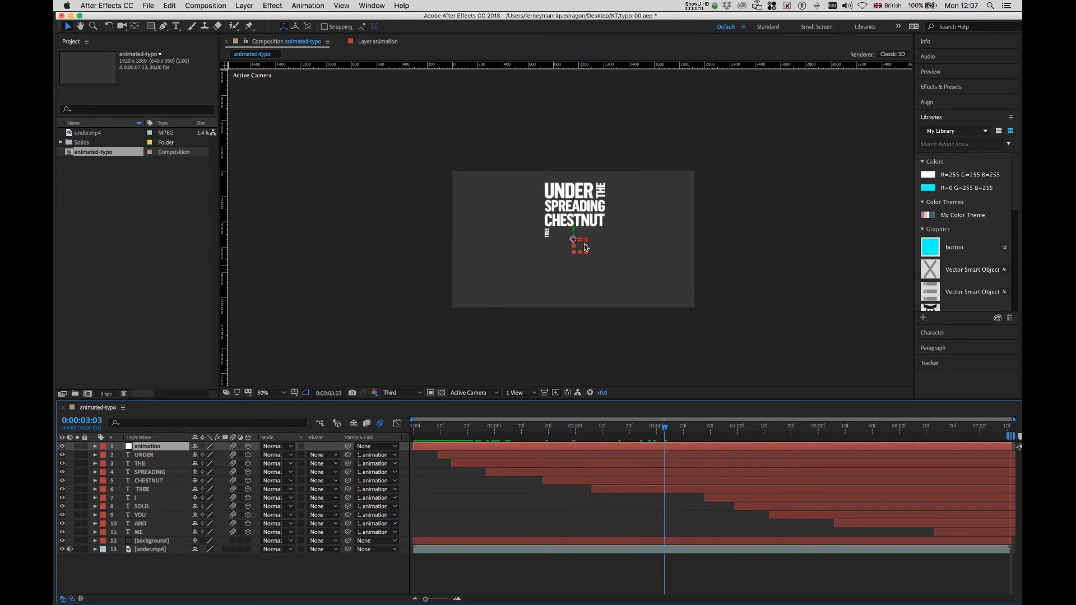
mouse_move(584, 245)
mouse_down()
mouse_move(560, 262)
mouse_move(582, 242)
mouse_move(603, 264)
mouse_move(590, 260)
mouse_up()
key(super+z)
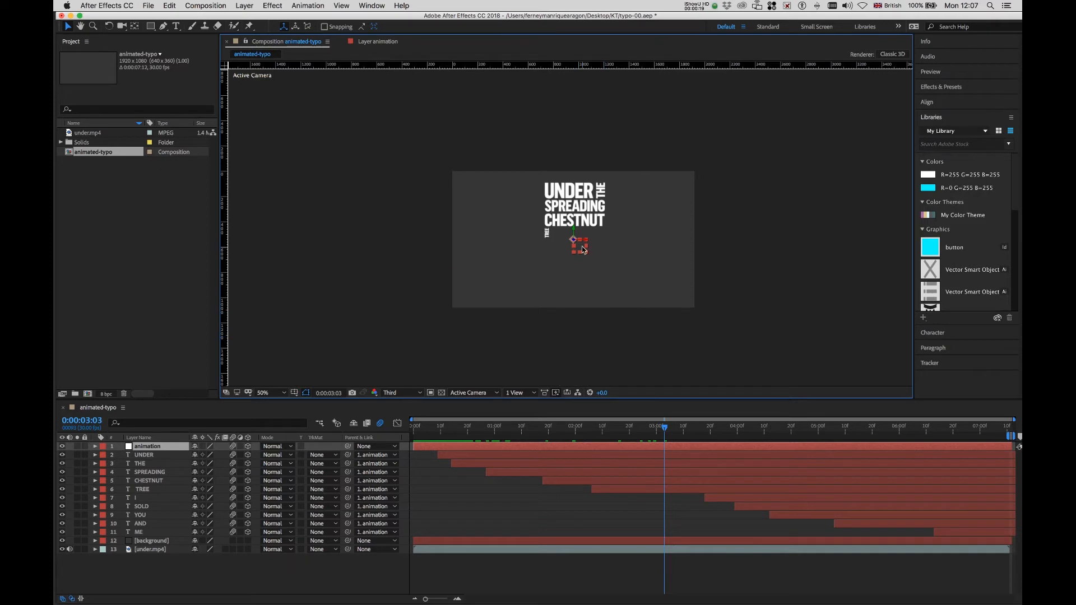
drag(582, 246, 599, 376)
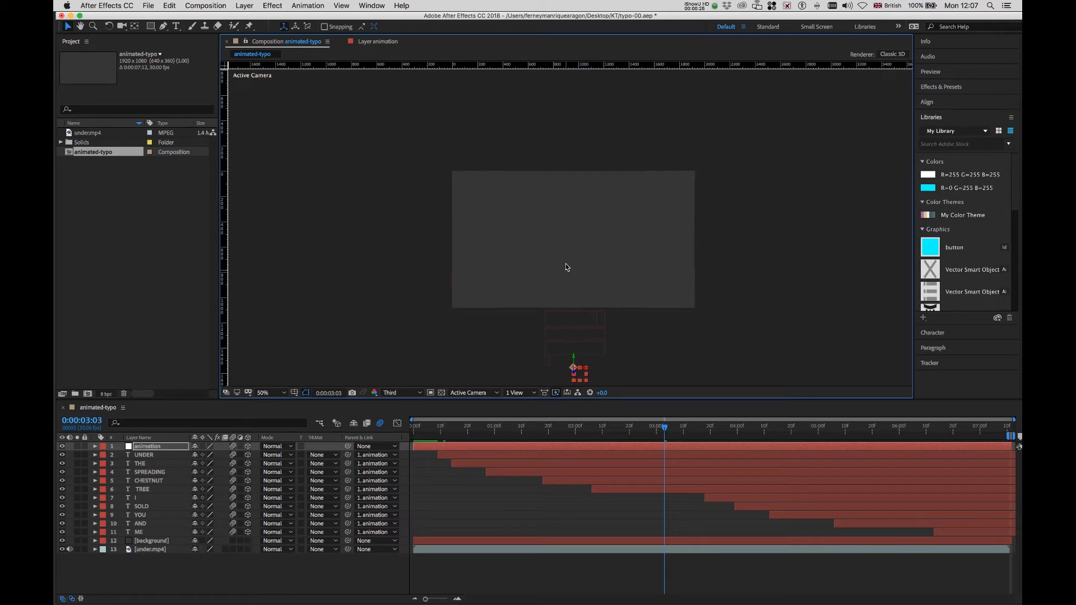
Set the first Position keyframe of the animation null at 0:00:00:00.
drag(664, 431, 403, 442)
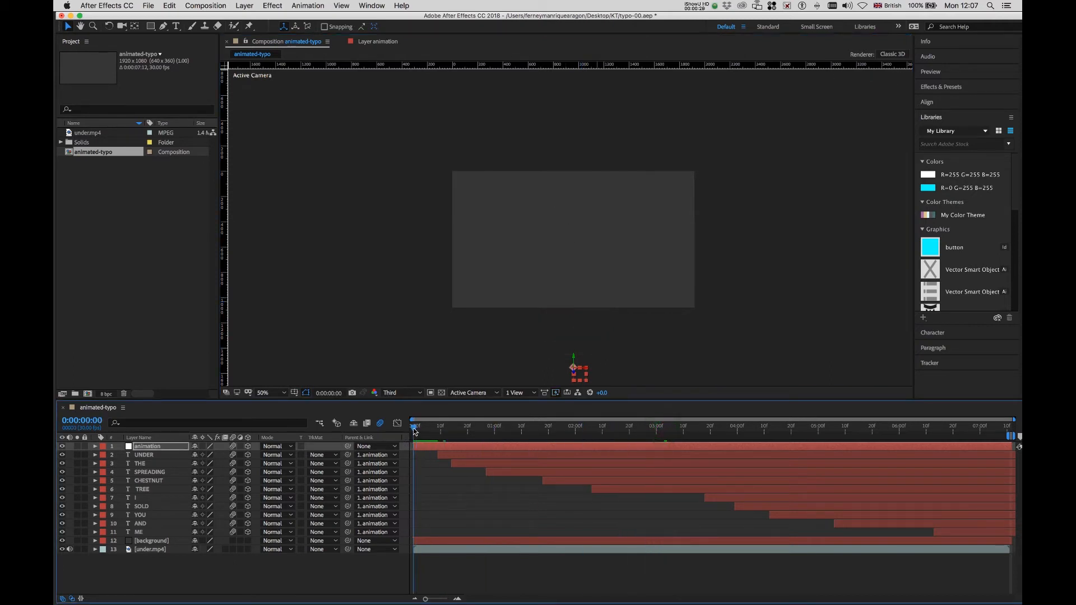
click(95, 446)
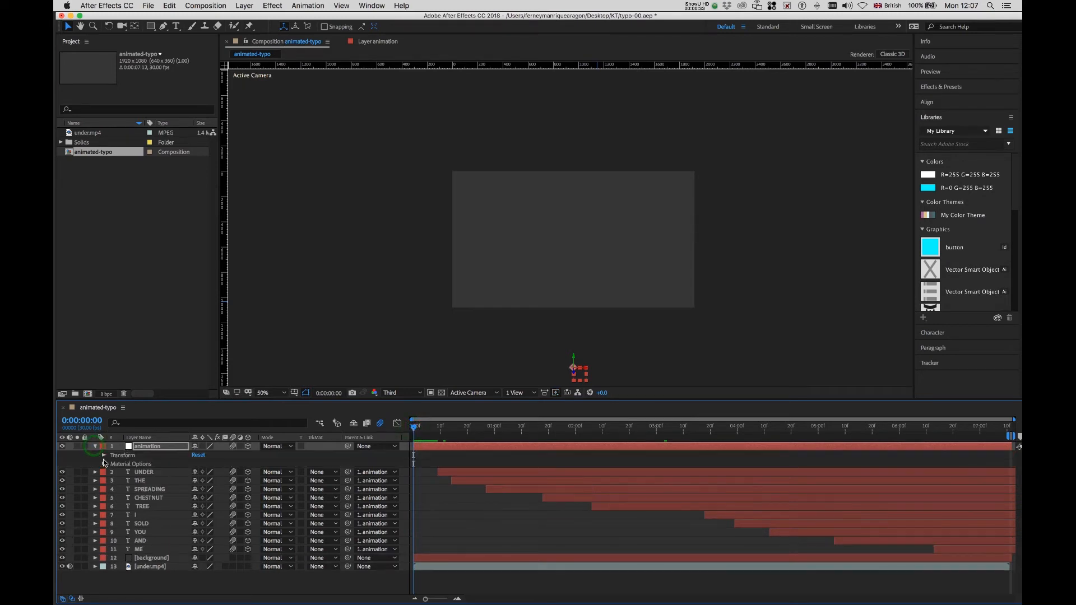
click(104, 455)
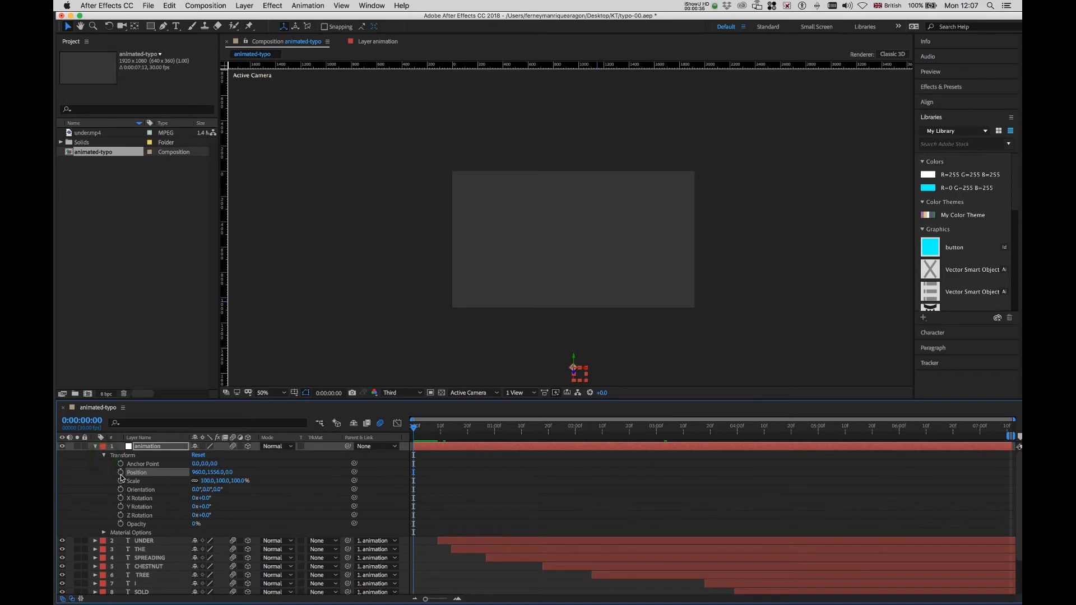
click(121, 474)
Add a Position keyframe at 0:00:00:11 and raise the animation null to about 960, 936 to bring the text into frame.
drag(416, 429, 443, 432)
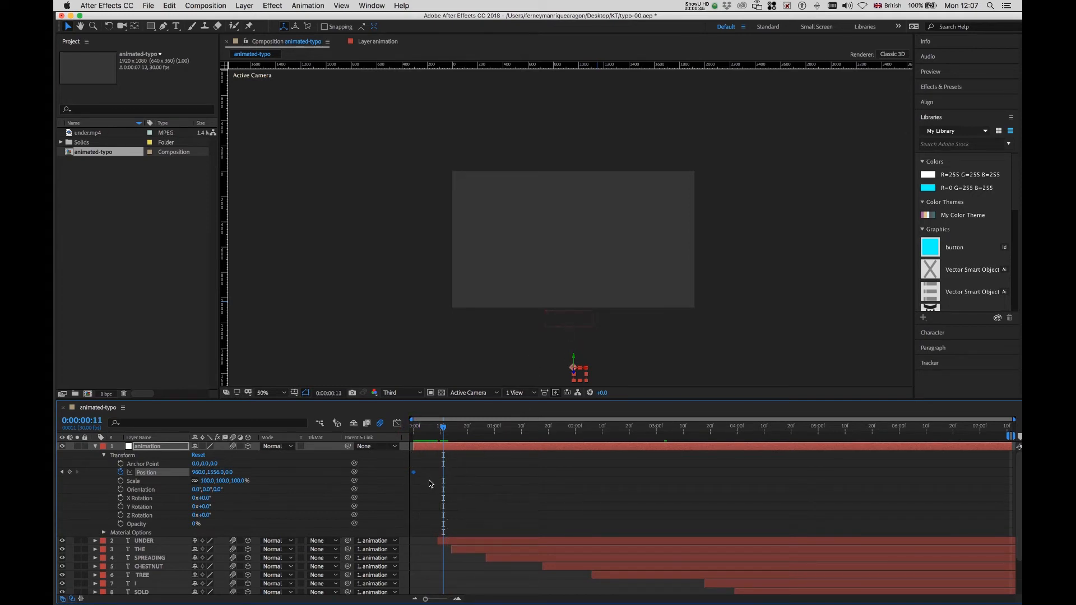
click(70, 472)
drag(581, 379, 577, 302)
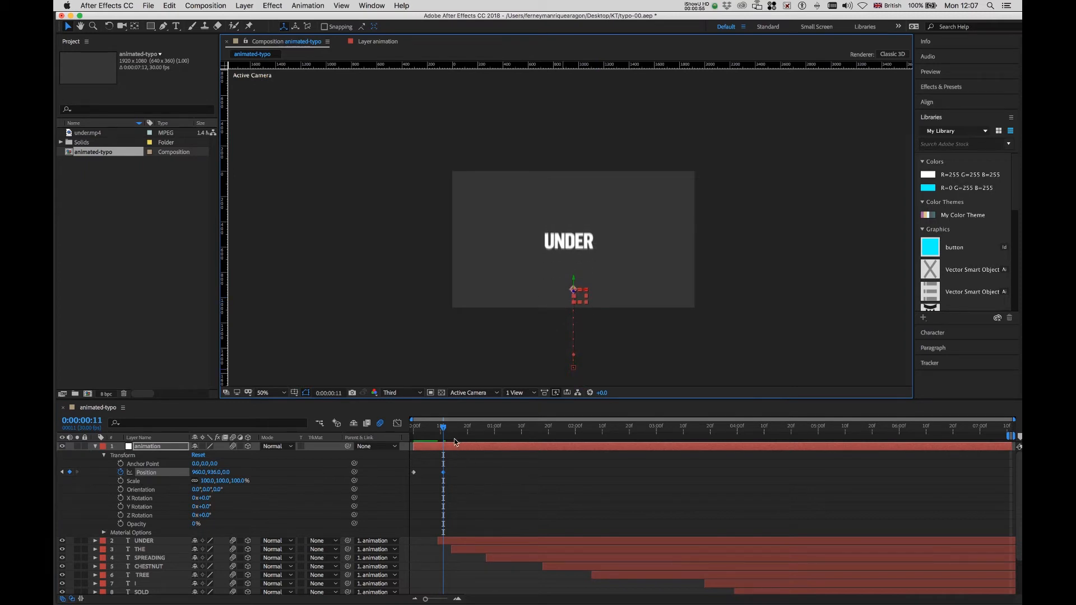
drag(443, 432, 444, 455)
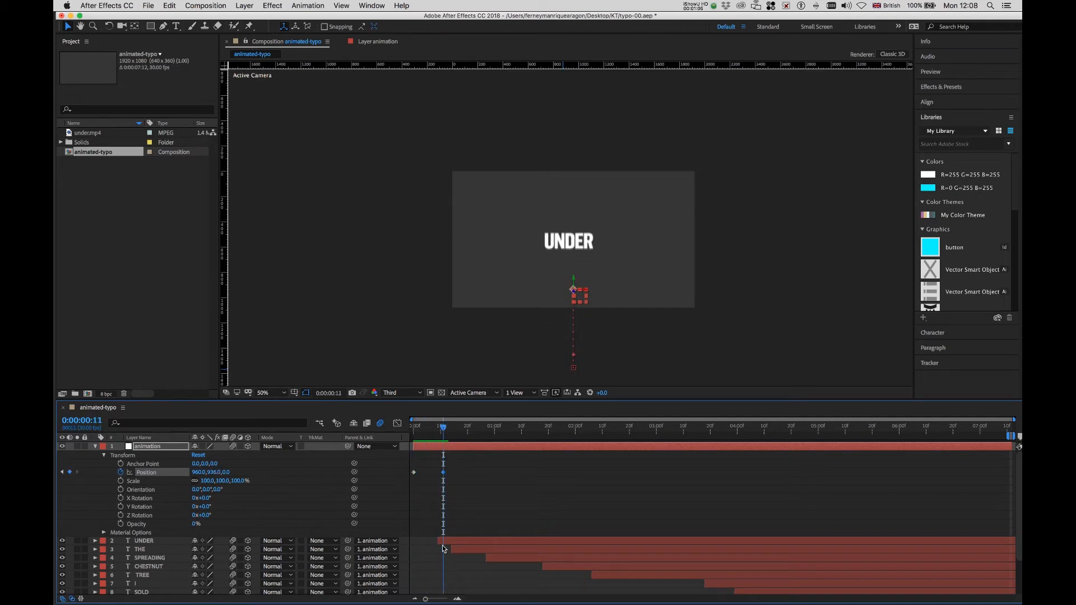
Extend the start of the UNDER layer back to the beginning of the composition and preview the rise from 0:00:00:00.
drag(439, 539, 407, 541)
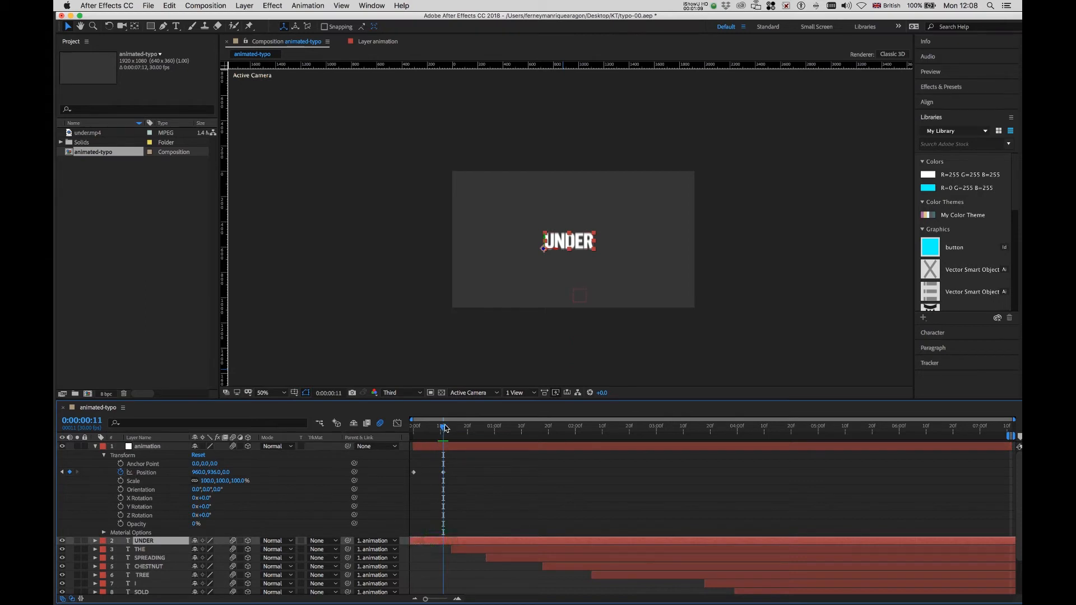
drag(446, 429, 379, 440)
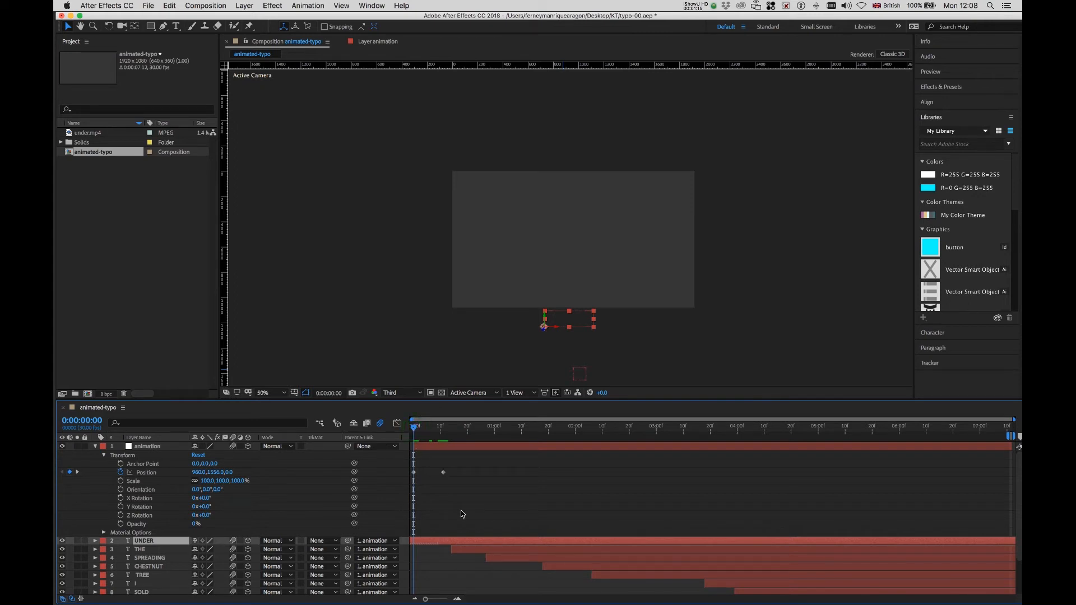
key(space)
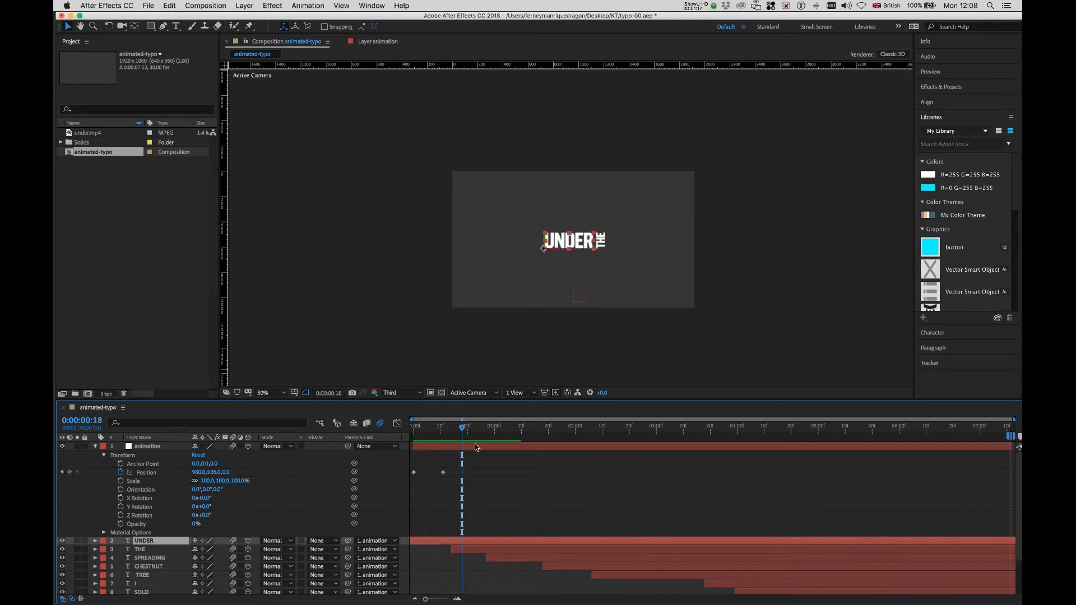
drag(462, 430, 405, 432)
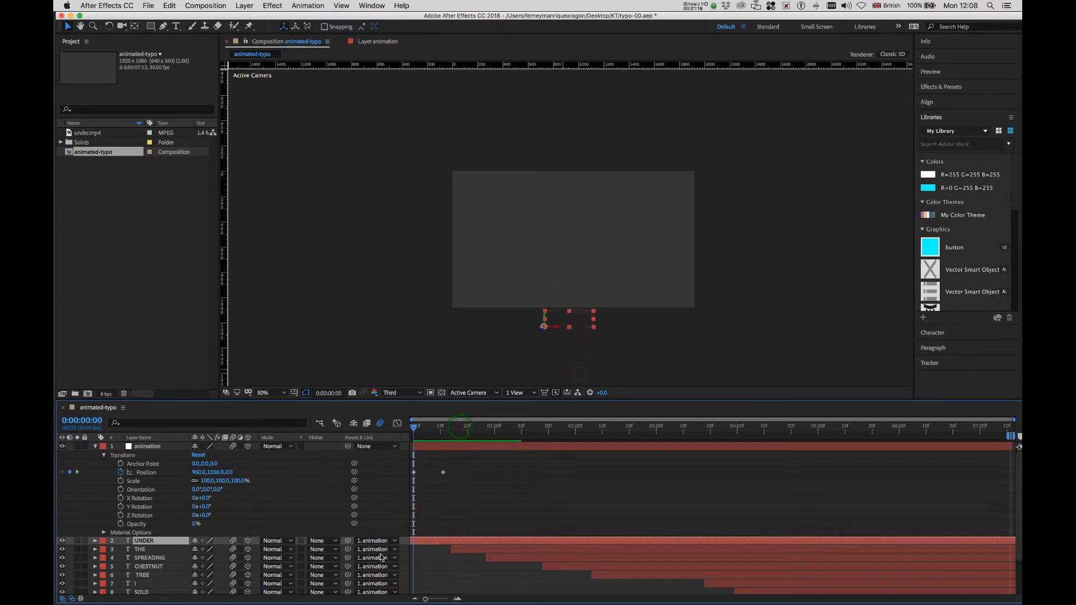
key(space)
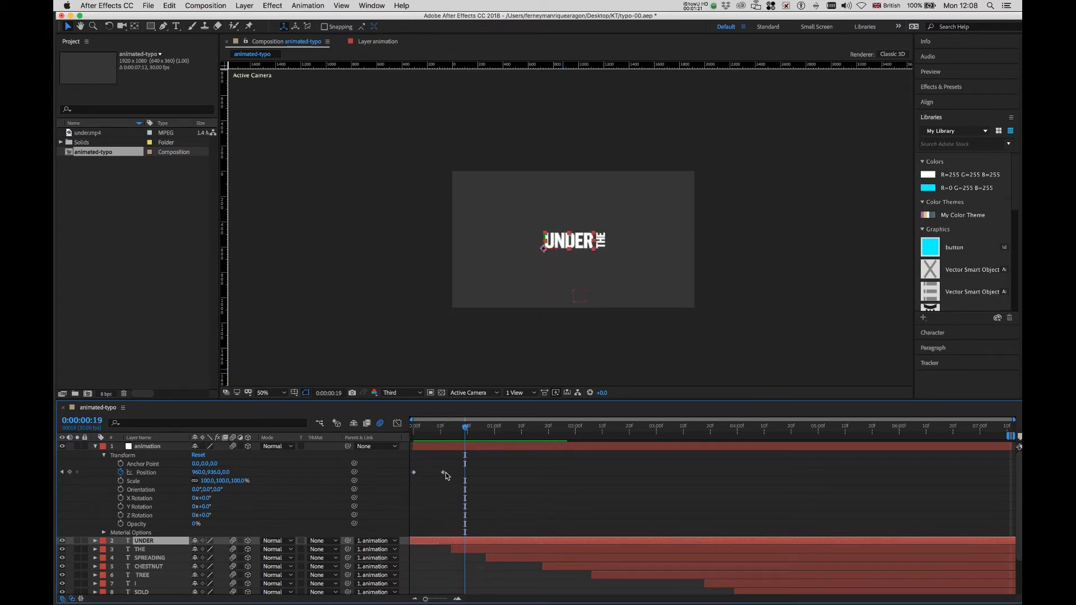
Shift the null's second Position keyframe earlier to about 0:00:00:09 and scrub back toward the start.
click(444, 472)
drag(444, 473, 438, 474)
drag(467, 429, 401, 441)
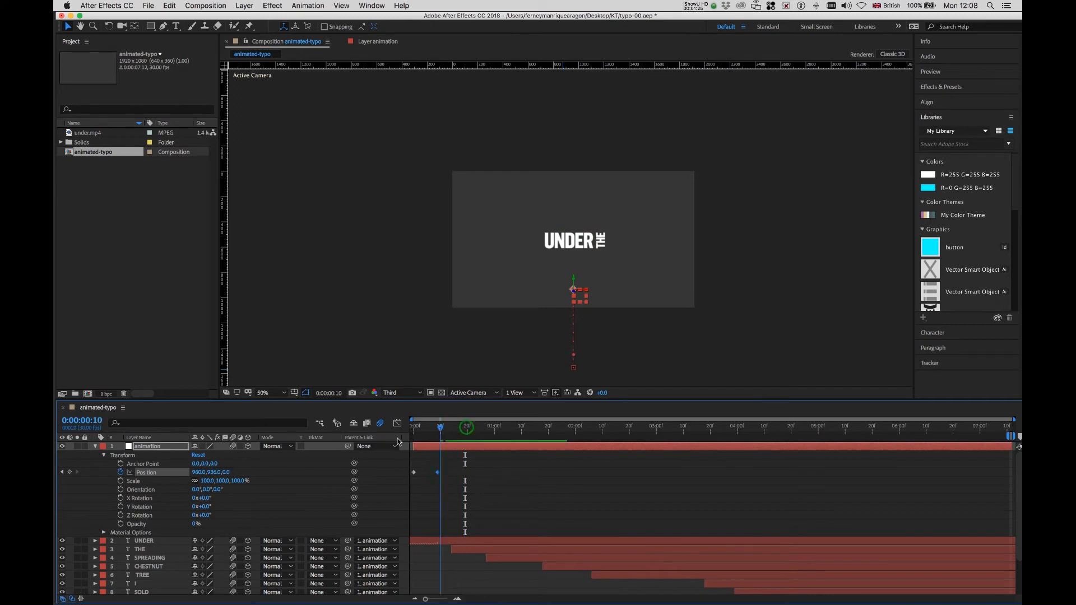
Preview the rise, then apply Easy Ease to both Position keyframes of the animation null.
key(space)
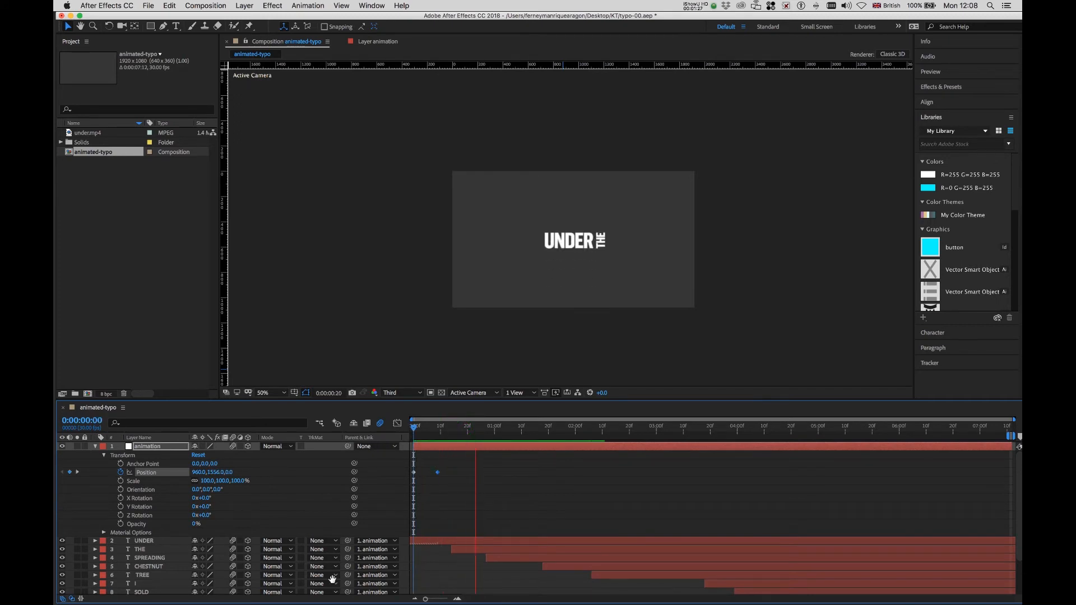
key(space)
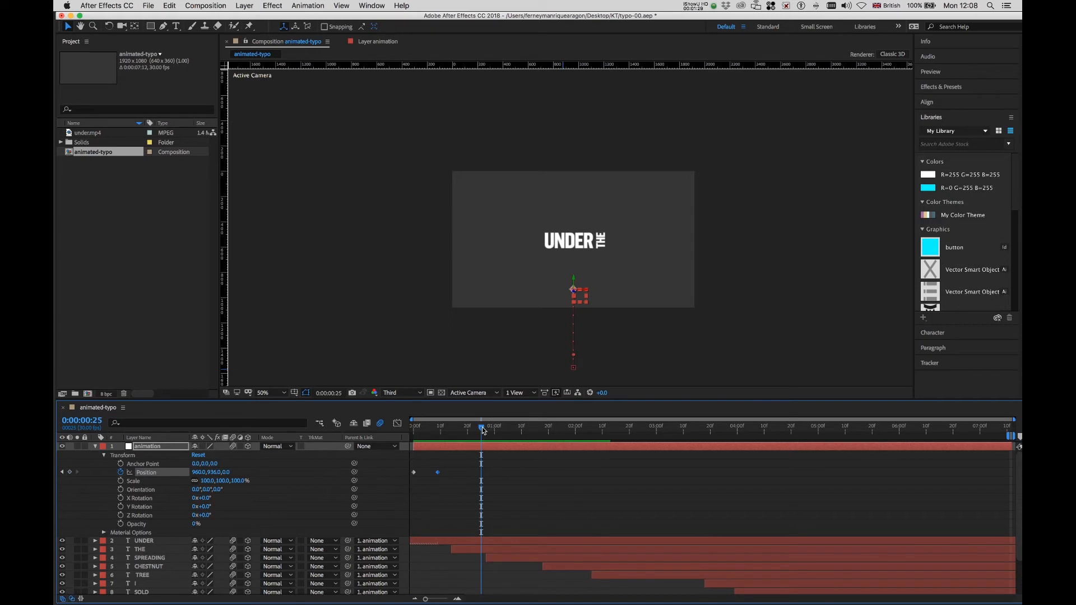
drag(460, 473, 415, 478)
right_click(439, 473)
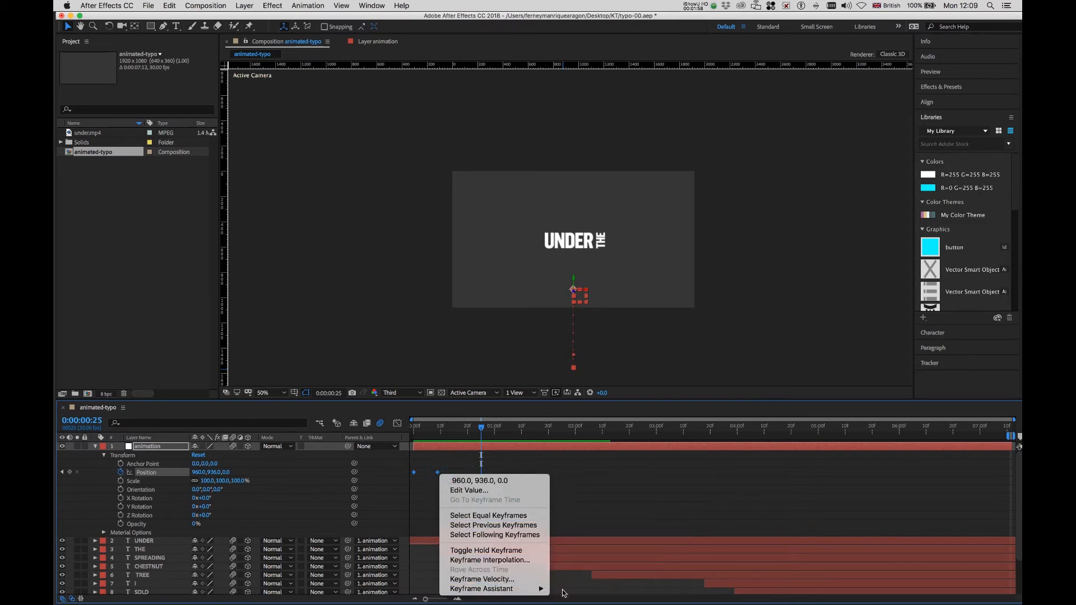
mouse_move(543, 591)
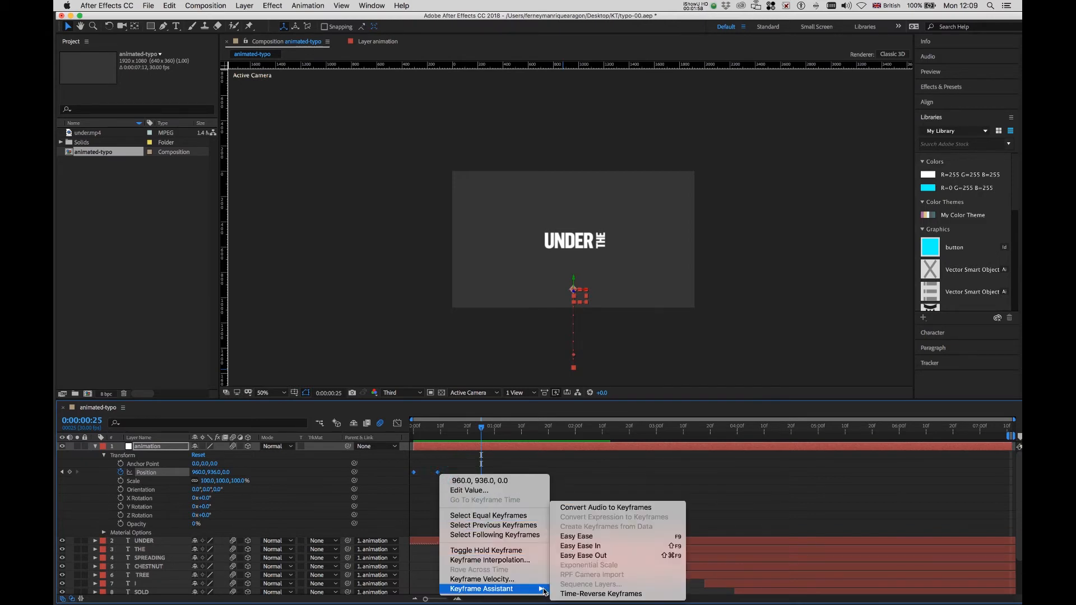
click(587, 538)
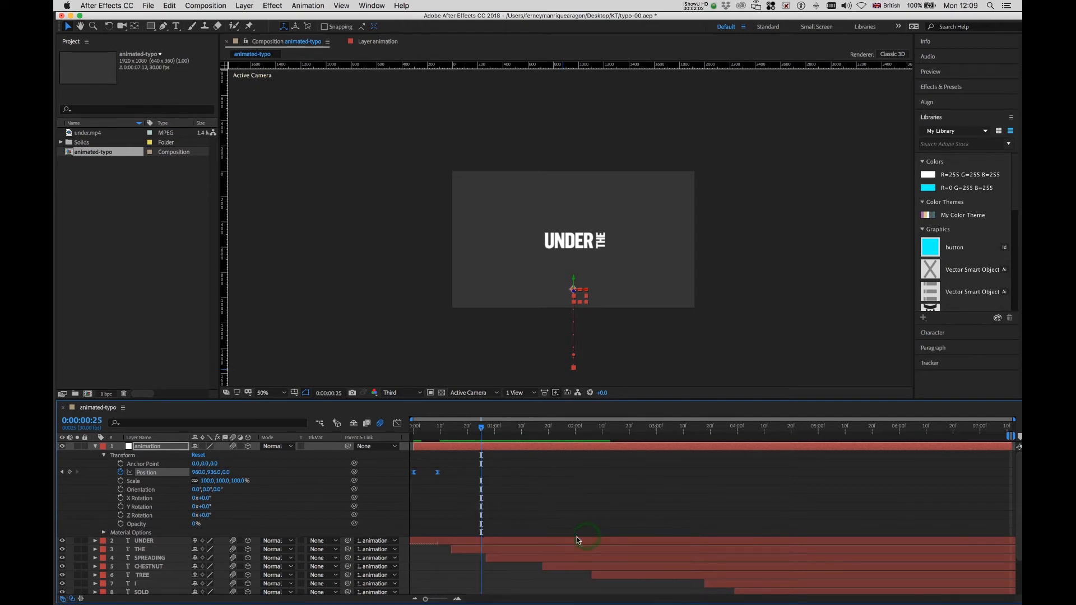
Scrub through the start of the eased rise and examine the blurred UNDER text up close at 0:00:00:06.
drag(481, 430, 338, 438)
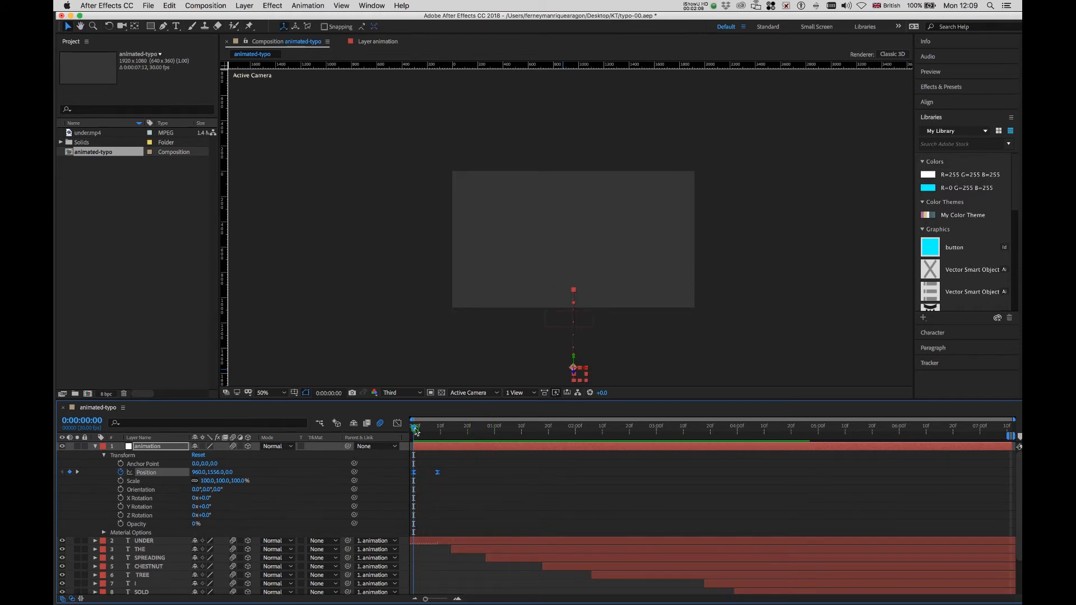
drag(415, 430, 430, 433)
key(/)
key(.)
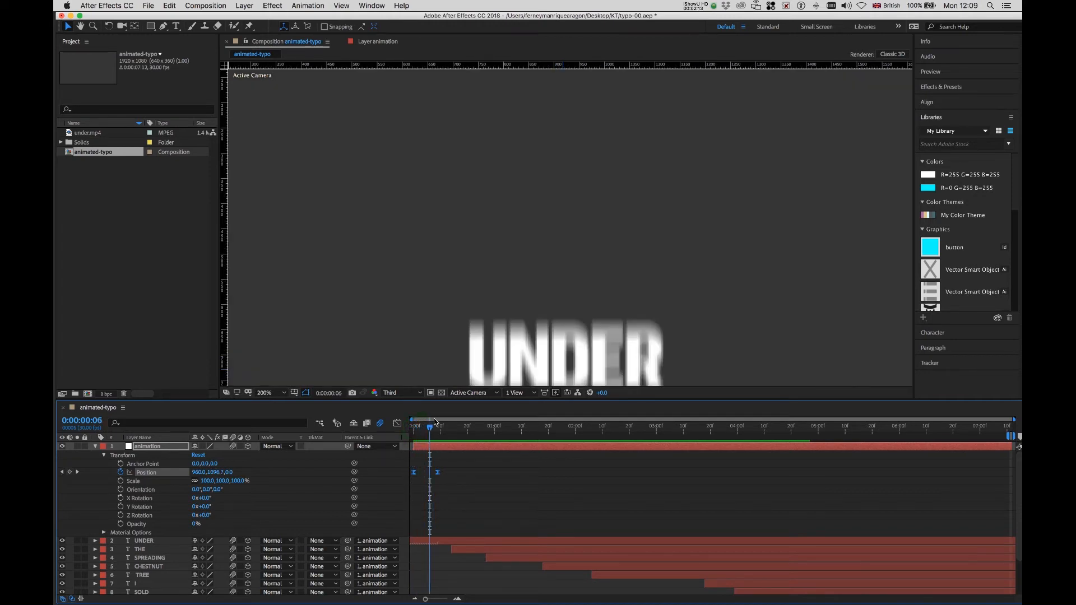
key(space)
drag(442, 337, 468, 227)
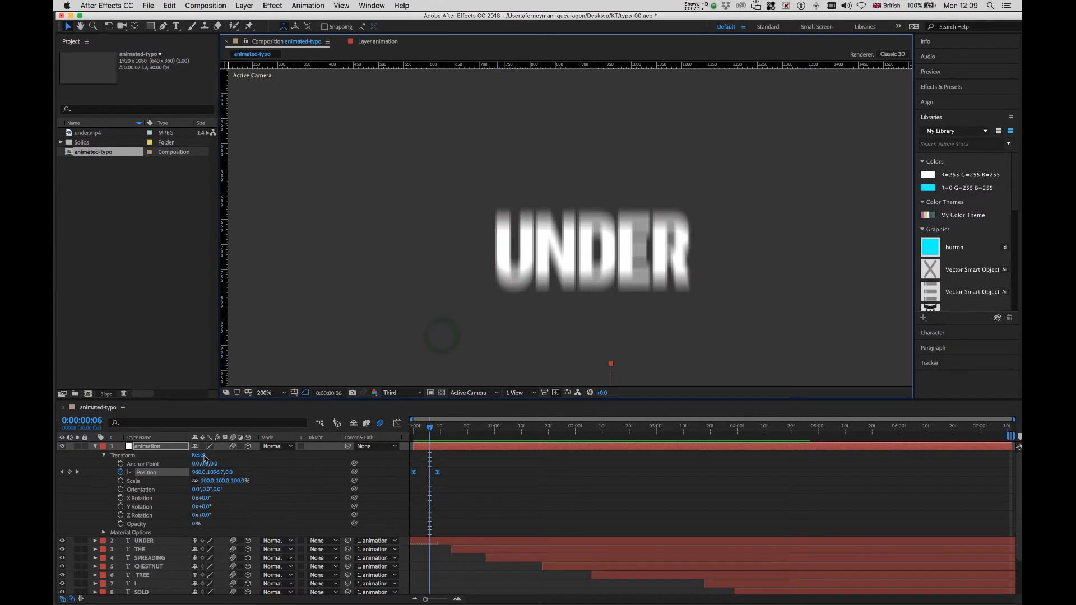
Collapse the animation layer and compare UNDER with the composition's motion blur disabled and re-enabled around 0:00:00:05.
click(94, 446)
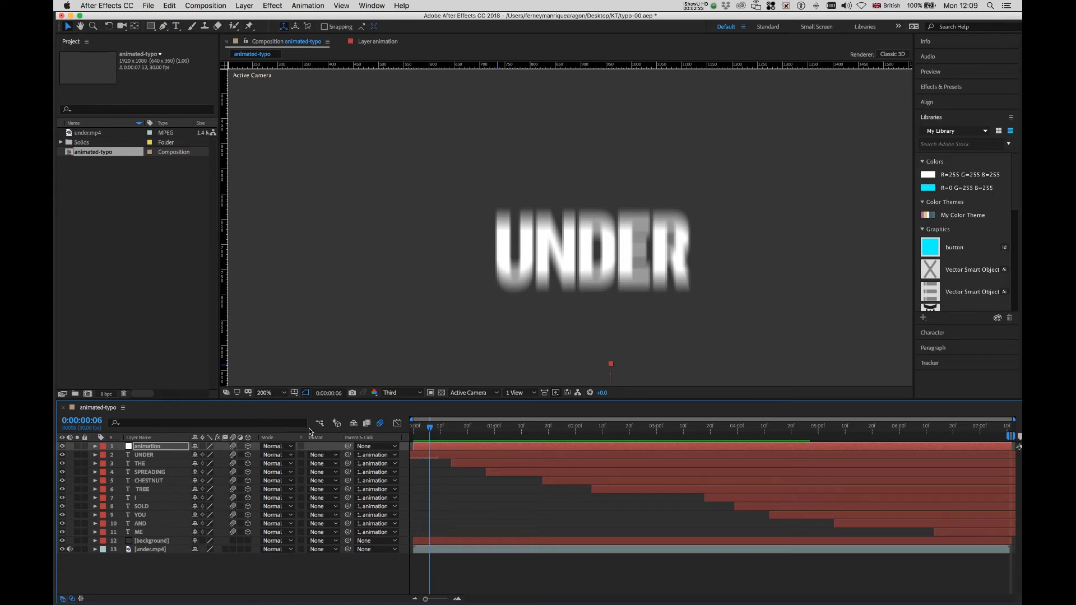
click(380, 425)
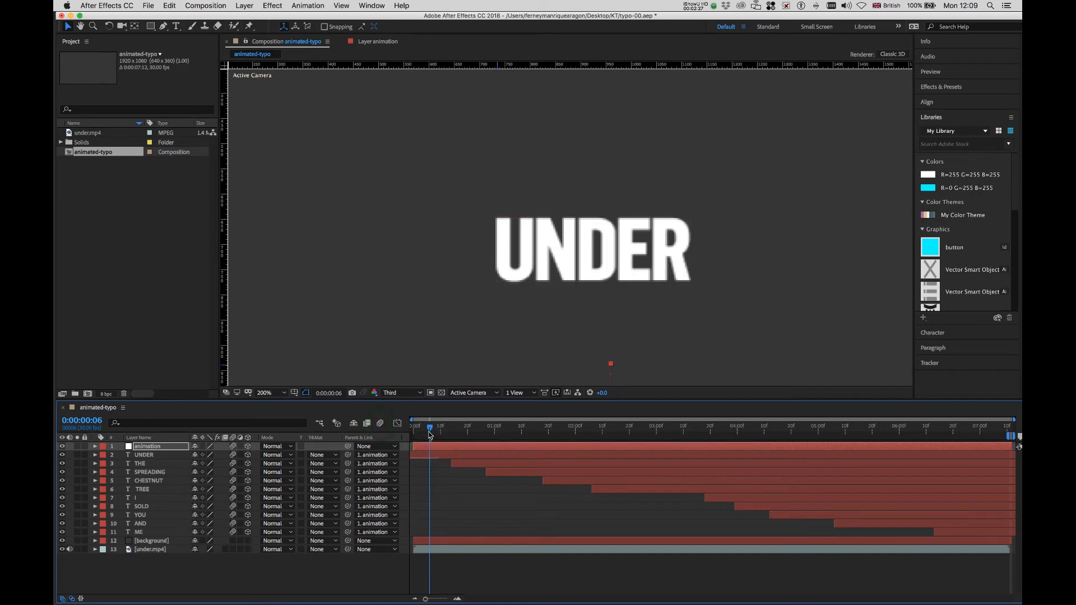
mouse_move(430, 432)
mouse_down()
mouse_move(416, 431)
mouse_move(426, 431)
mouse_up()
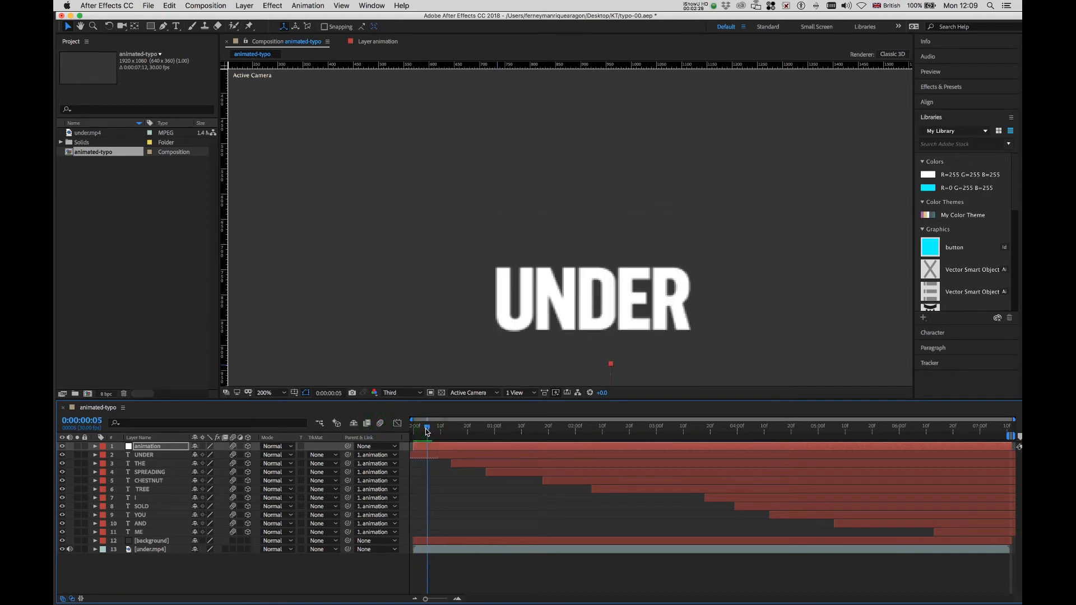
click(380, 424)
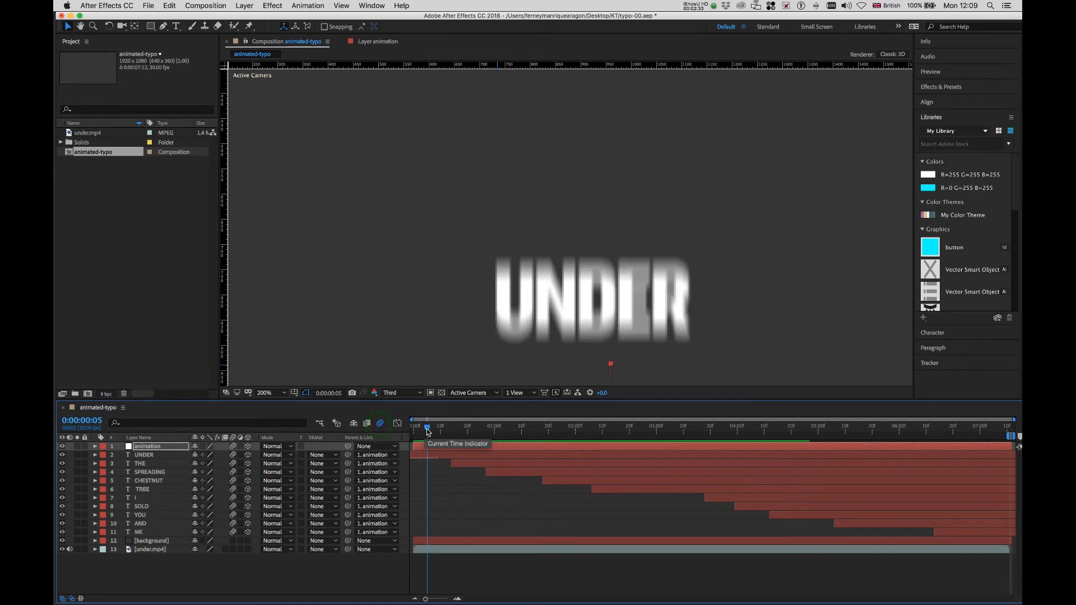
Set a first Opacity keyframe of 0% on the THE layer at 0:00:00:10.
drag(426, 429, 453, 441)
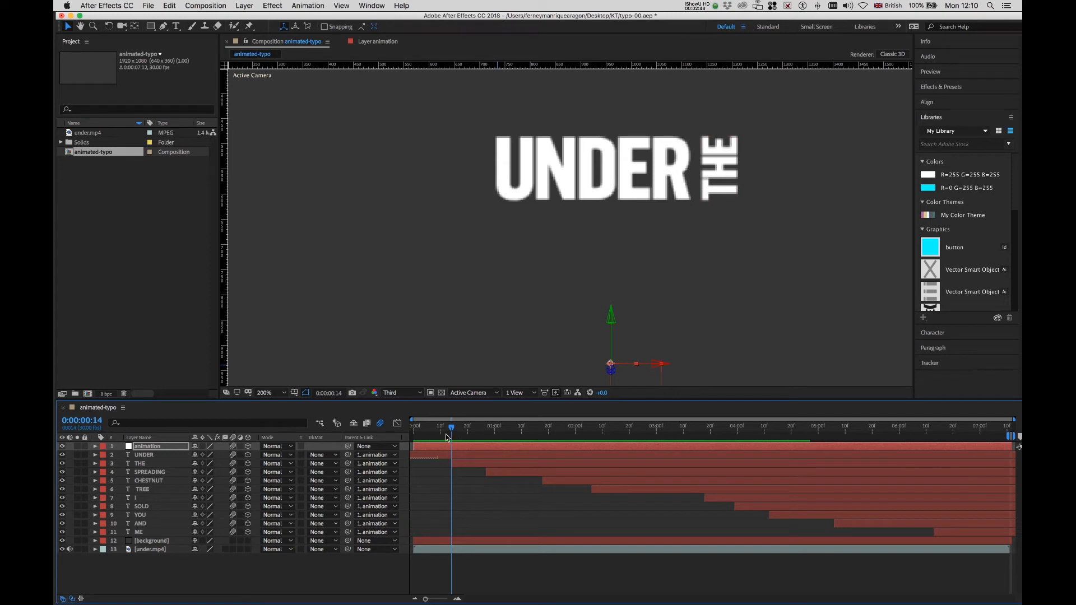
click(153, 464)
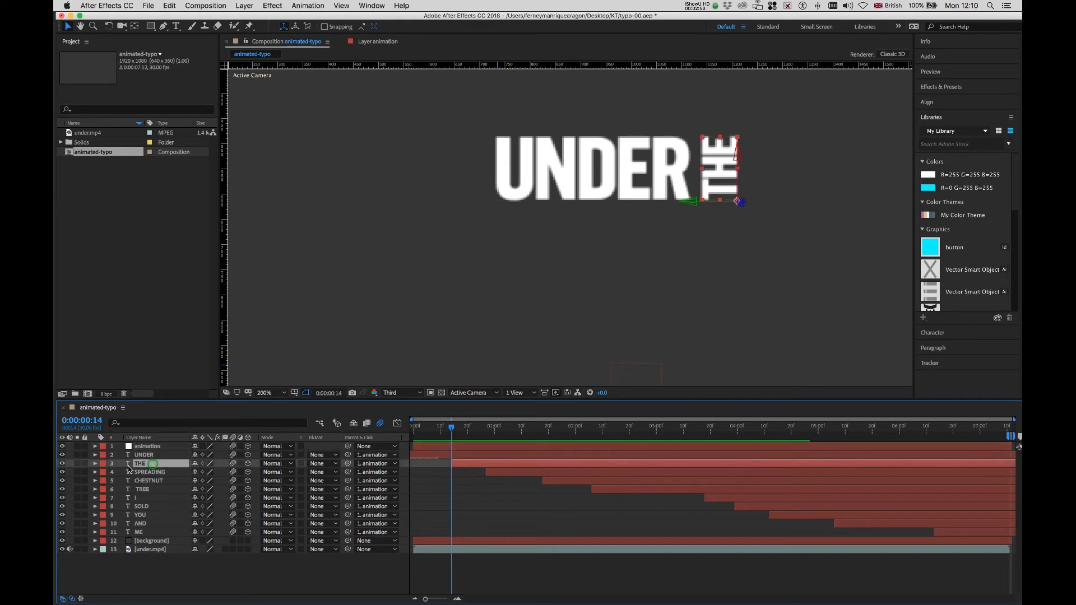
click(95, 465)
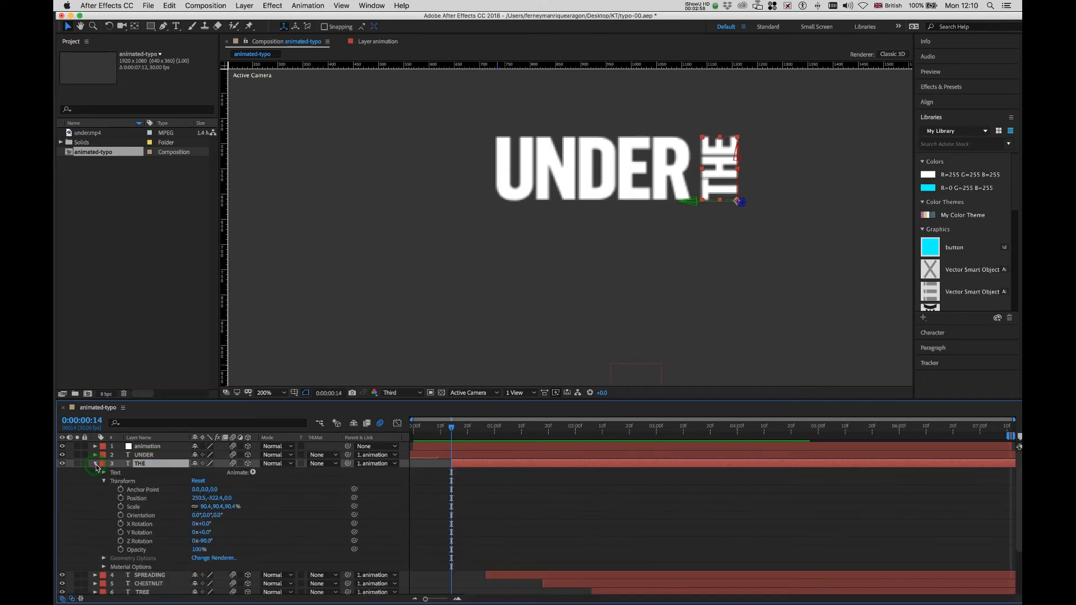
key(Page_Up)
key(Page_Up)
key(Page_Up)
key(Page_Up)
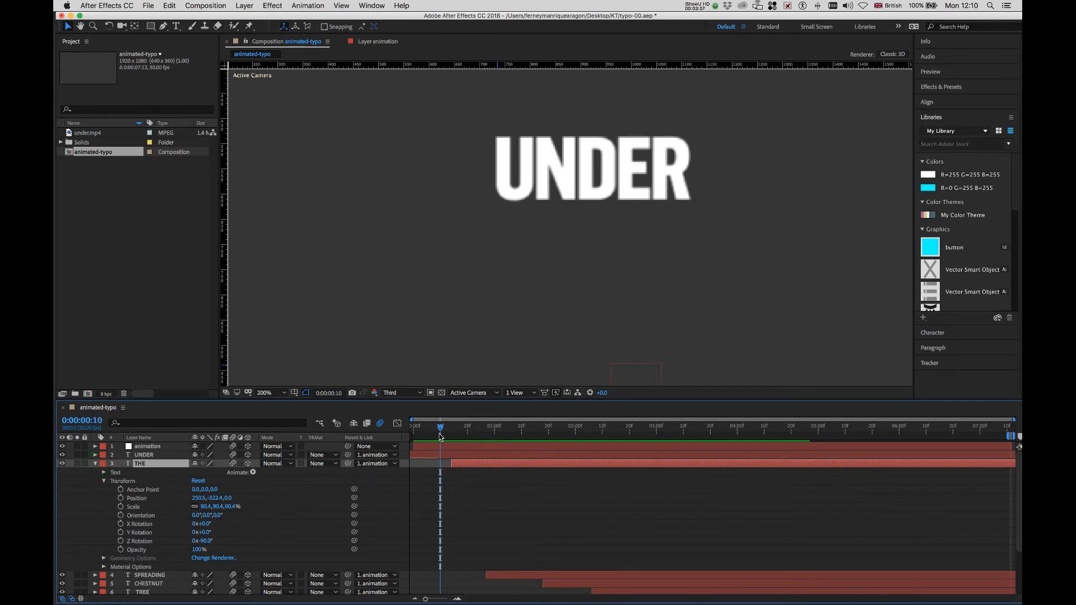
click(477, 462)
click(119, 550)
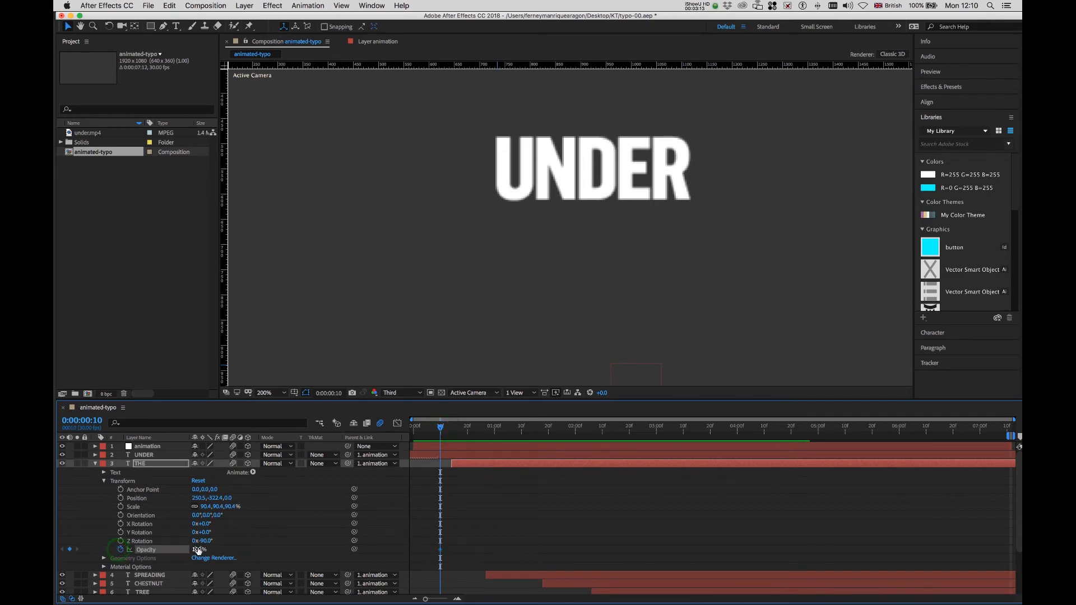
click(199, 549)
text(0)
Add an Opacity keyframe of 100% on the THE layer at 0:00:00:15.
drag(443, 430, 457, 432)
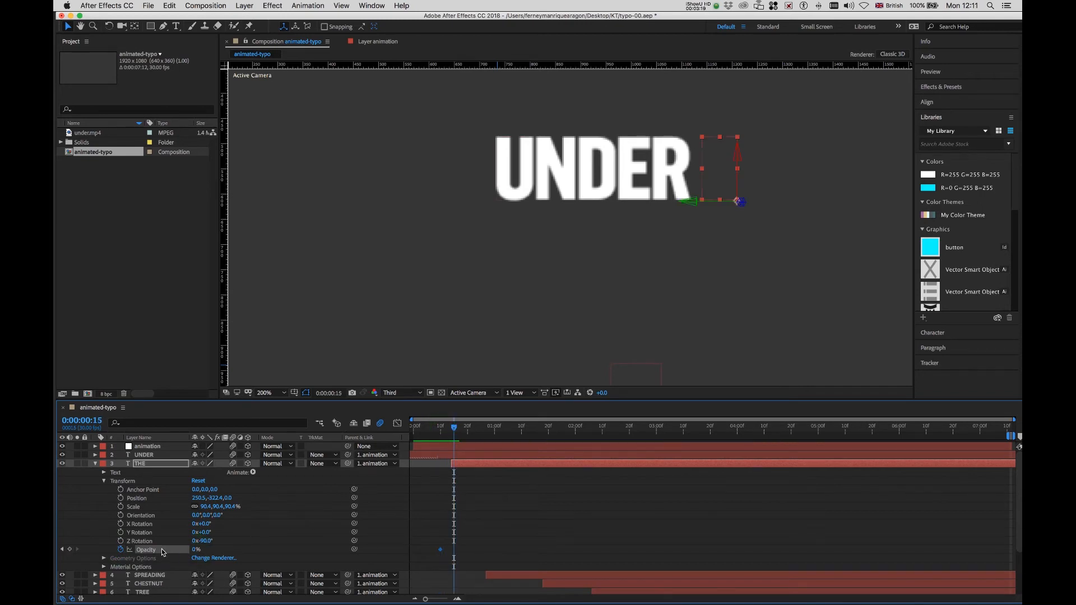
click(195, 549)
click(70, 549)
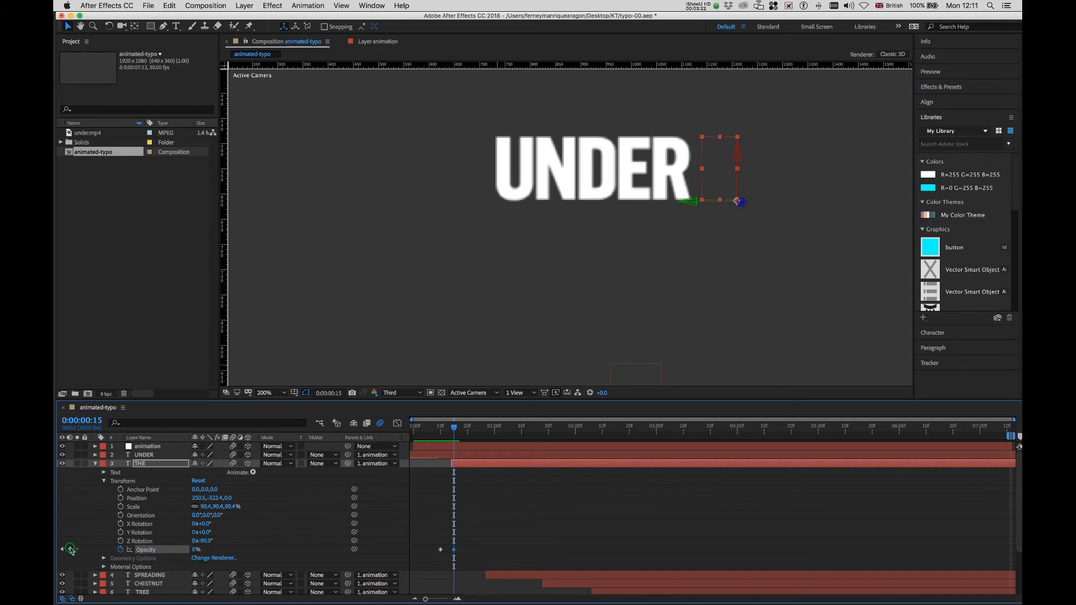
click(196, 552)
text(100)
key(Return)
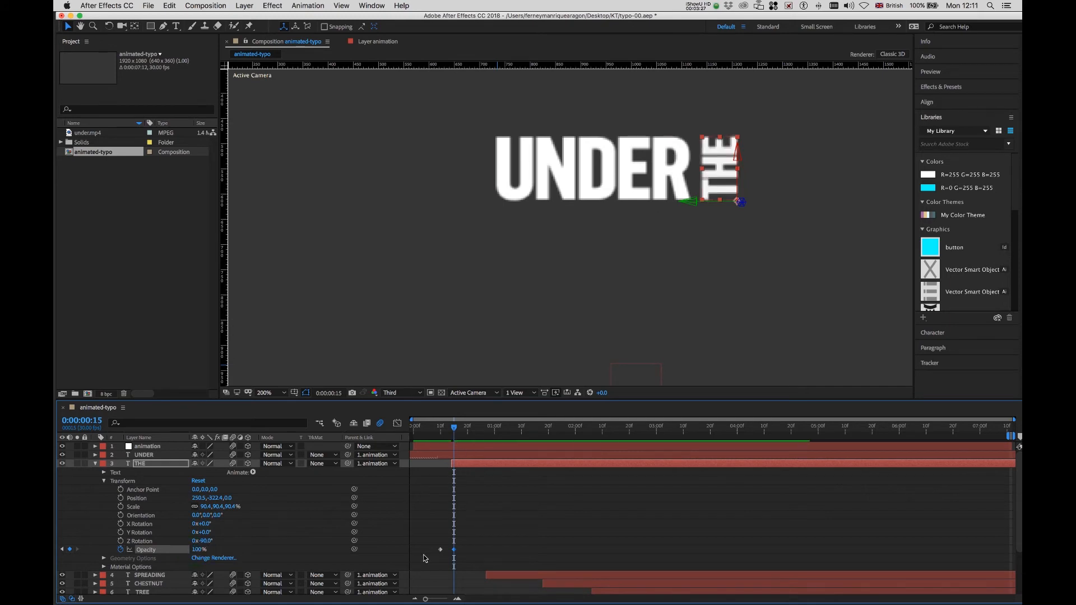
Apply Easy Ease to both Opacity keyframes of the THE layer and preview the fade-in from the start.
drag(427, 544, 477, 556)
right_click(439, 552)
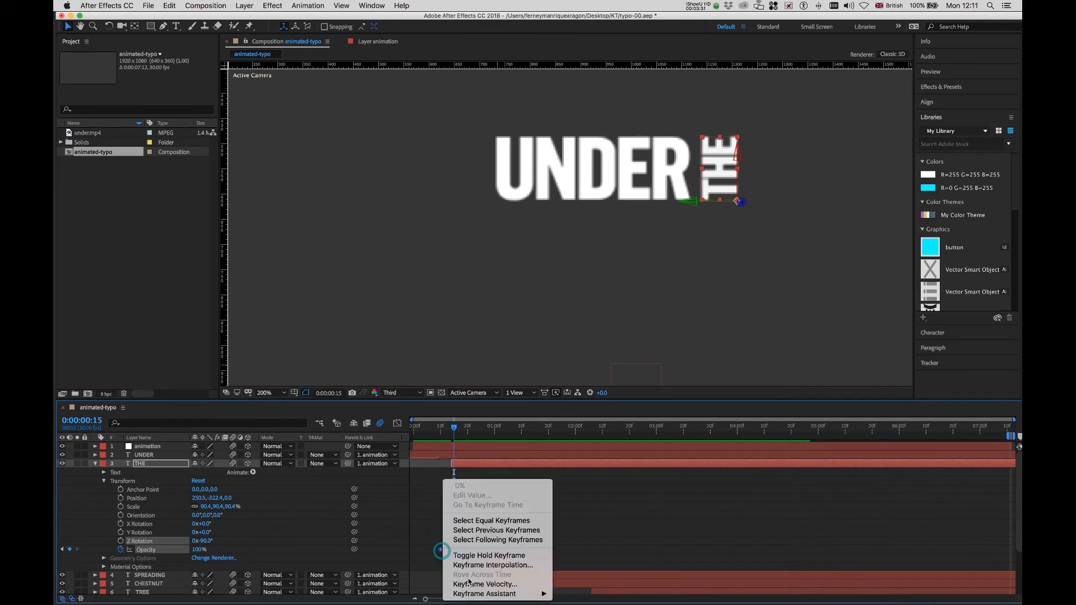
mouse_move(493, 595)
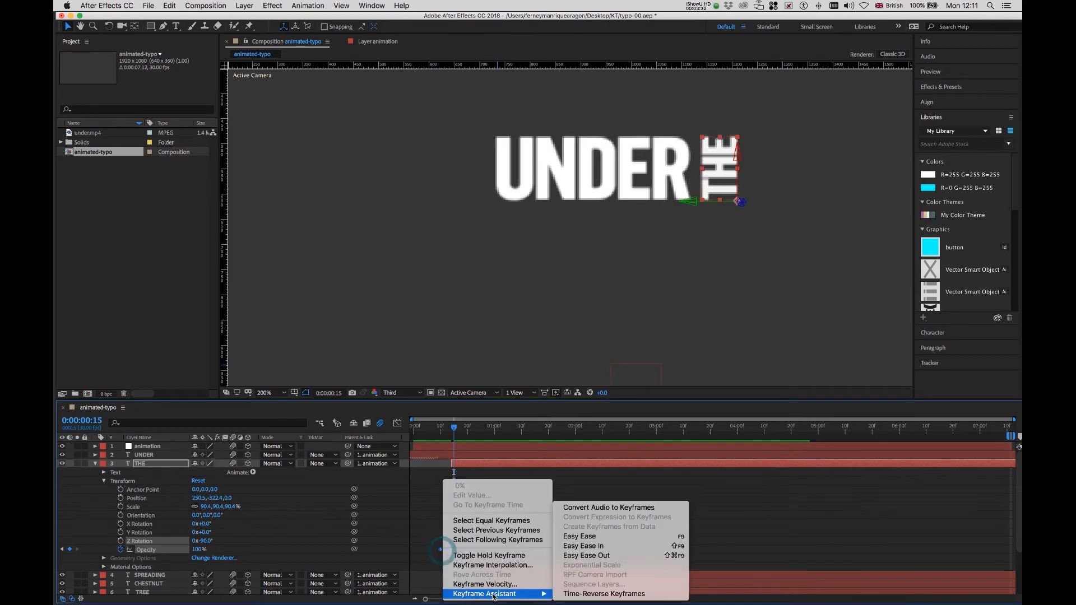
click(579, 537)
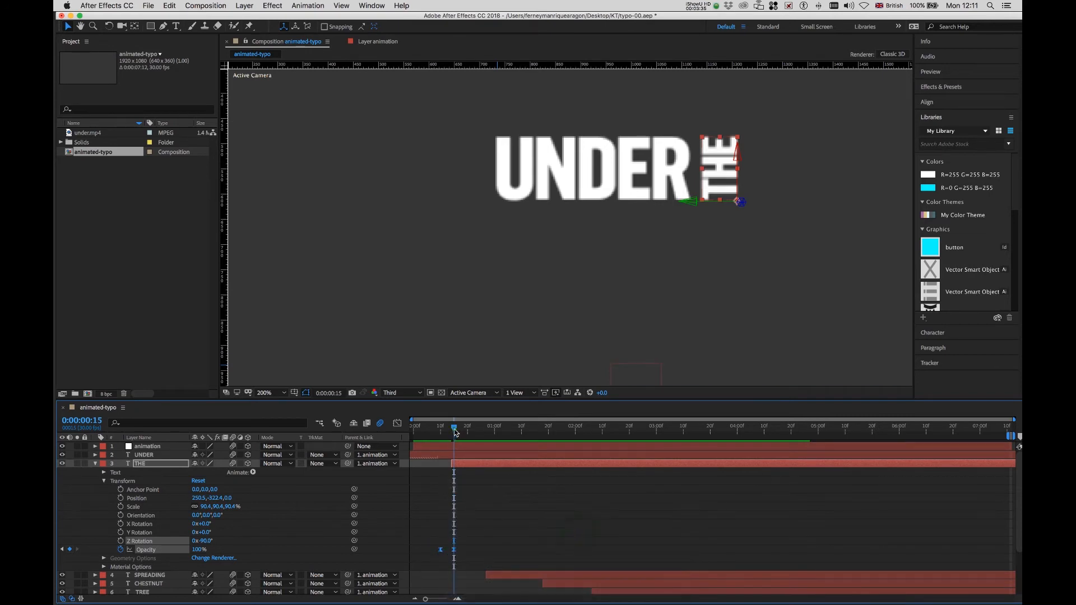
drag(452, 432, 395, 429)
key(space)
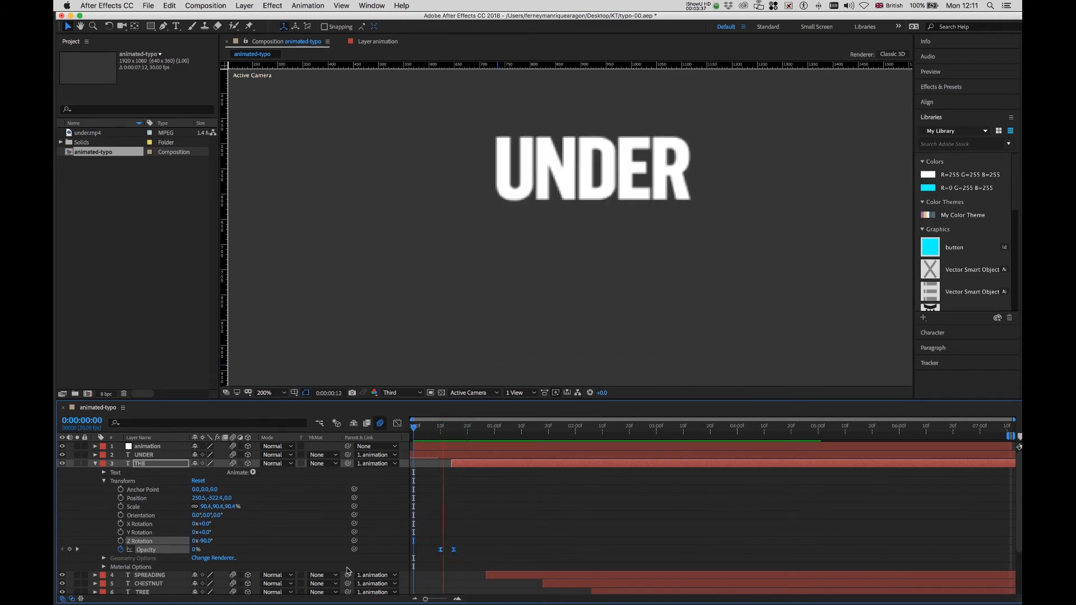
Lengthen THE's fade by shifting its second Opacity keyframe to about 0:00:00:17, keeping the first at 0:00:00:10, and preview it.
drag(500, 426, 455, 427)
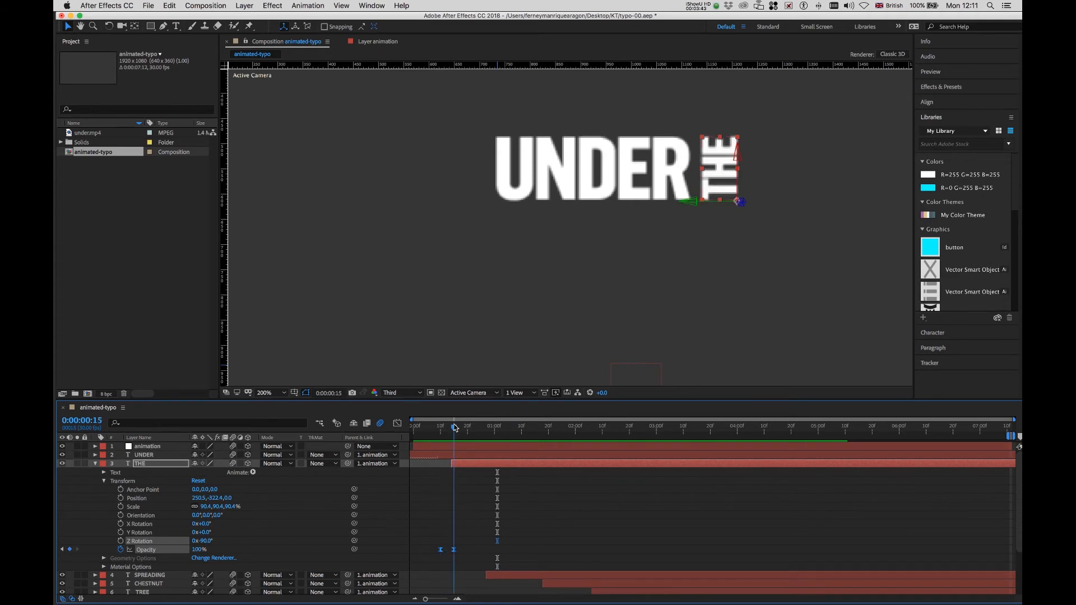
drag(454, 550, 459, 549)
drag(455, 432, 466, 459)
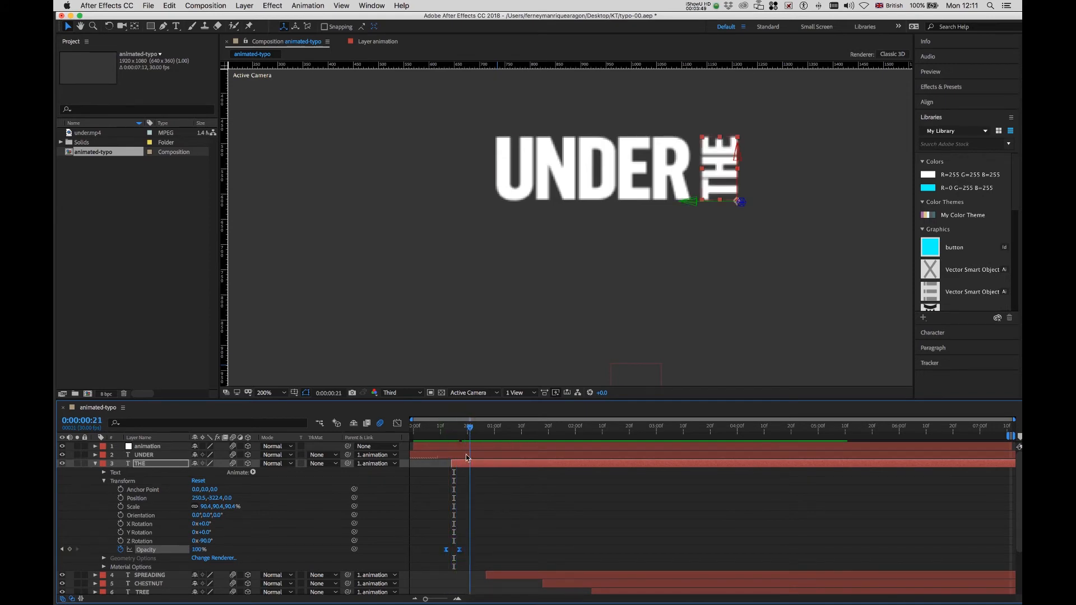
click(447, 554)
click(441, 550)
drag(470, 430, 401, 433)
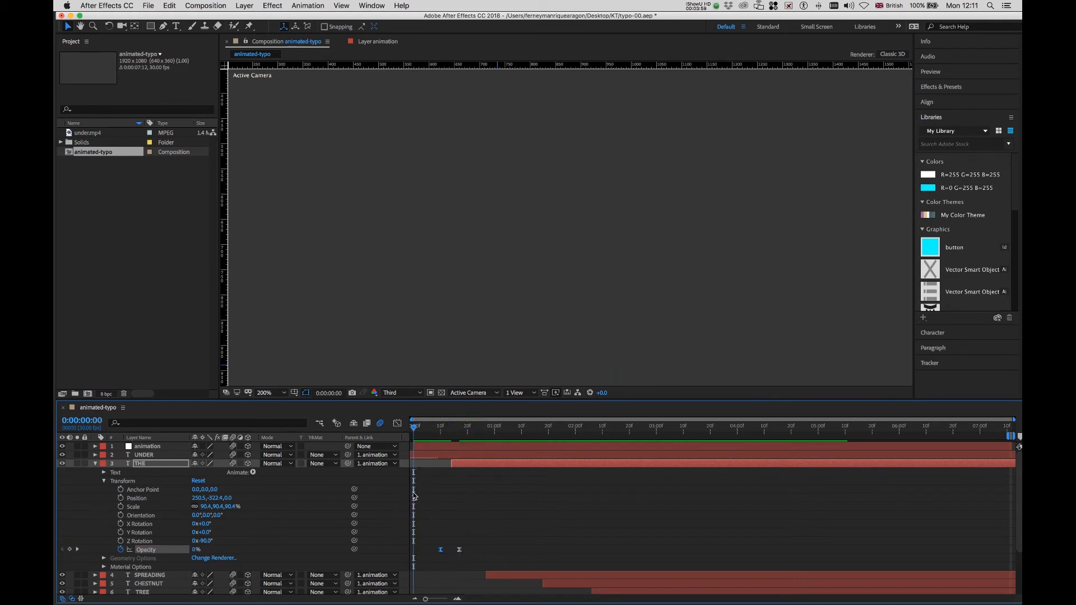
key(space)
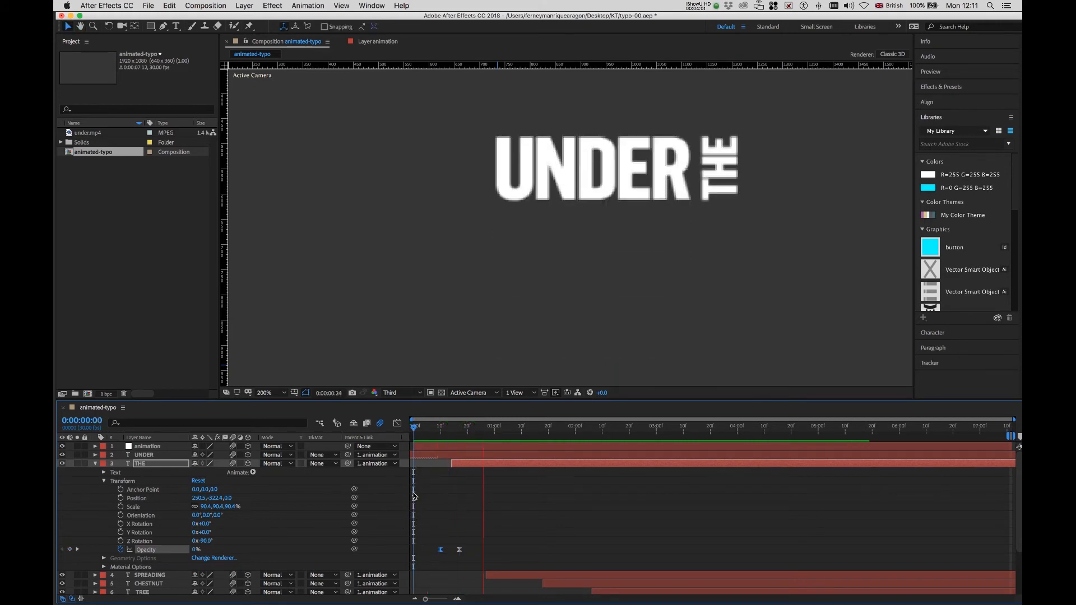
key(space)
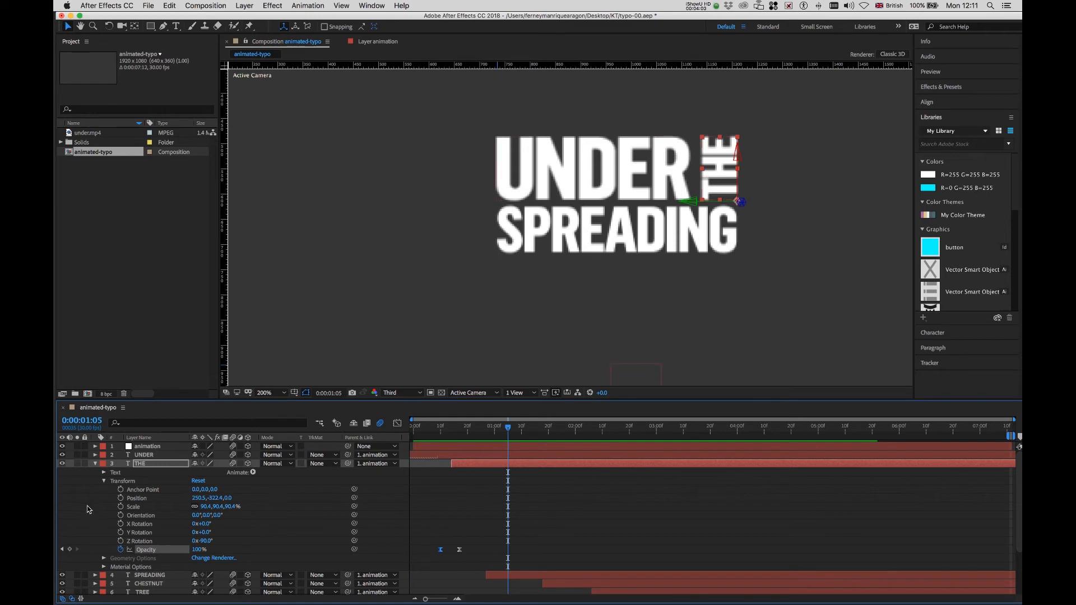
click(95, 464)
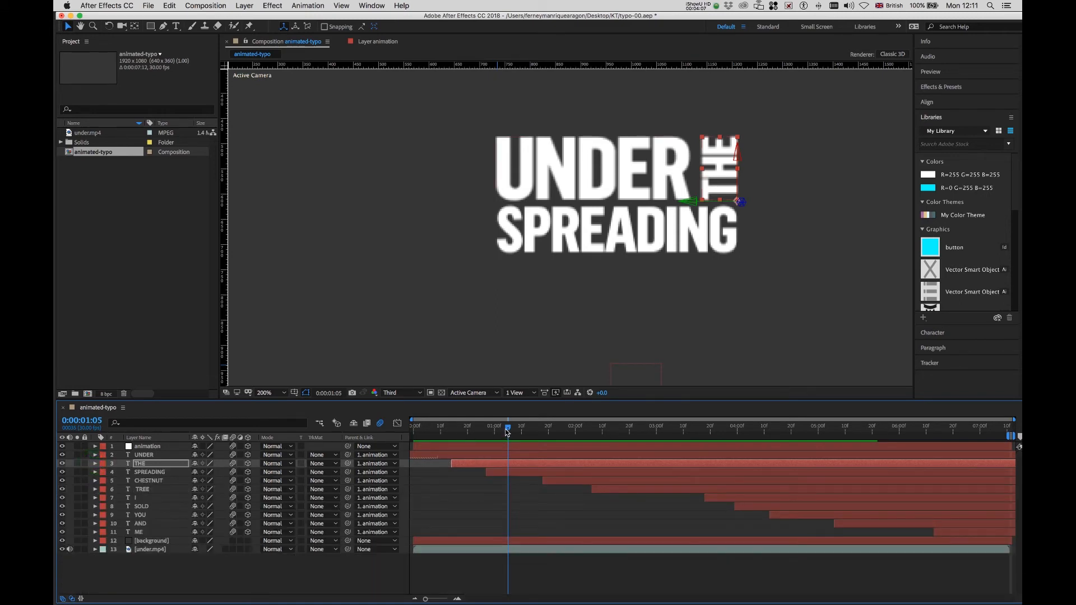
Add a Position keyframe holding the animation null at 960, 936, 0 at 0:00:00:21, before SPREADING appears.
drag(509, 432, 465, 432)
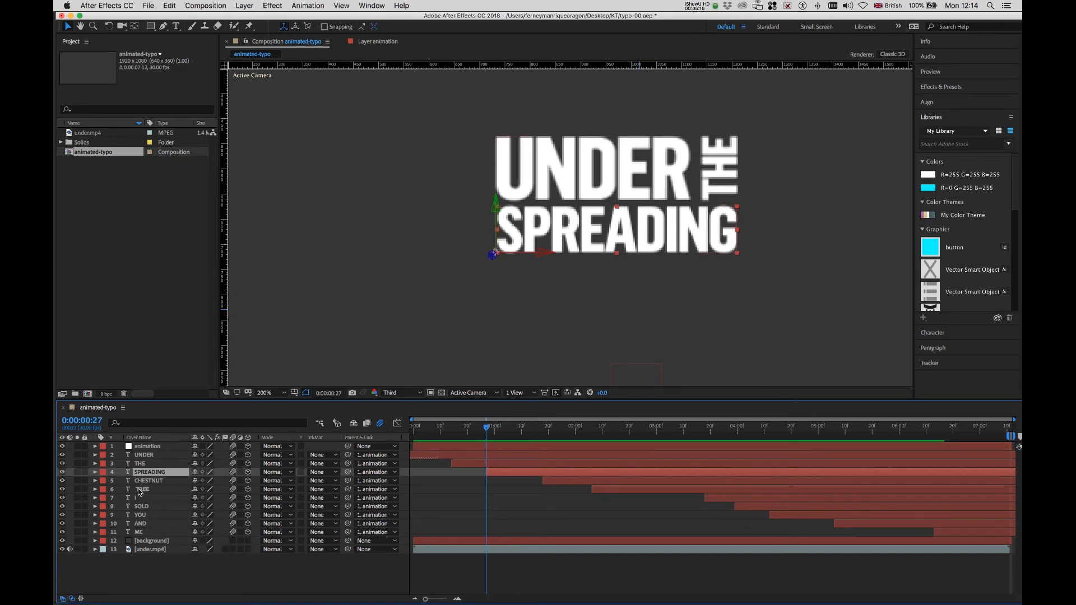
click(149, 447)
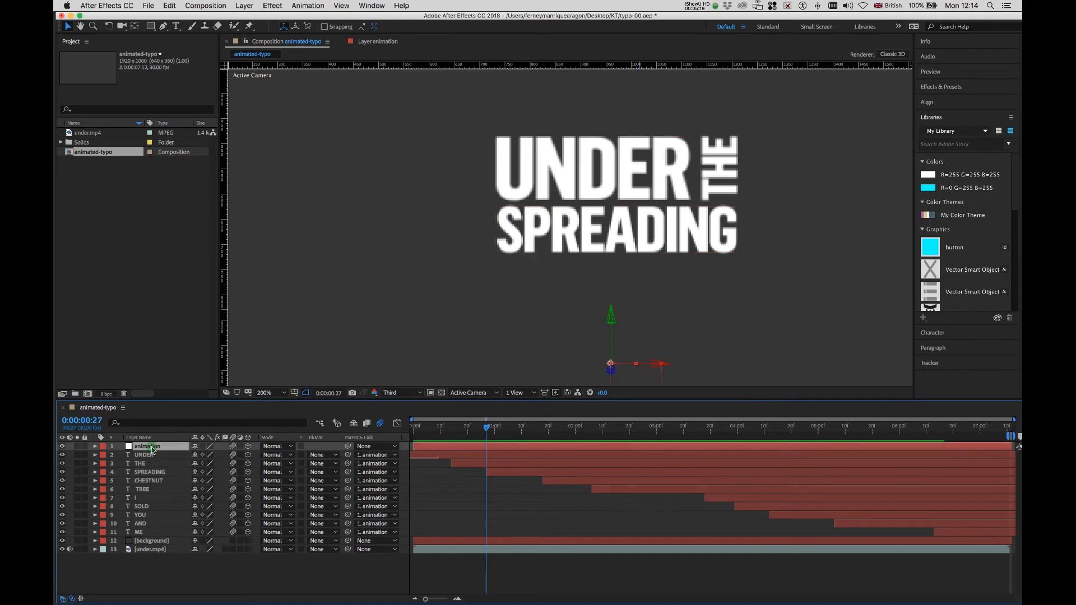
click(96, 447)
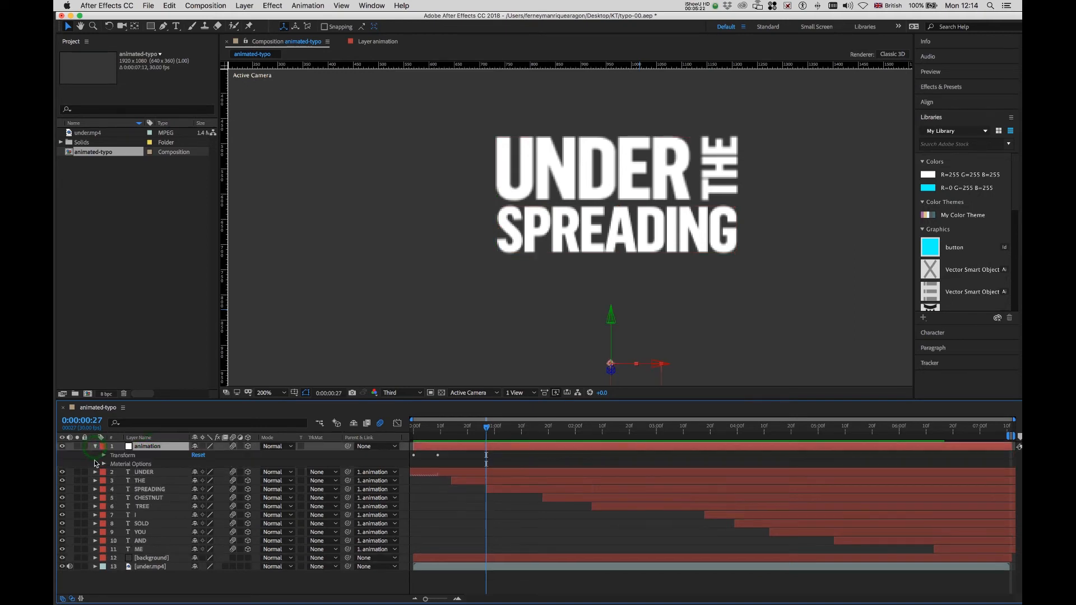
click(103, 456)
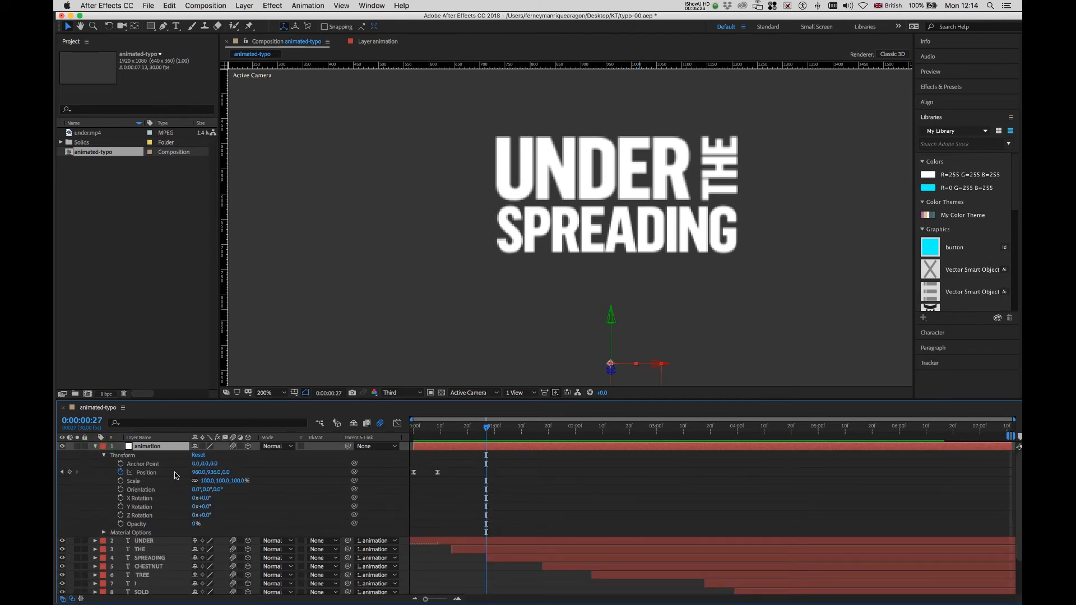
drag(480, 428, 471, 428)
click(70, 472)
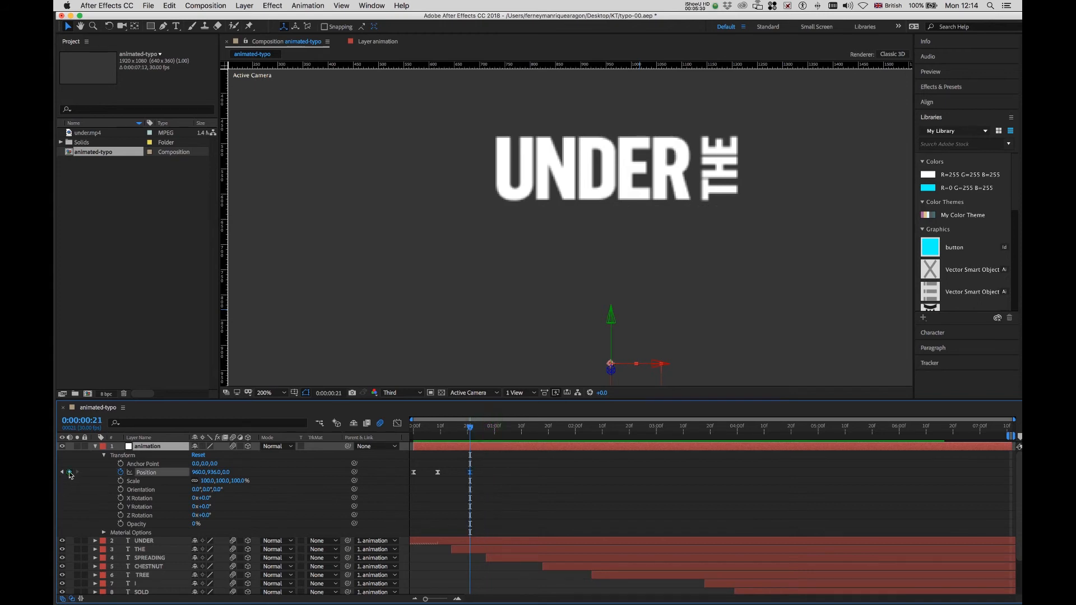
Add a Position keyframe on the animation null at 0:00:01:00, raise the null to 960, 783, 0, and preview the move from the start.
drag(467, 431, 496, 441)
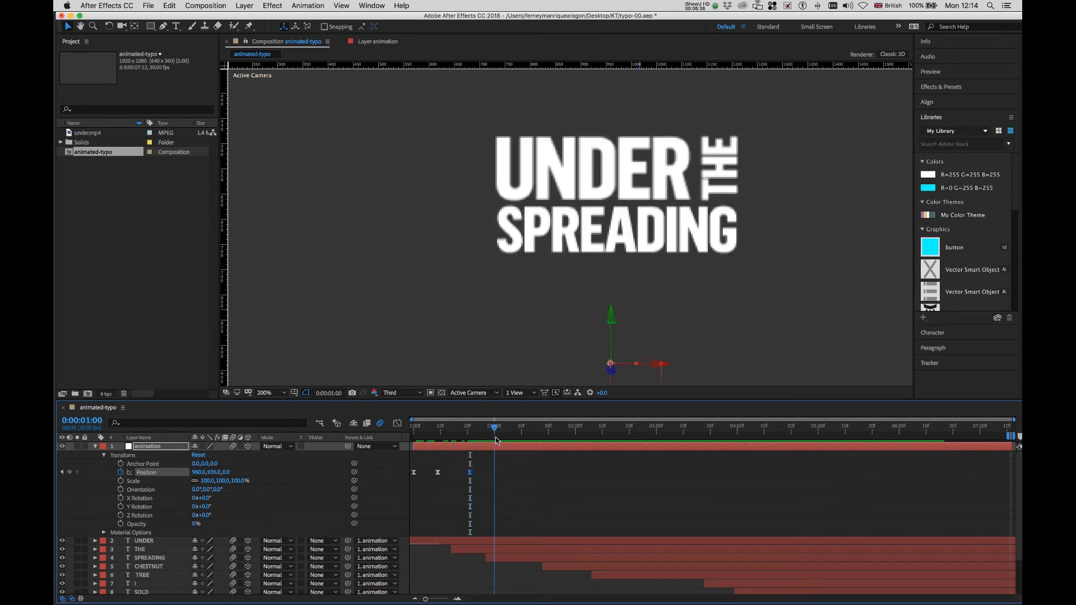
click(70, 472)
click(563, 238)
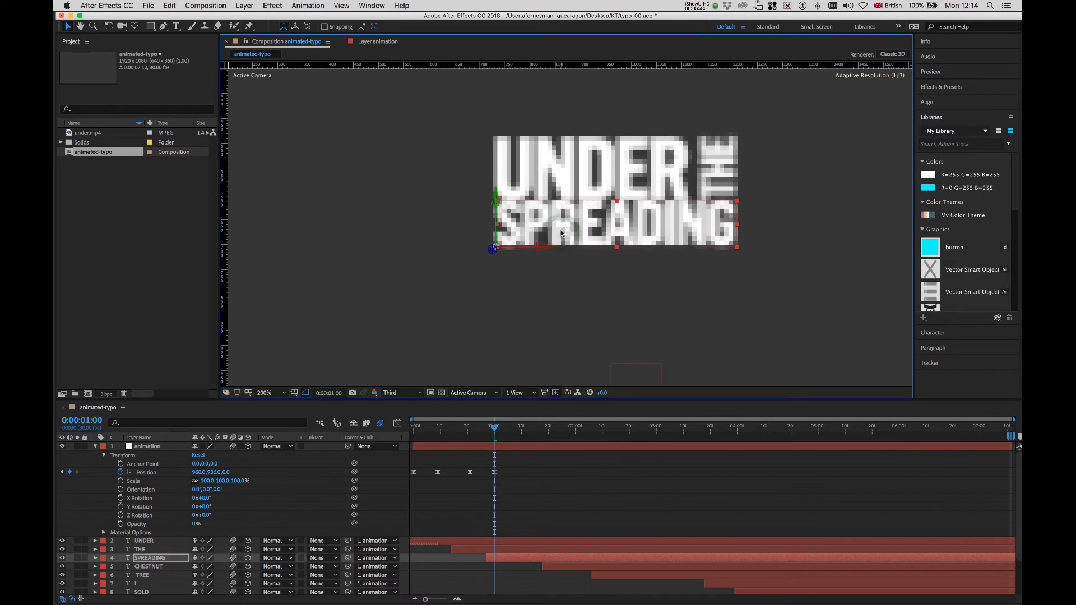
click(147, 446)
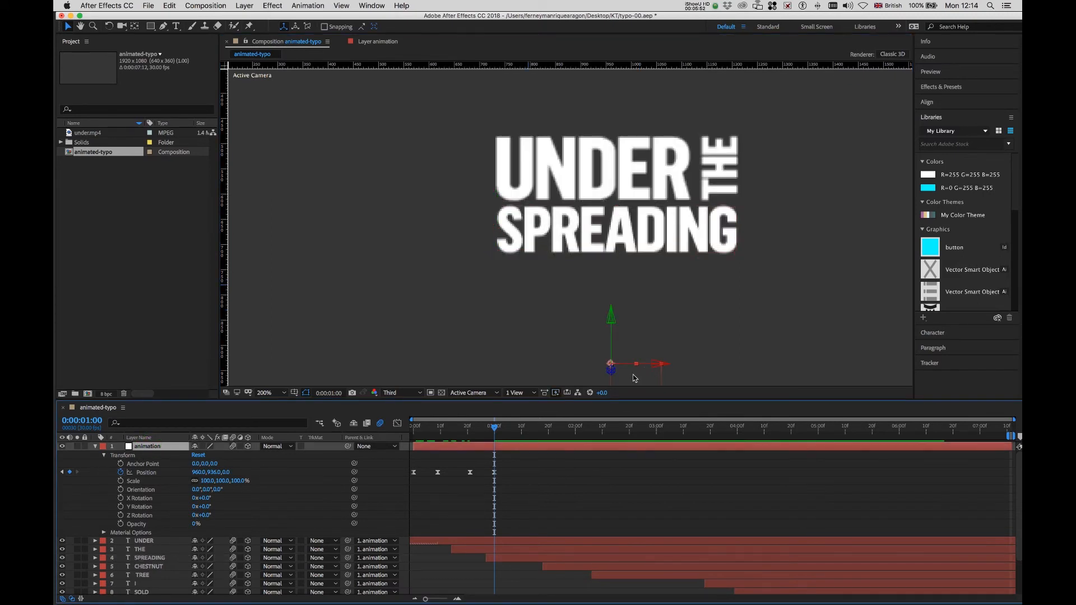
drag(635, 378, 644, 300)
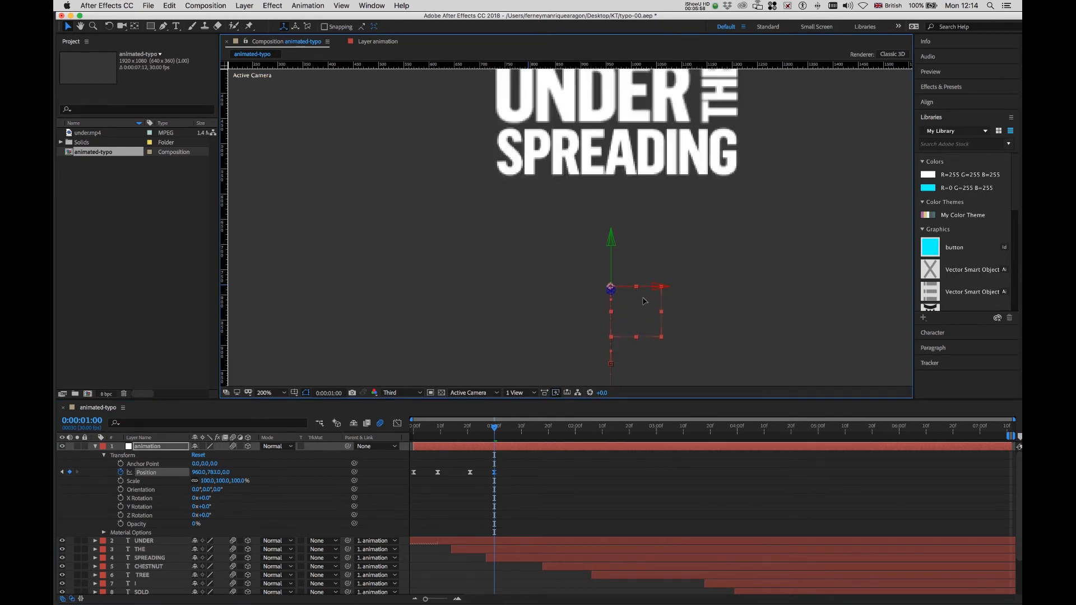
drag(495, 432, 384, 440)
key(comma)
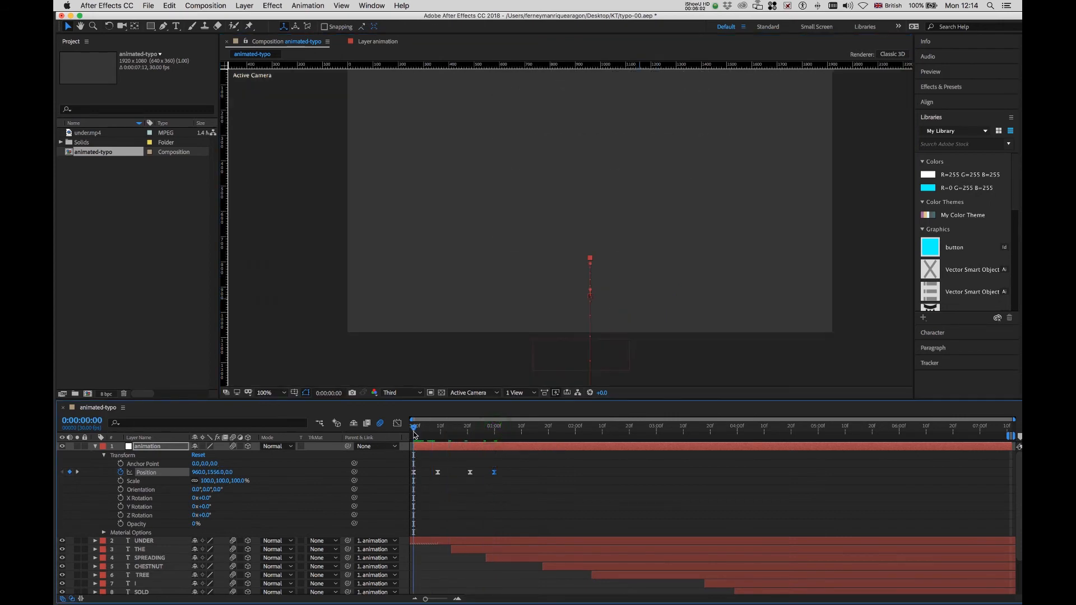
key(h)
drag(471, 290, 465, 329)
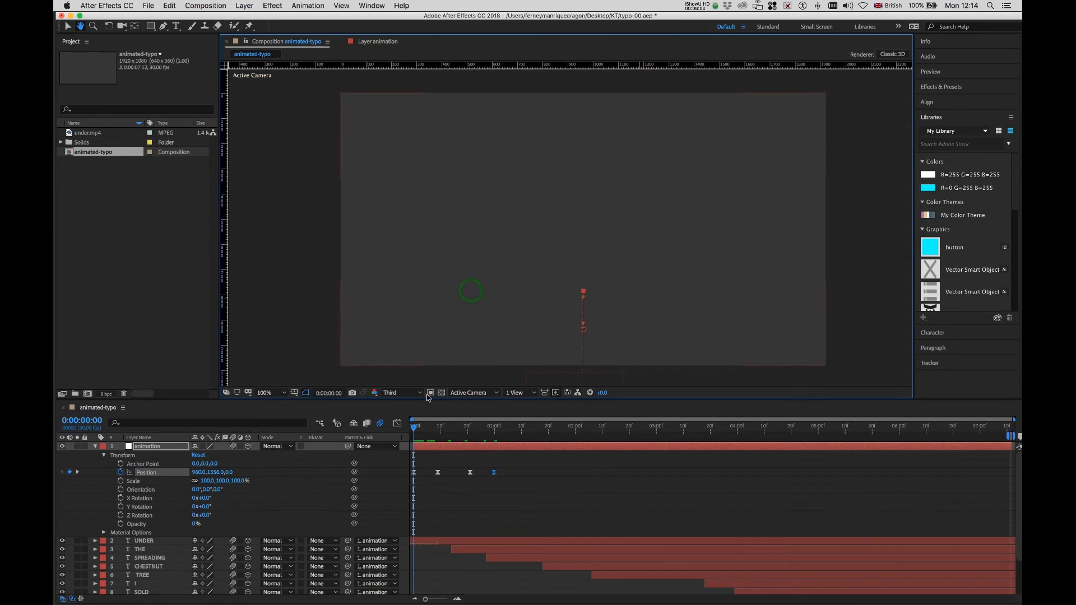
key(v)
key(space)
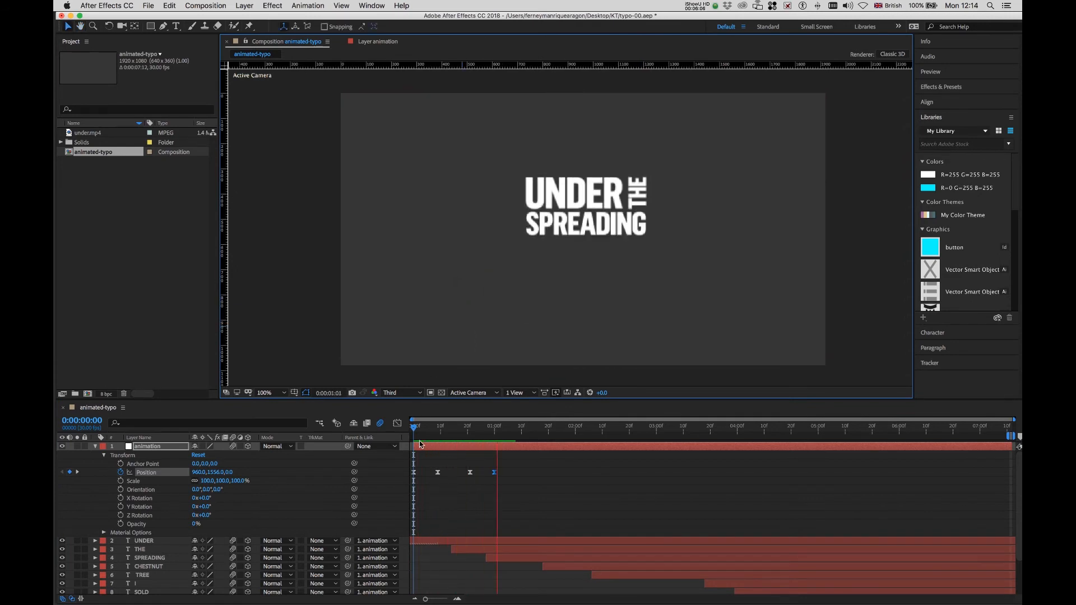
click(536, 429)
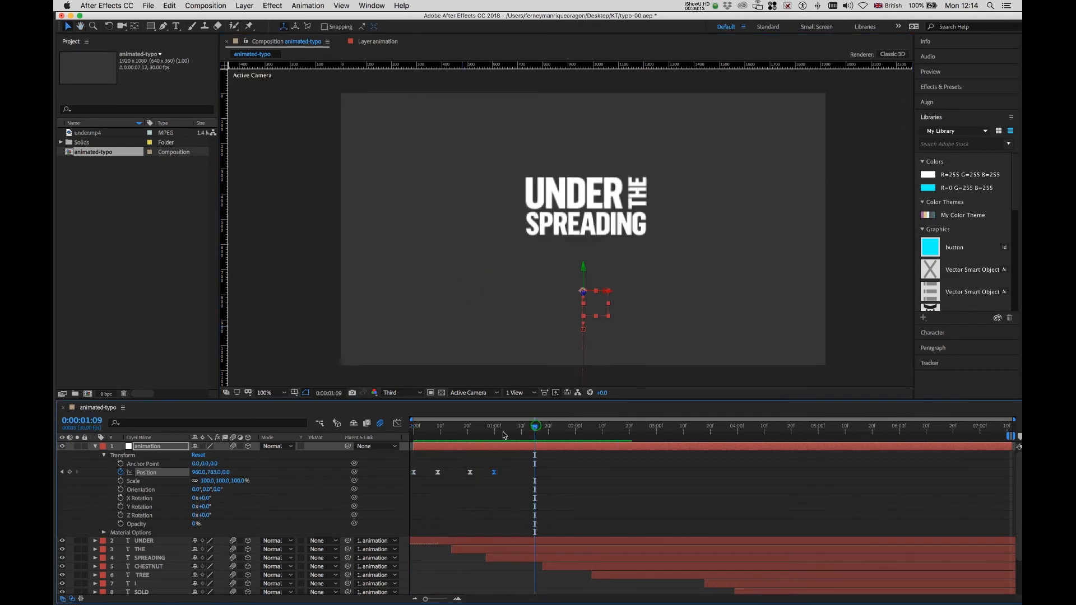
Shift the null's last two Position keyframes earlier, to about 0:00:00:19 and 0:00:00:27, and preview the timing from the start.
drag(537, 429, 480, 430)
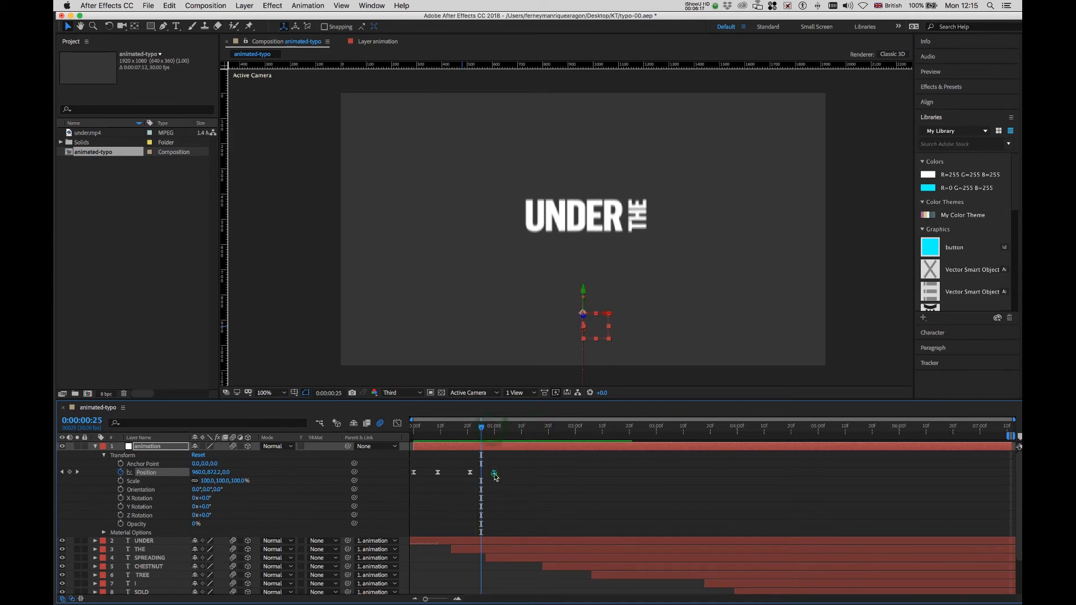
click(491, 475)
drag(490, 475, 464, 476)
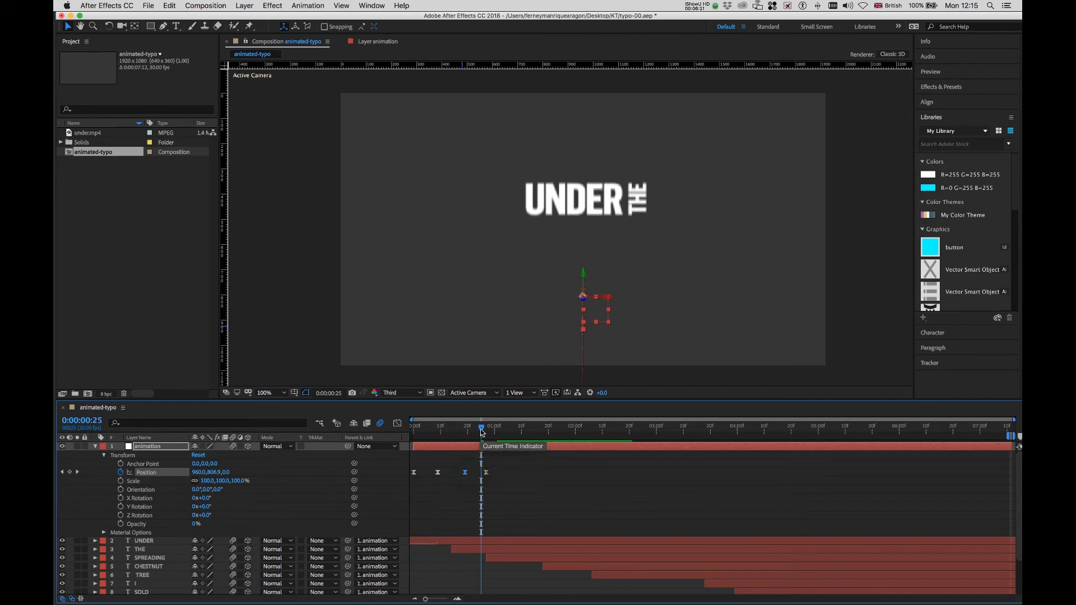
drag(480, 430, 419, 430)
key(Home)
key(space)
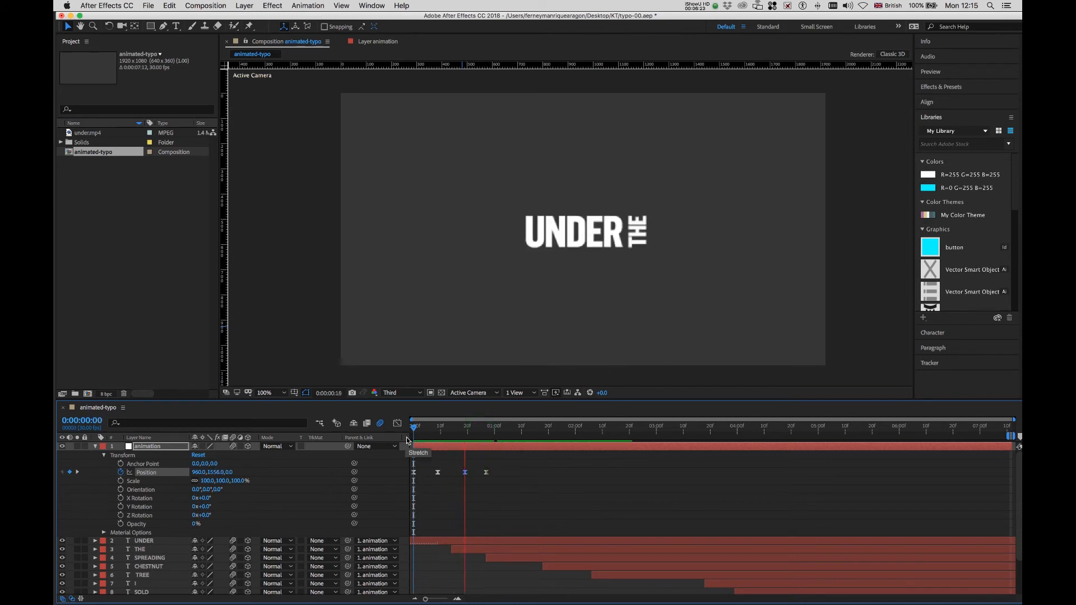
key(space)
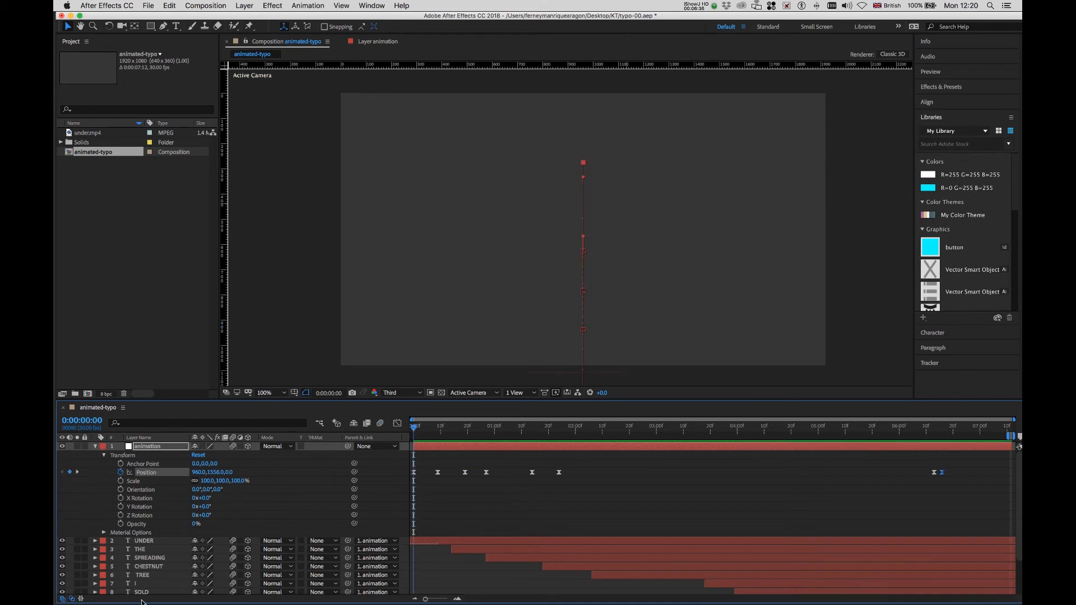
Preview the full typography animation from the start until the word ME appears.
key(space)
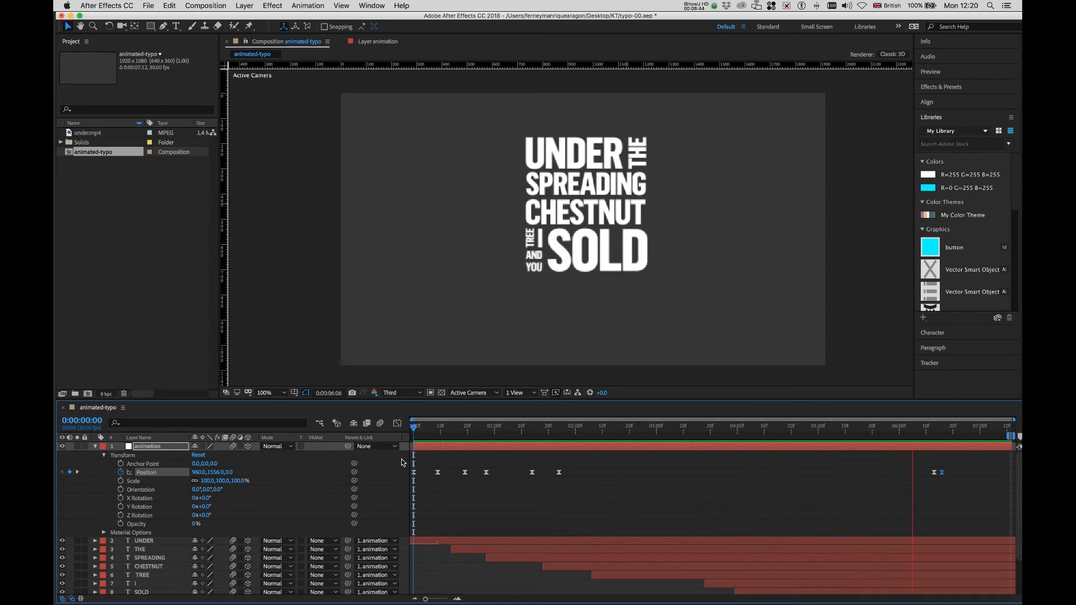
key(space)
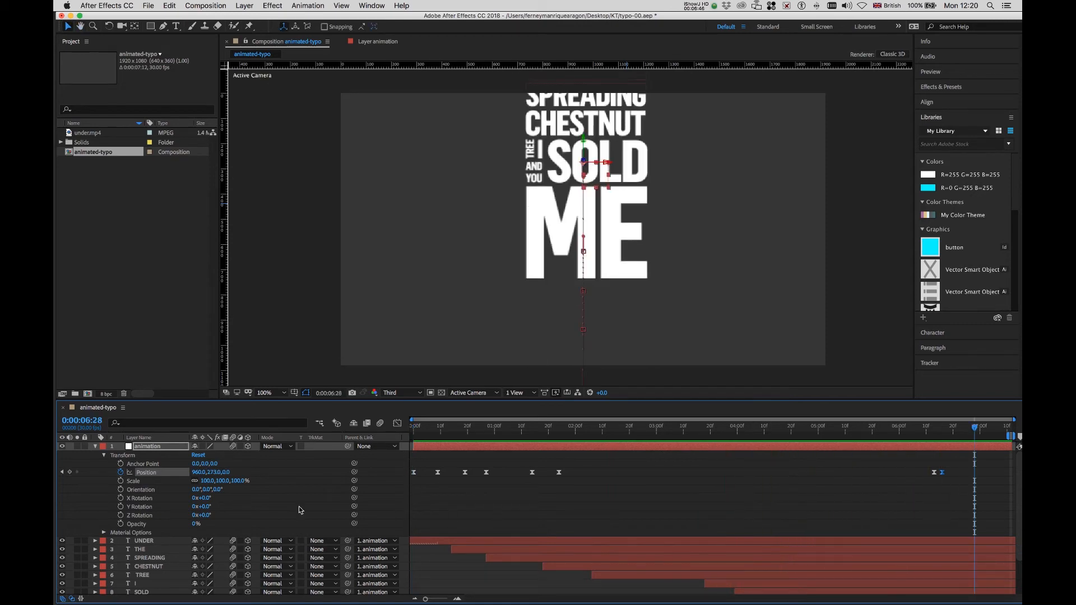
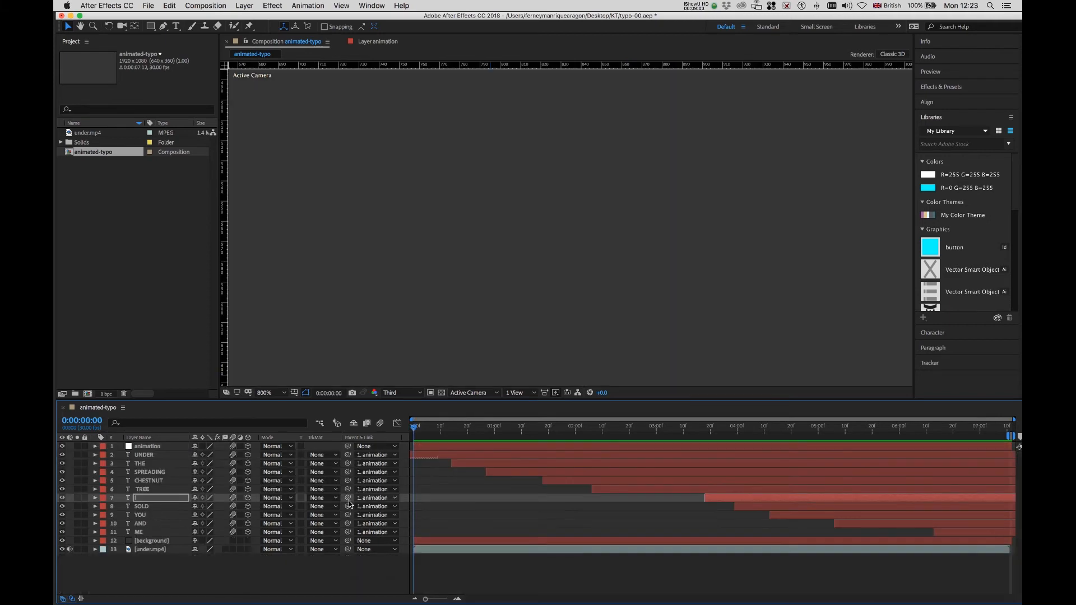
Start Scale keyframing on the I text layer at 0:00:03:18, where the layer begins, with a keyframe of 95.6%.
drag(415, 427, 709, 475)
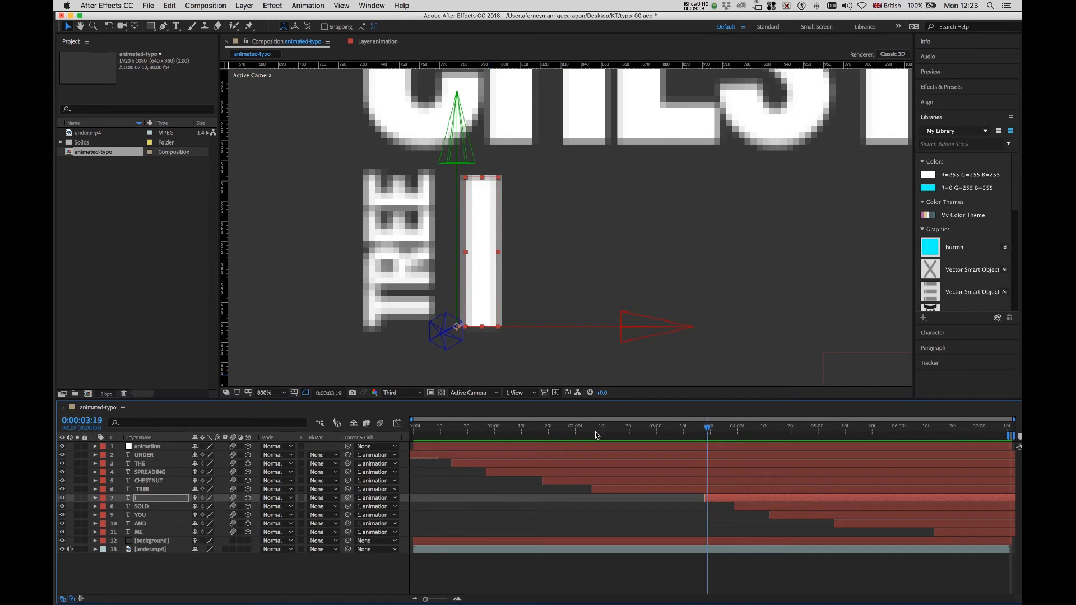
drag(708, 429, 706, 429)
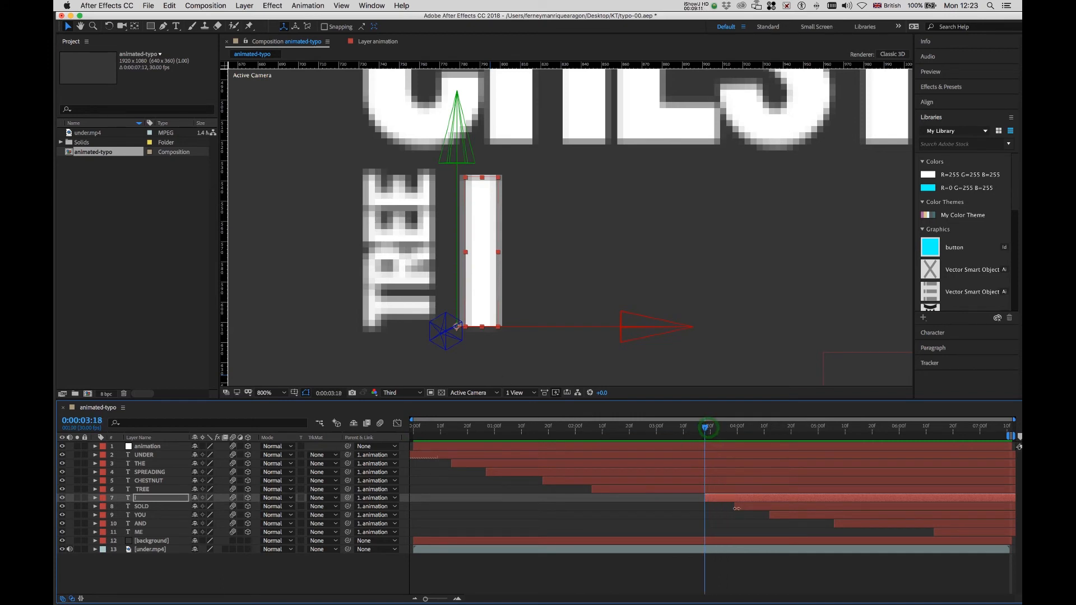
click(719, 497)
click(721, 499)
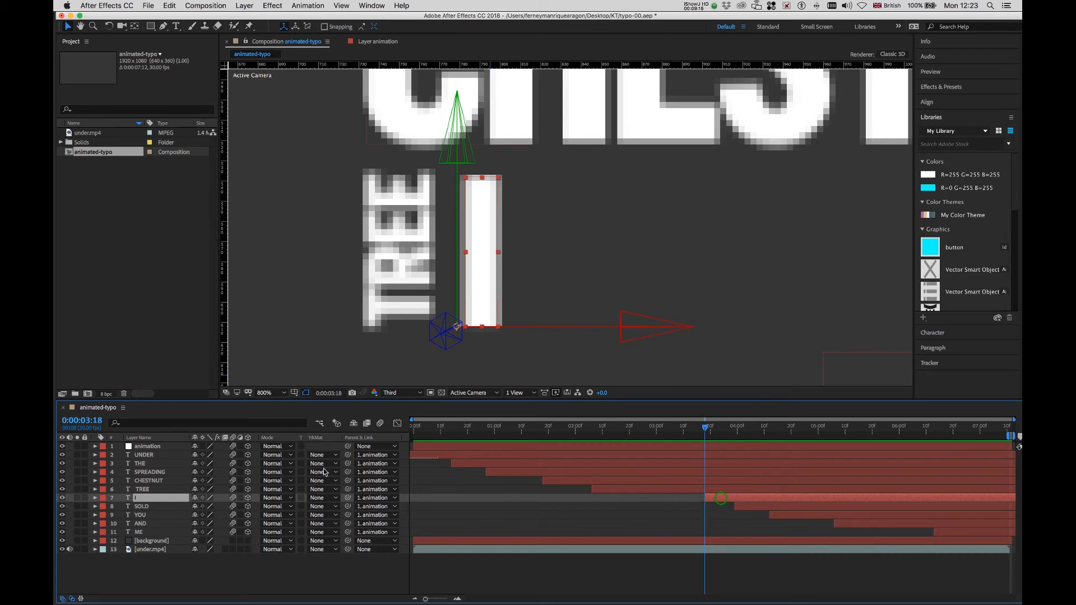
click(95, 497)
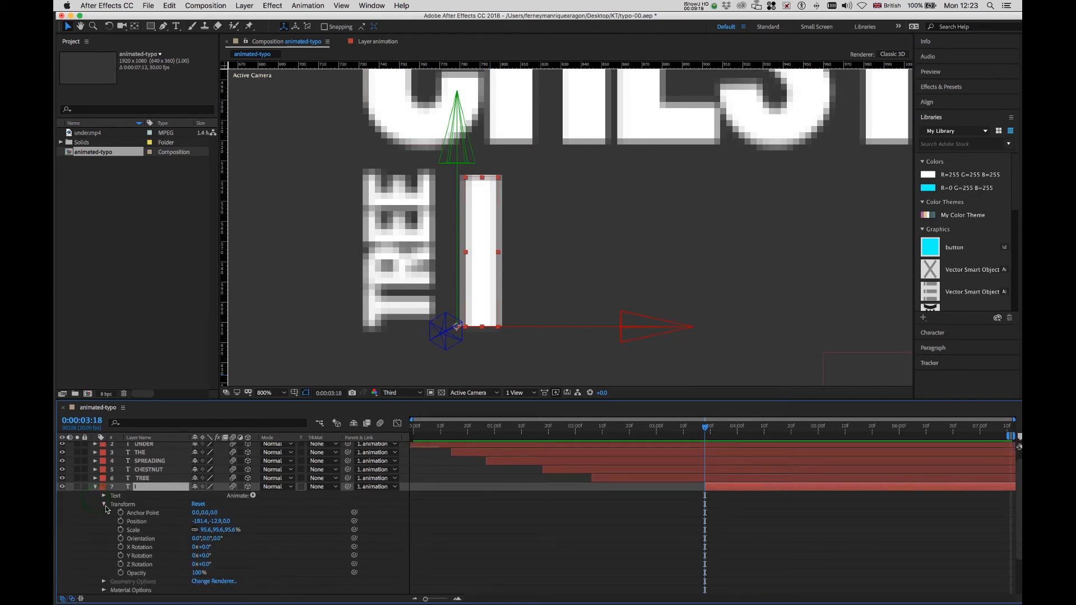
click(103, 505)
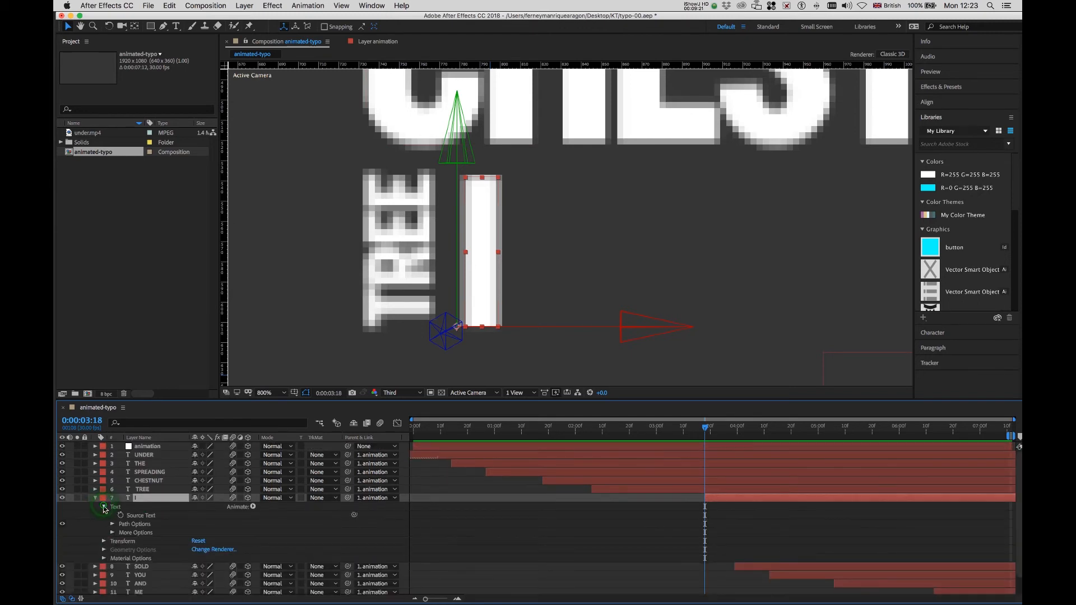
click(105, 516)
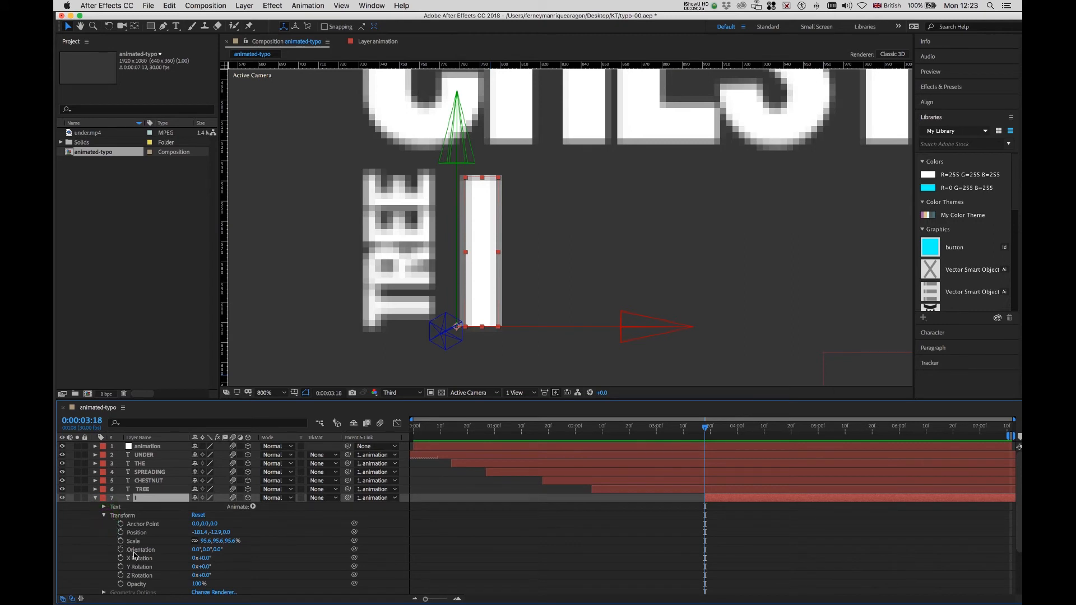
click(151, 543)
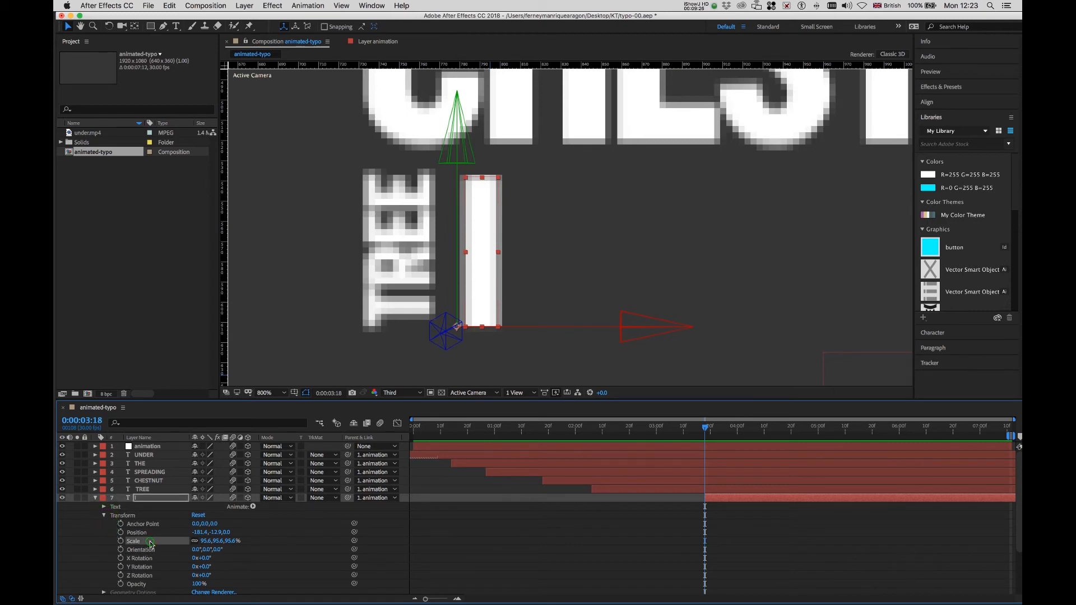
click(98, 541)
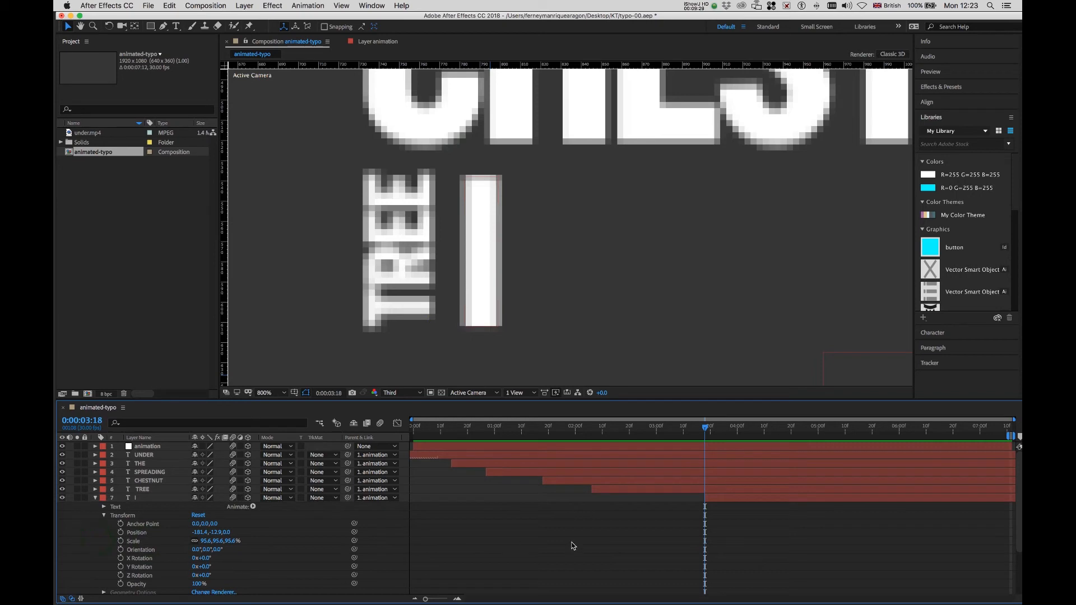
click(120, 541)
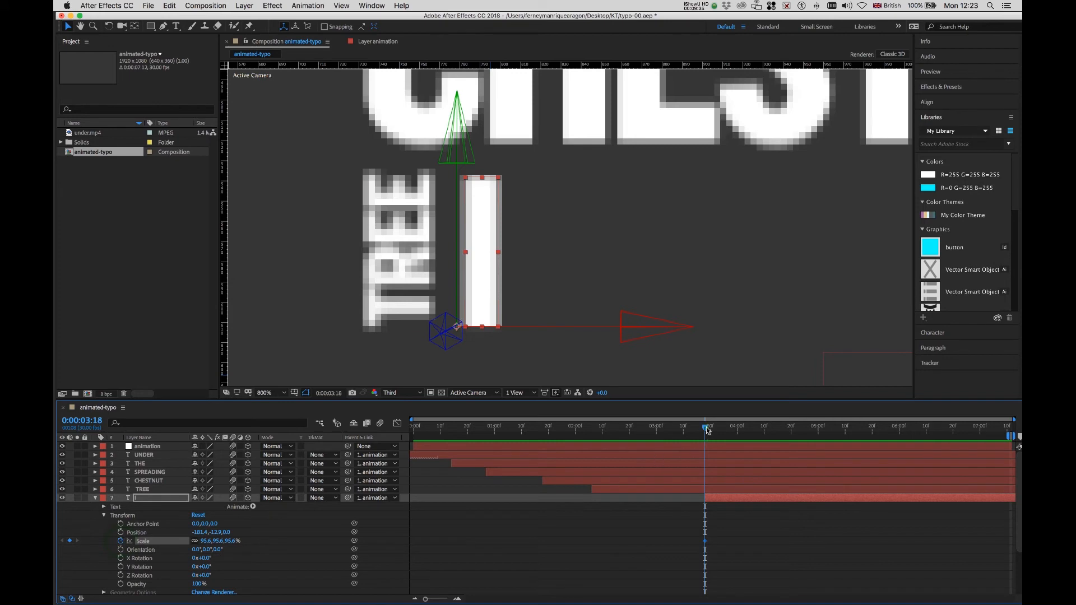
Add a second Scale keyframe on the I layer at 0:00:03:23 and apply Easy Ease to both Scale keyframes.
drag(707, 430, 719, 430)
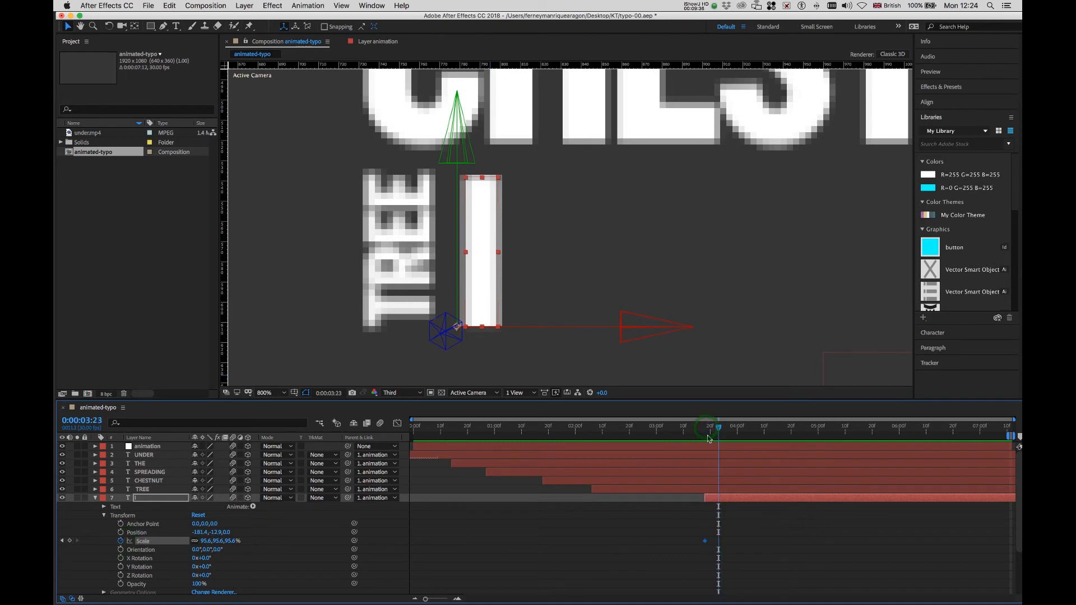
click(69, 541)
drag(719, 428, 705, 429)
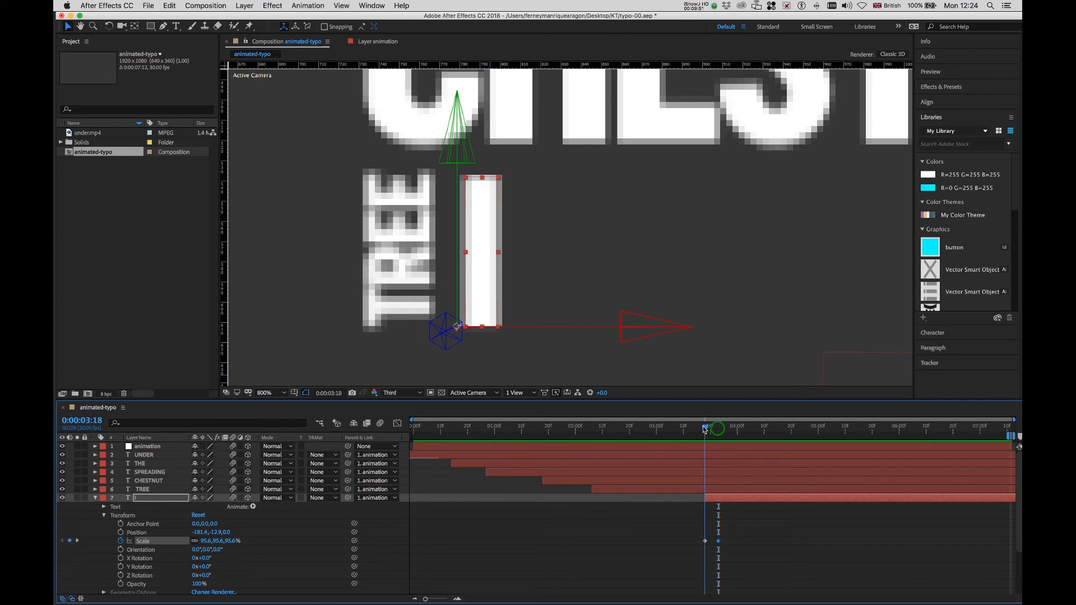
drag(696, 536, 730, 548)
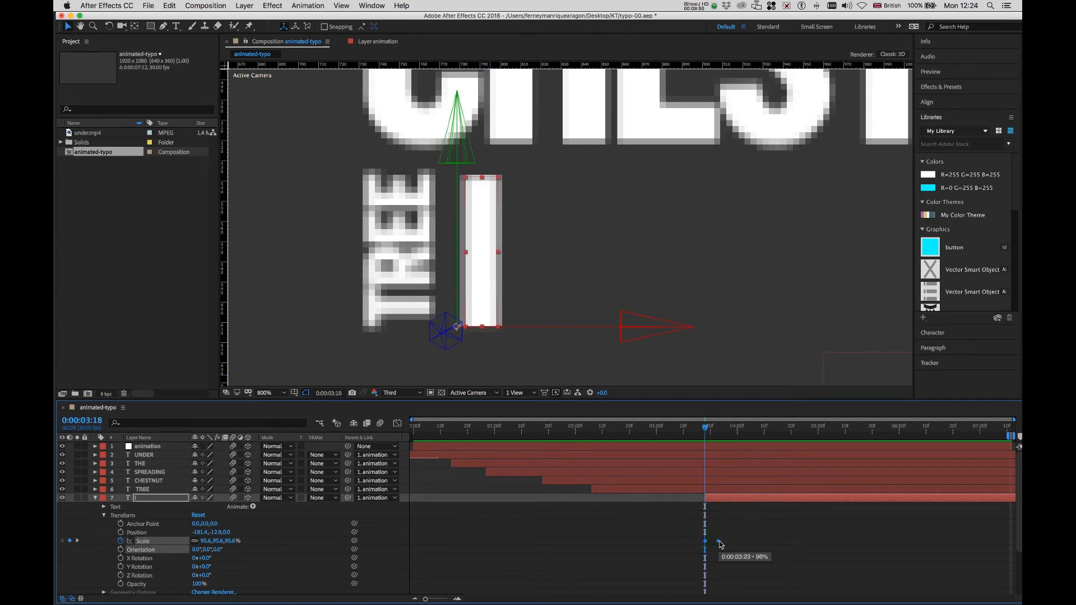
right_click(721, 545)
mouse_move(785, 594)
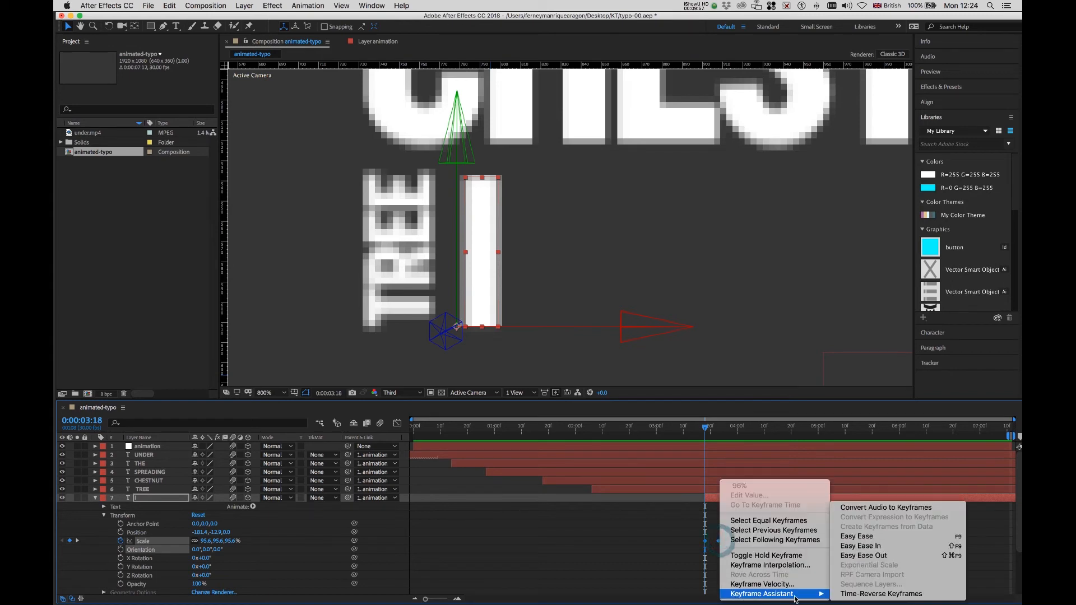
click(856, 537)
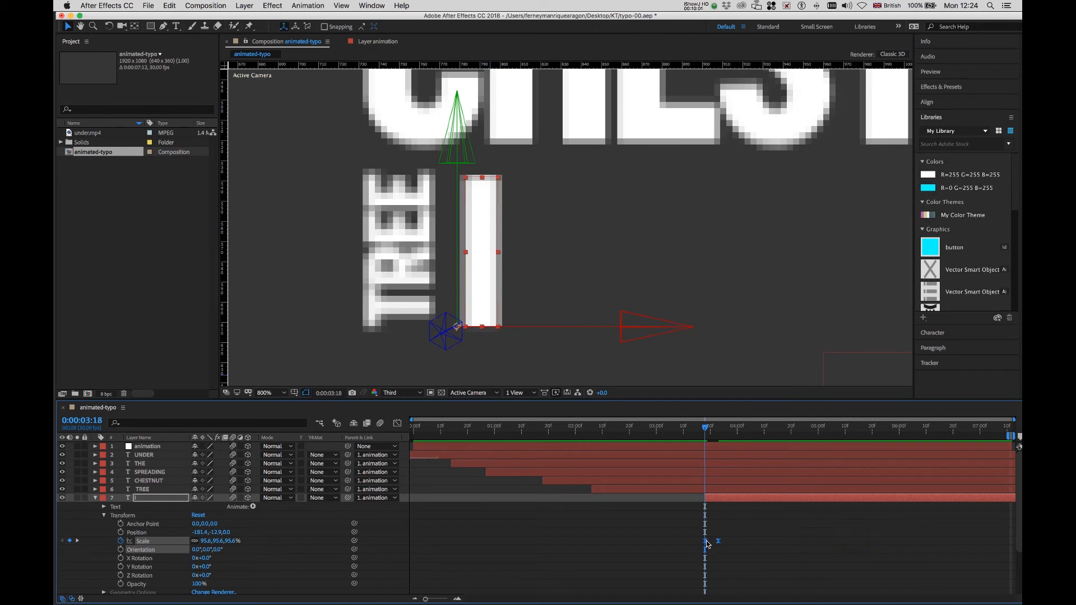
Set the I layer's Scale to 0% at its first keyframe, 0:00:03:18.
click(707, 542)
drag(205, 542, 165, 543)
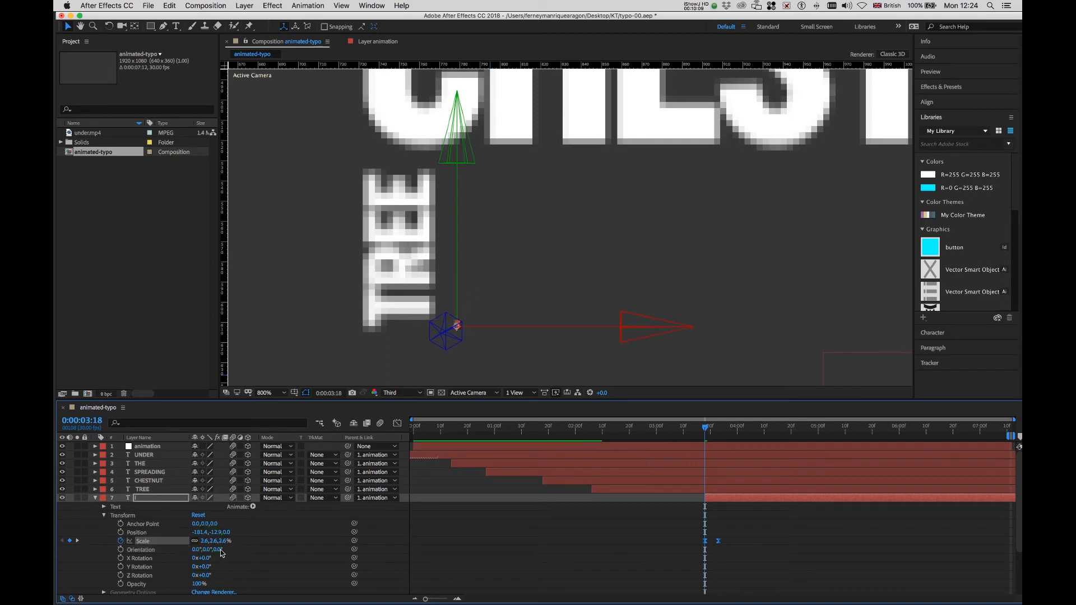
click(206, 542)
text(0)
click(227, 541)
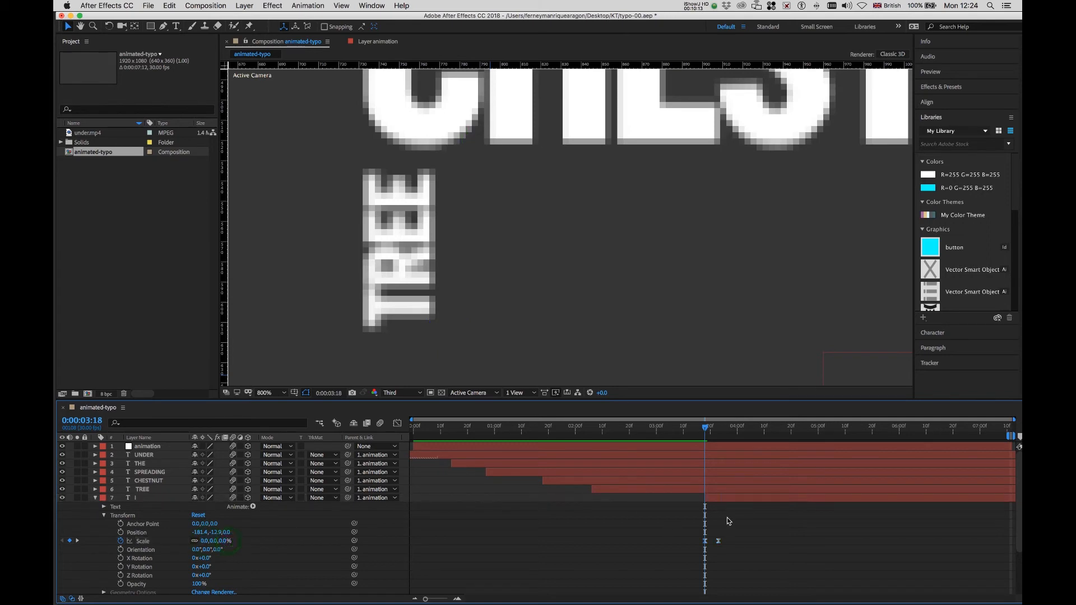
Set the I layer's Scale to 96% at its second keyframe, 0:00:03:23, and advance to 0:00:03:24.
drag(708, 428, 719, 433)
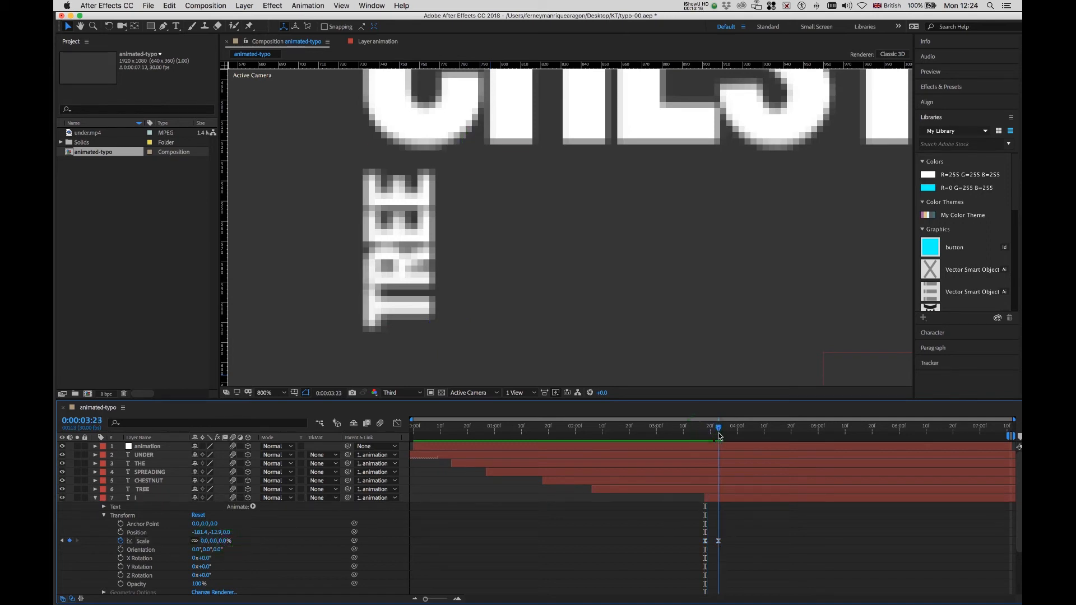
click(718, 542)
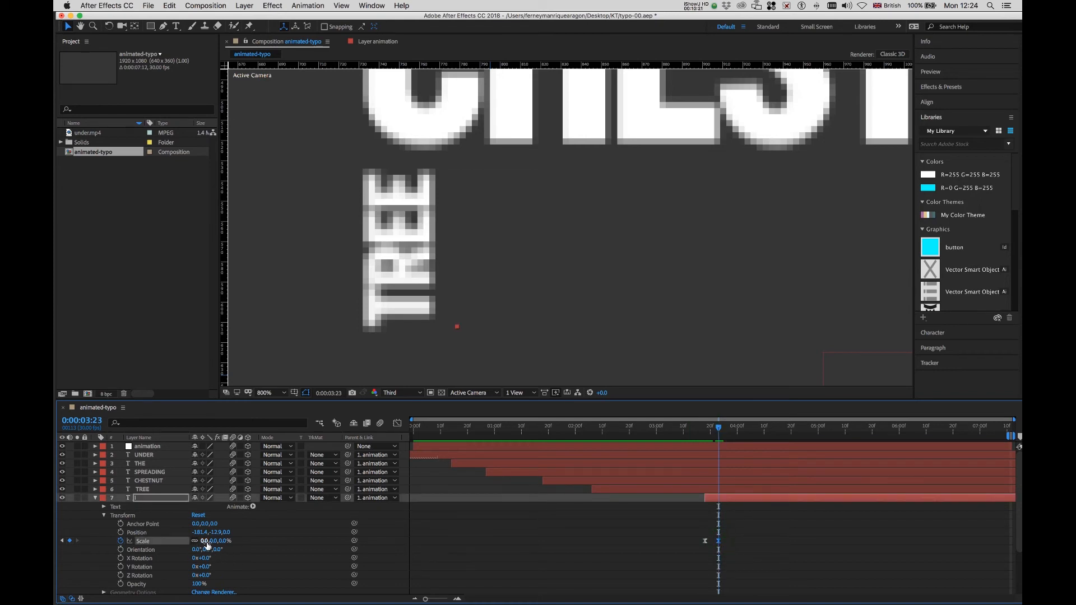
drag(207, 541, 255, 541)
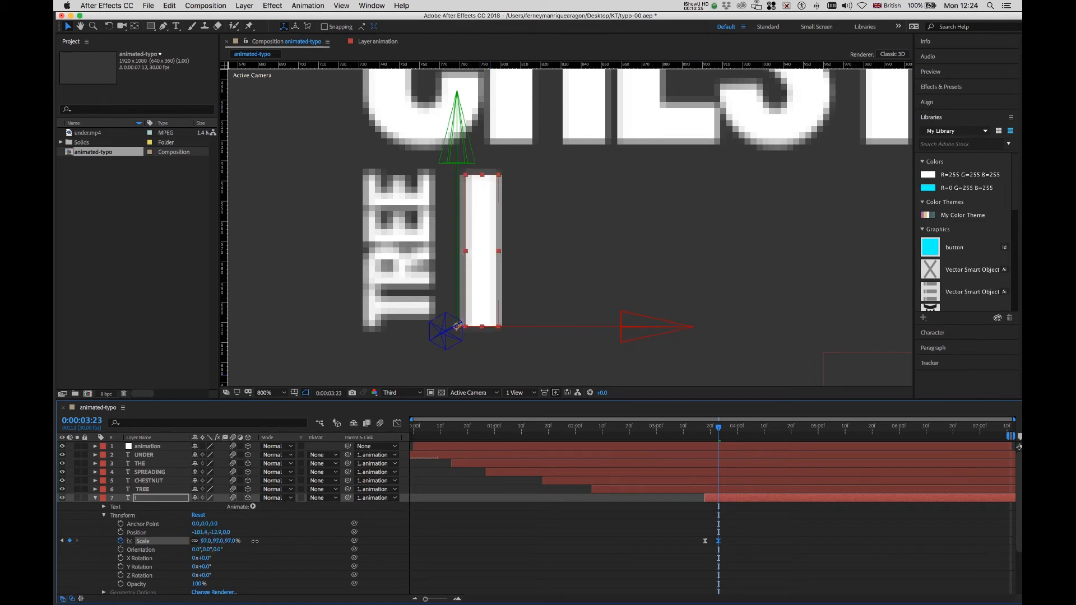
key(Page_Down)
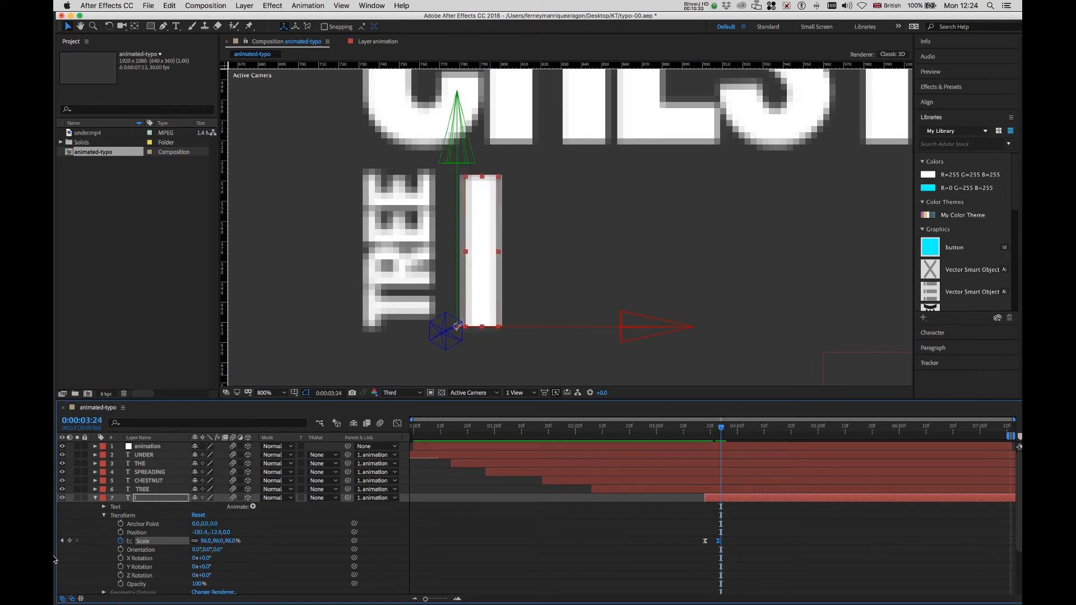
Preview the animation from the start of the composition, with the full word layout in view.
click(96, 498)
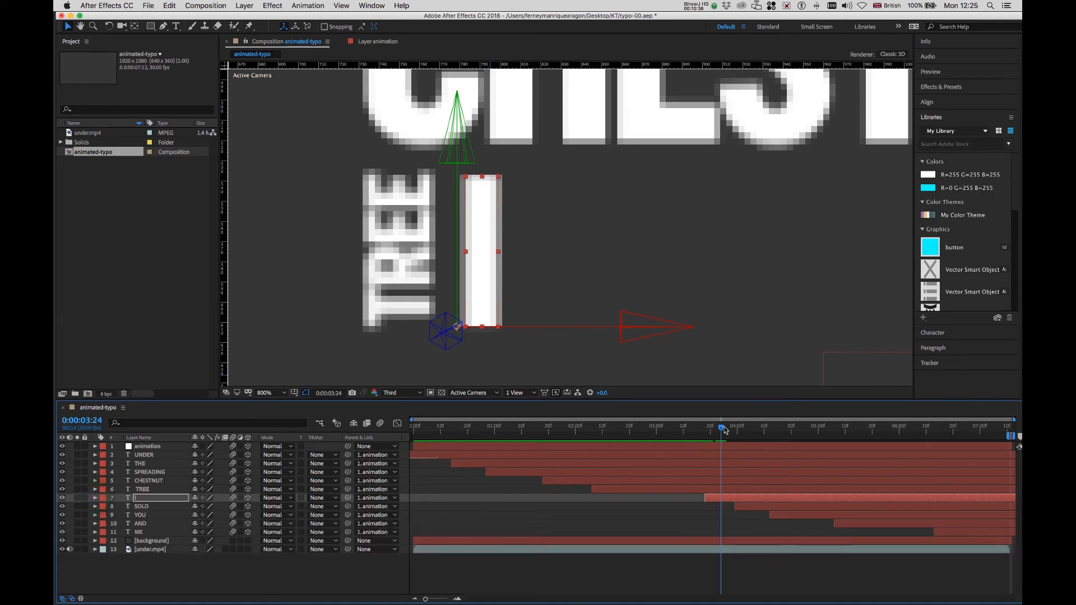
key(comma)
key(comma)
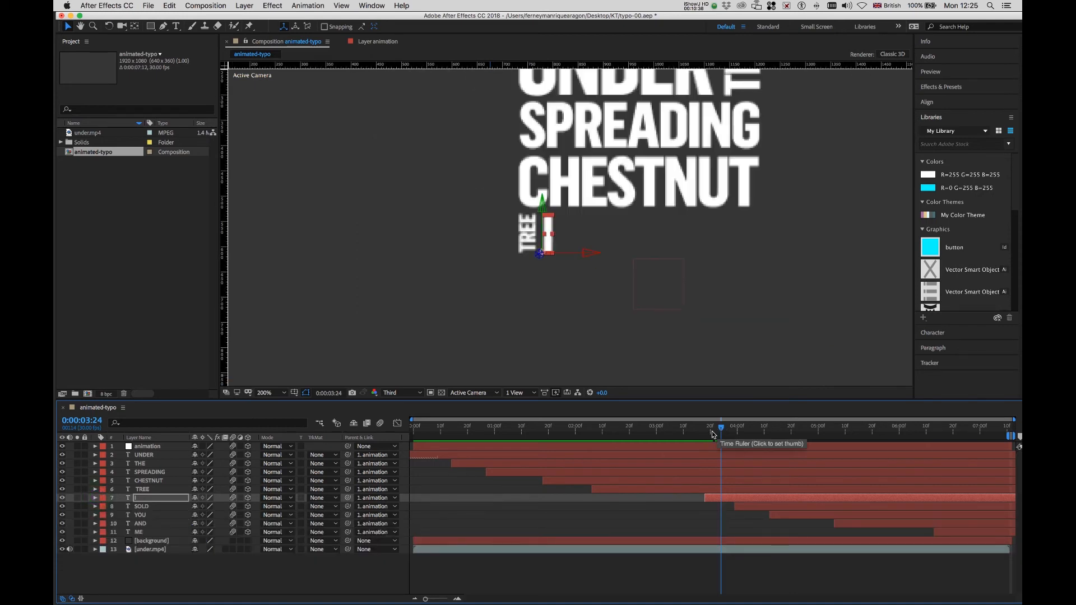
key(h)
drag(348, 221, 314, 288)
key(v)
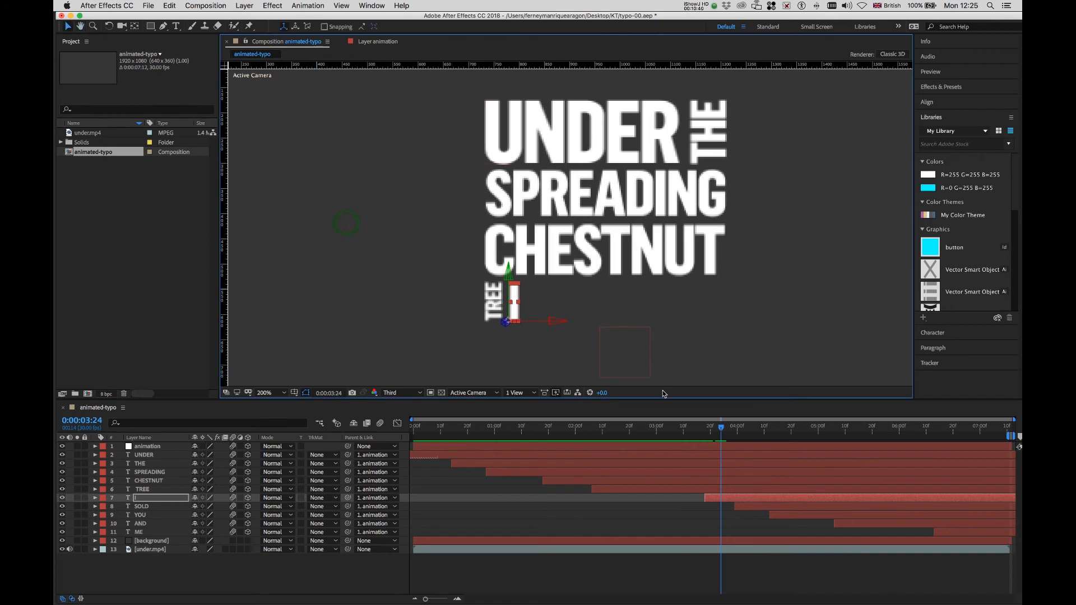
key(comma)
drag(722, 429, 396, 432)
key(space)
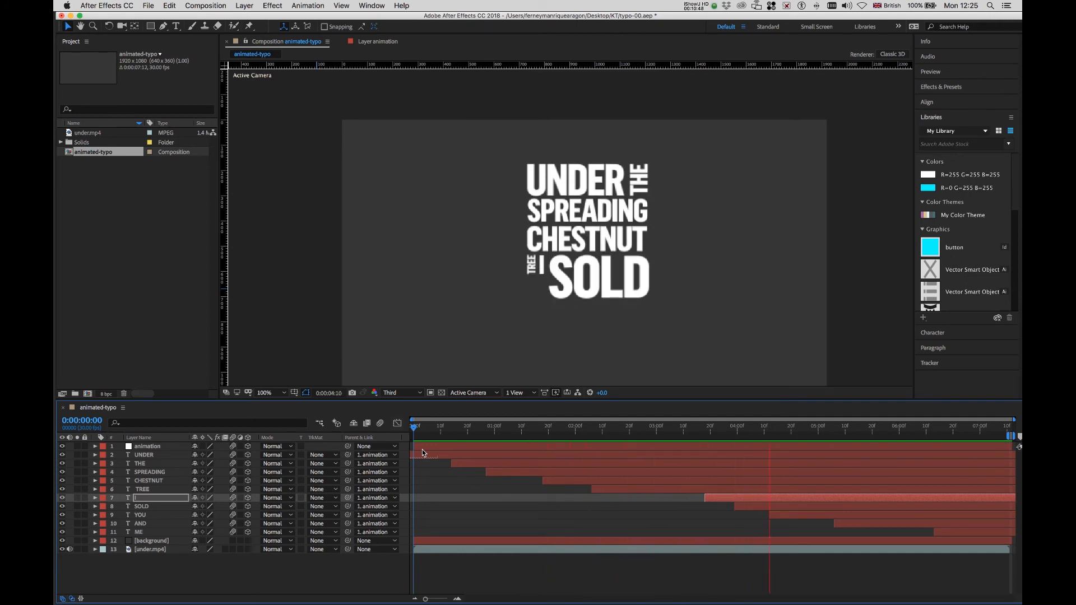
key(space)
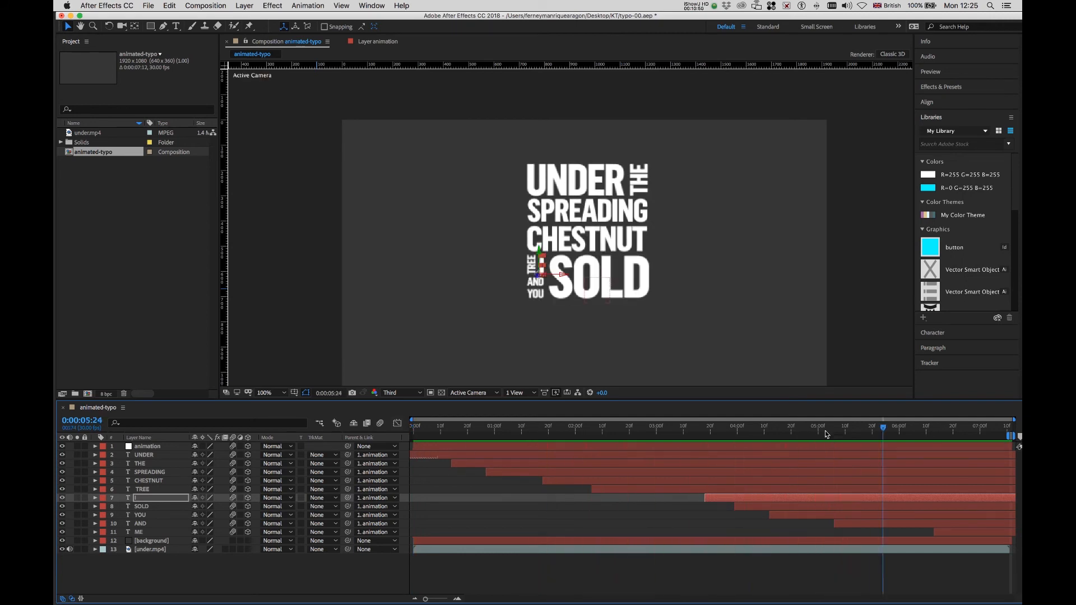
Move the I layer's second Scale keyframe slightly earlier to speed up its scale-up, and preview the result from 0:00:02:06.
click(704, 498)
click(94, 497)
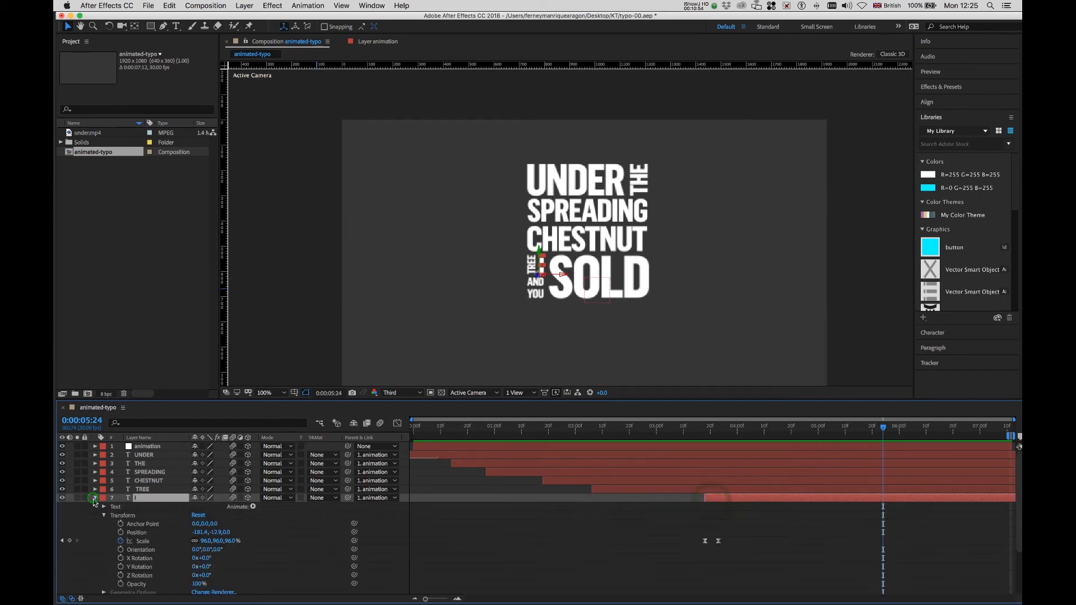
scroll(95, 501, down, 1)
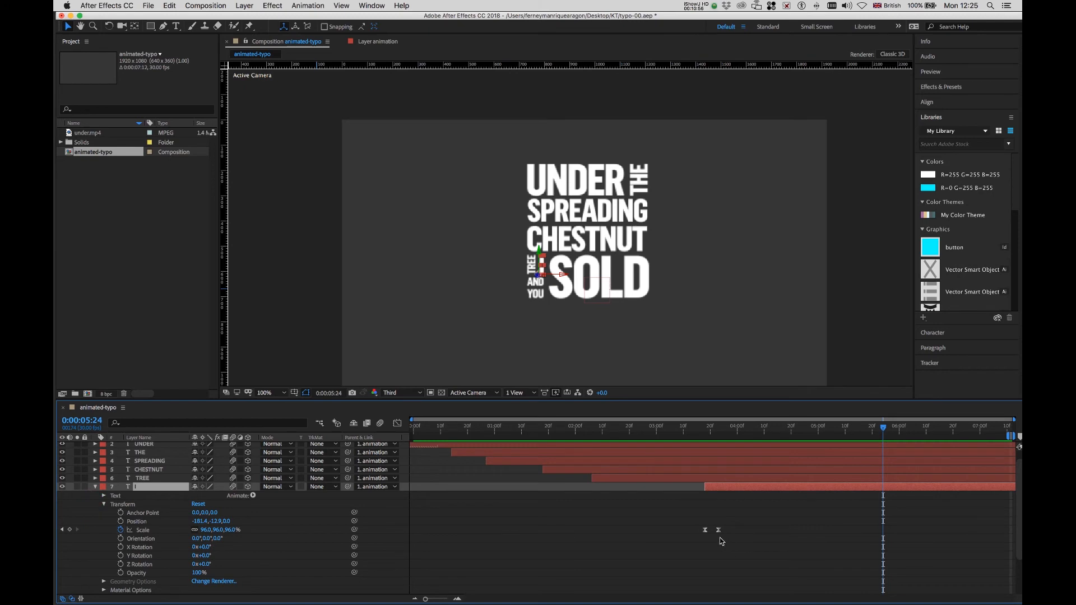
click(719, 531)
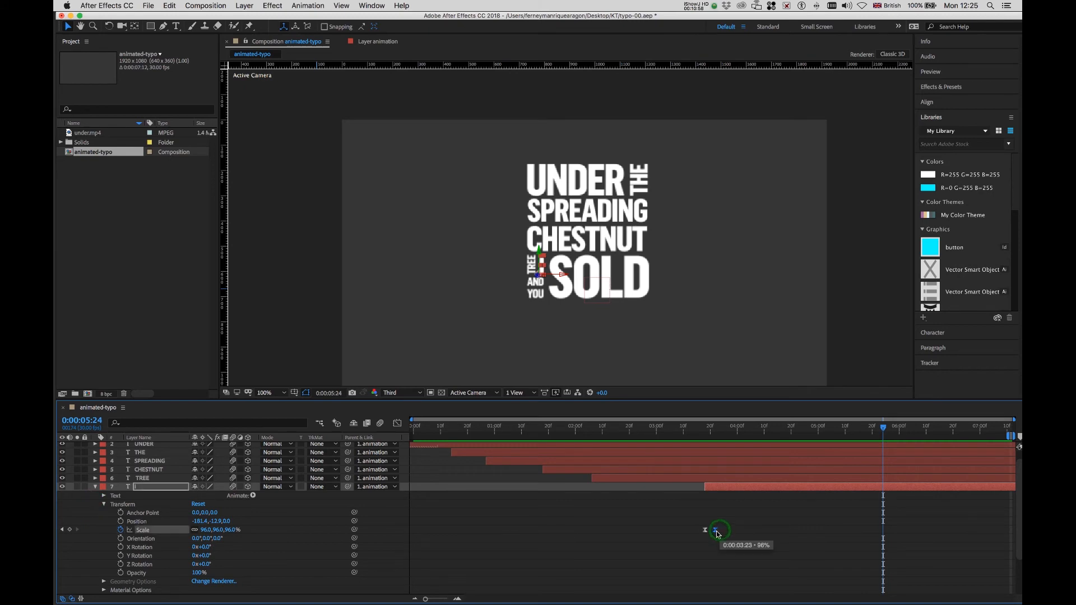
drag(753, 427, 653, 473)
key(space)
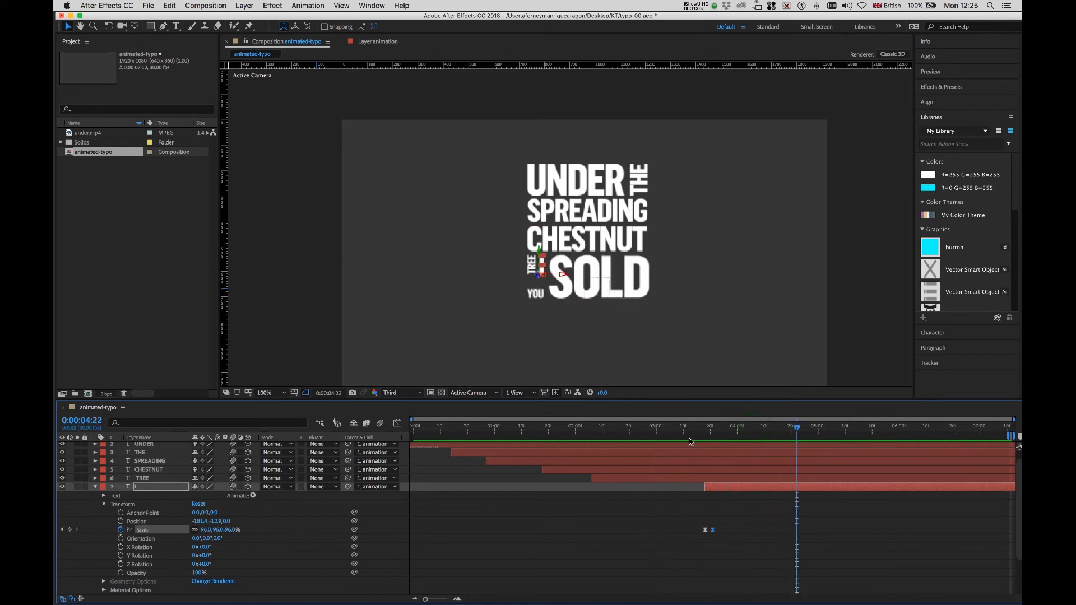
drag(689, 429, 592, 428)
key(space)
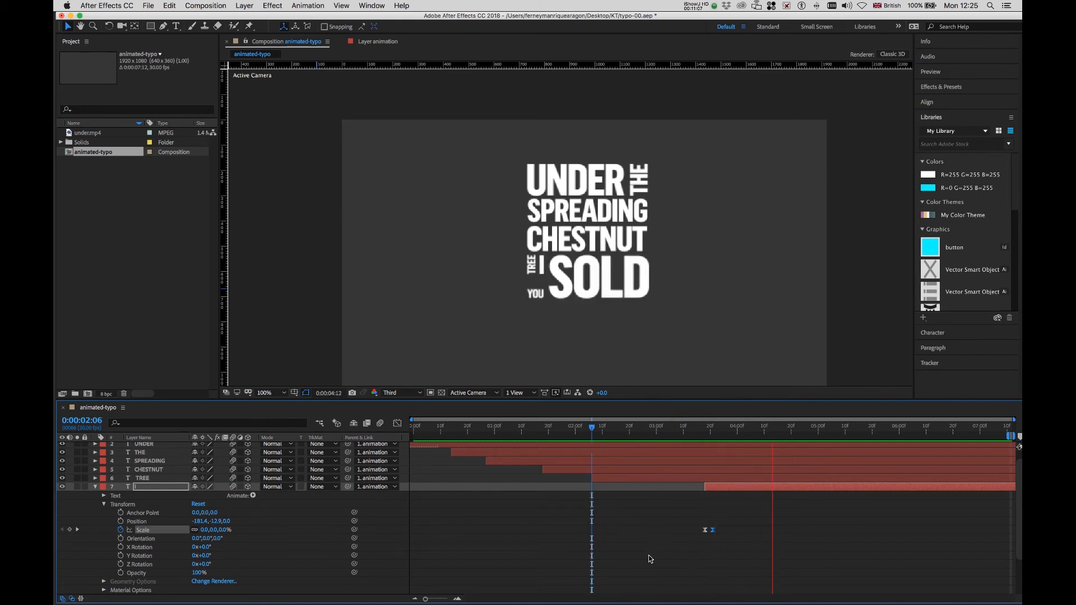
key(space)
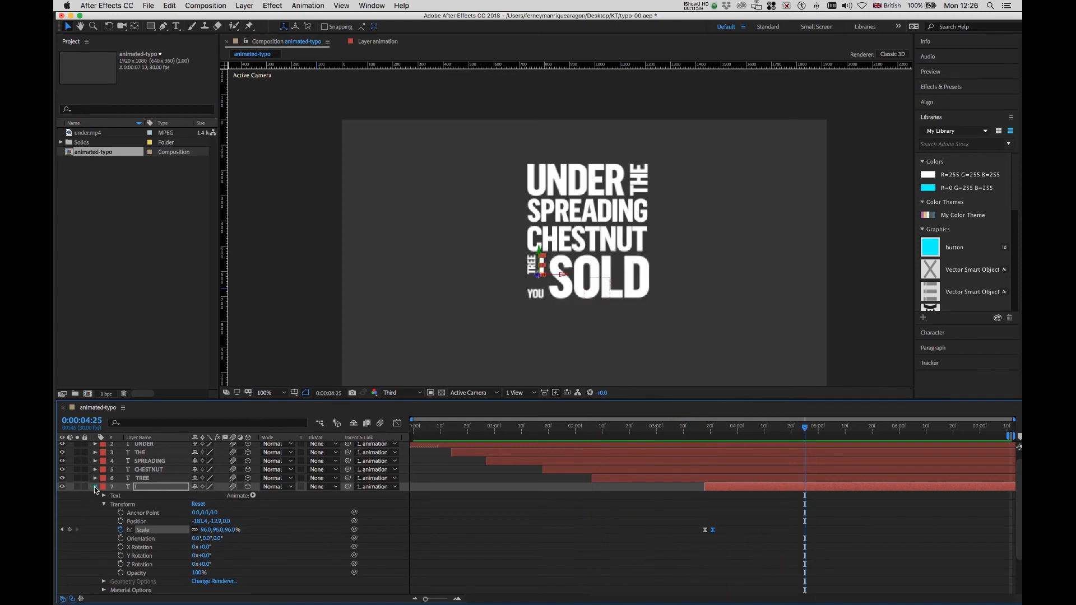
click(94, 487)
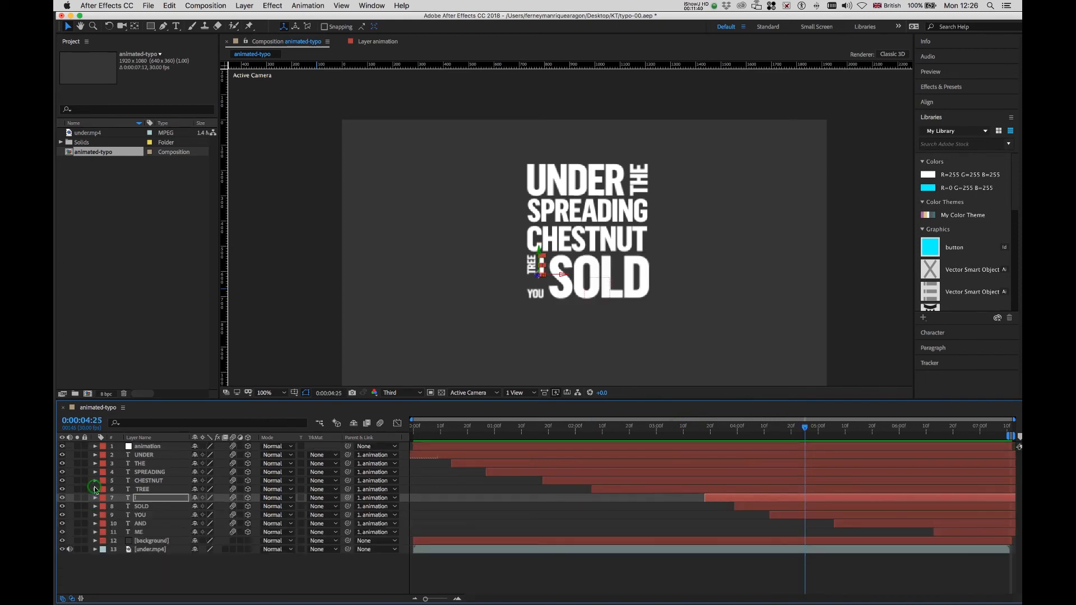
Preview the timing of the YOU layer from 0:00:03:23, and start its Scale keyframing at 0:00:05:26 with a keyframe of 44%.
click(159, 516)
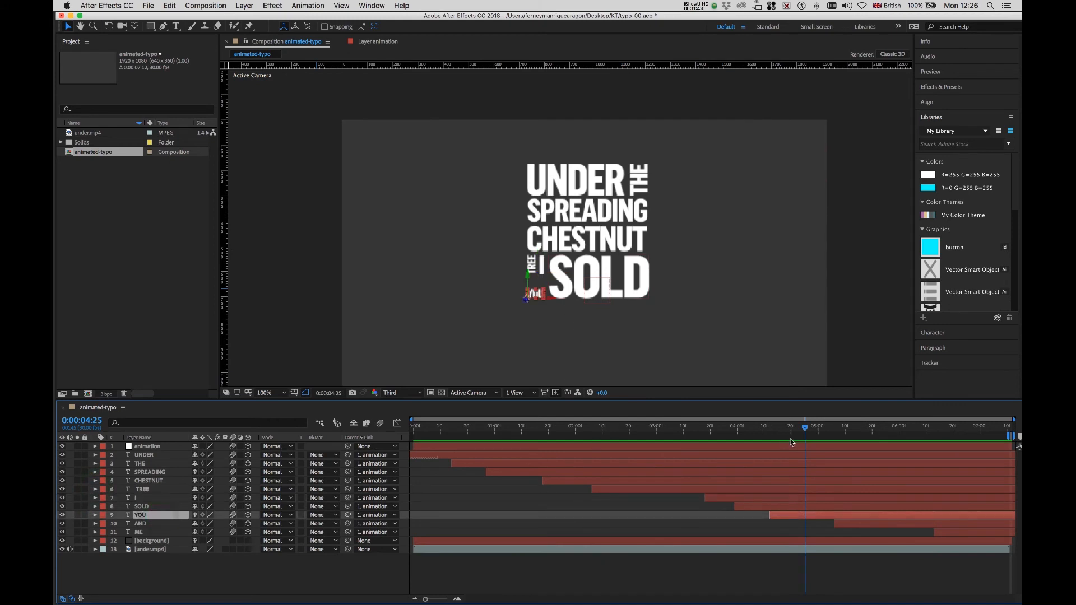
drag(805, 429, 719, 429)
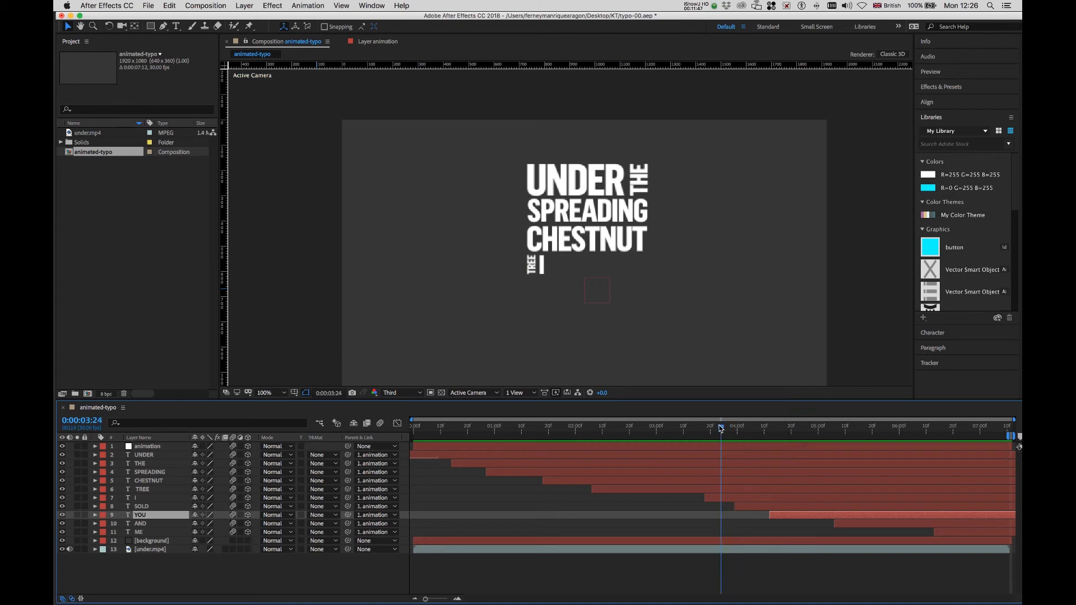
key(space)
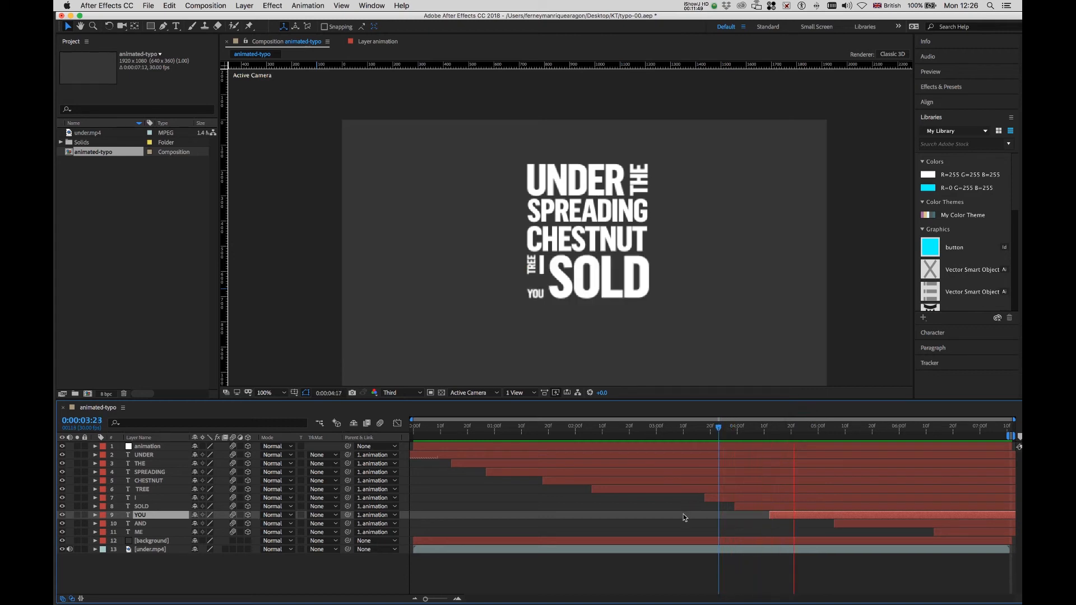
key(space)
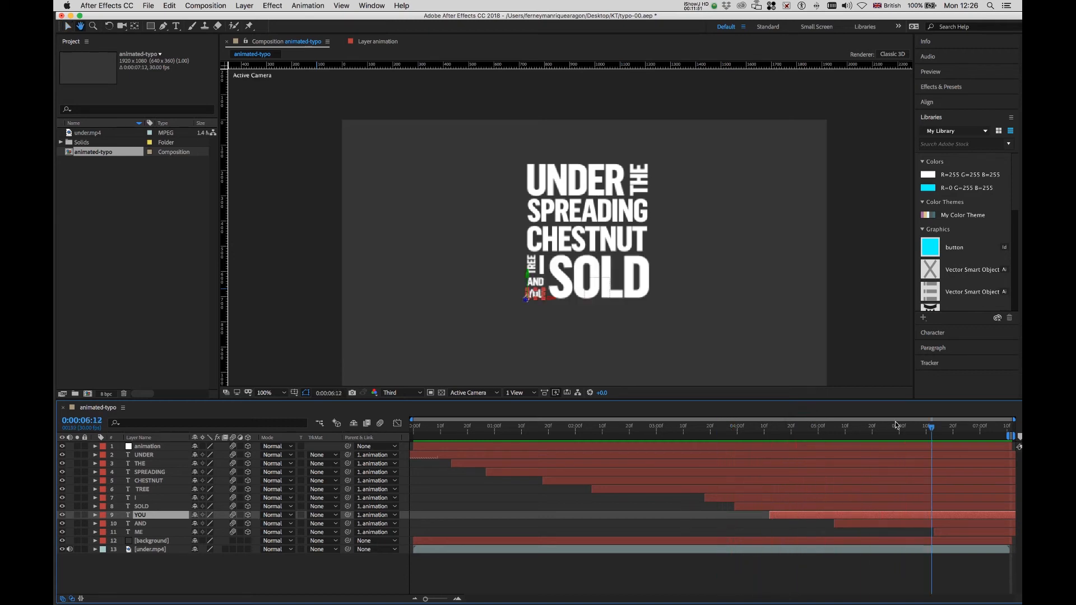
click(929, 428)
drag(918, 433, 887, 436)
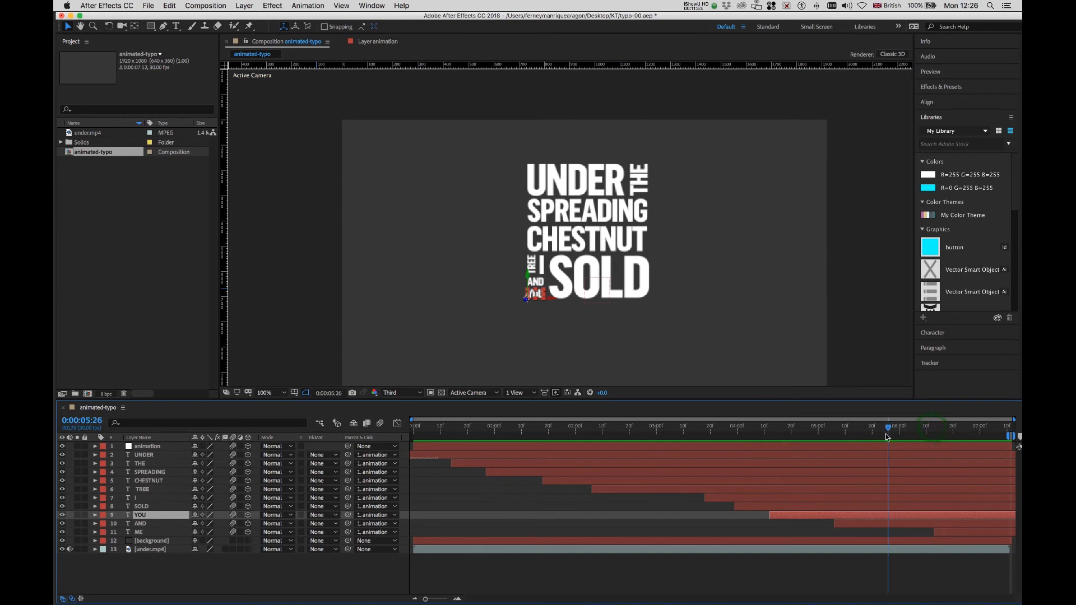
click(96, 516)
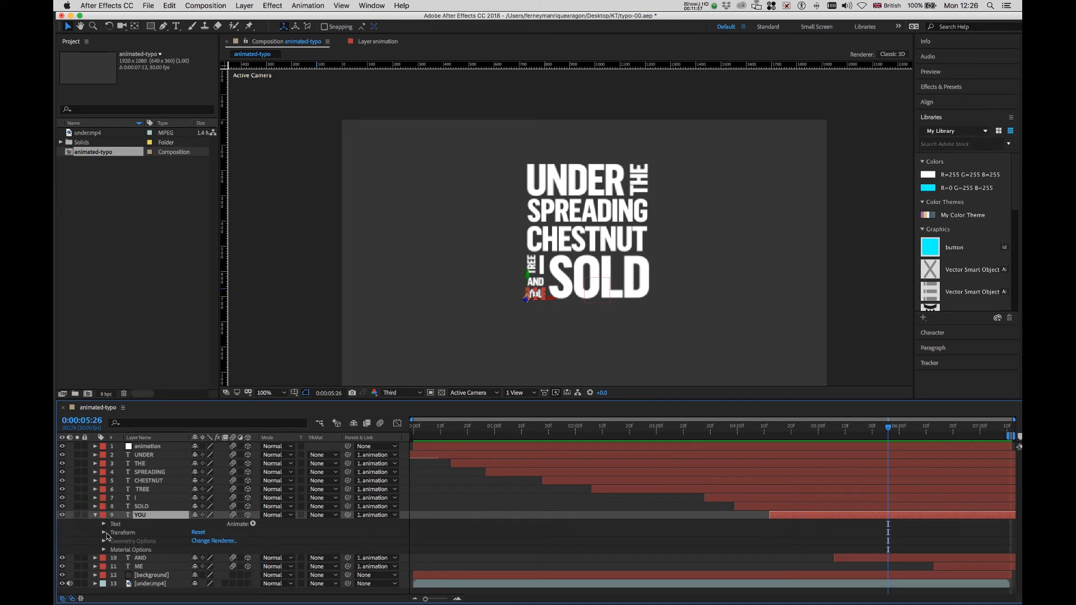
click(103, 533)
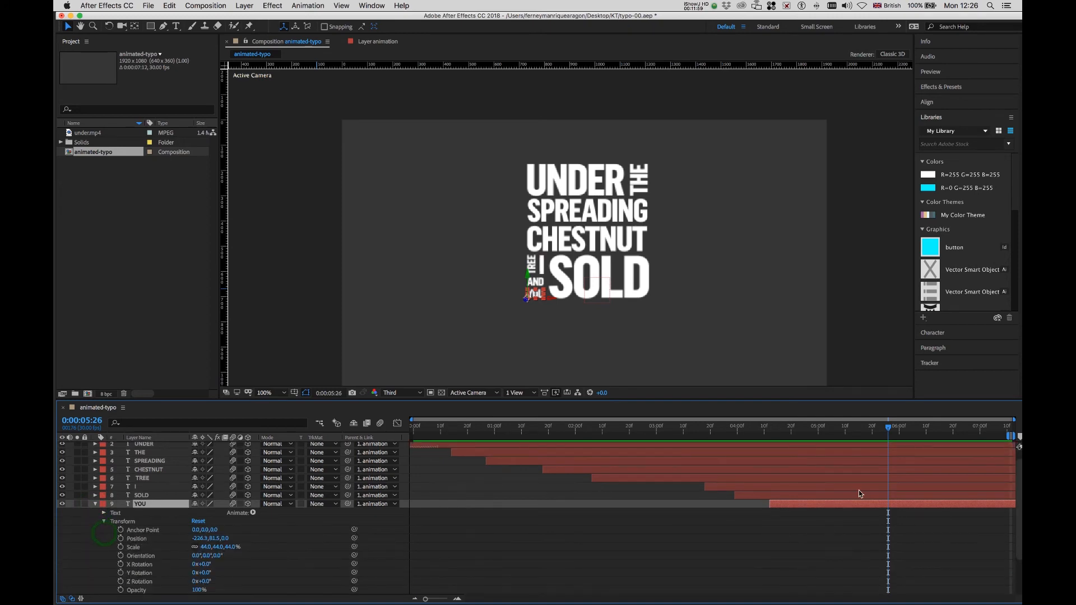
scroll(833, 465, down, 5)
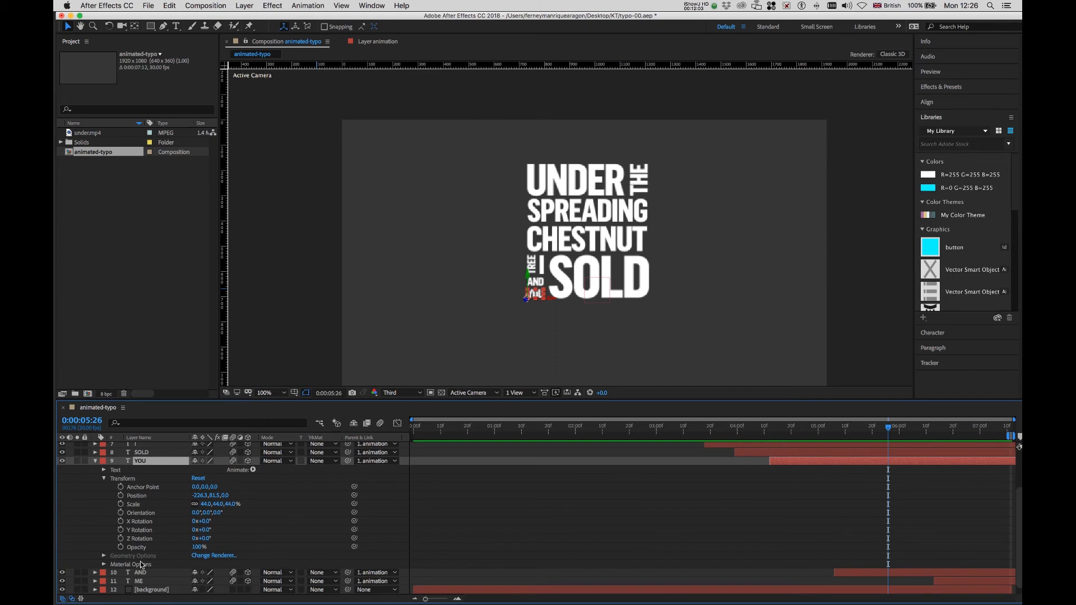
click(120, 505)
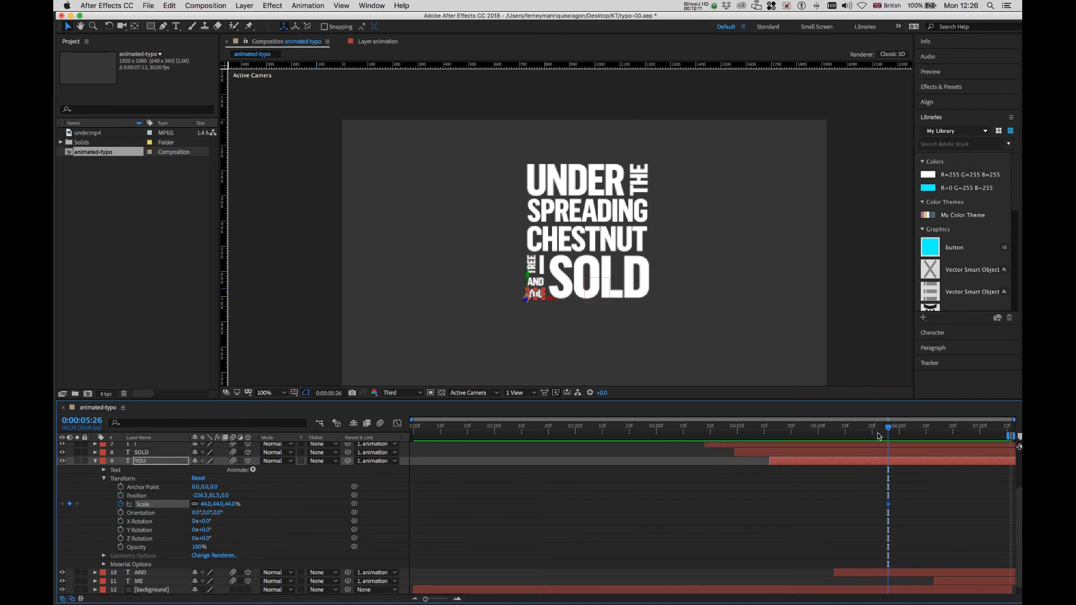
Add two more Scale keyframes of 44% to the YOU layer, one at 0:00:06:03 and one in between at 0:00:06:00.
drag(888, 428, 909, 438)
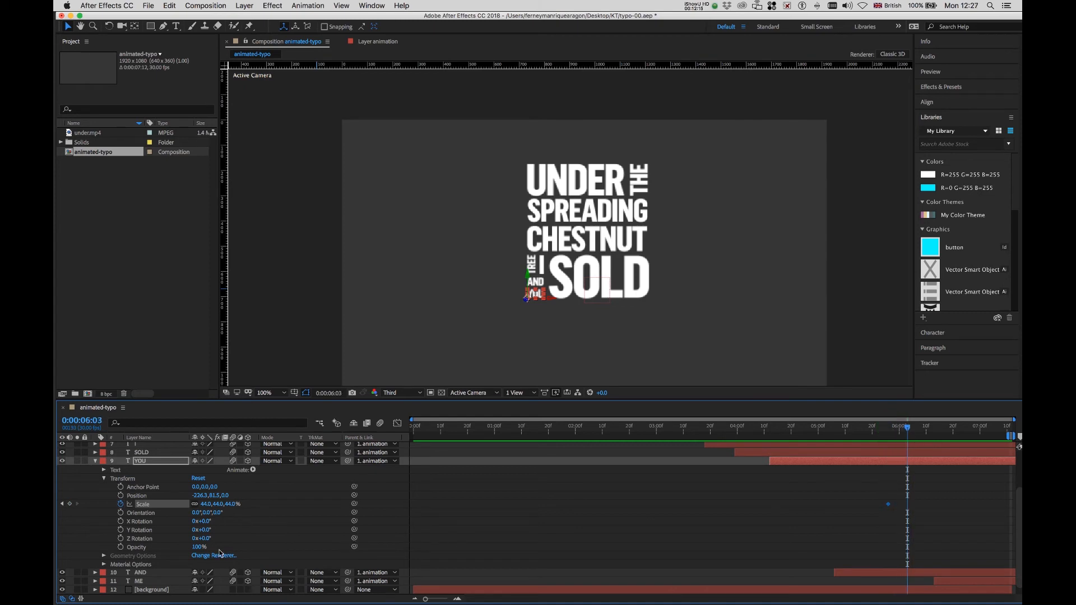
click(70, 503)
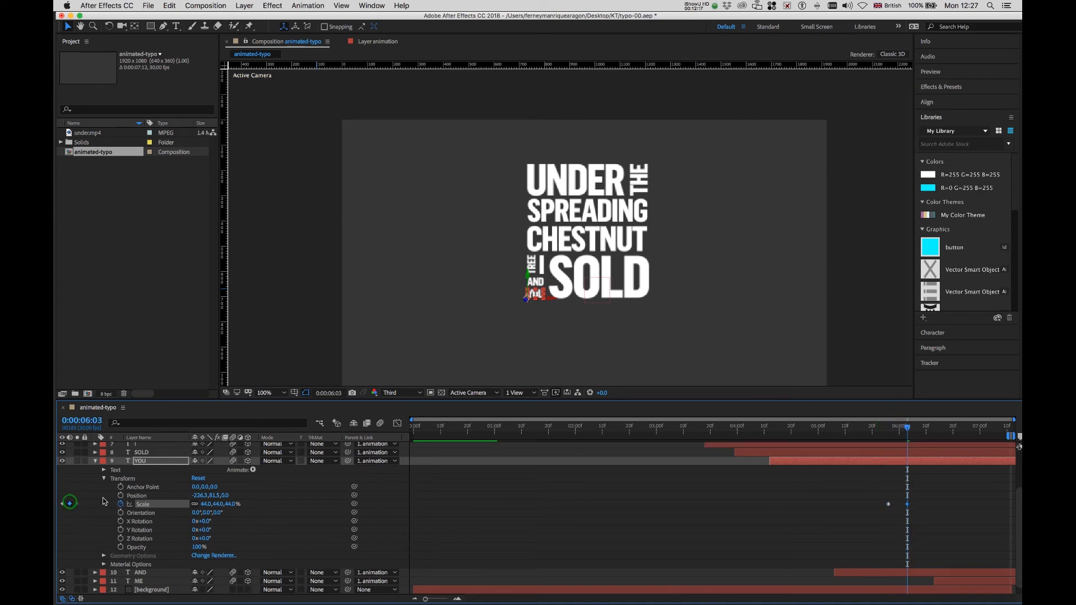
drag(908, 429, 901, 428)
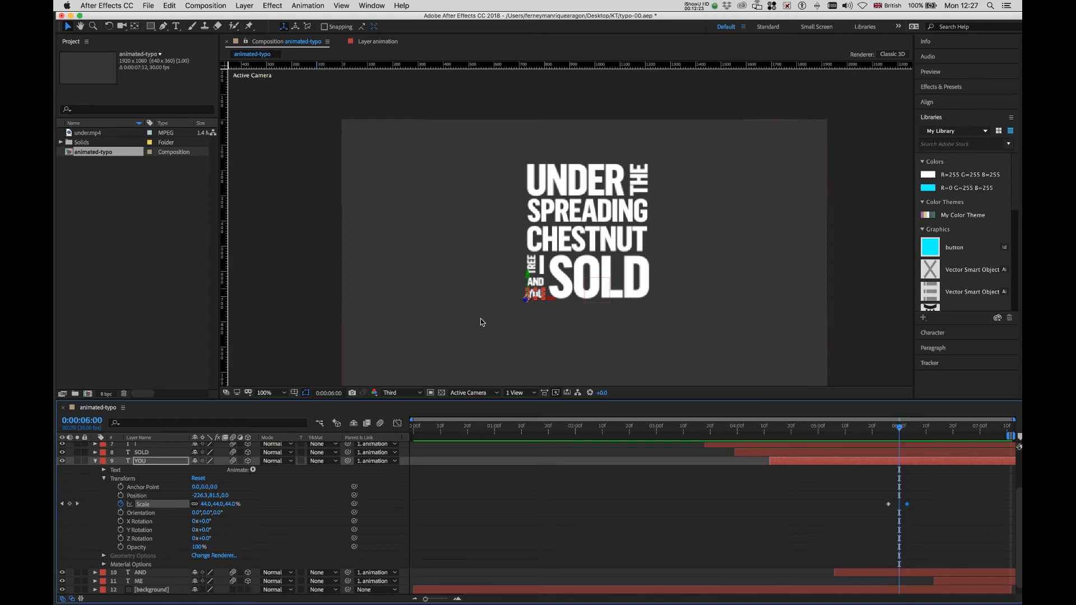
key(period)
key(period)
key(space)
drag(442, 332, 538, 185)
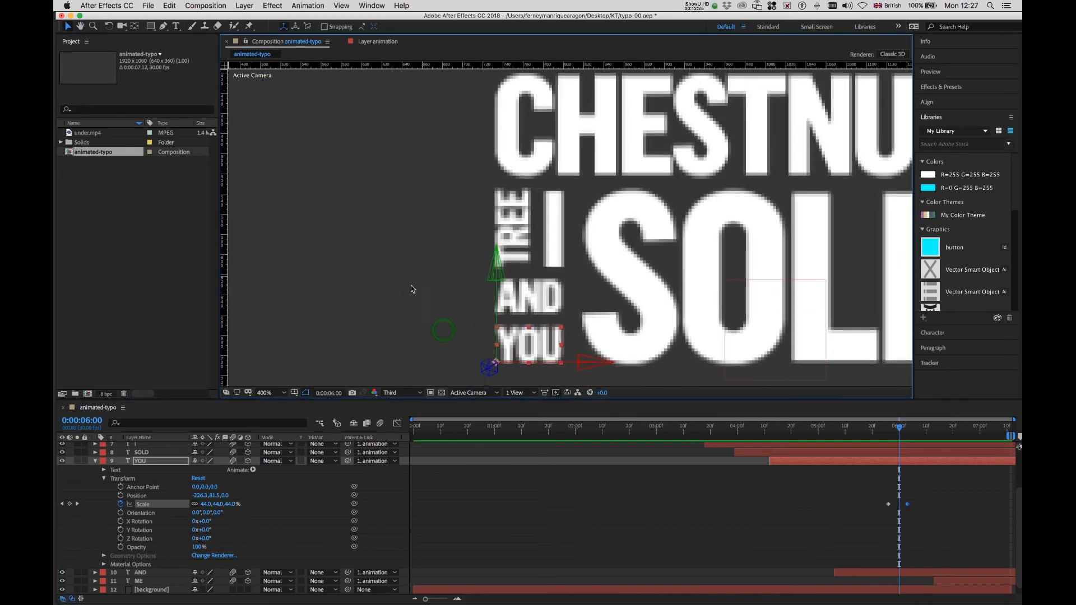
key(period)
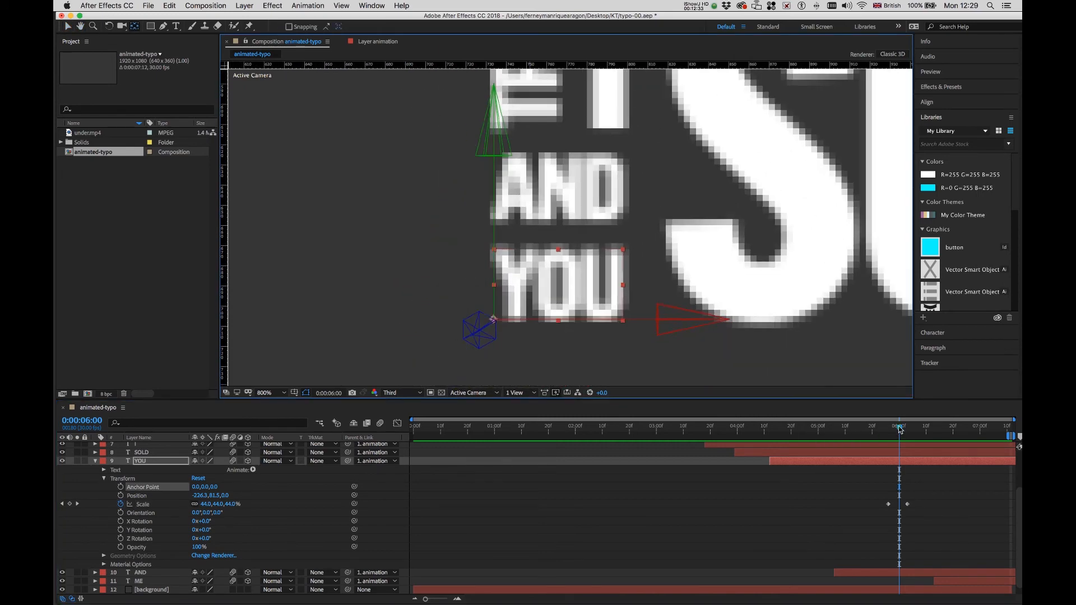
click(900, 429)
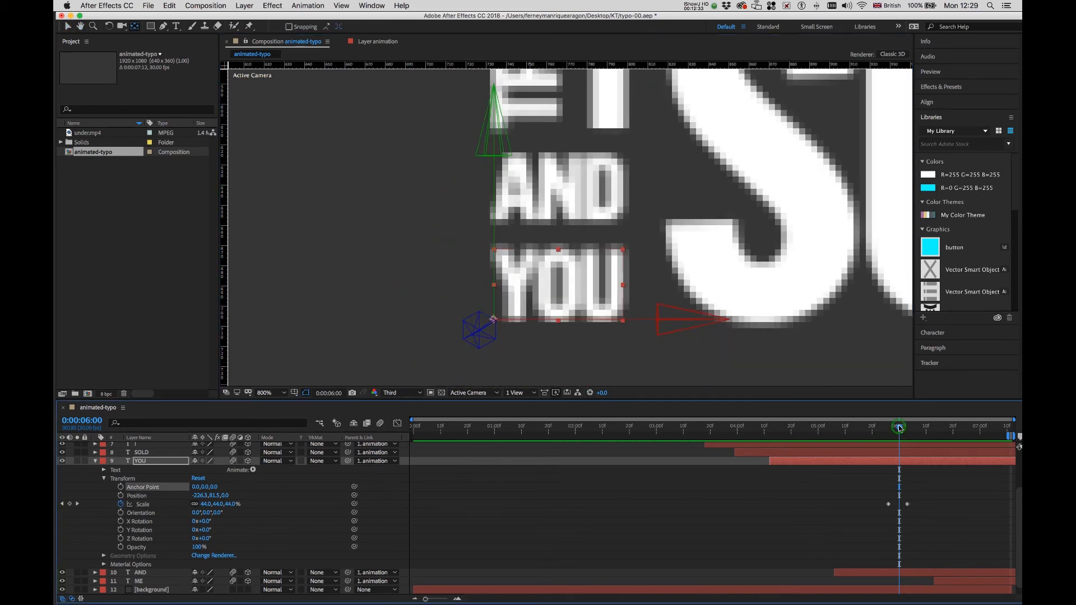
click(70, 504)
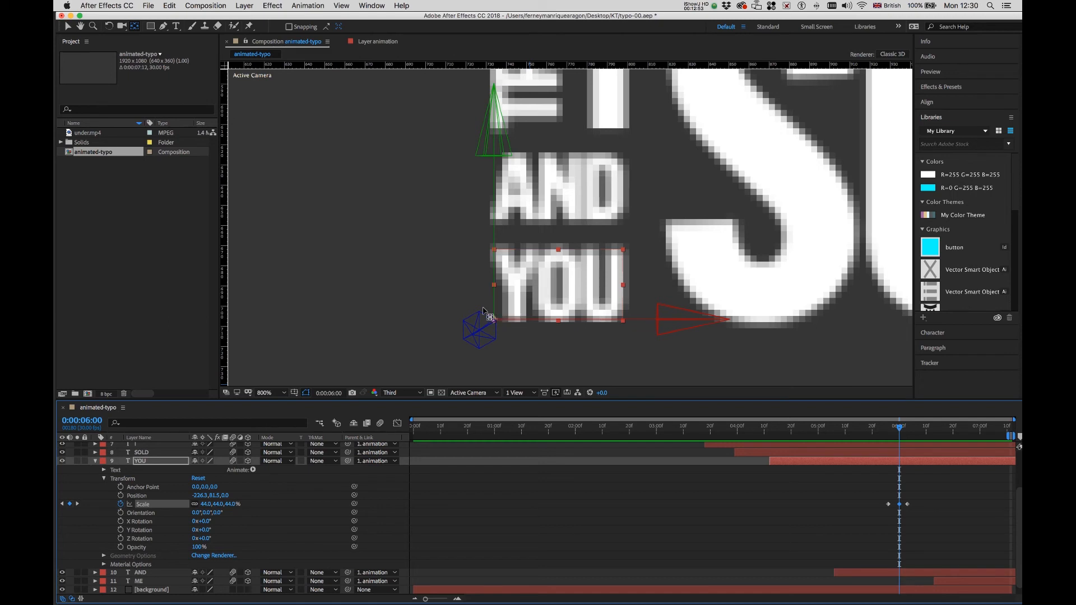
Centre the YOU layer's anchor point on the word and raise its Scale to 80% at the middle keyframe, 0:00:06:00.
click(135, 27)
drag(493, 319, 546, 293)
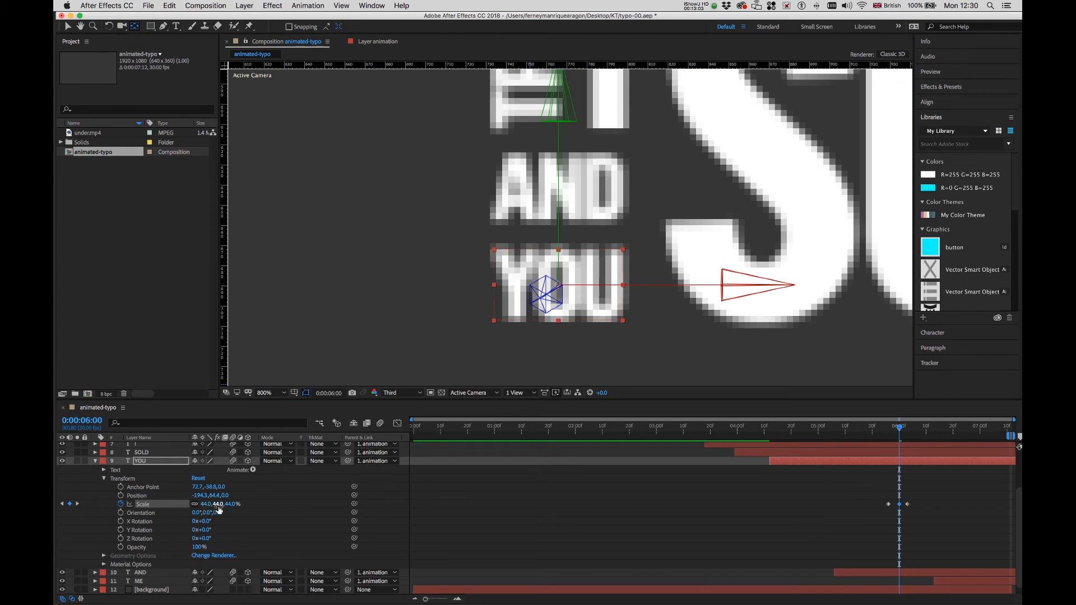
drag(231, 507, 251, 508)
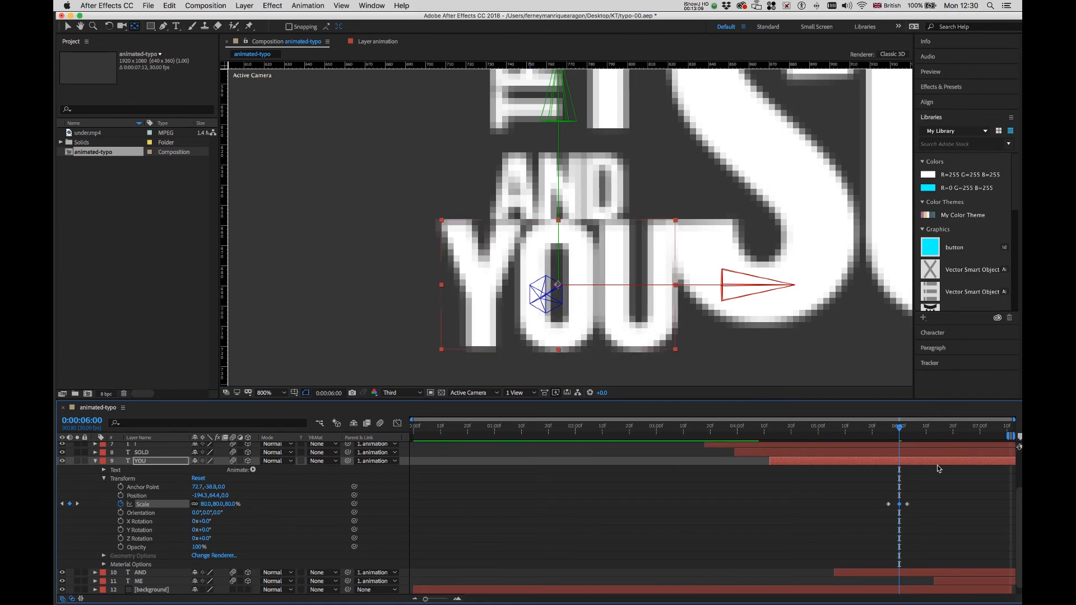
Apply Easy Ease to all three Scale keyframes of the YOU layer.
drag(883, 498, 918, 512)
right_click(909, 507)
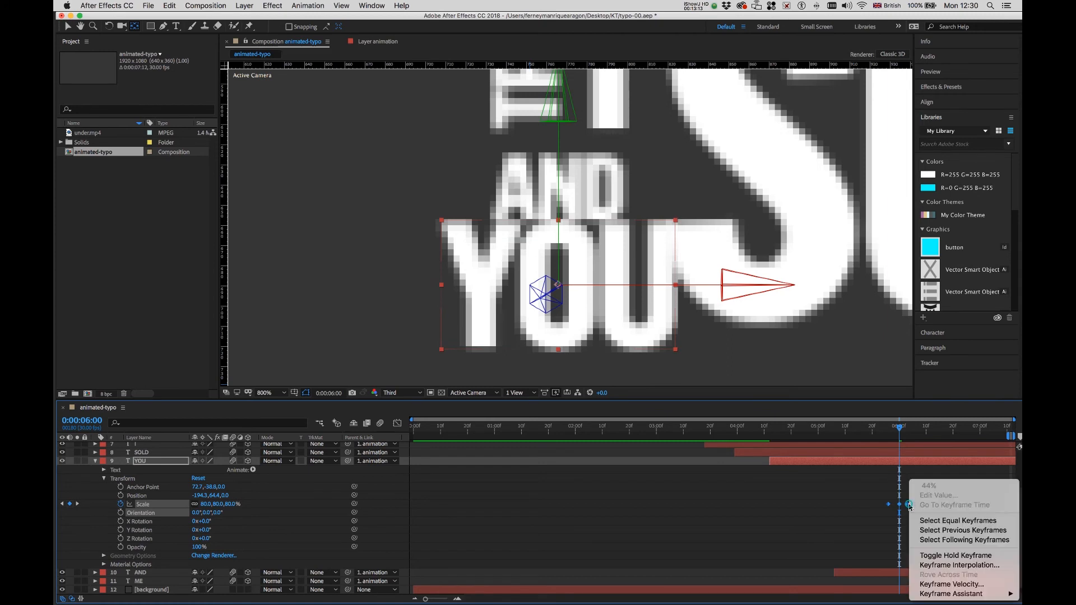
mouse_move(966, 595)
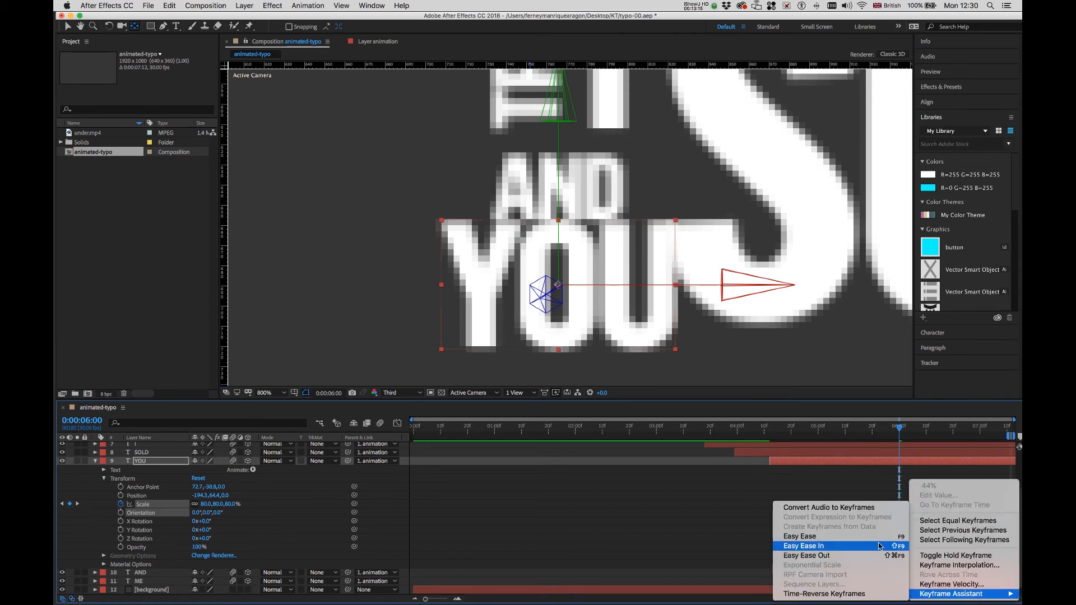
click(808, 539)
Bring the whole composition frame into view and move the current time back to 0:00:05:08, ahead of YOU's Scale keyframes.
drag(899, 430, 863, 445)
key(comma)
key(comma)
key(comma)
key(comma)
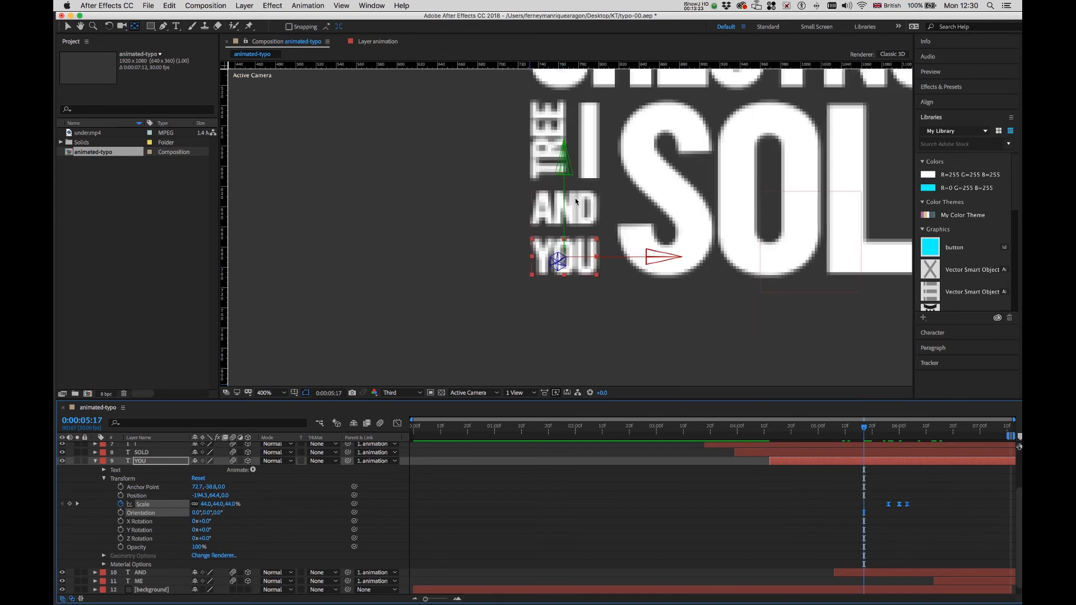
key(space)
drag(519, 204, 473, 242)
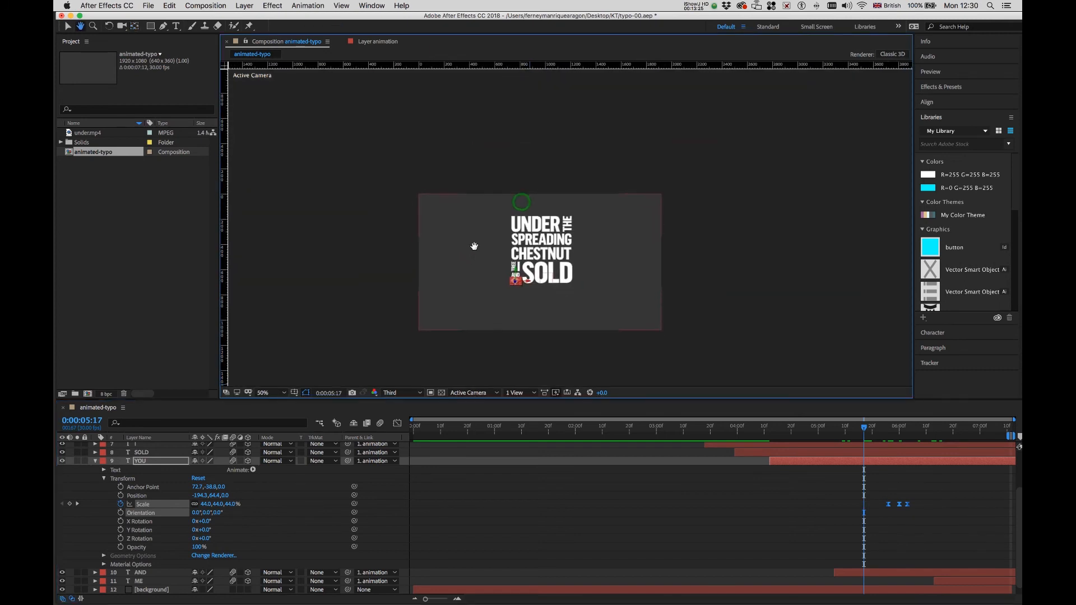
drag(865, 431, 839, 431)
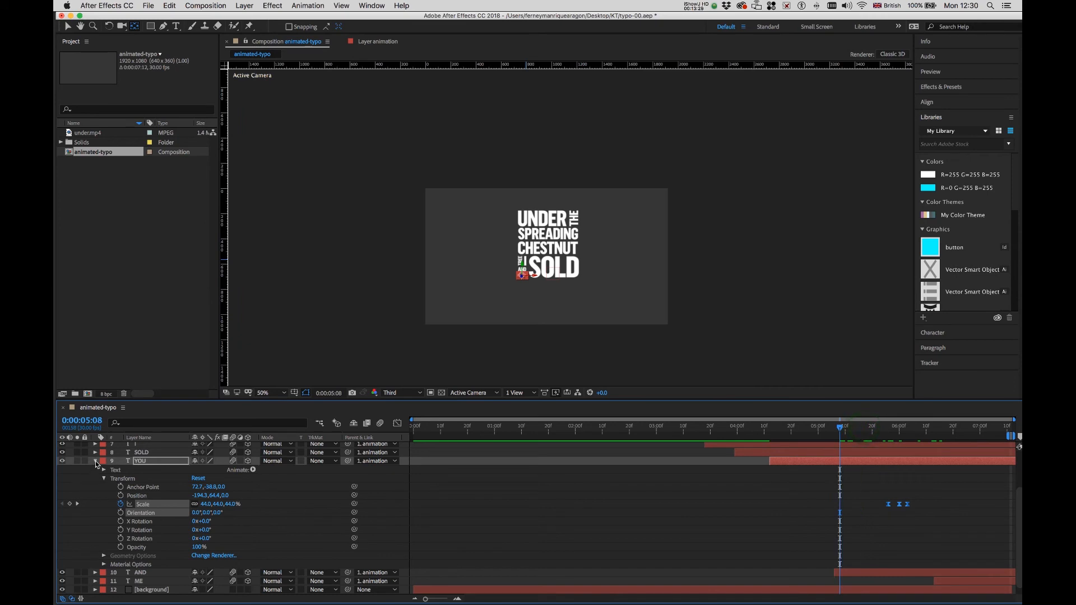
Play back the YOU layer's scale pulse and move the current time back to 0:00:05:10 to inspect its keyframes.
key(space)
key(space)
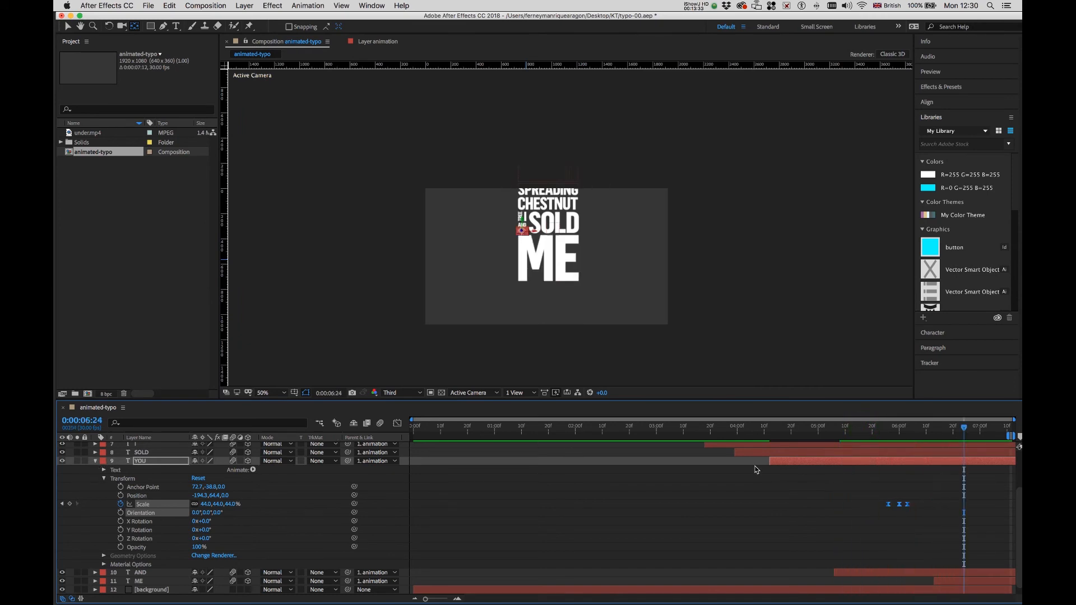
key(period)
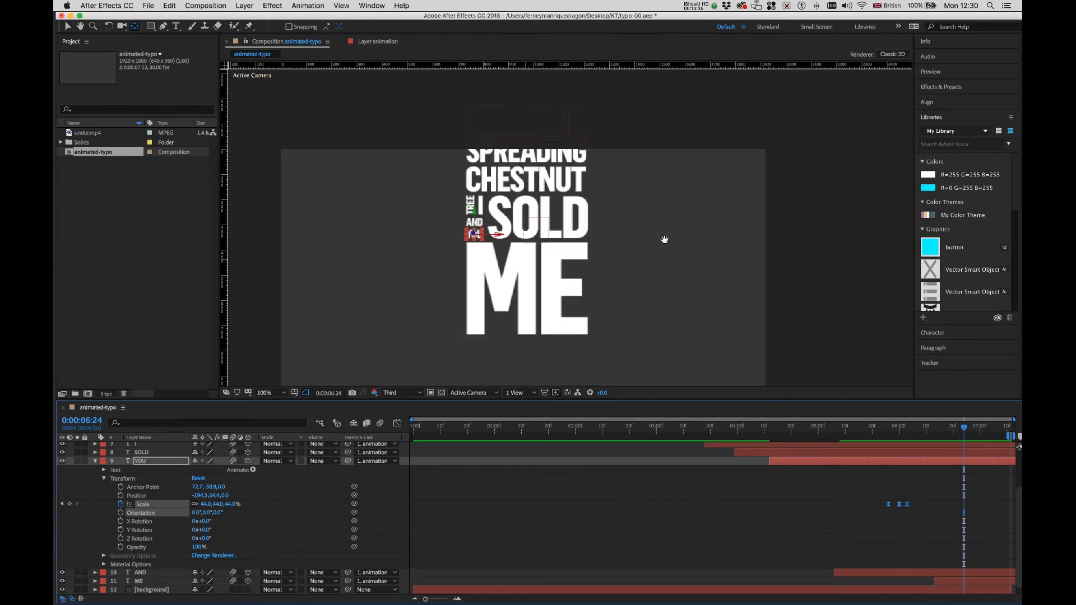
drag(652, 226, 715, 297)
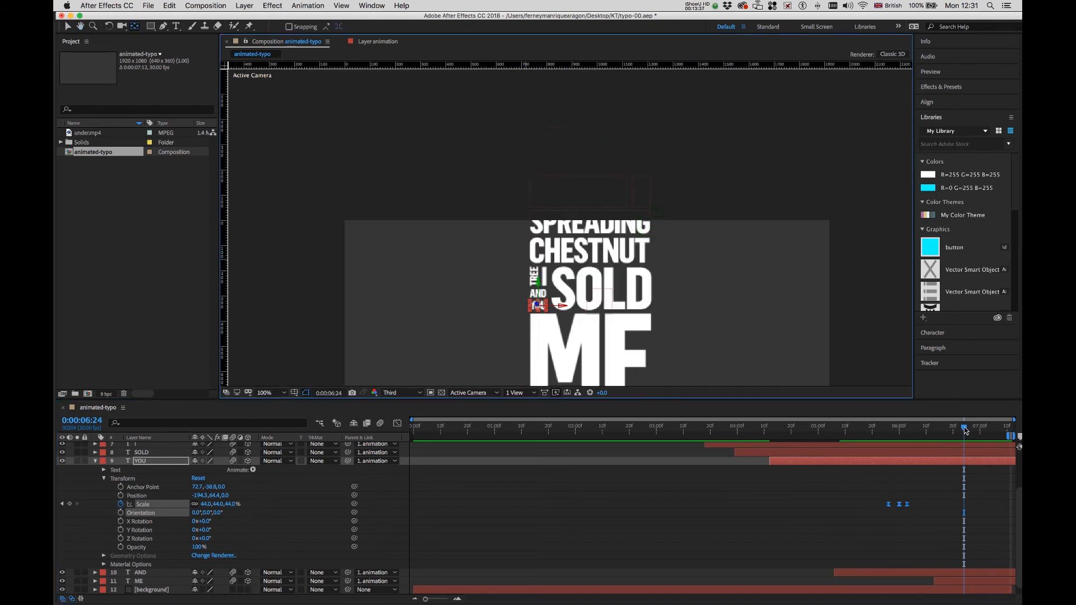
drag(964, 428, 848, 436)
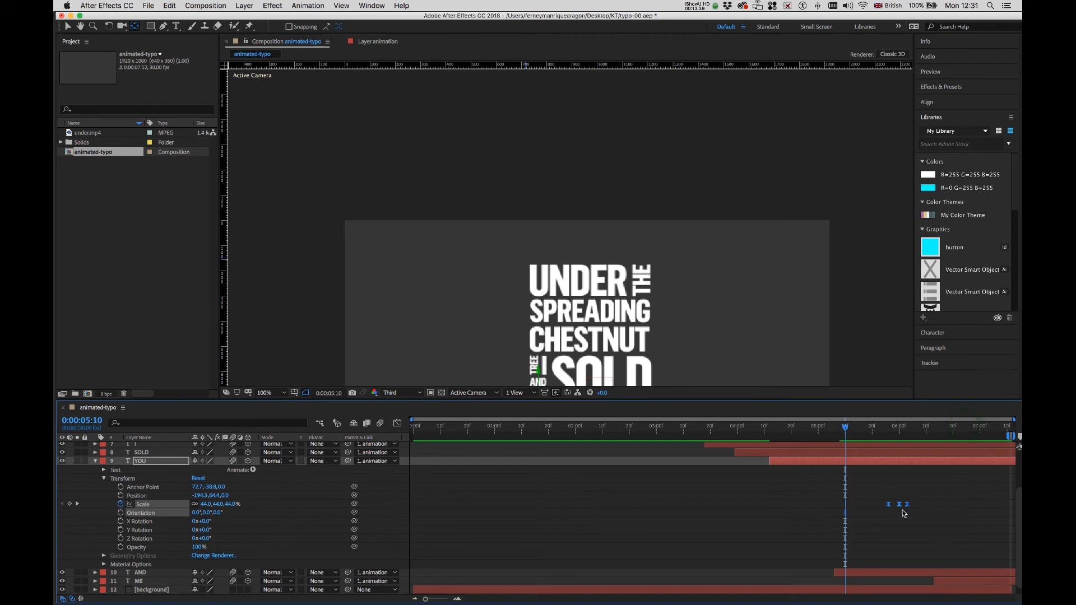
mouse_move(884, 494)
mouse_down()
mouse_move(924, 522)
mouse_move(876, 507)
mouse_up()
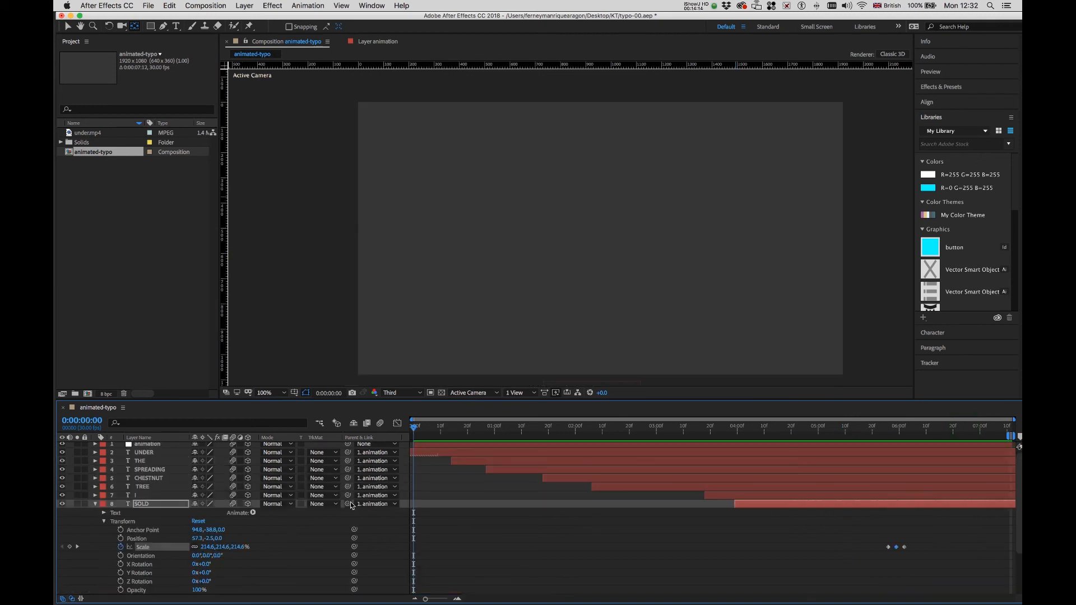
Collapse the SOLD layer's properties and play the whole animation from 0:00:00:00.
drag(415, 427, 365, 403)
click(96, 505)
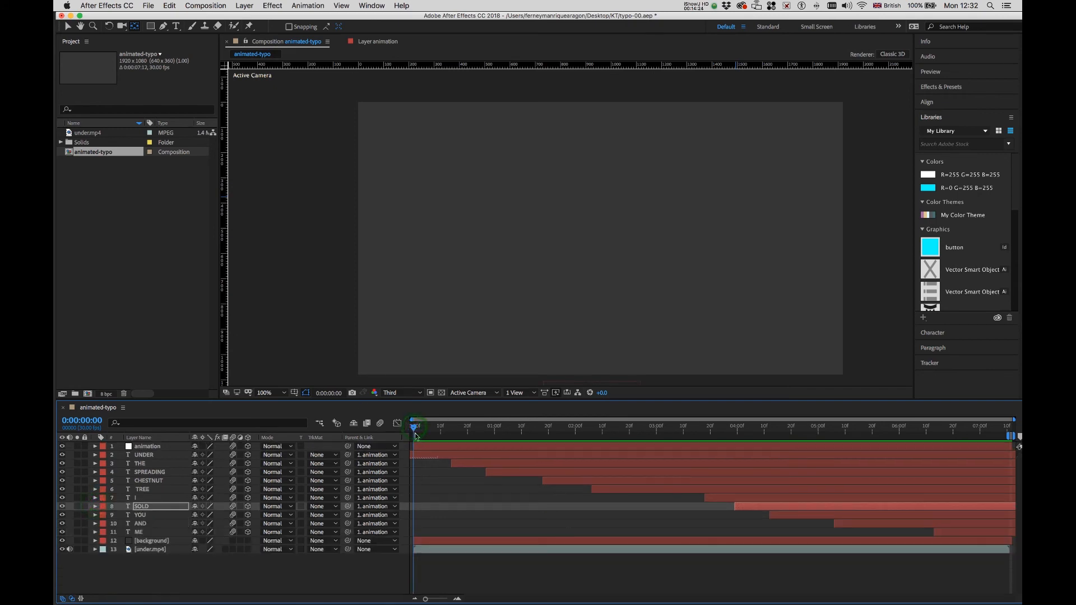
key(space)
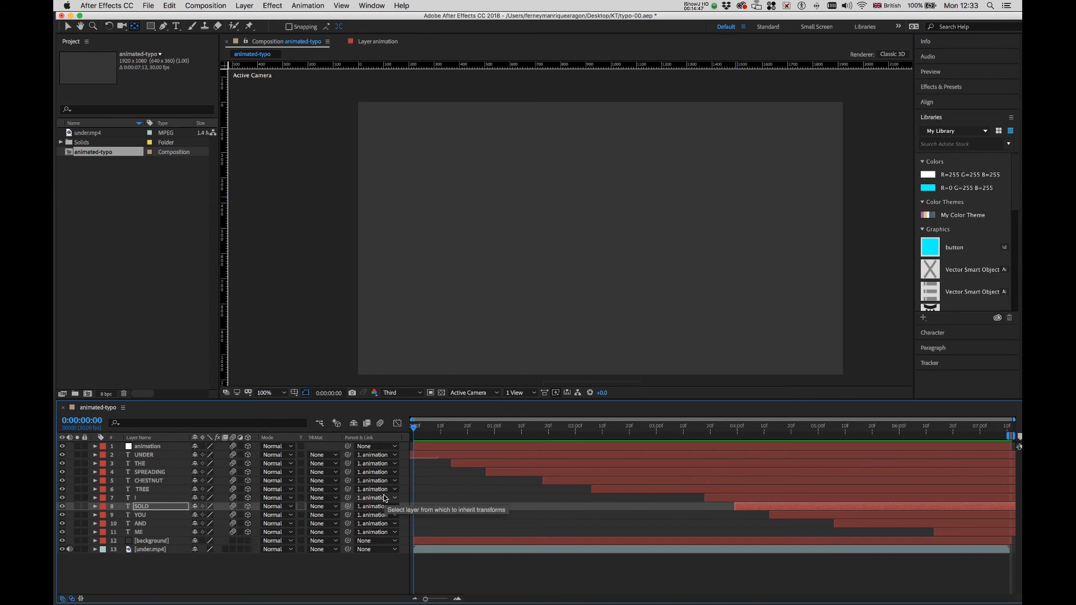
Pre-compose the animation null and all ten word layers as typo, moving all attributes and opening the new composition.
click(145, 571)
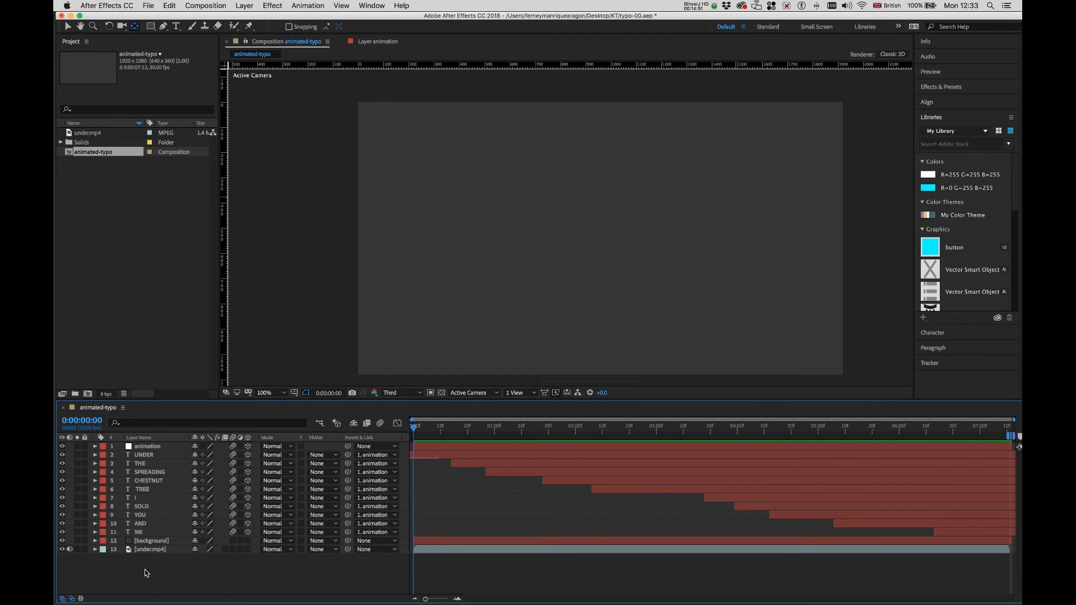
click(162, 448)
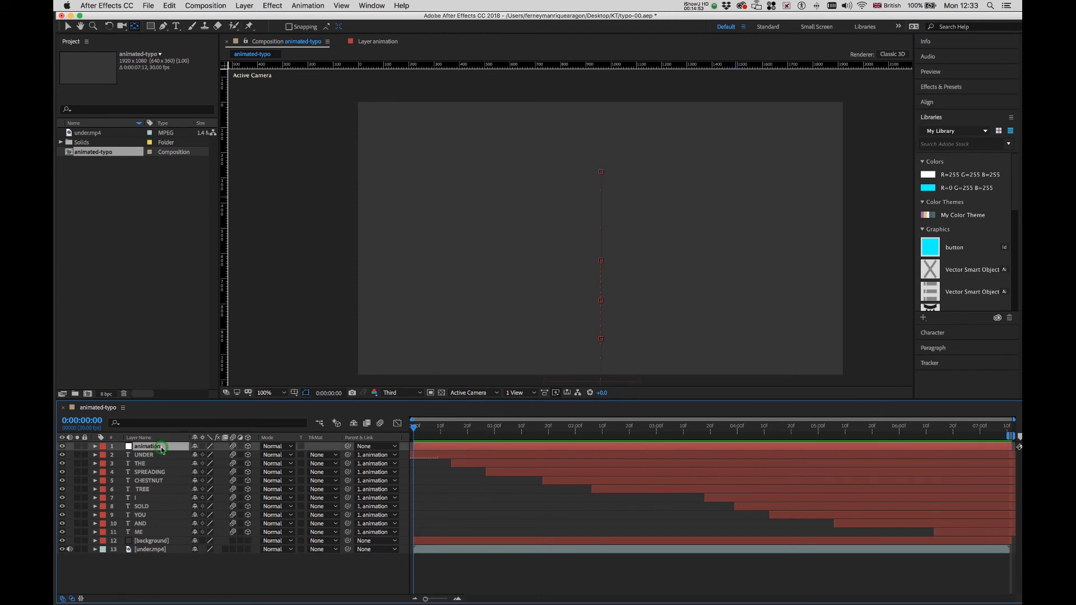
shift+click(153, 534)
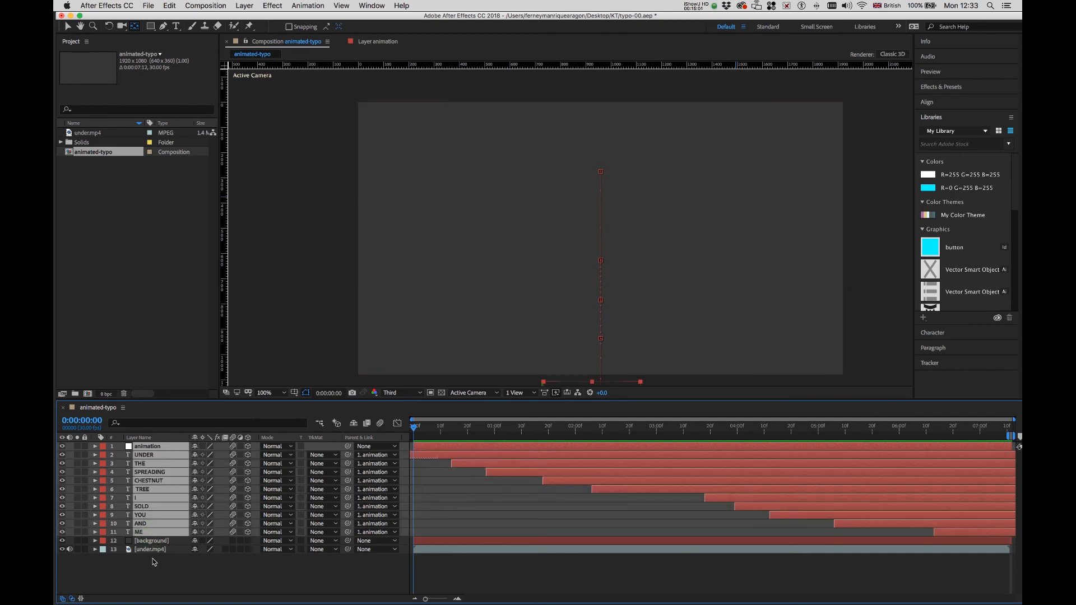
right_click(174, 528)
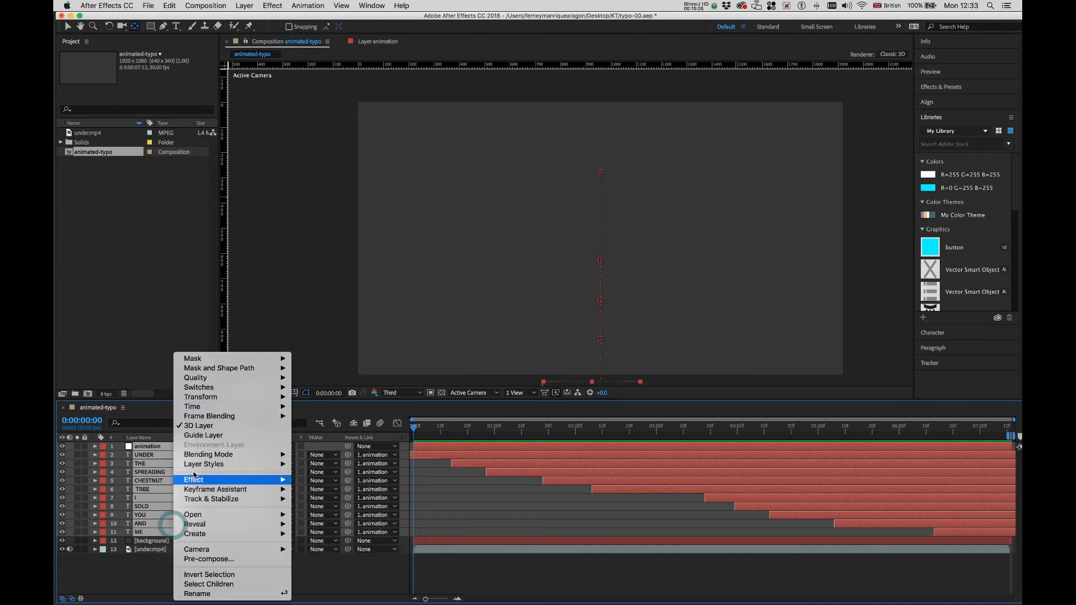
click(206, 561)
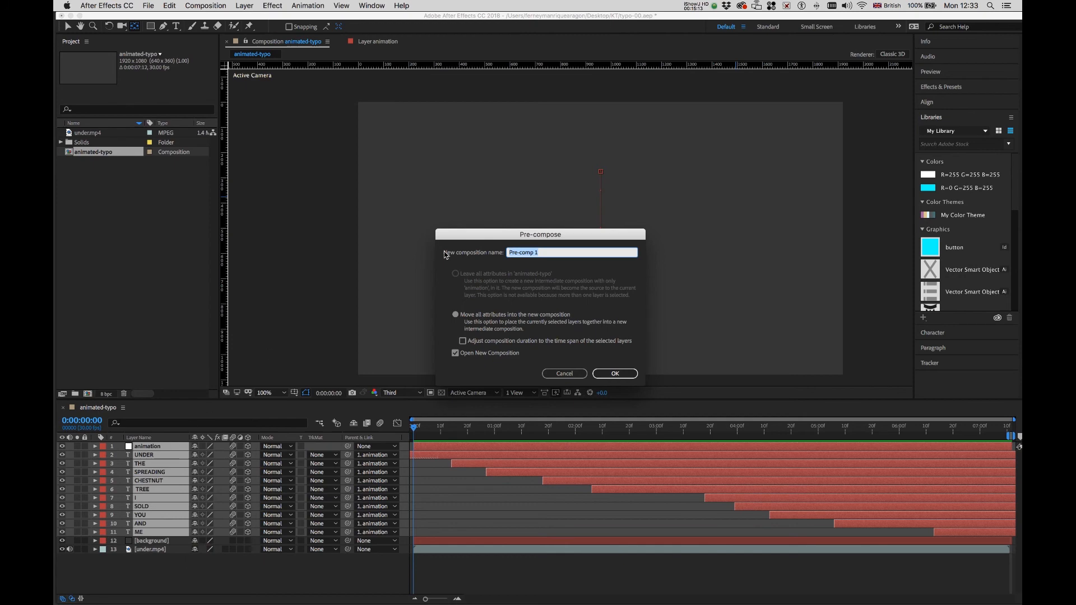
text(typo)
click(617, 374)
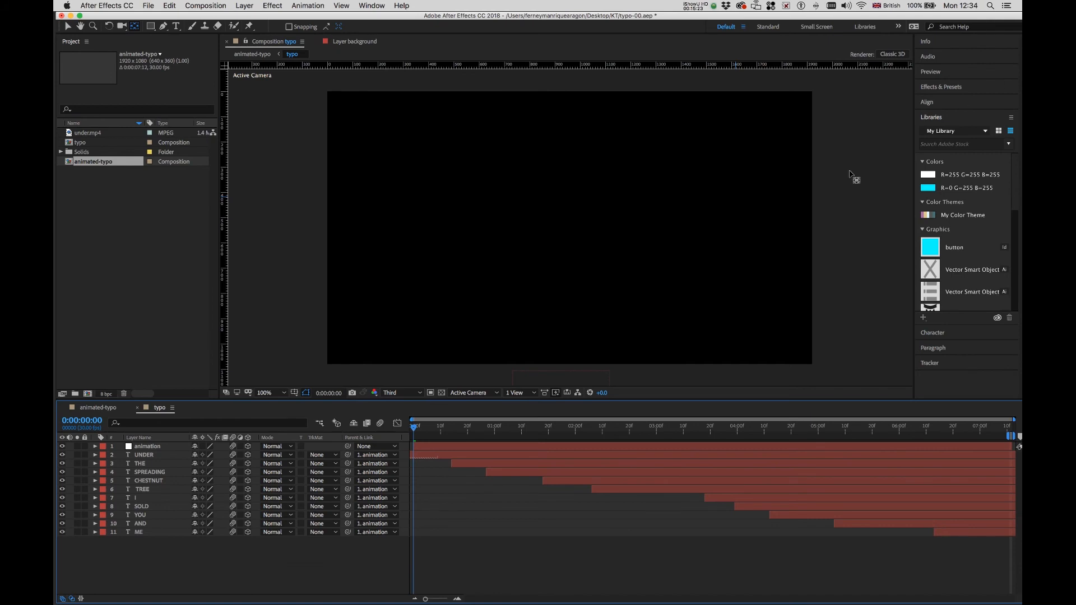
Play the typo pre-composition up to 0:00:05:04, compare it with its parent composition, and return to animated-typo.
key(space)
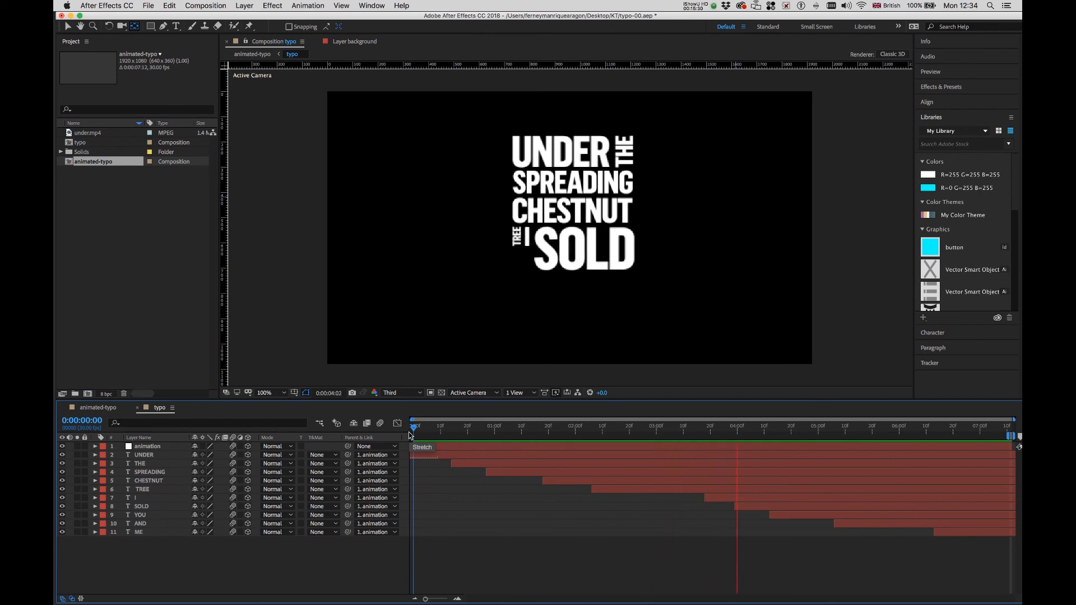
key(space)
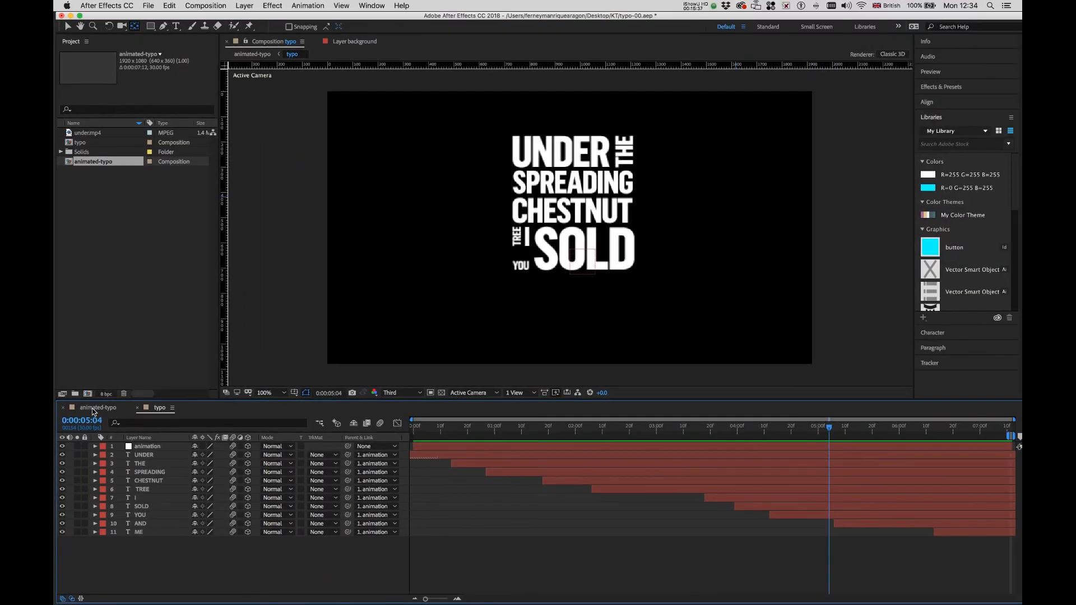
click(87, 401)
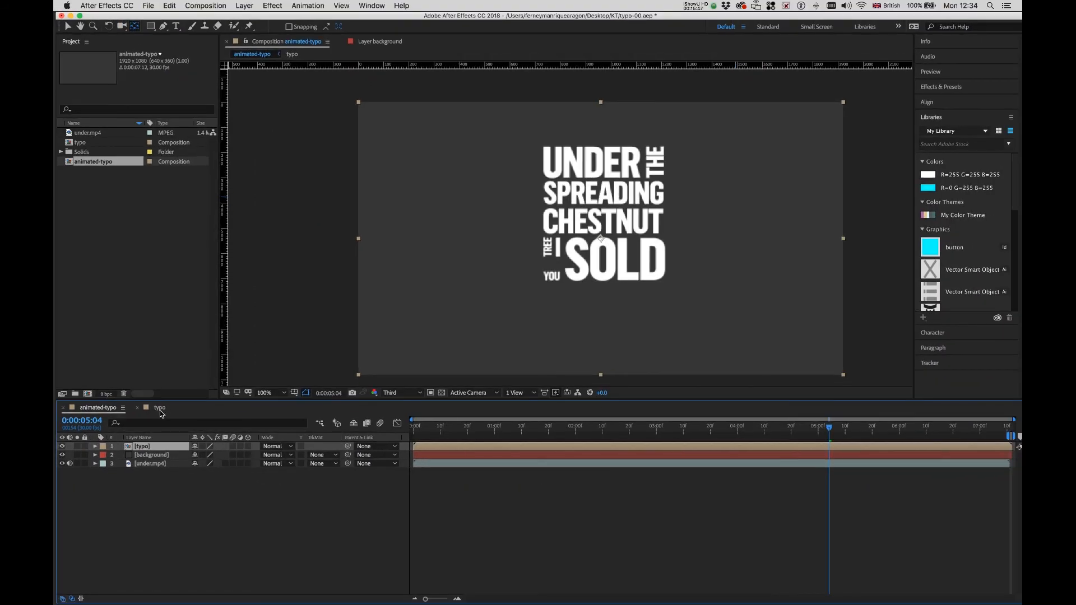
click(160, 408)
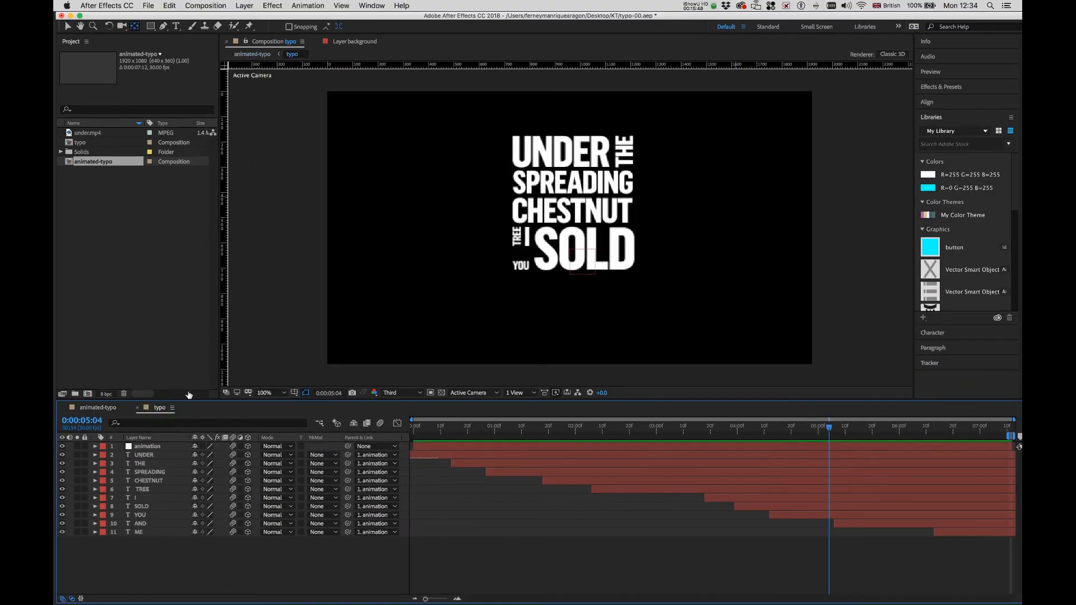
click(96, 409)
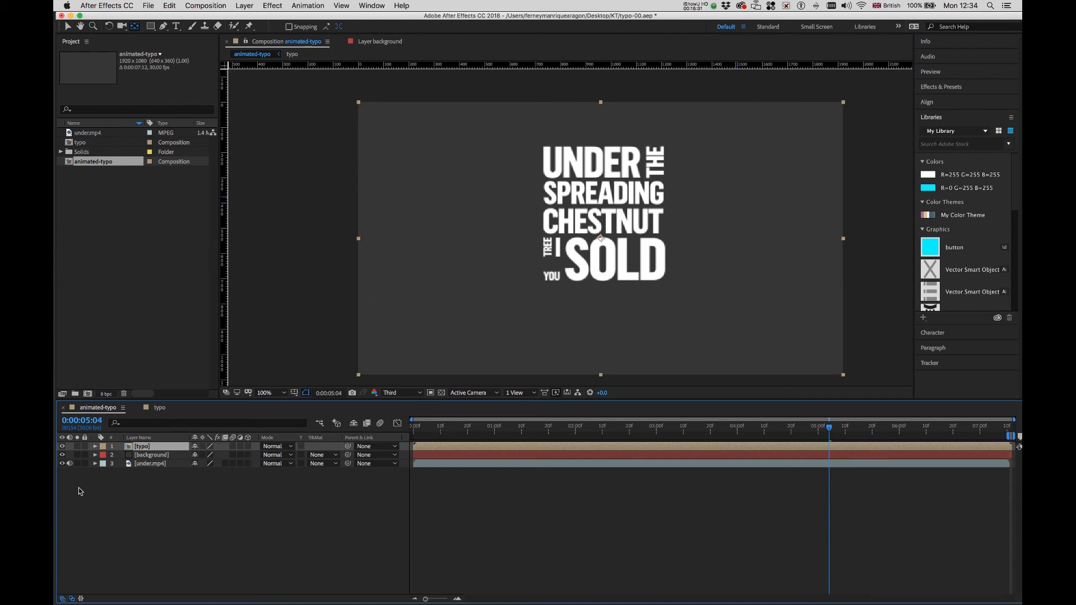
Select the background layer and find the Gradient Ramp effect by searching the effects for "gradien".
click(153, 455)
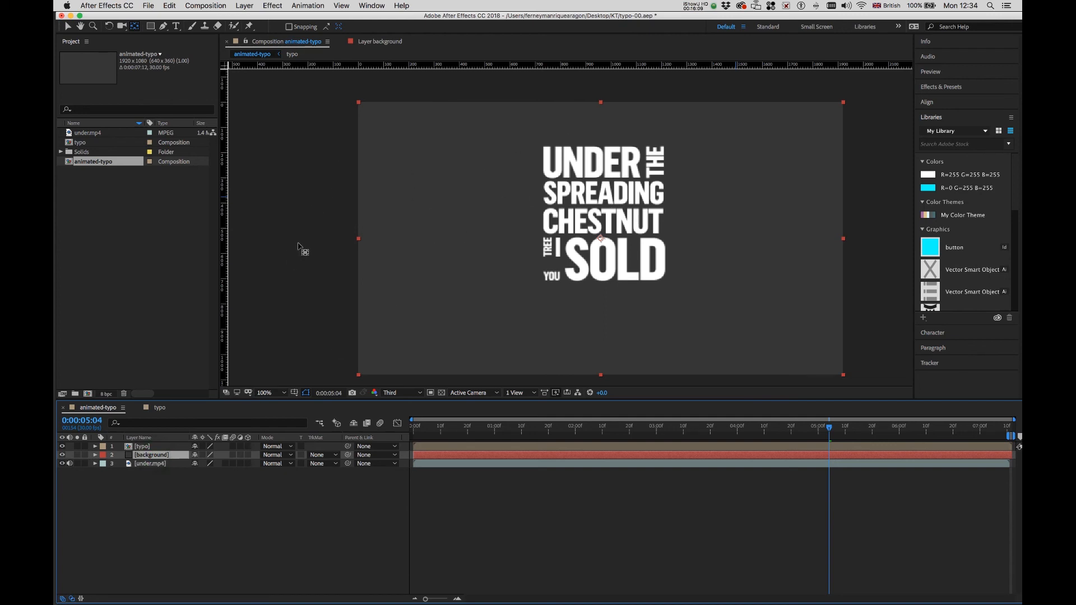
key(super+5)
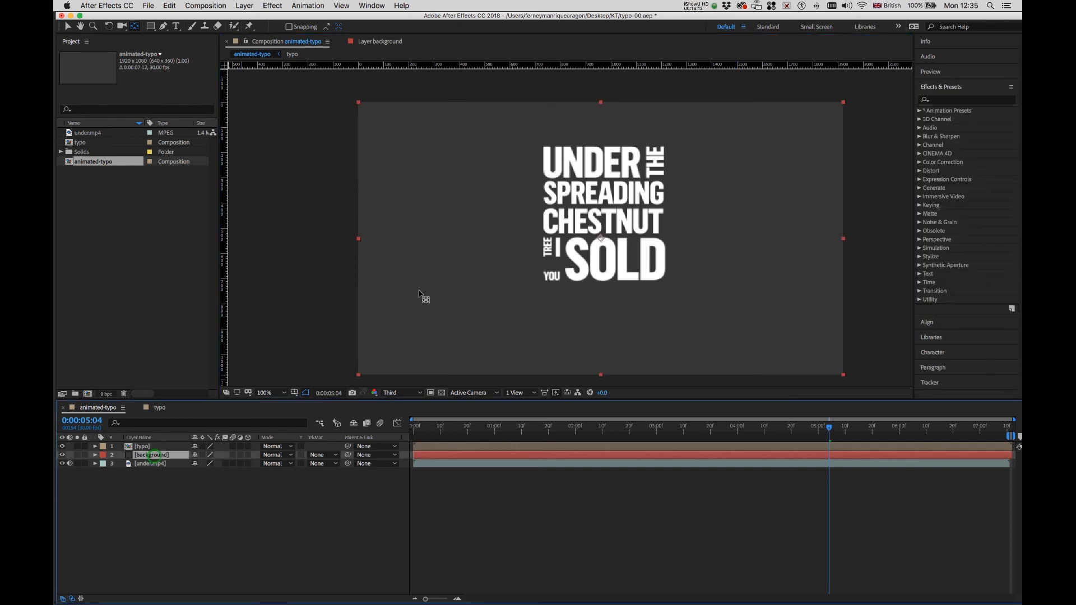
click(934, 90)
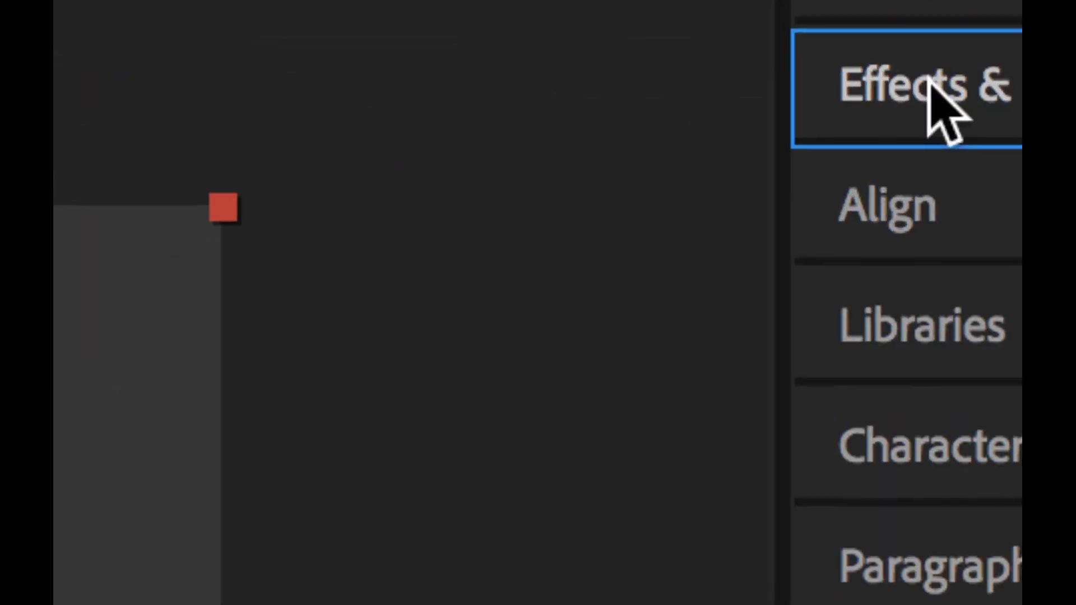
click(933, 88)
click(961, 190)
text(gra)
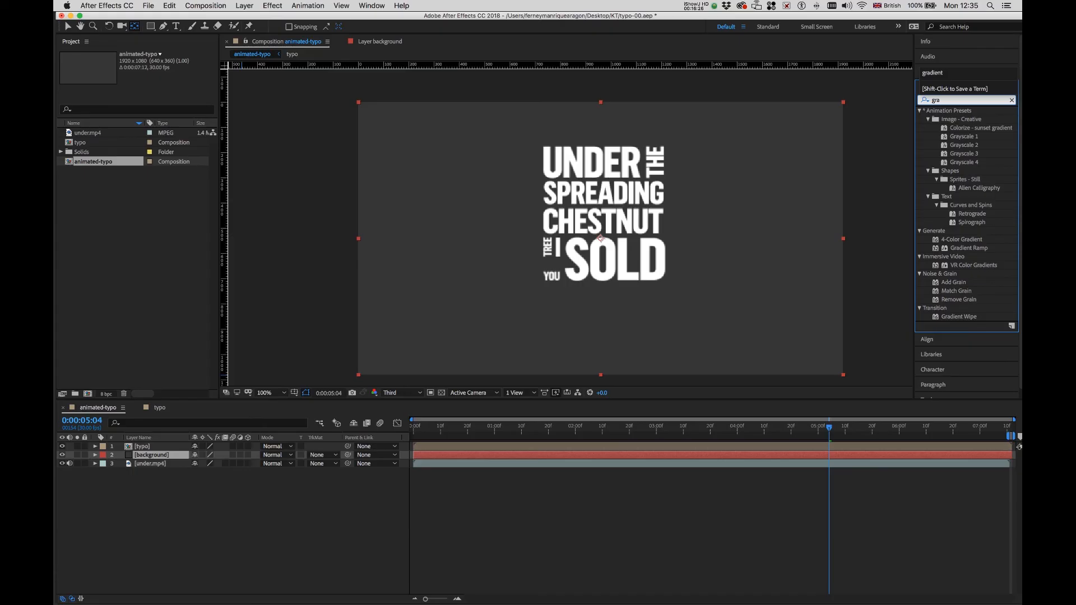
text(dien)
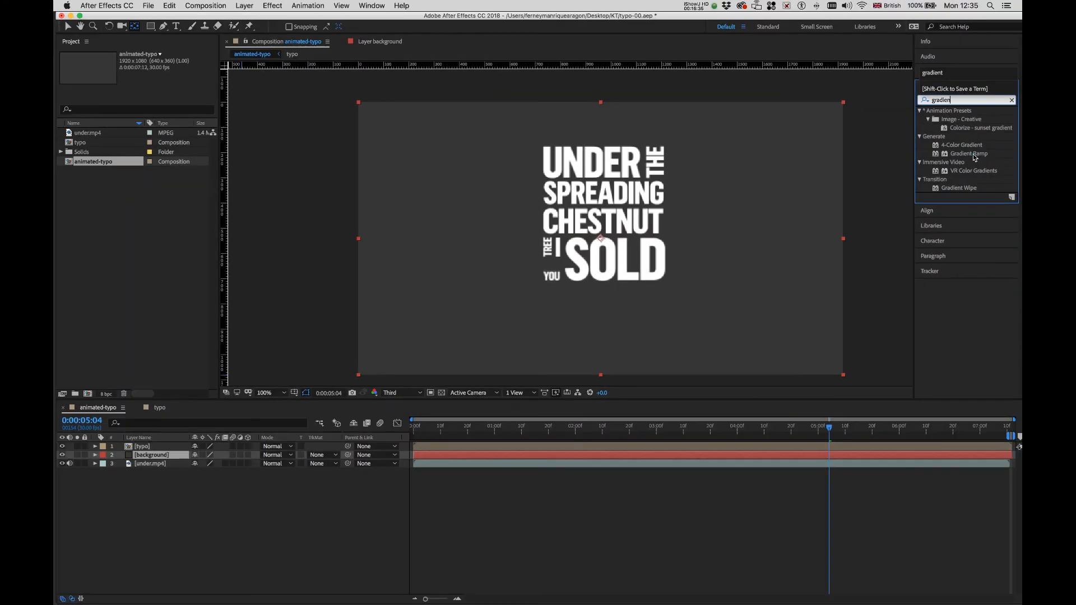
click(974, 155)
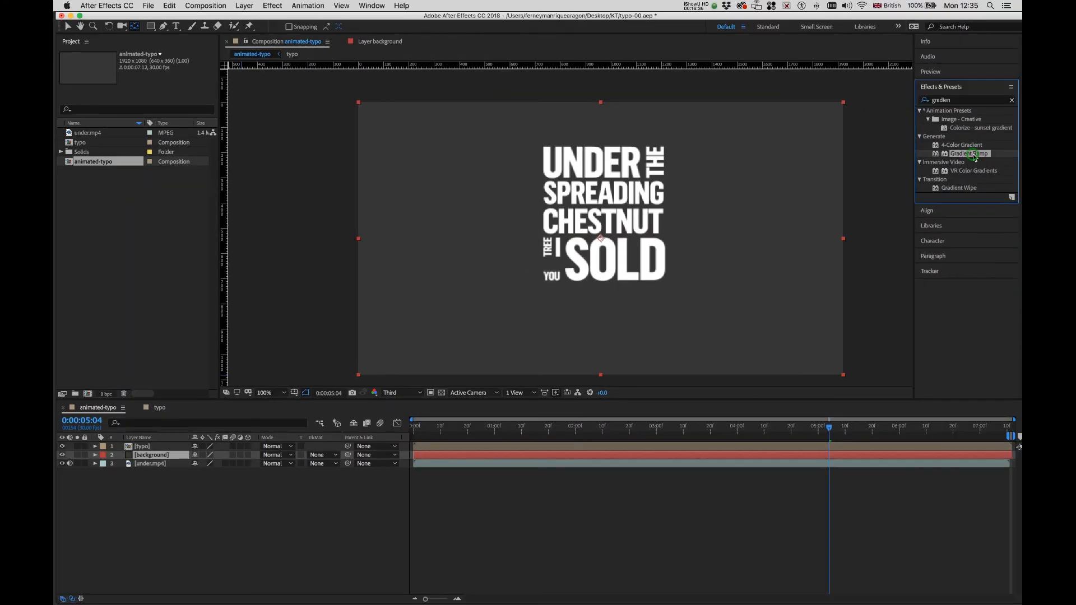
drag(938, 158, 624, 353)
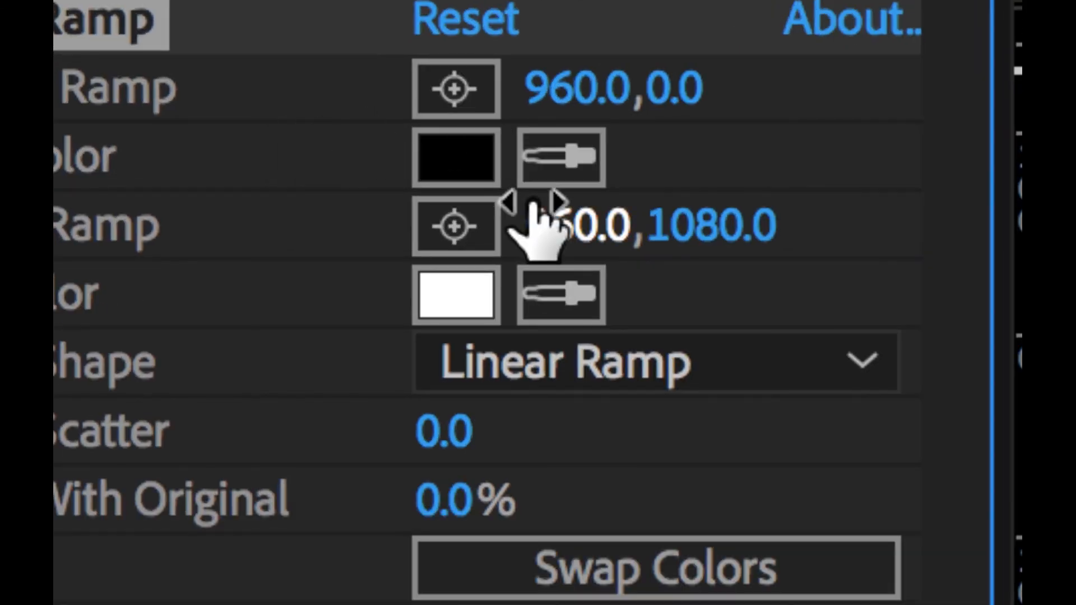
click(153, 85)
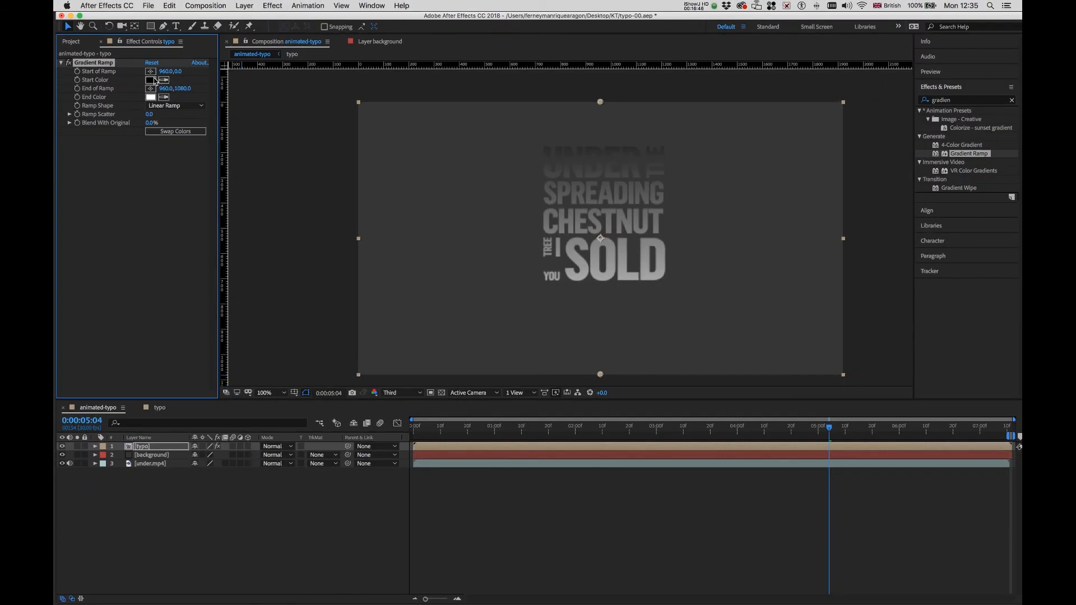
click(151, 81)
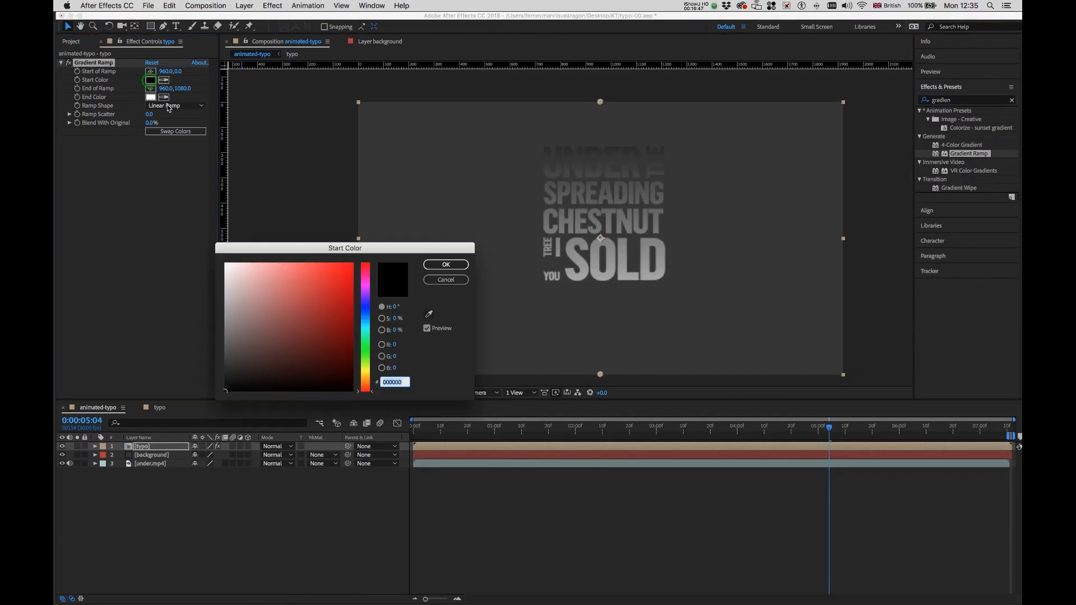
click(367, 303)
click(367, 297)
click(341, 277)
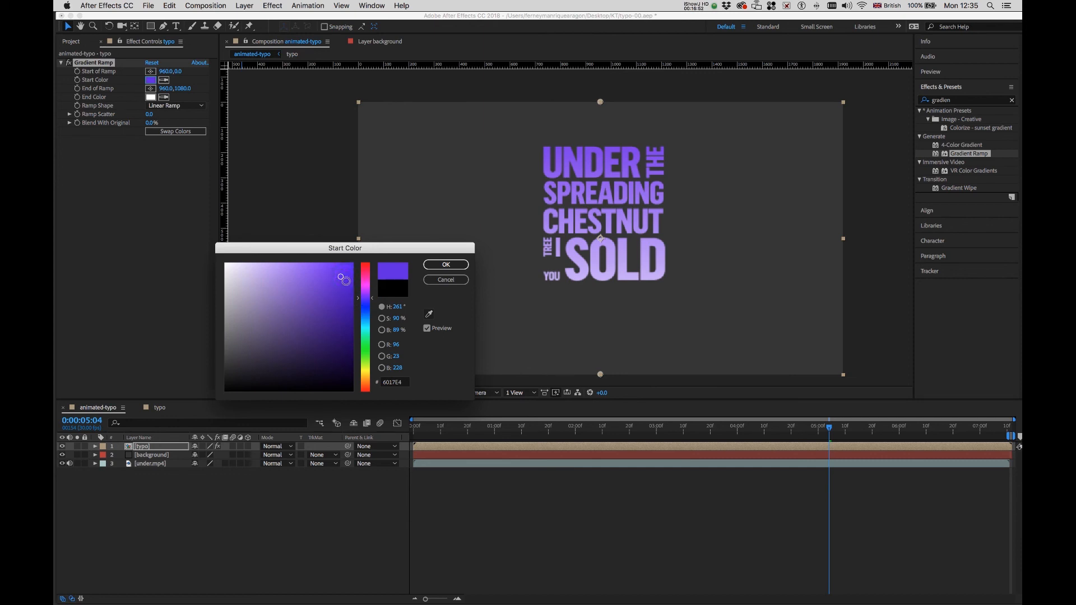
drag(343, 280, 330, 275)
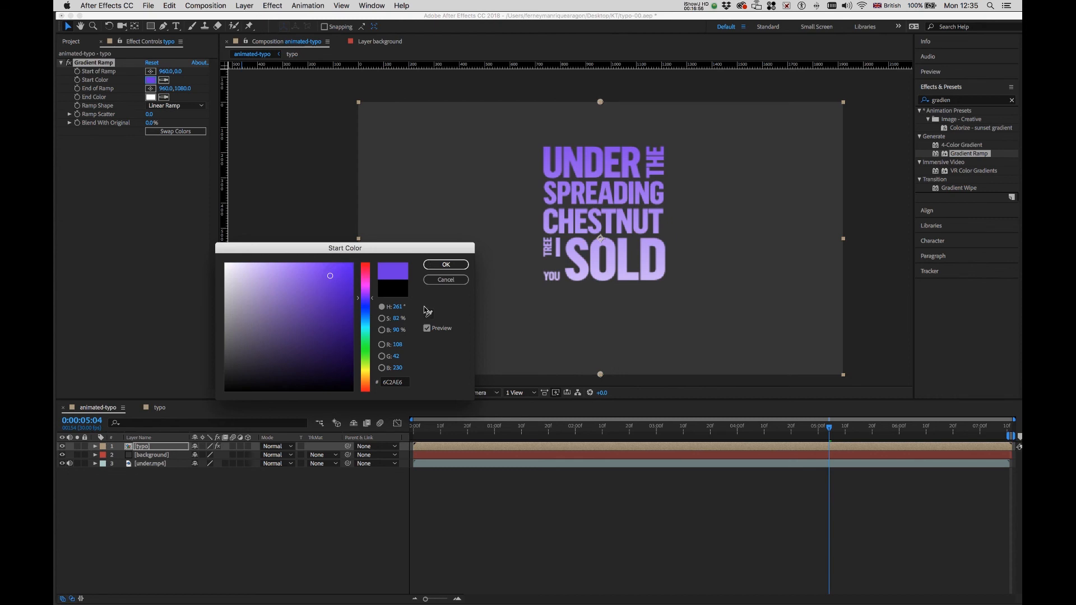
click(445, 279)
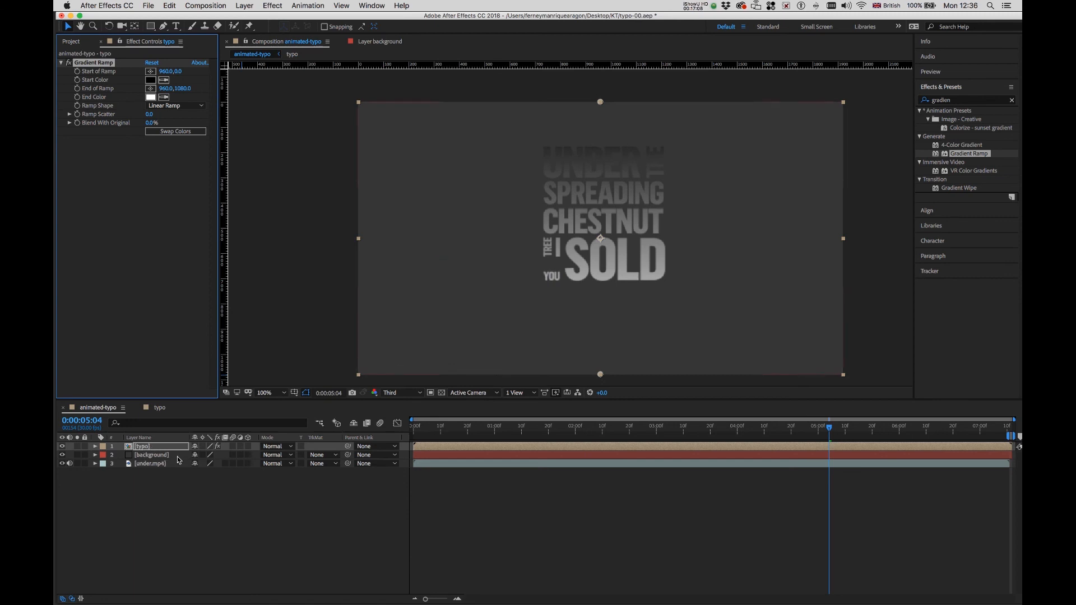
Apply the Gradient Ramp effect to the background layer of animated-typo.
click(163, 451)
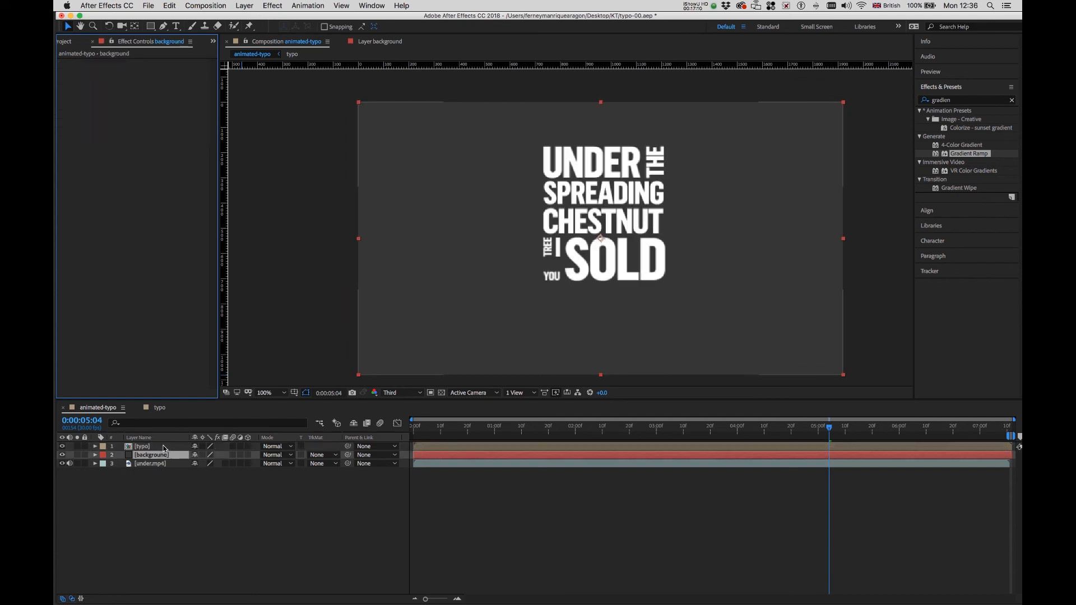
click(172, 513)
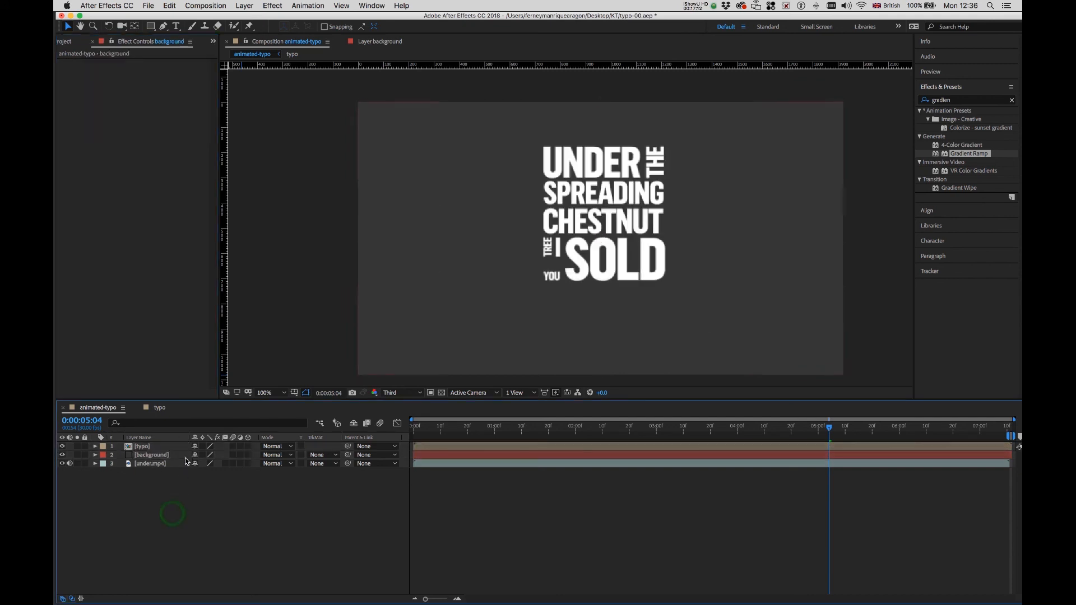
click(186, 456)
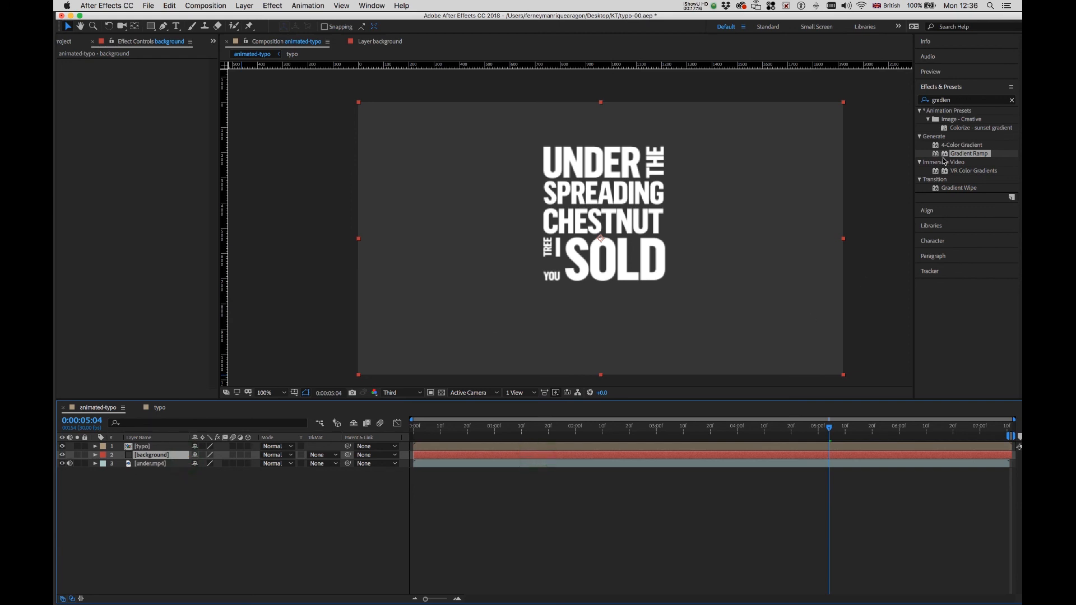
mouse_move(936, 157)
mouse_down()
mouse_move(814, 372)
mouse_move(624, 488)
mouse_move(613, 455)
mouse_up()
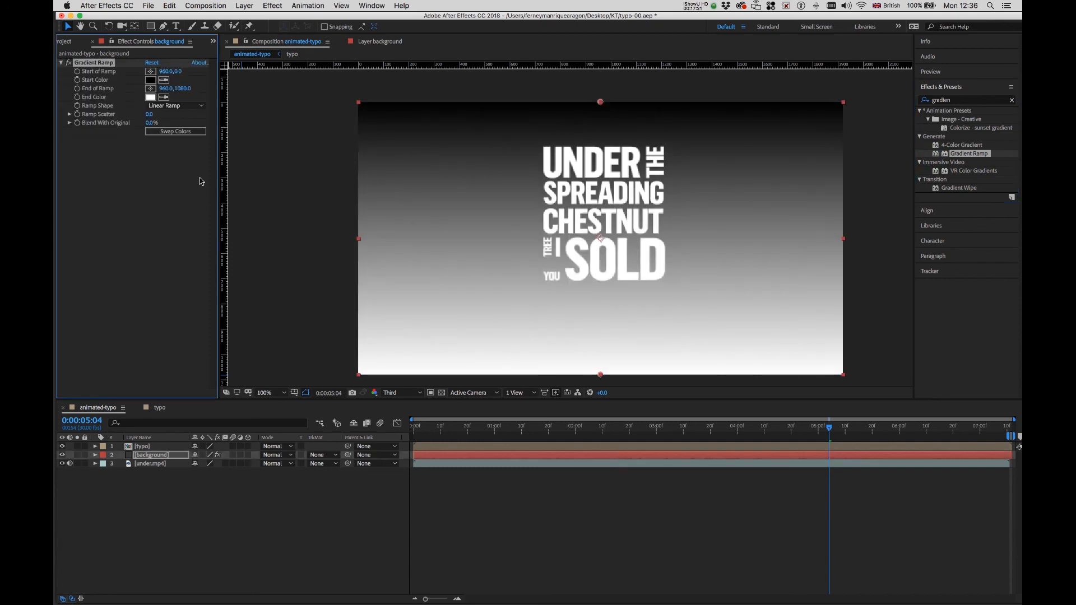
Set the start color of the background layer's Gradient Ramp to the muted teal 7DB6B7.
click(150, 80)
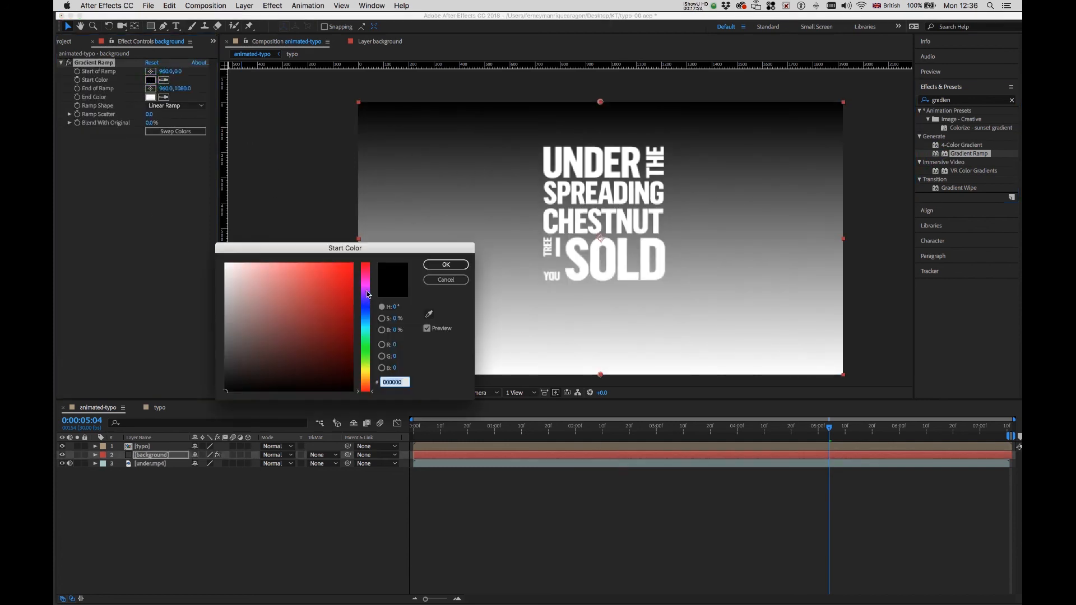
mouse_move(365, 290)
mouse_down()
mouse_move(368, 319)
mouse_move(345, 271)
mouse_up()
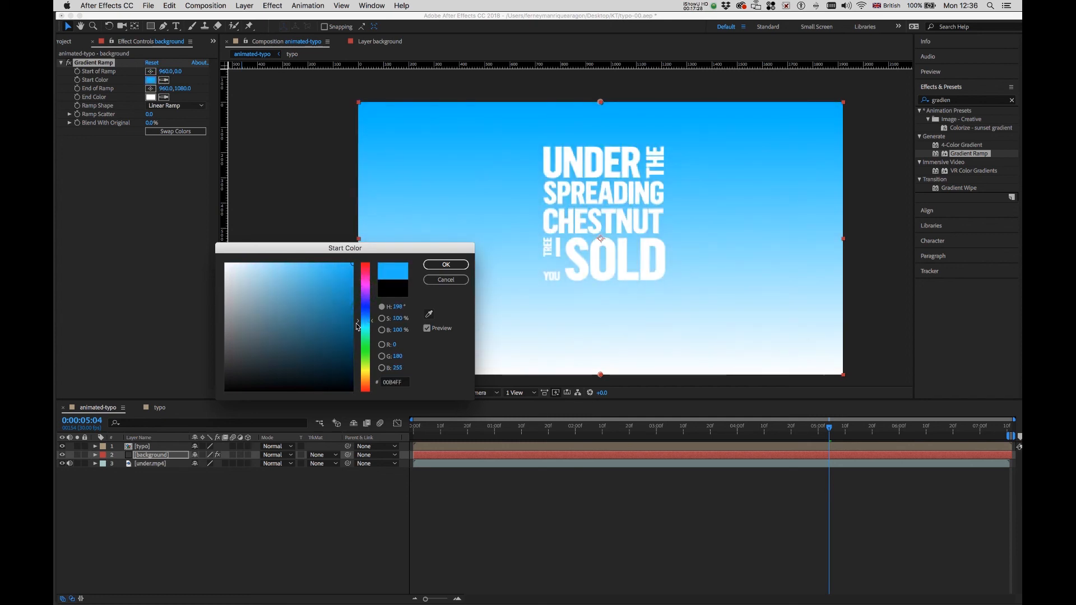
drag(358, 321, 358, 328)
mouse_move(336, 289)
mouse_down()
mouse_move(242, 282)
mouse_move(246, 299)
mouse_move(265, 300)
mouse_up()
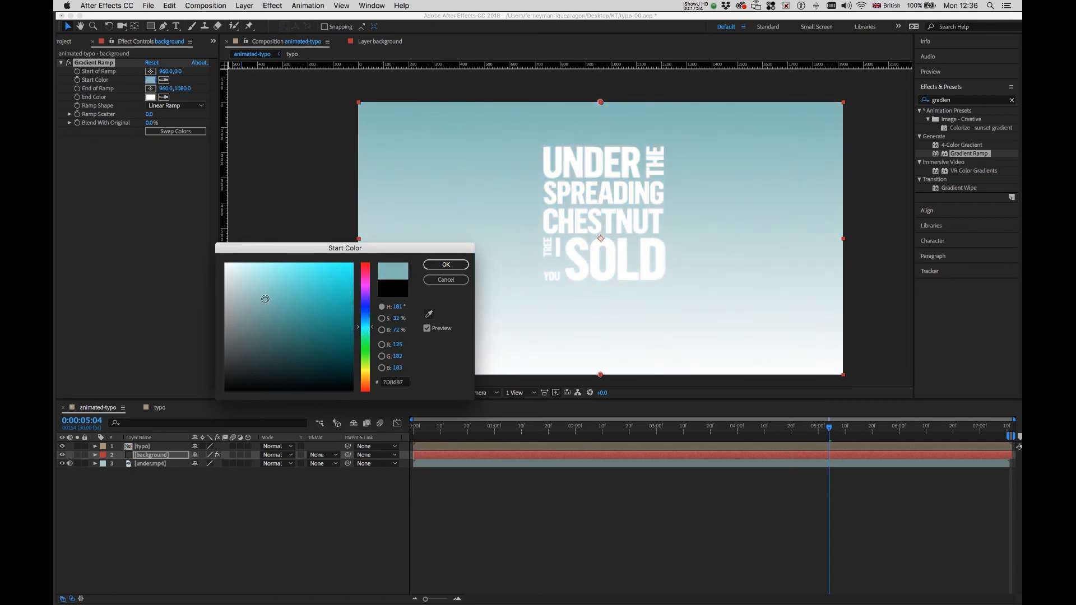
click(445, 265)
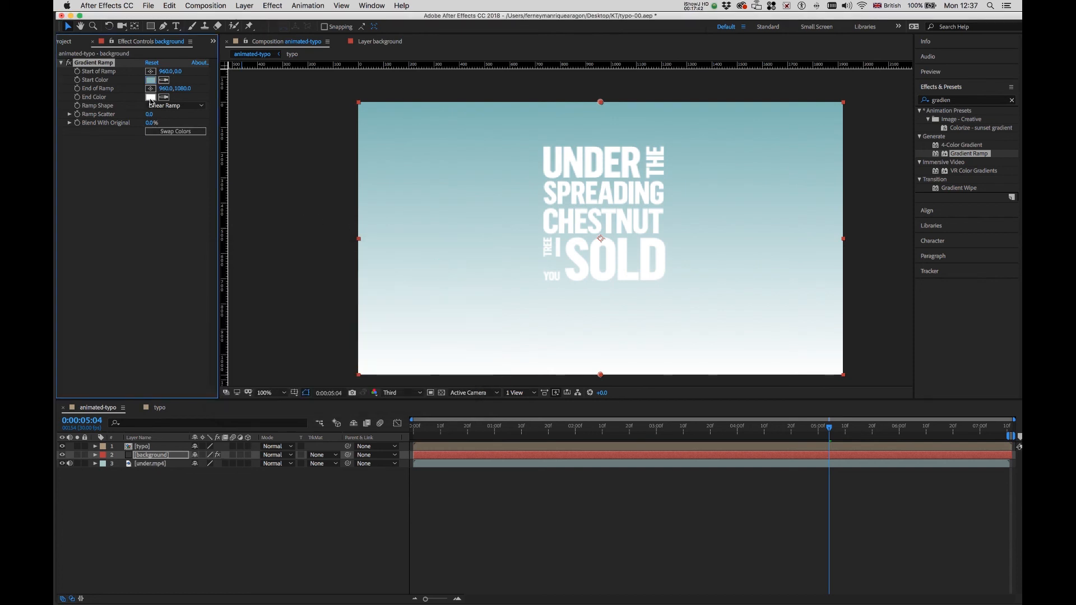
Set the end color of the background layer's Gradient Ramp to the soft purple AC75B6.
click(149, 99)
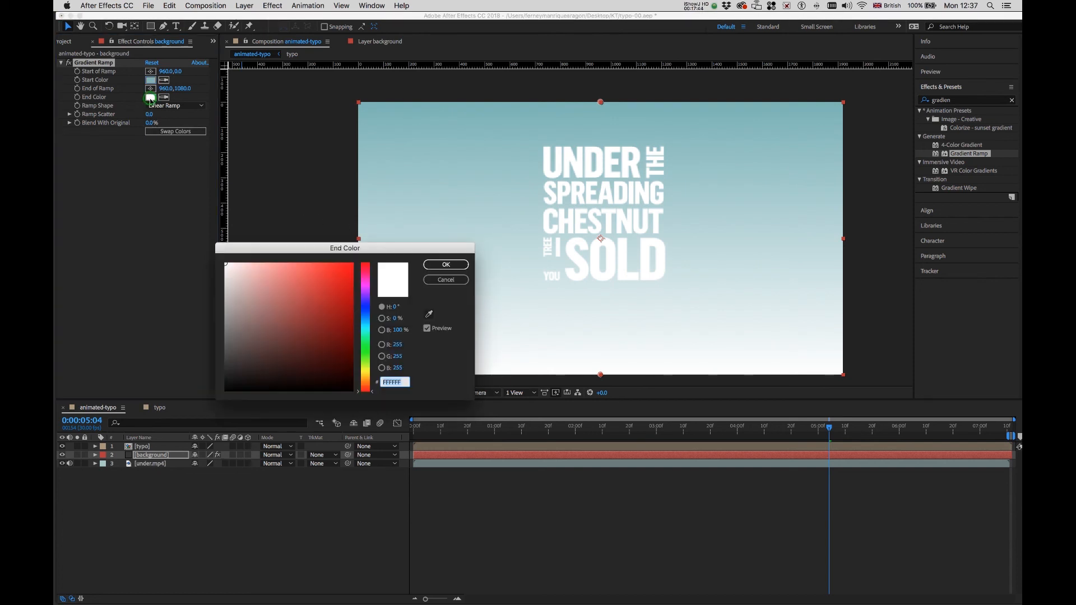
drag(368, 285, 271, 299)
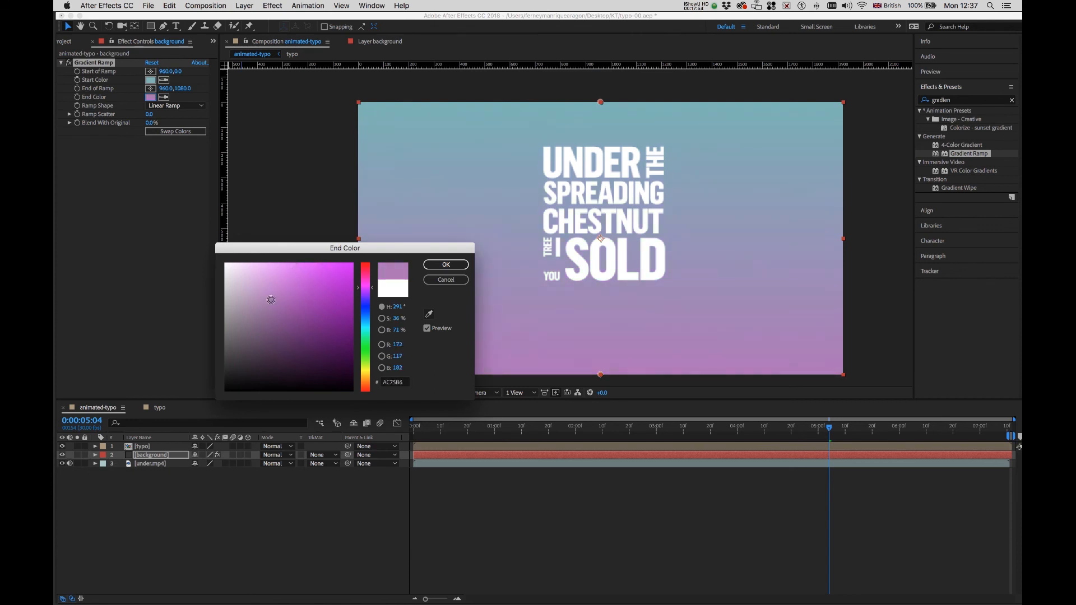
click(446, 265)
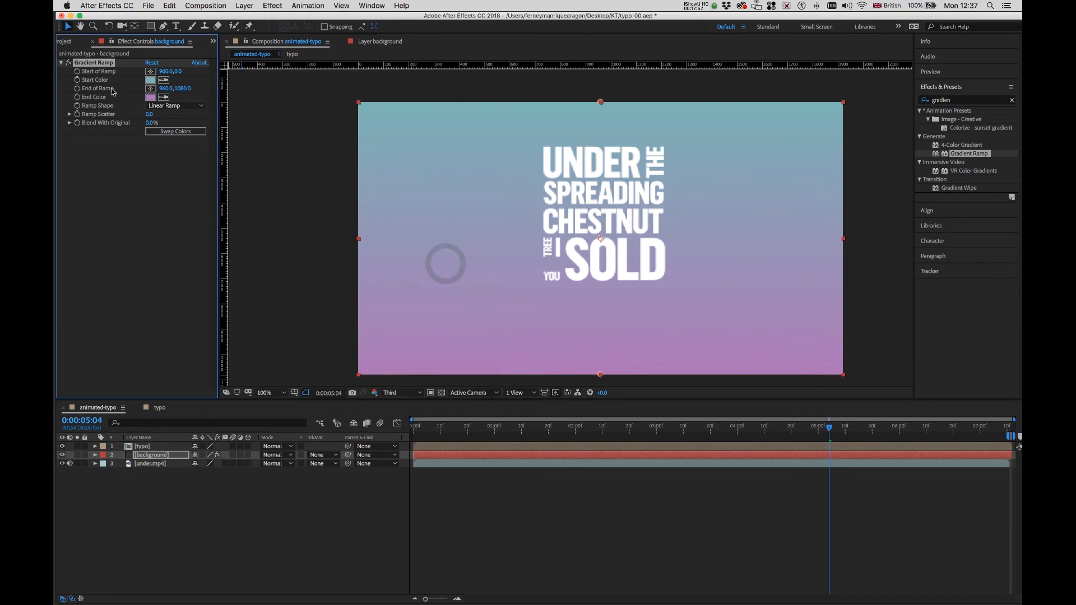
Try the background's Gradient Ramp start point at 1249.0, 0.0, undo the change and deselect the layer.
drag(172, 73, 348, 94)
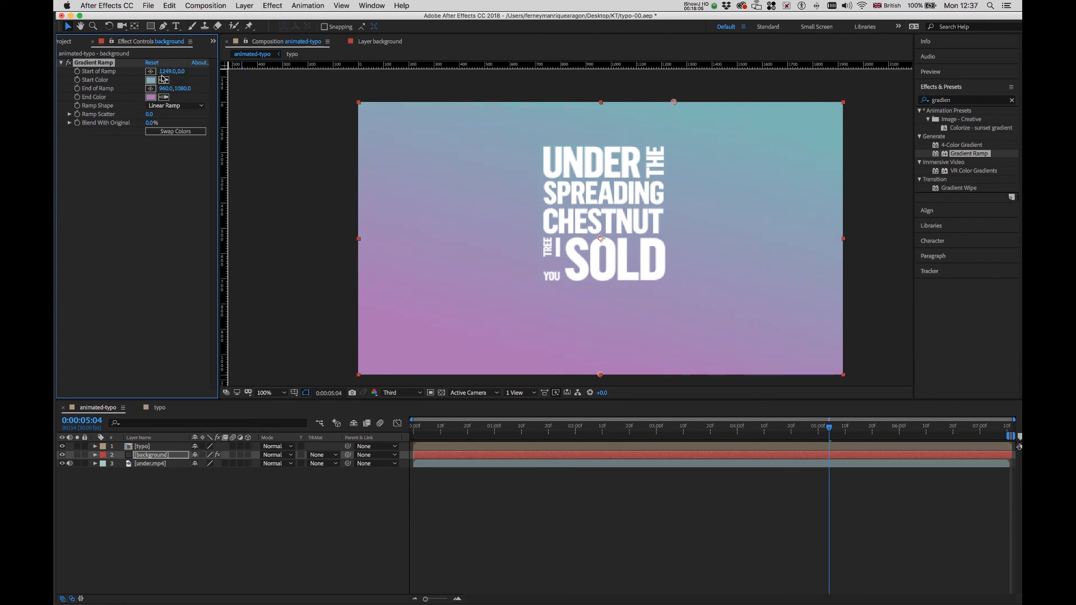
key(super+z)
click(245, 516)
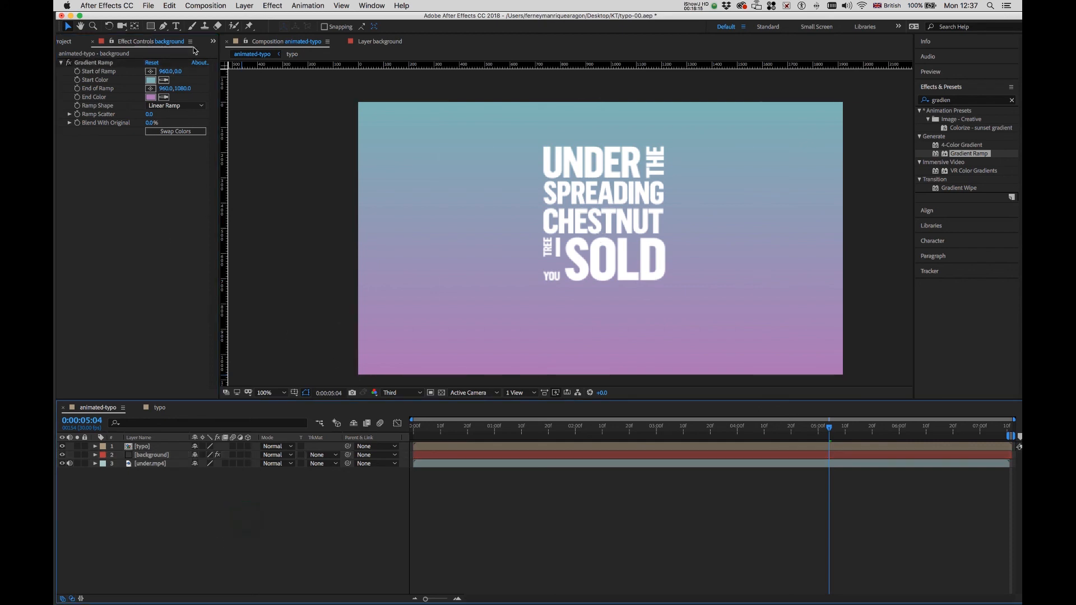
Import file.png from the KT folder as footage with Create Composition enabled.
click(147, 6)
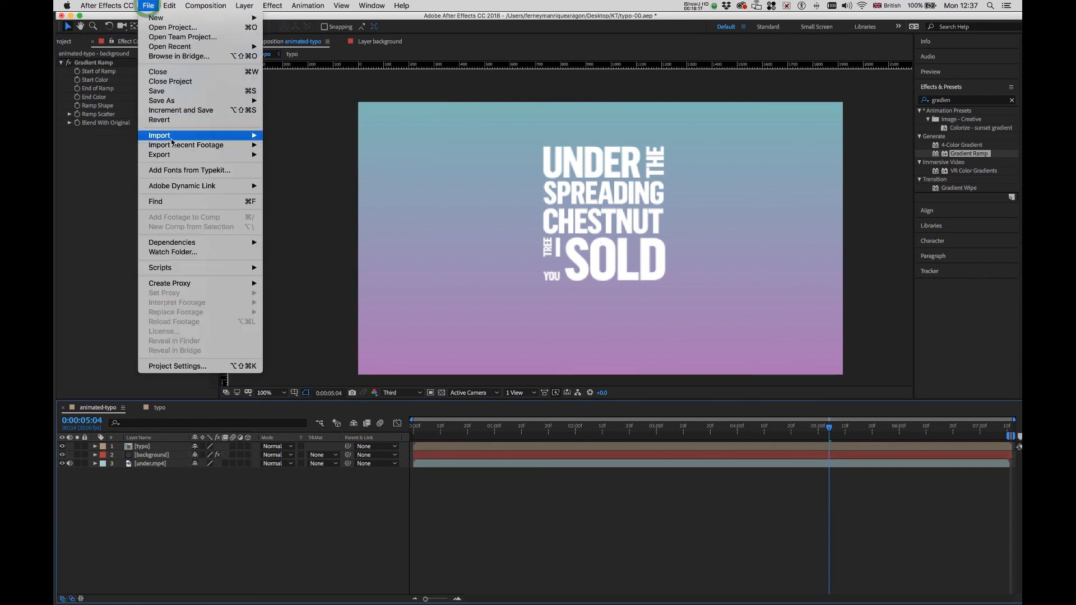
mouse_move(226, 136)
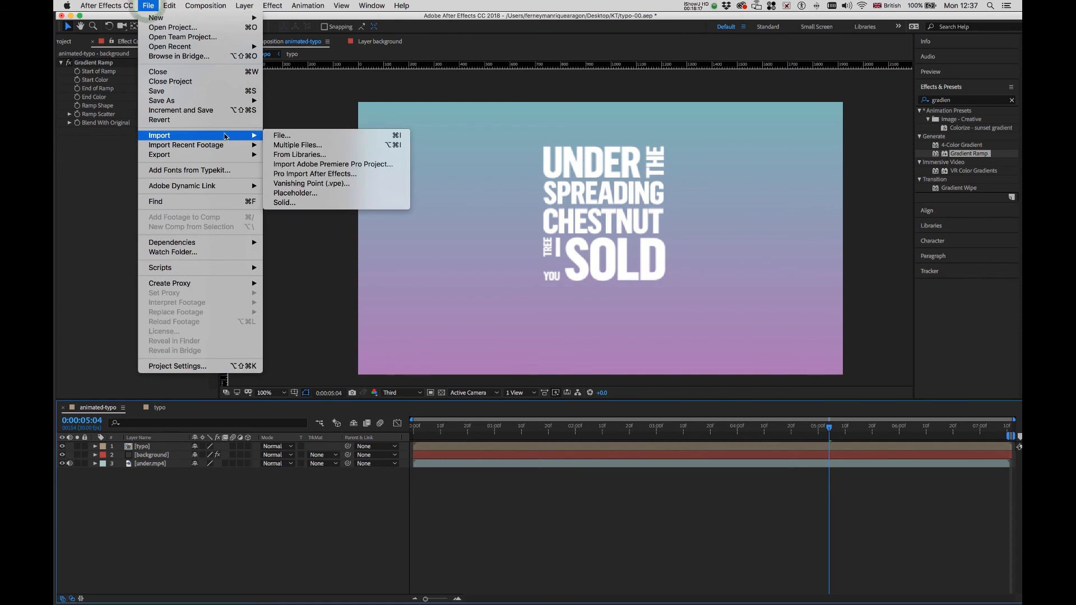
click(274, 136)
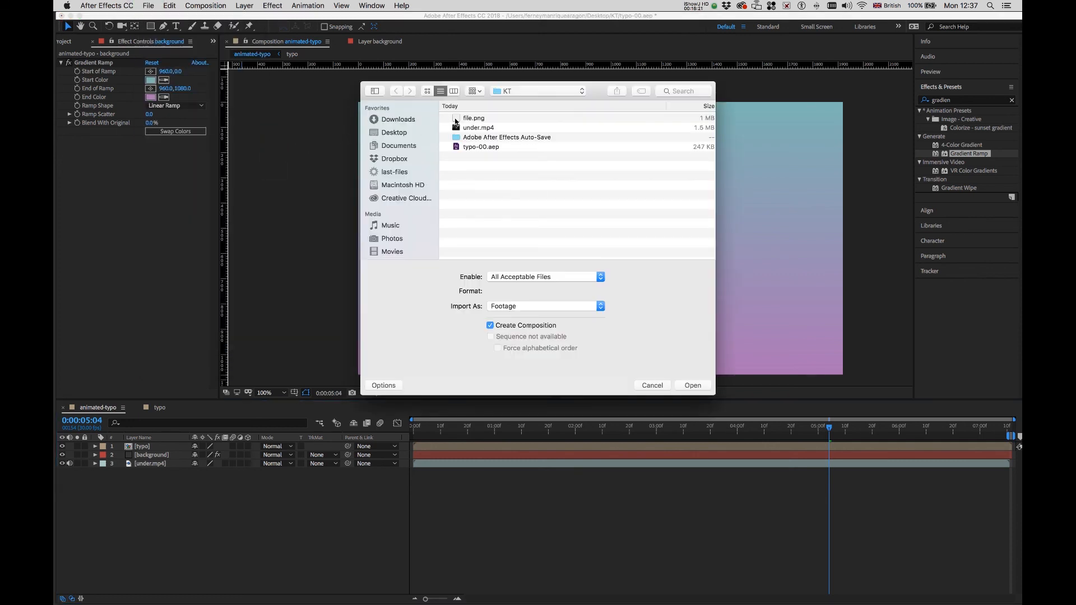
click(473, 119)
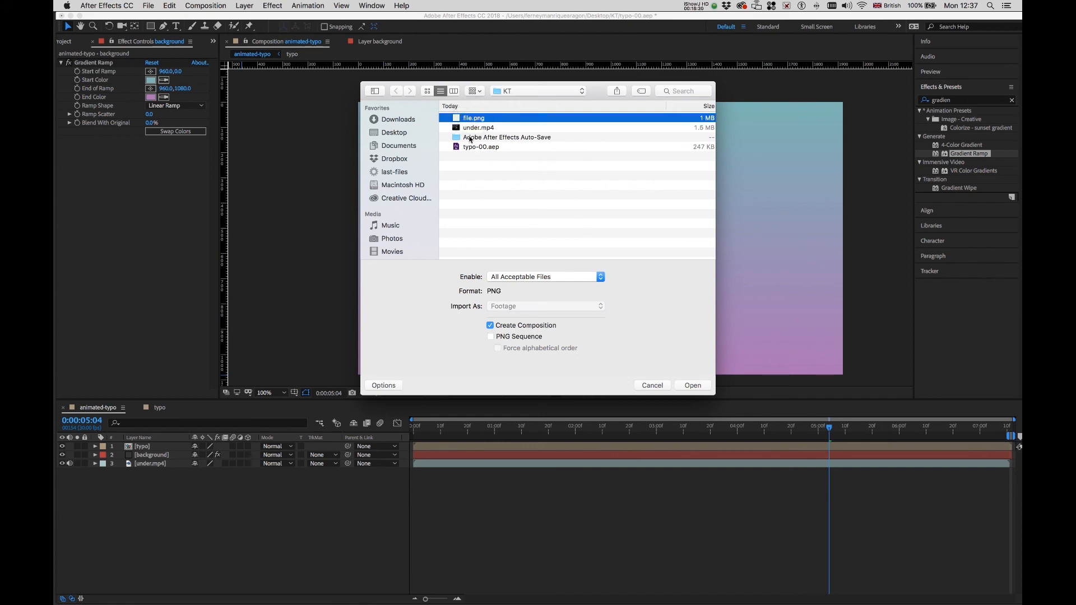
click(695, 386)
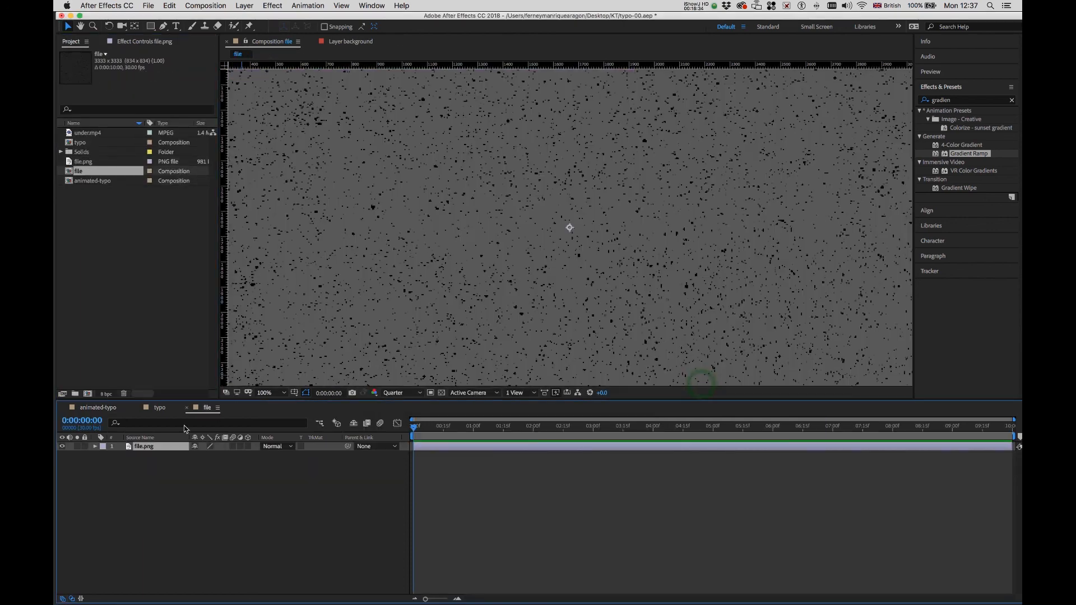
Place file.png between the typo and background layers of animated-typo and set its opacity to 22%.
click(93, 409)
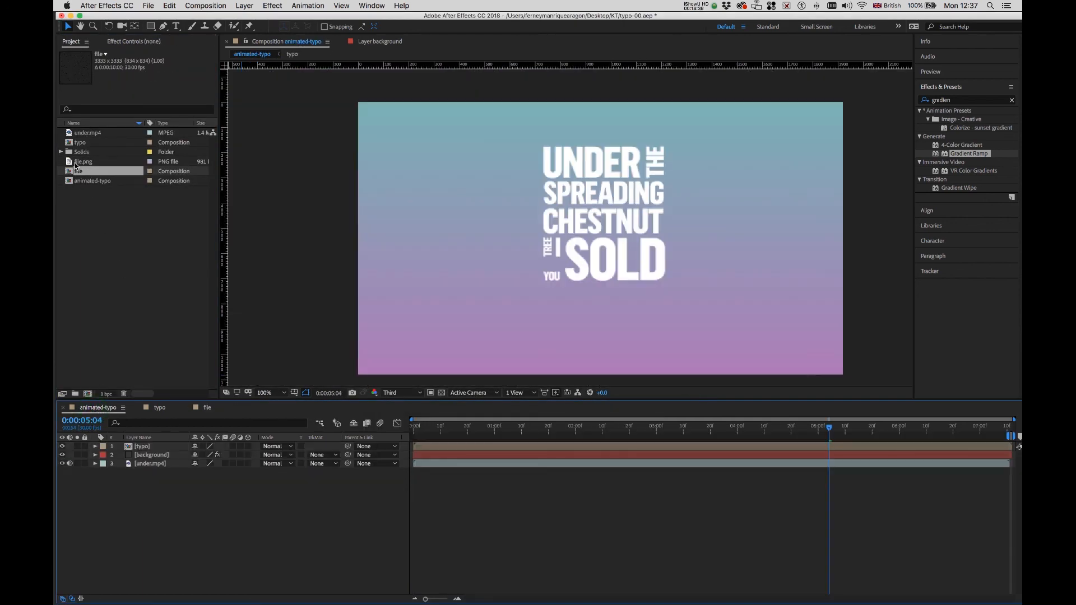
drag(78, 162, 164, 452)
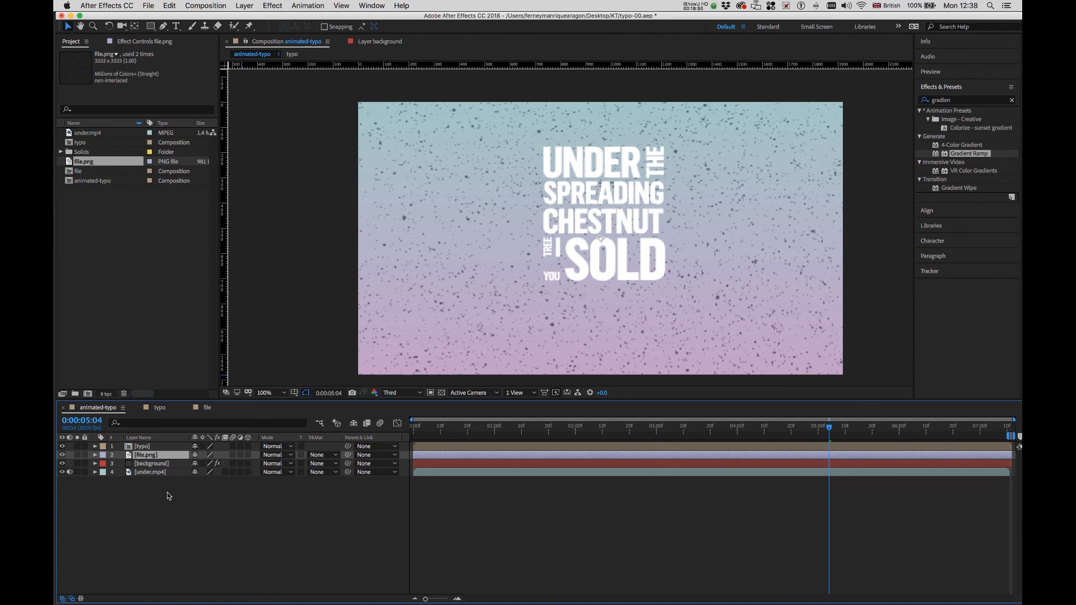
click(95, 455)
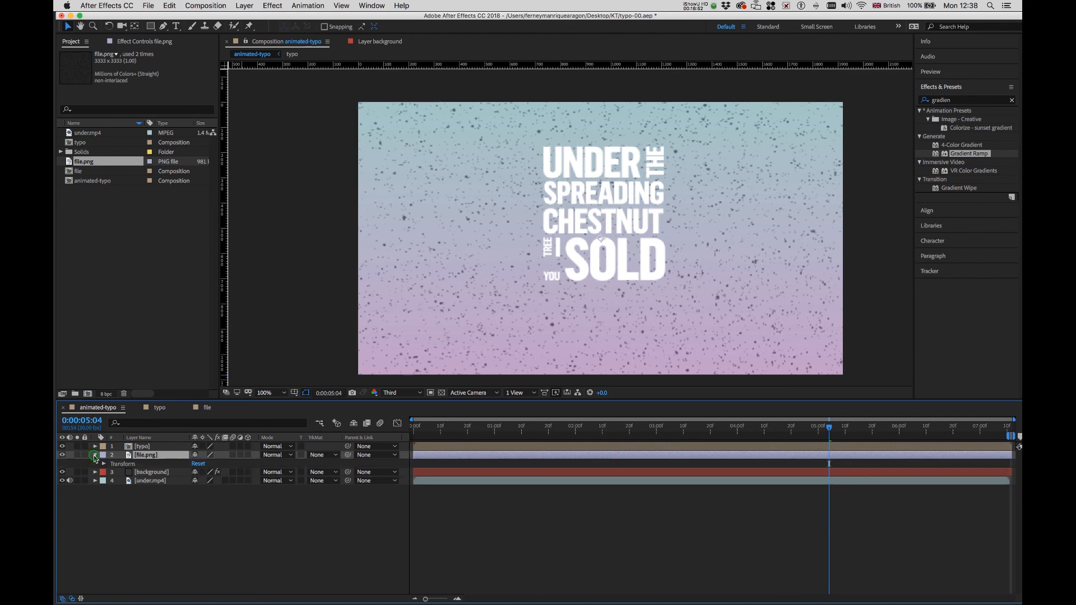
click(103, 465)
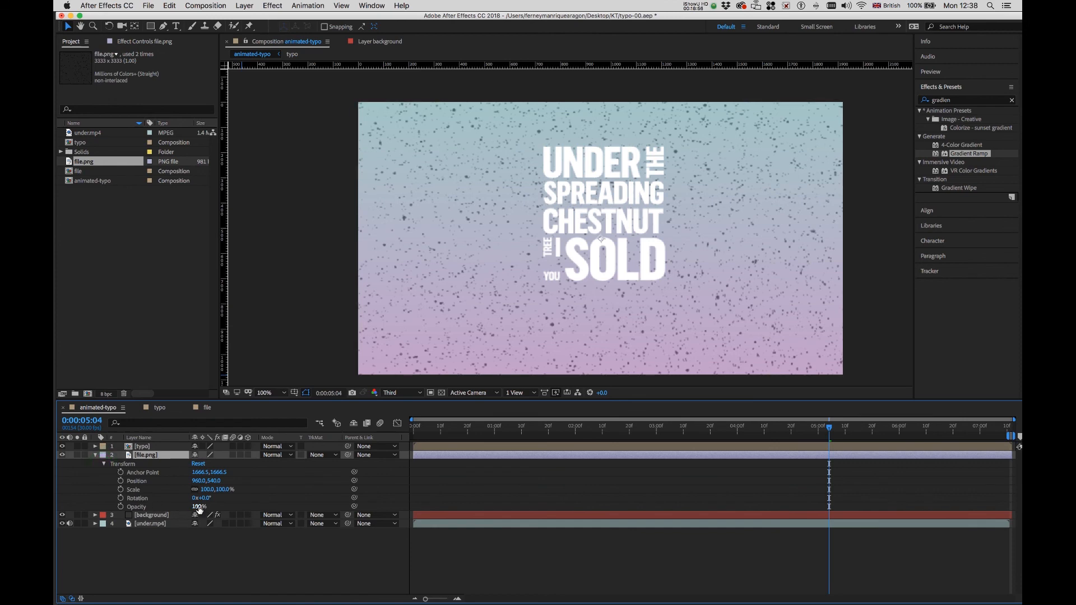
mouse_move(198, 507)
mouse_down()
mouse_move(164, 510)
mouse_move(177, 513)
mouse_up()
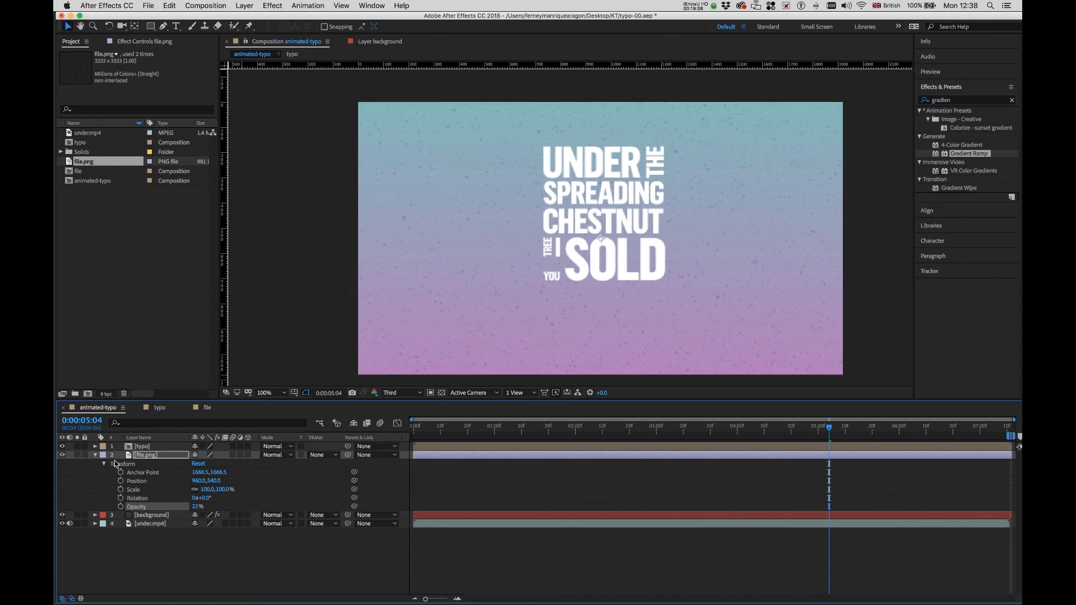
click(95, 456)
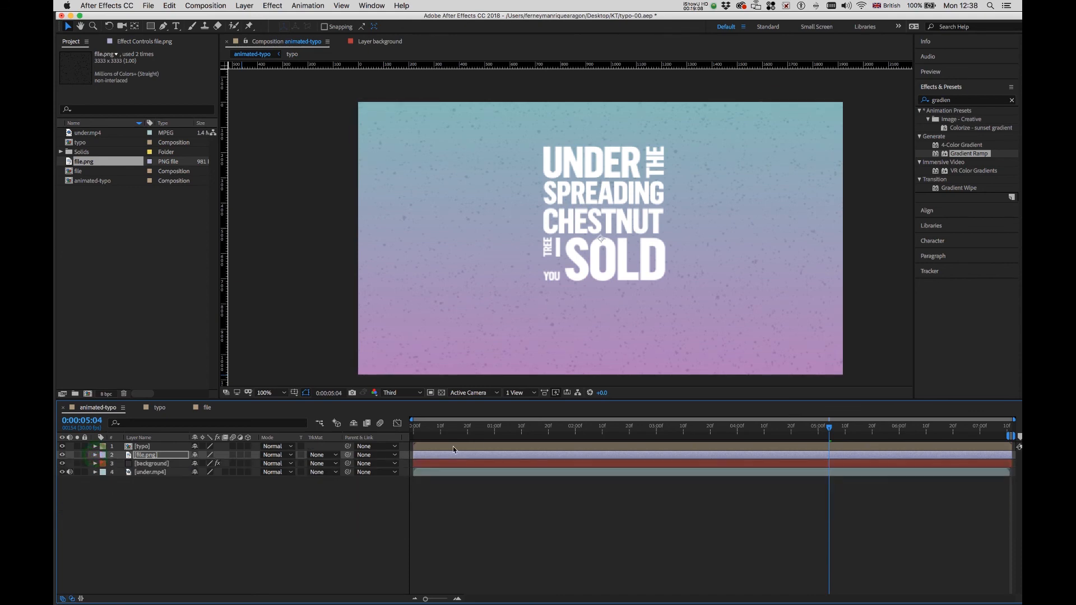
Preview the animated-typo composition from its beginning and move the current time to 0:00:01:15.
key(Home)
key(space)
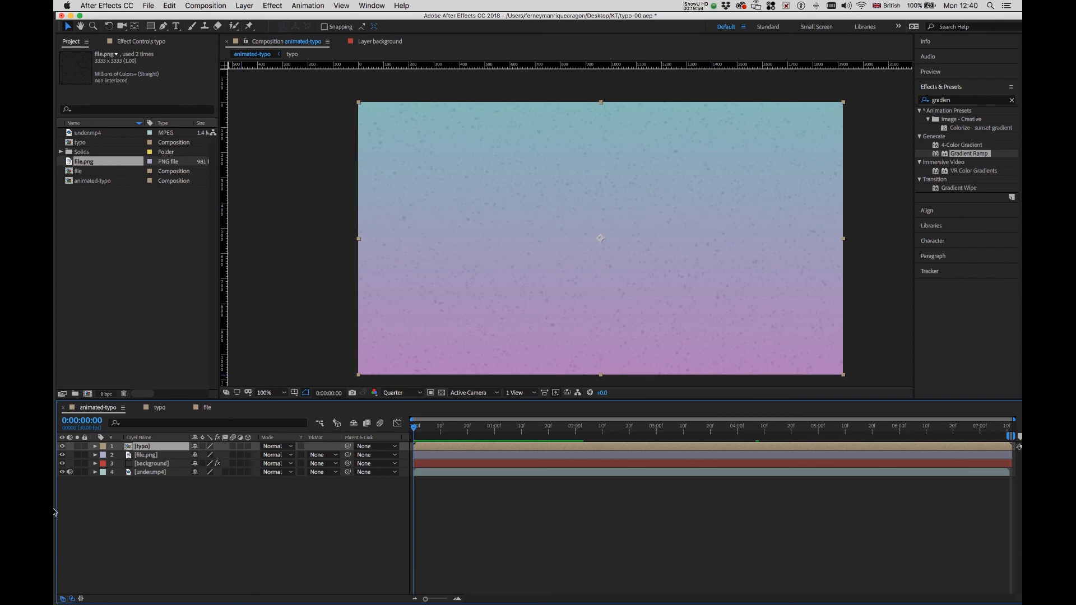
drag(420, 429, 534, 430)
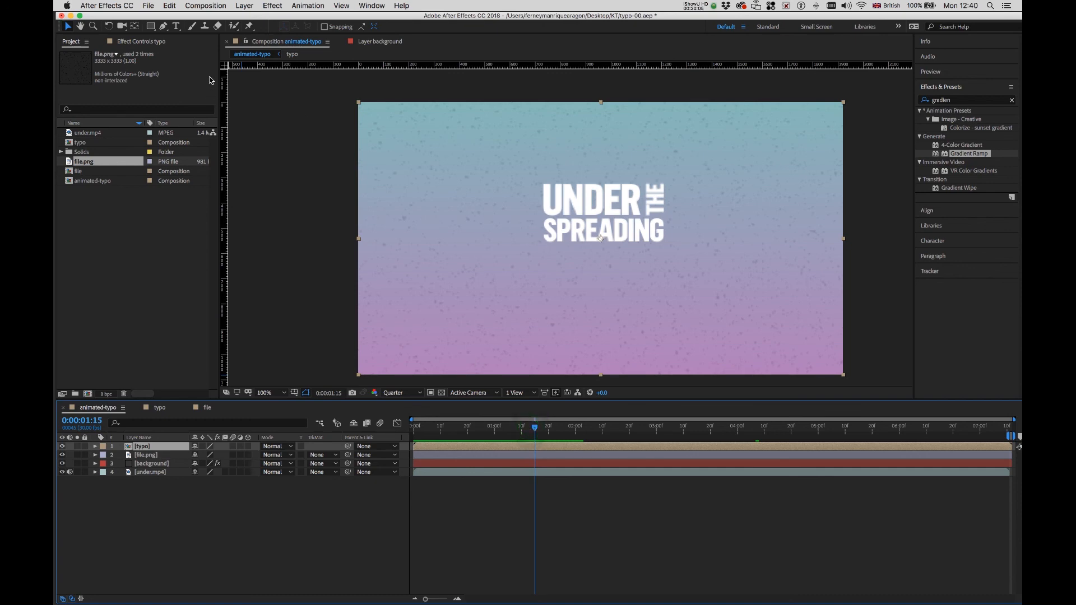
Add a Drop Shadow layer style to the typo layer in animated-typo.
click(243, 6)
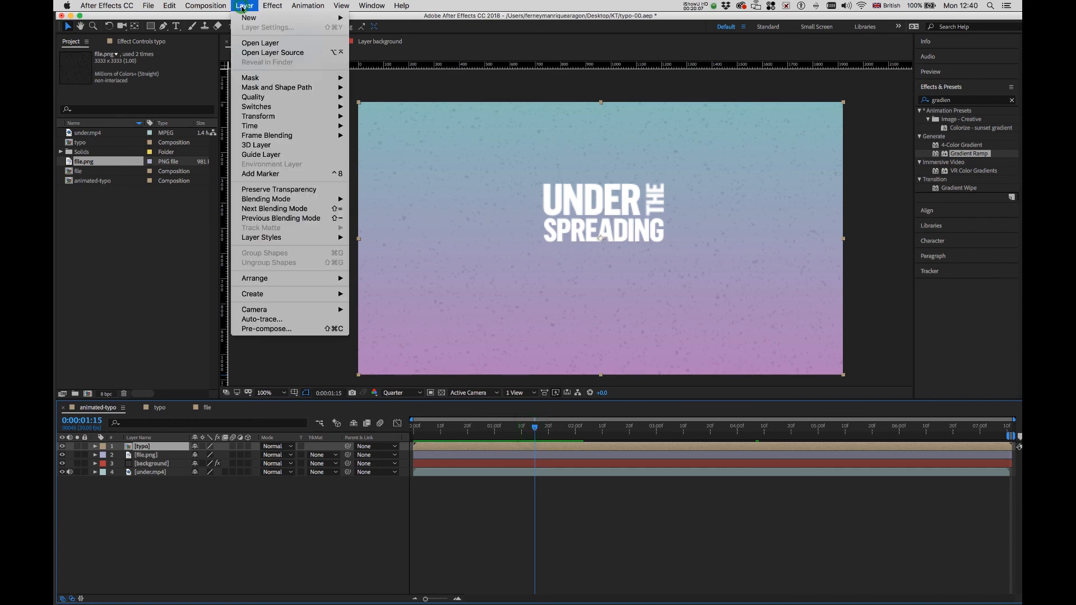
click(144, 449)
click(460, 446)
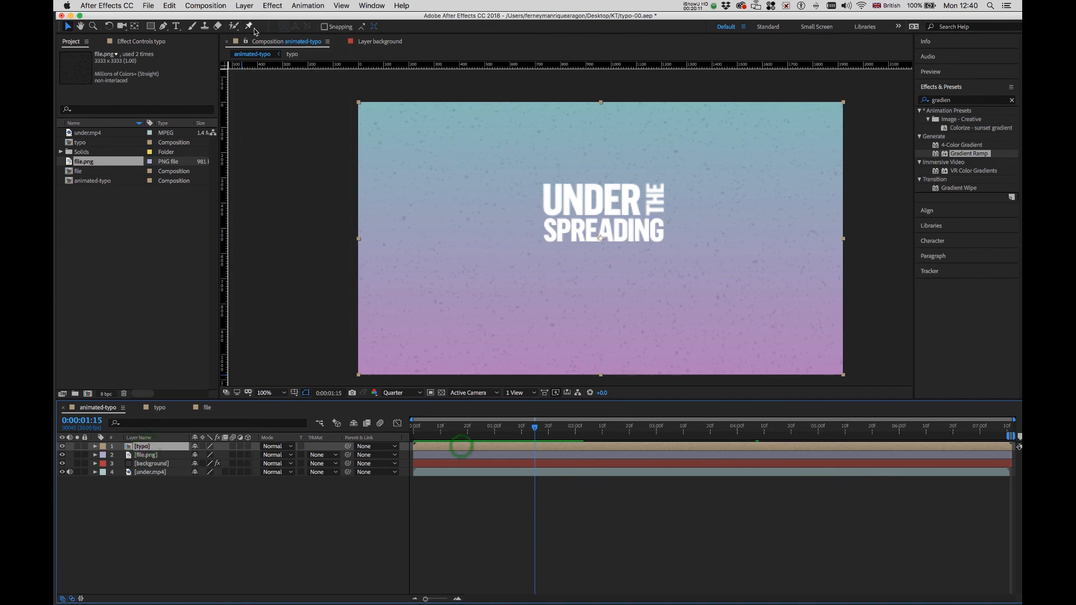
click(244, 6)
mouse_move(301, 236)
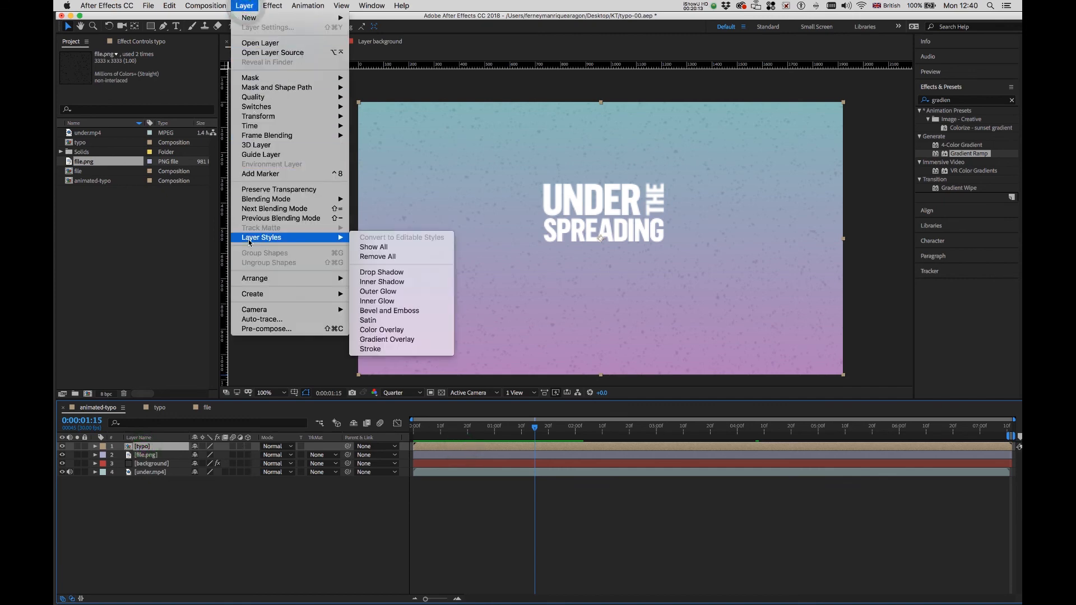
click(367, 272)
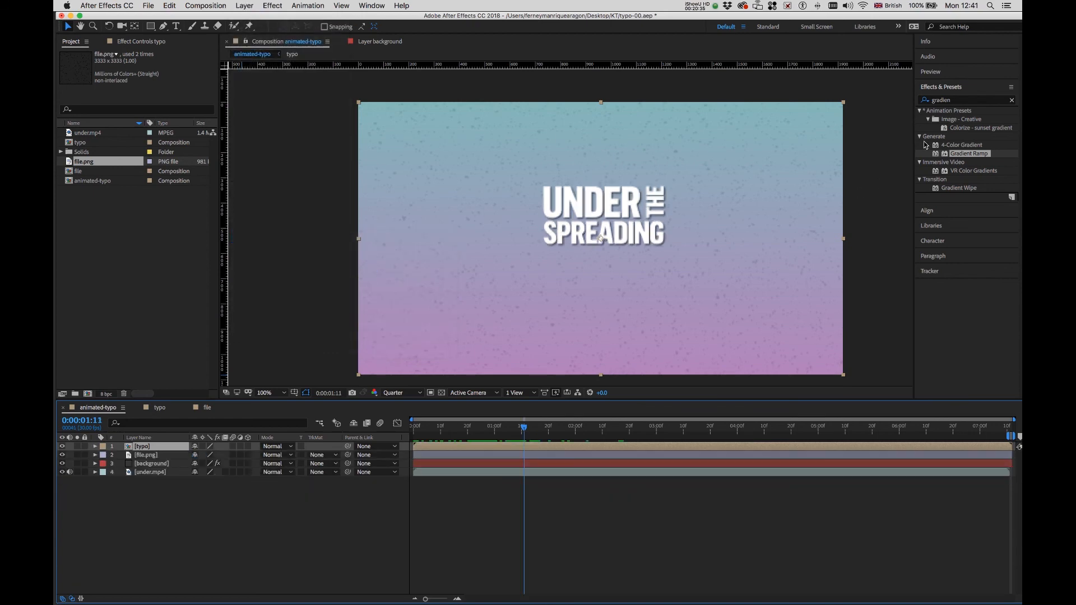
Apply the Gradient Ramp effect to the typo layer and open its start color for editing.
click(959, 100)
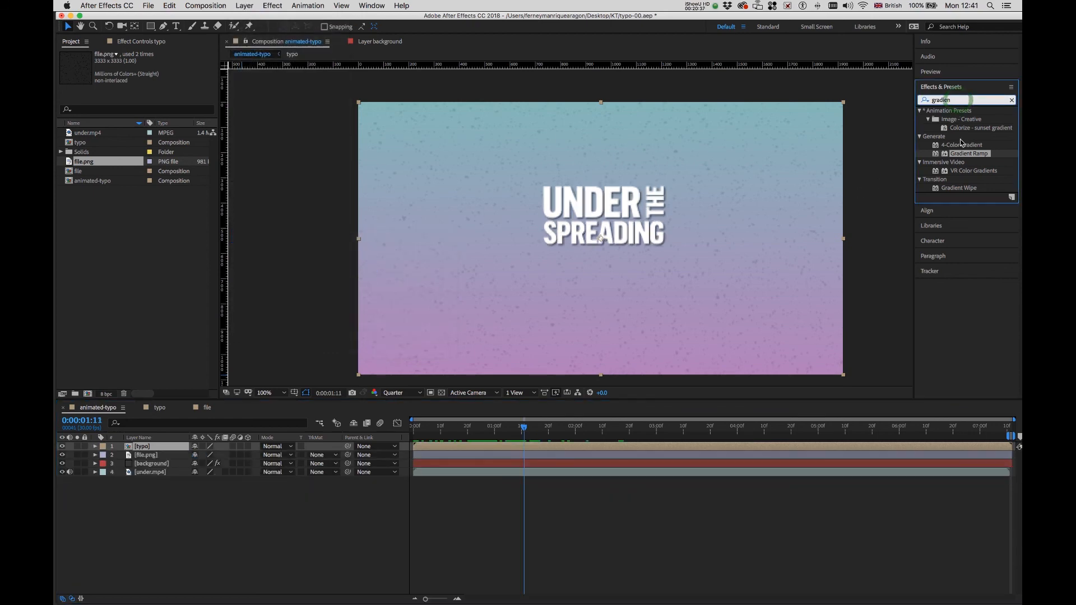
click(466, 446)
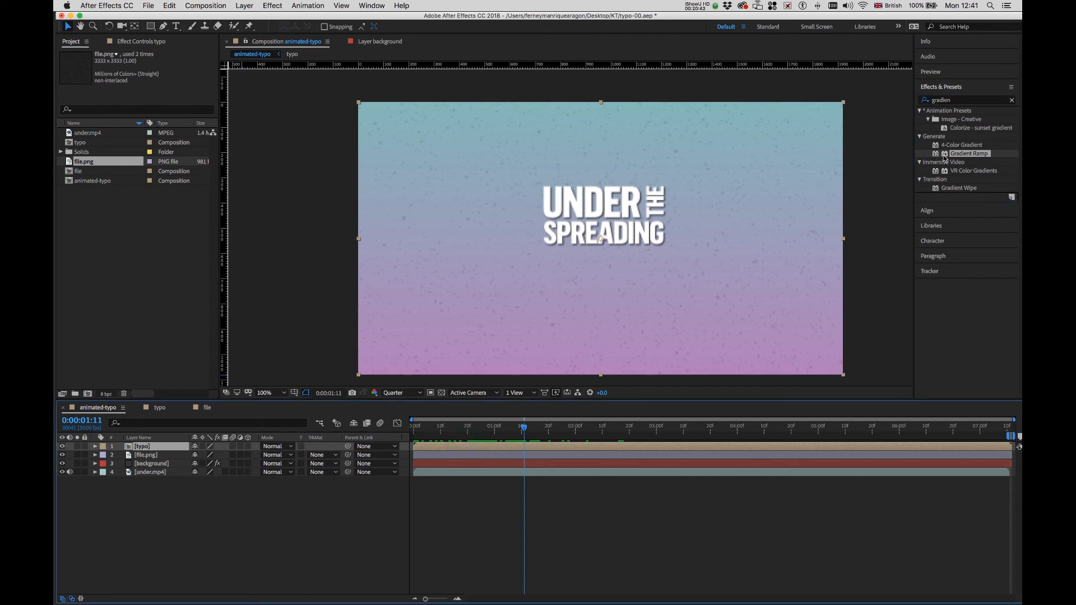
drag(952, 158, 642, 446)
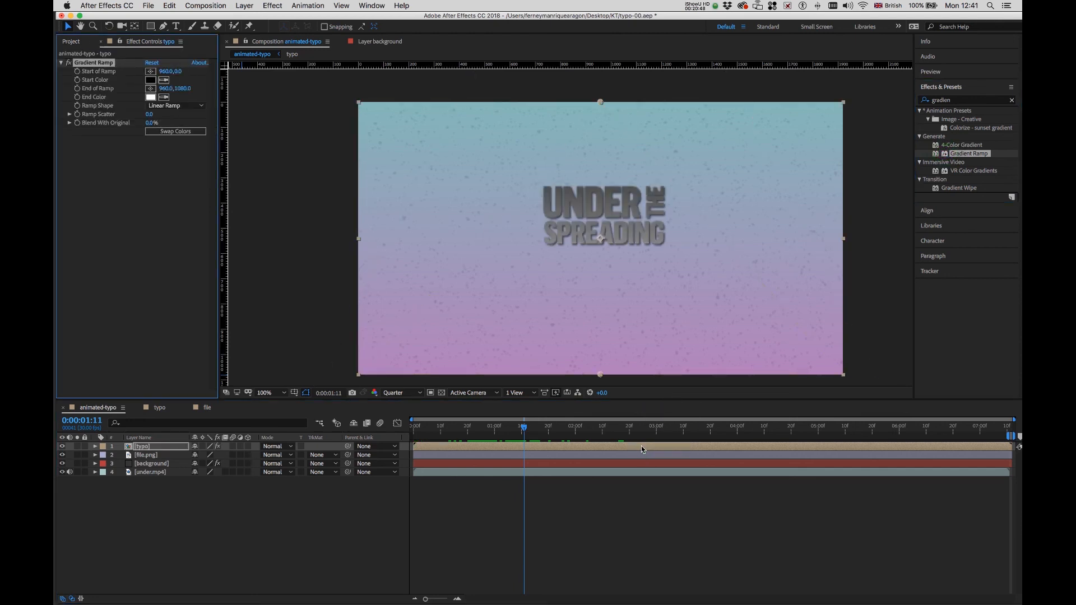
click(151, 80)
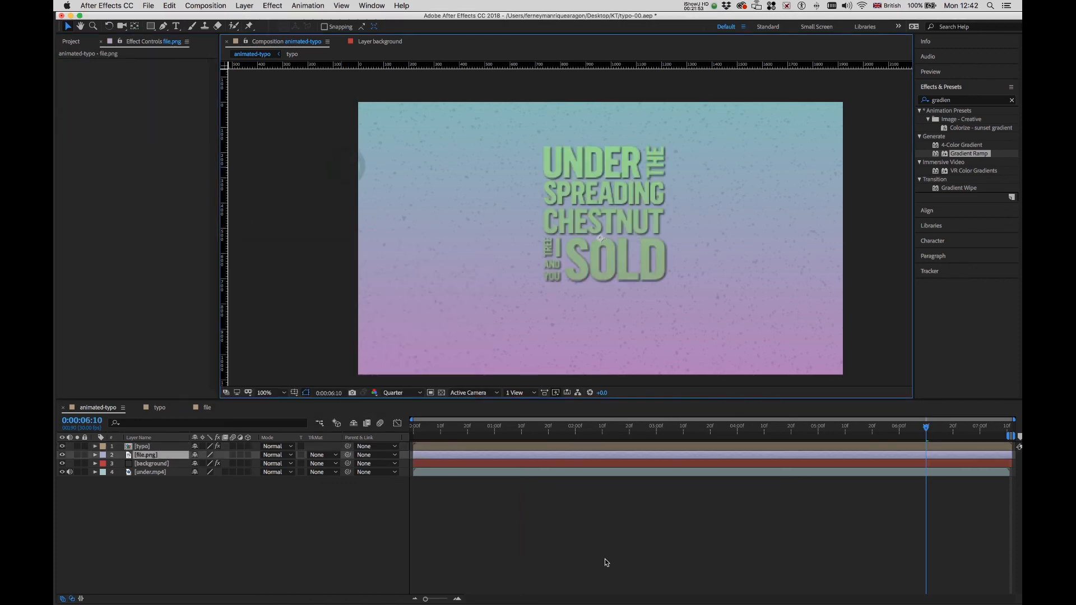
Return to the start of animated-typo and enable motion blur for the composition.
drag(532, 438, 409, 434)
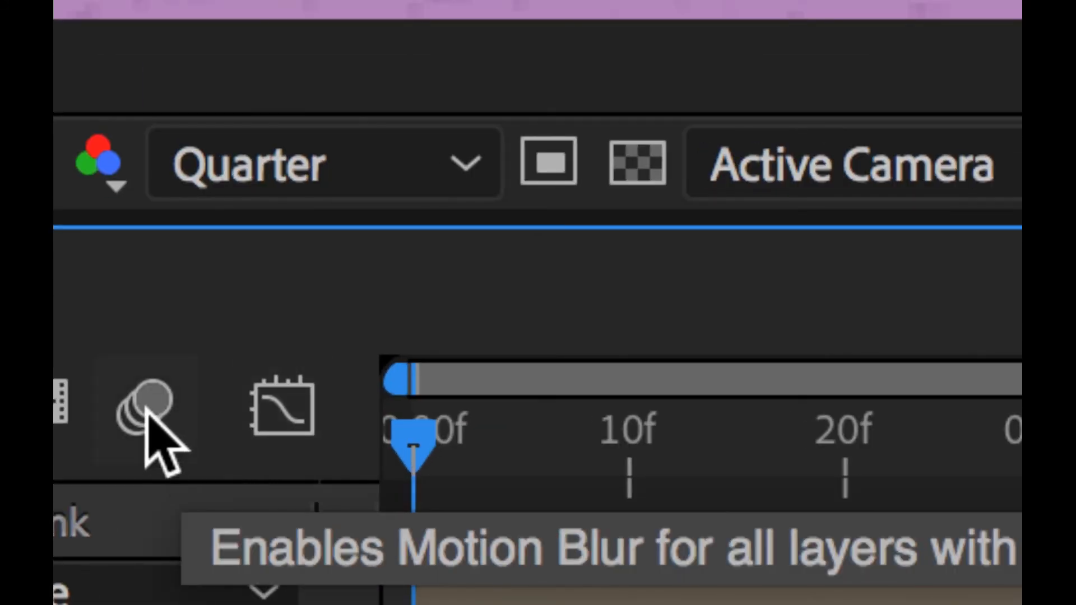
click(147, 412)
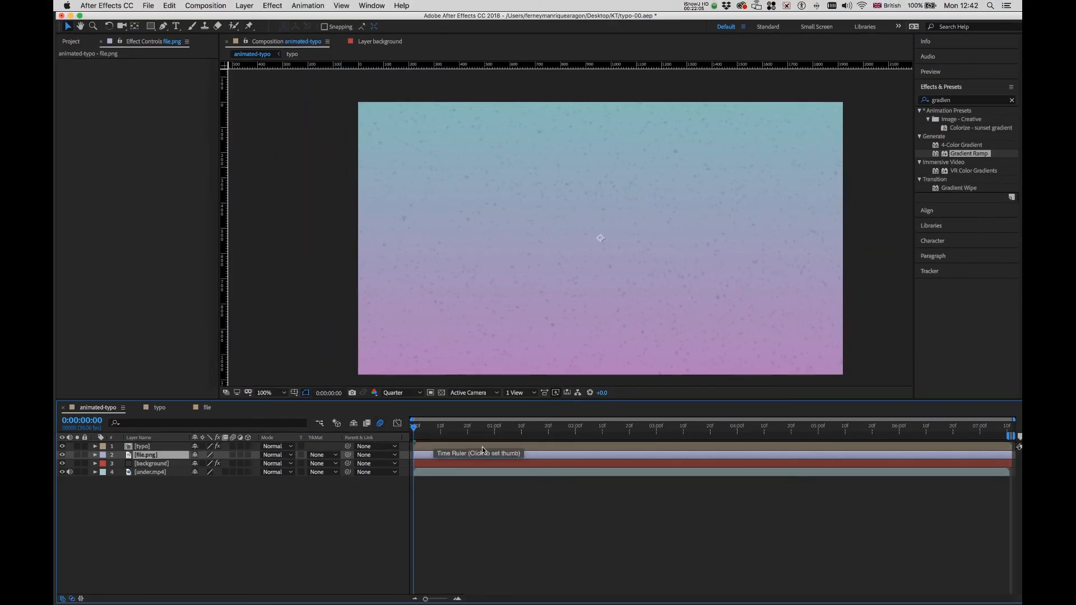
Play animated-typo from the start and scrub through the word animation to 0:00:02:15.
click(415, 427)
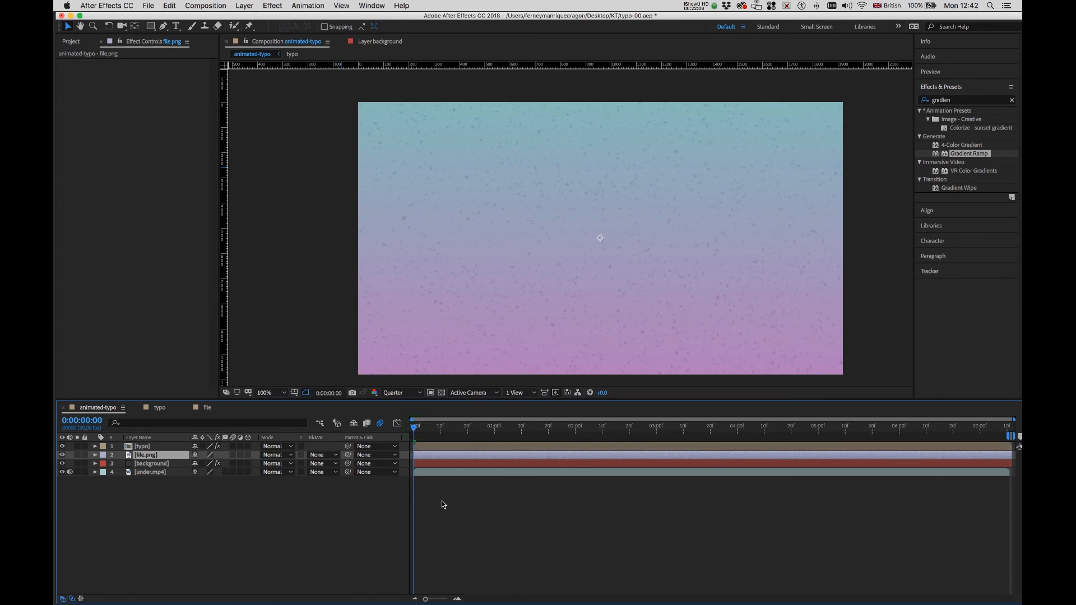
key(space)
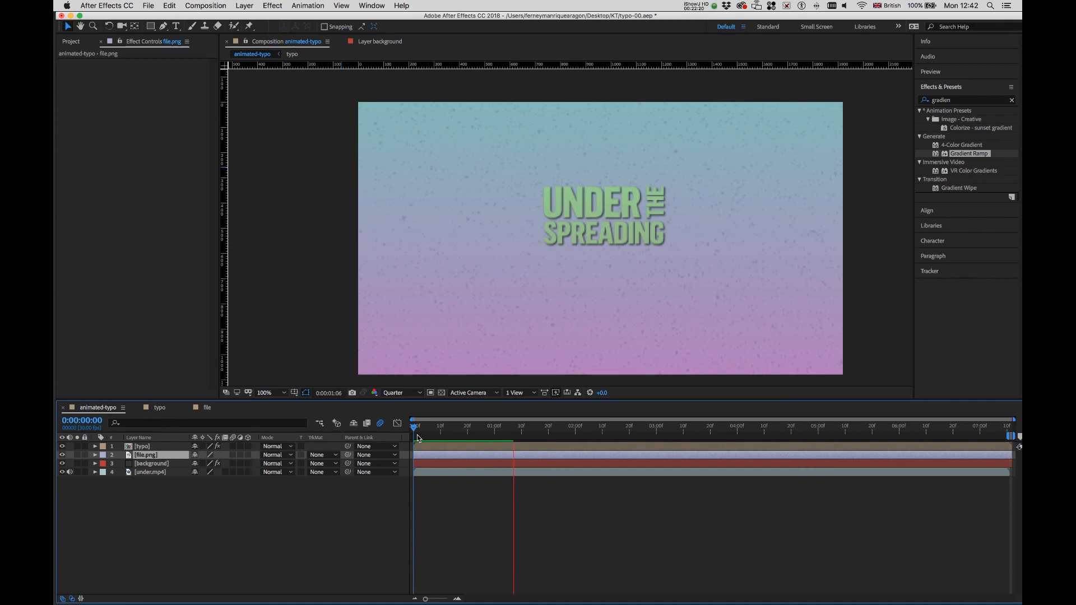
click(503, 428)
drag(500, 429, 609, 437)
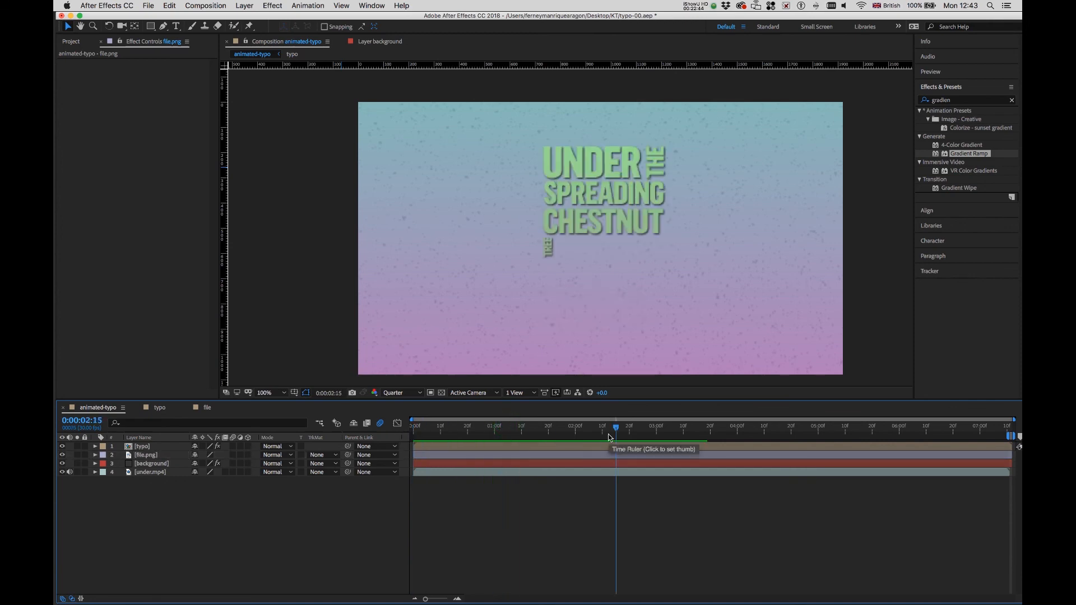